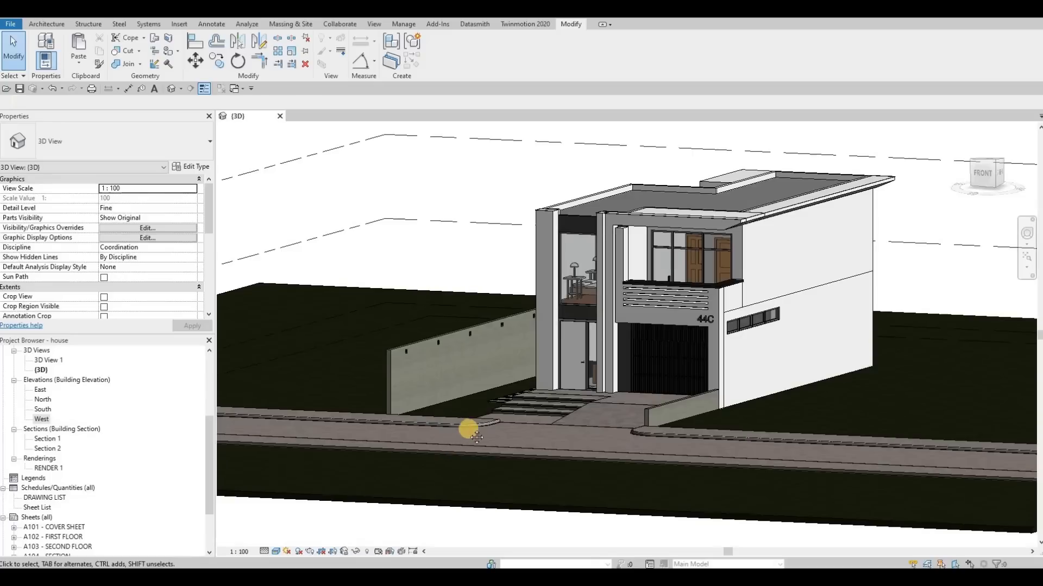
middle_drag(545, 375, 568, 406)
scroll(545, 401, up, 3)
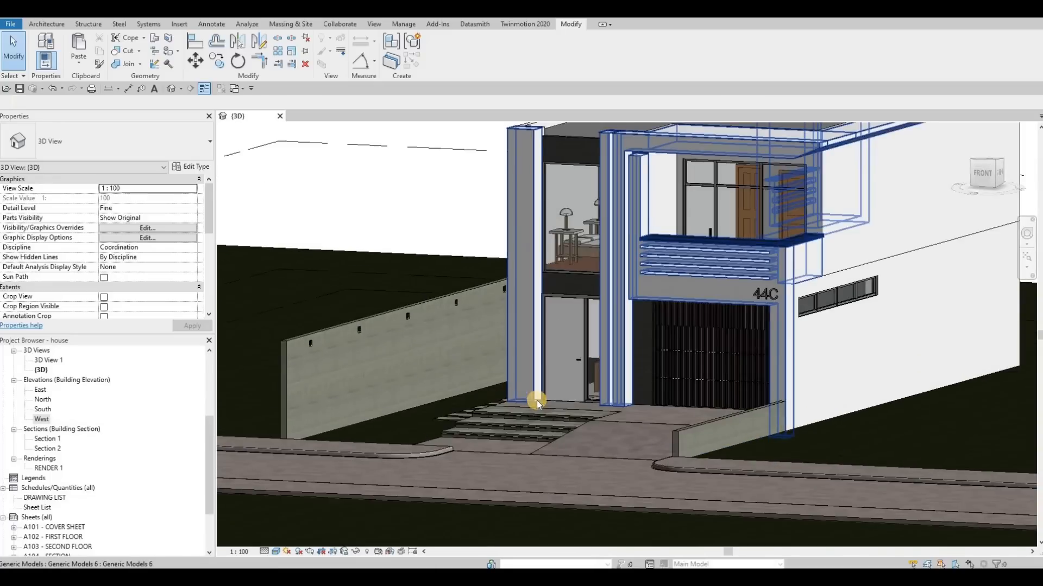
scroll(360, 446, down, 2)
scroll(102, 496, down, 1)
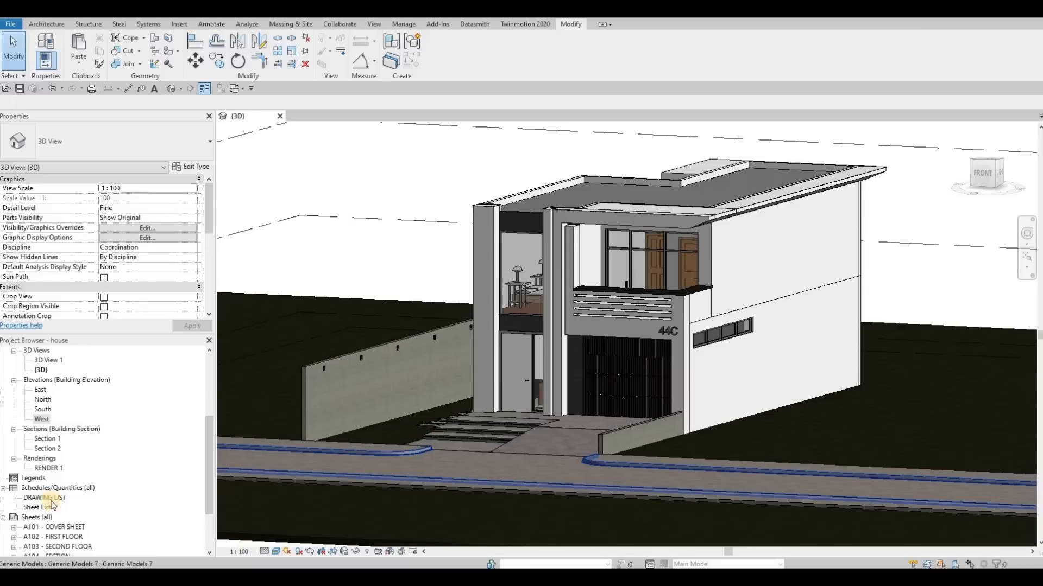
Step: Collapse the sheets, schedules, renderings, sections, elevations, 3D views and floor plans in the project browser
scroll(25, 472, down, 1)
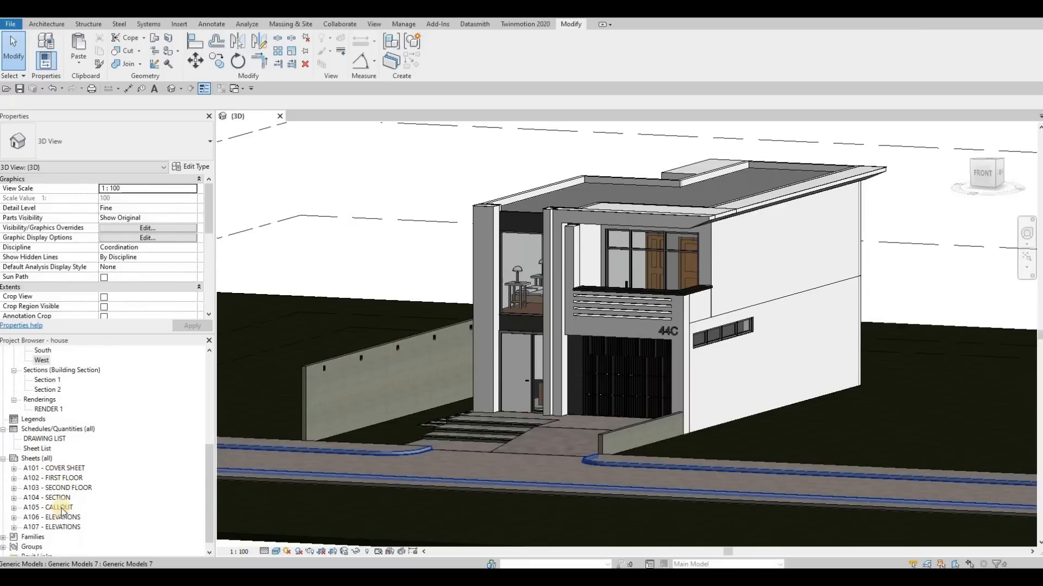
click(3, 460)
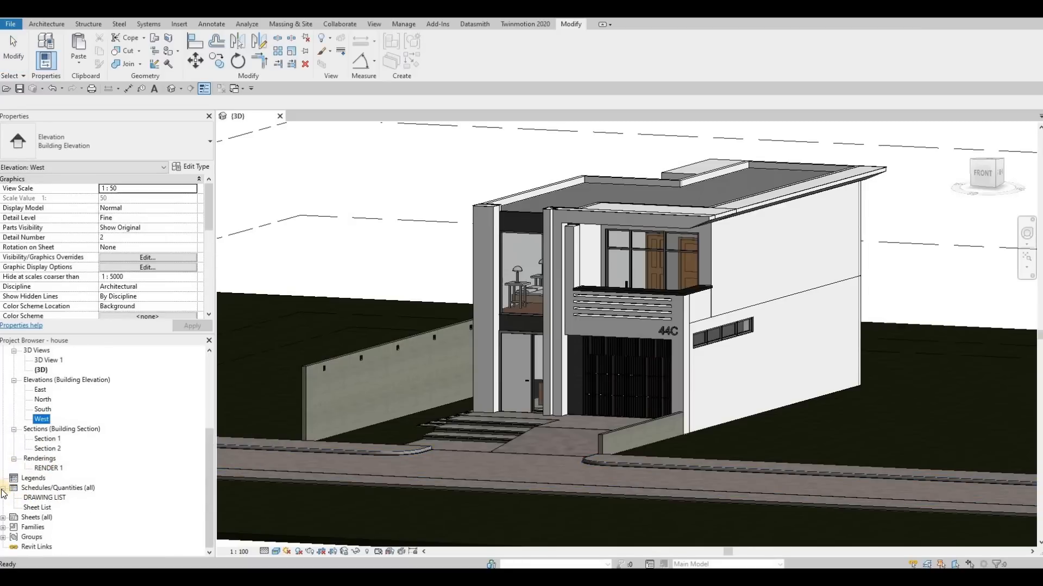
click(3, 488)
click(14, 450)
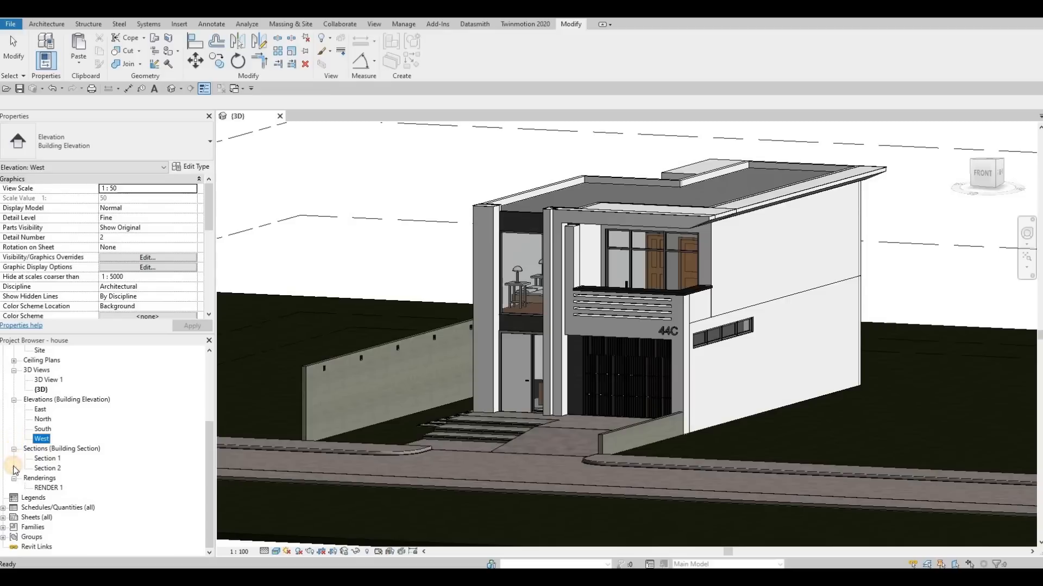
click(14, 478)
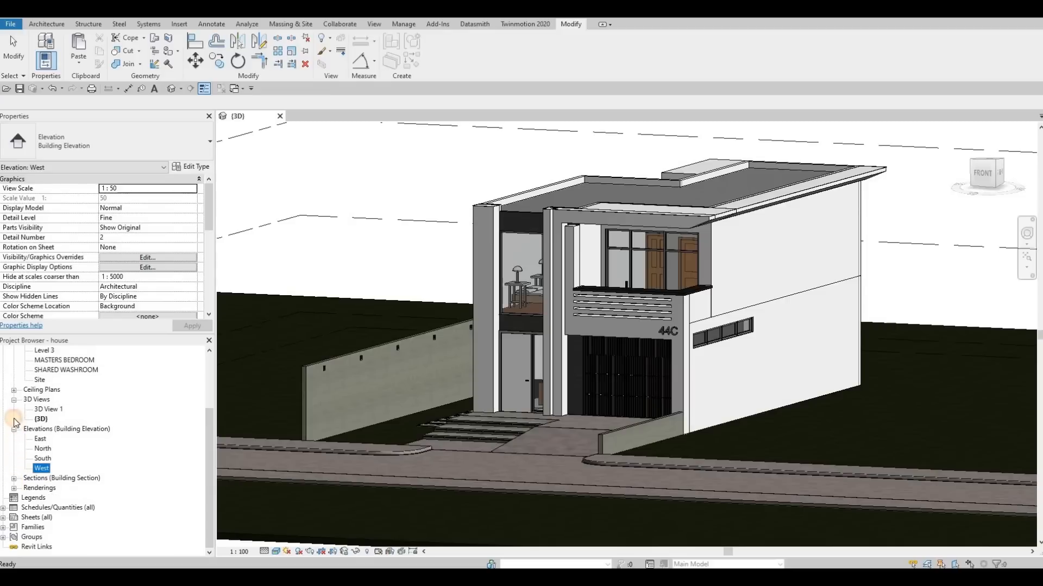
click(14, 429)
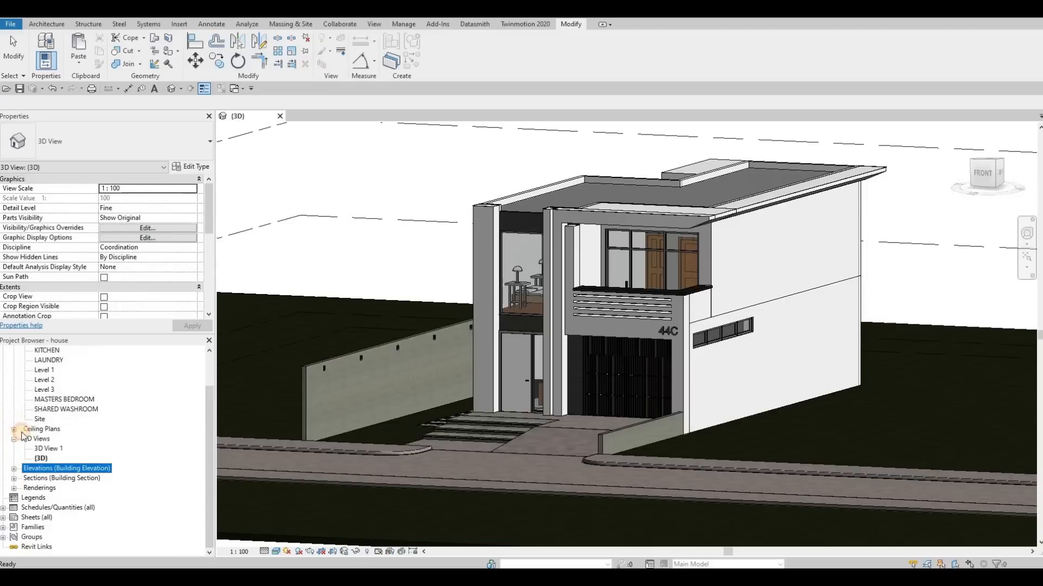
scroll(18, 472, up, 1)
click(14, 468)
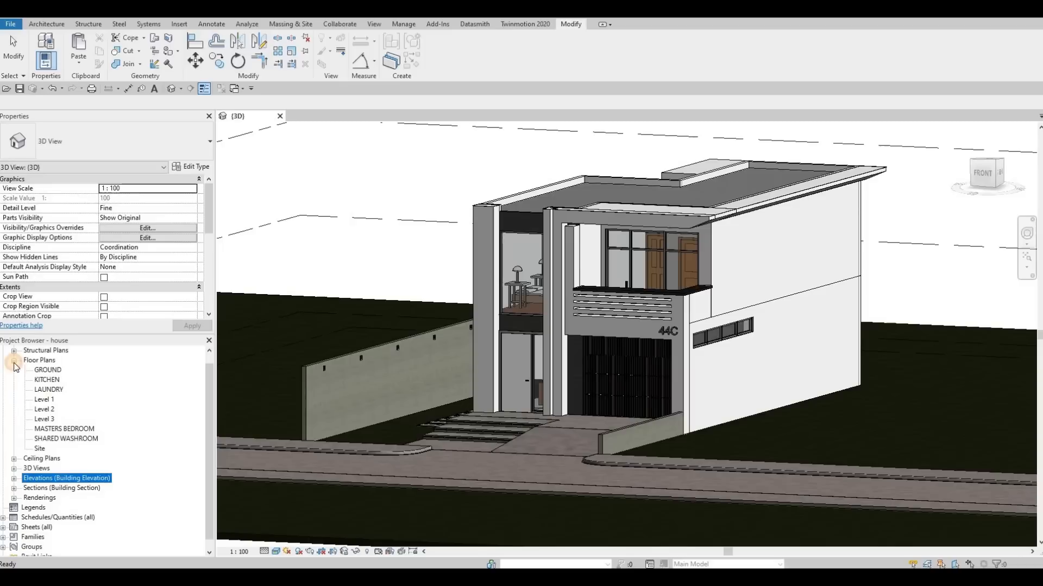
click(14, 361)
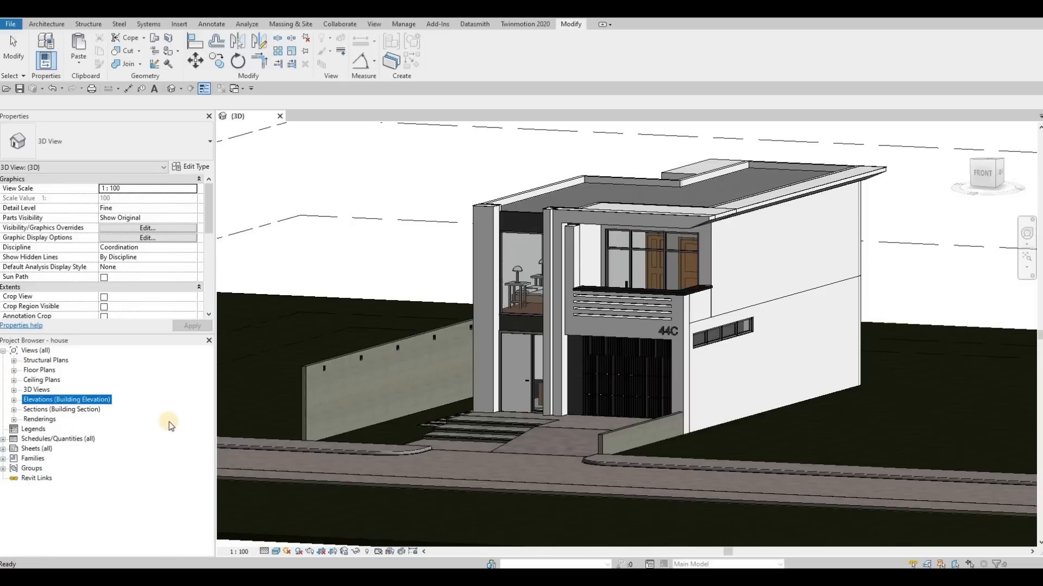
click(270, 543)
click(265, 551)
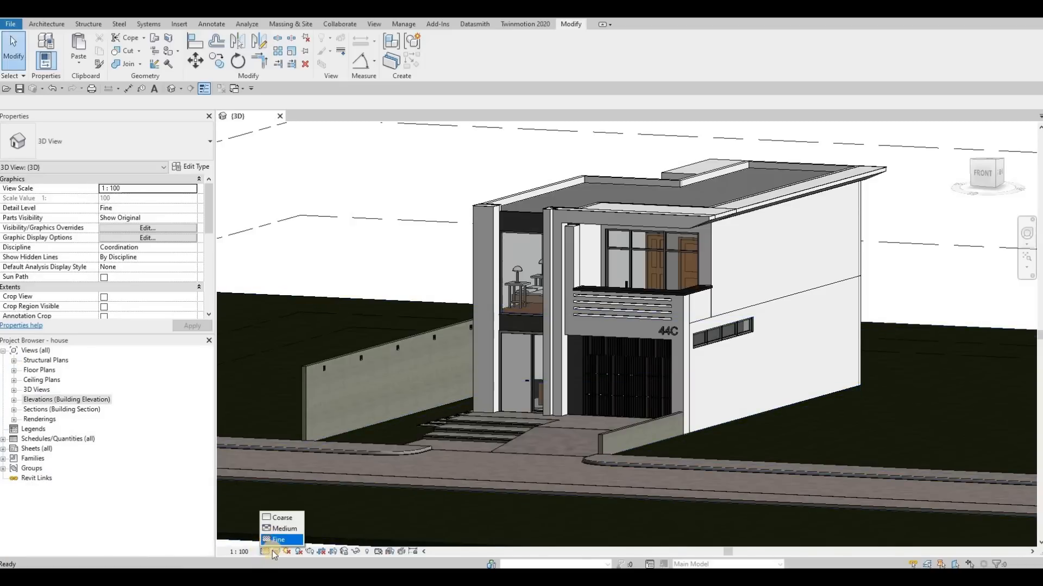
click(273, 552)
click(272, 552)
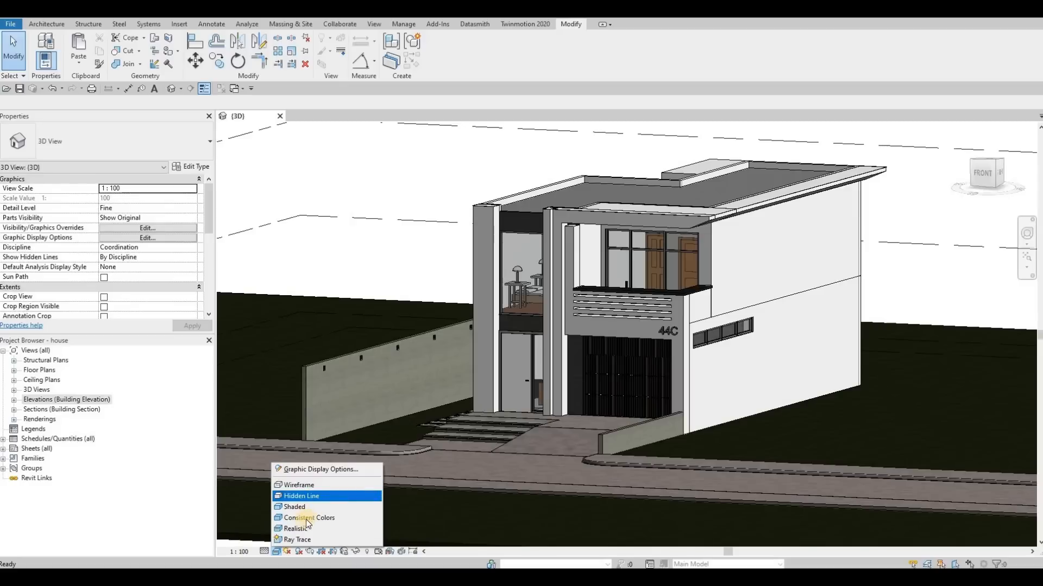
key(Escape)
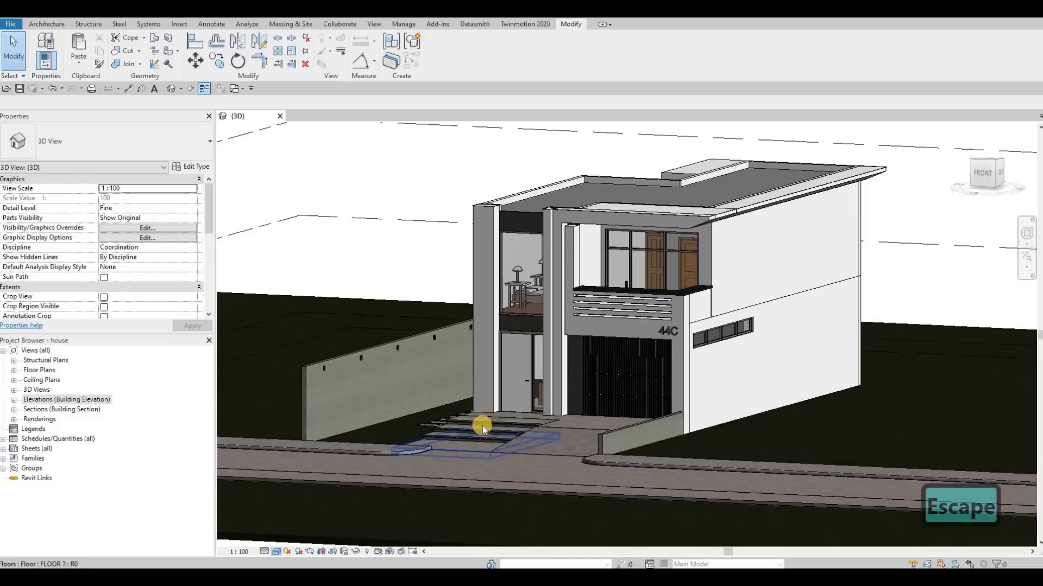
Step: Save the project and export the {3D} view to the Revit File folder as an Unreal Datasmith file named house-3DView-{3D}
middle_drag(533, 427, 495, 439)
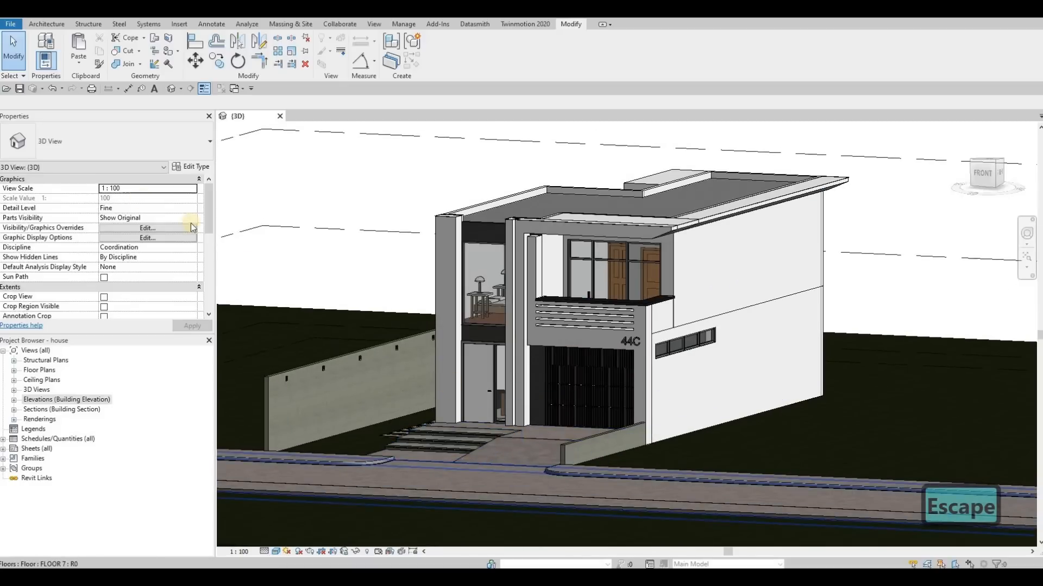
click(21, 89)
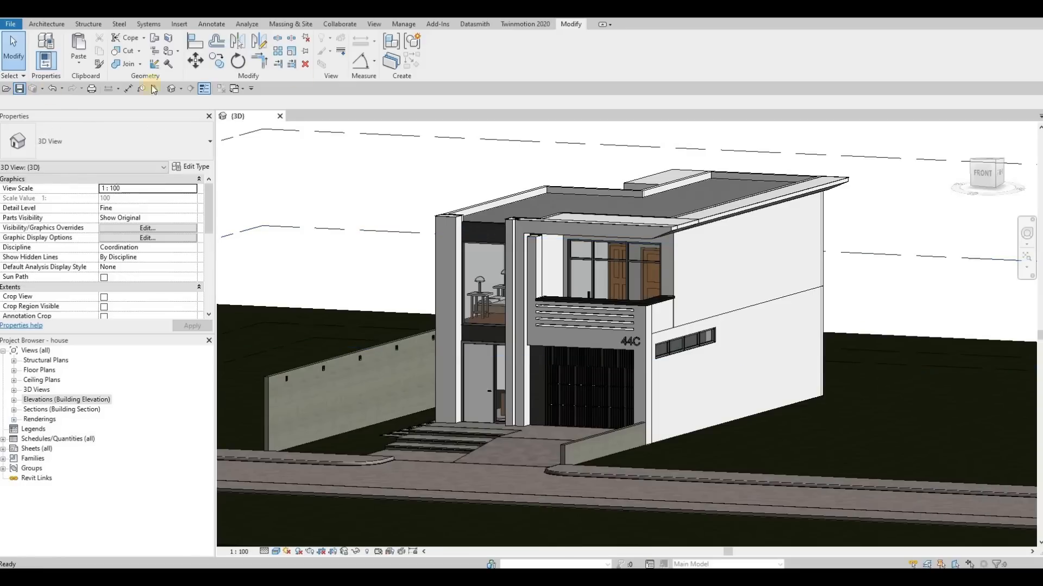
click(471, 26)
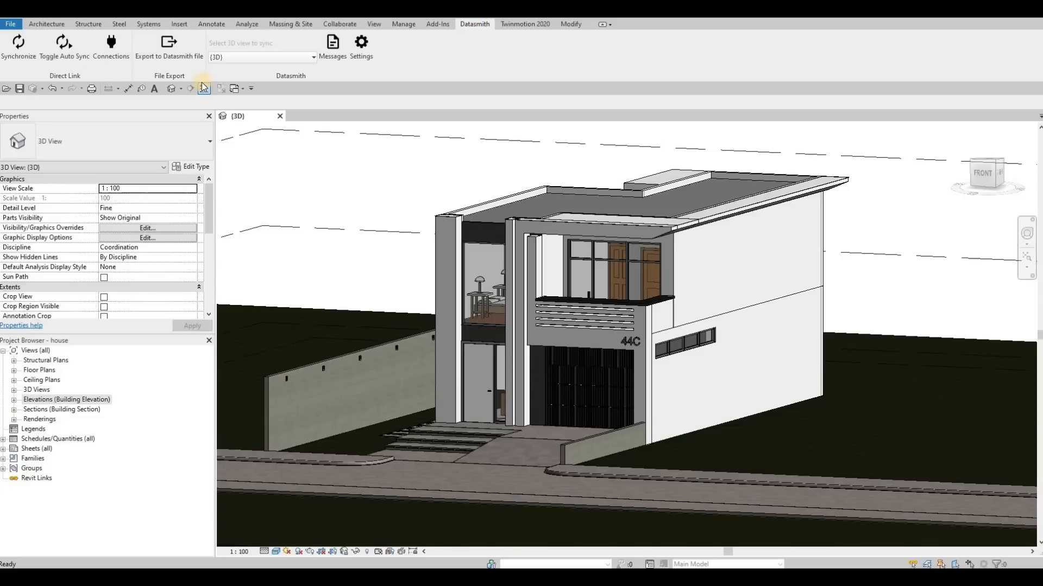
click(175, 48)
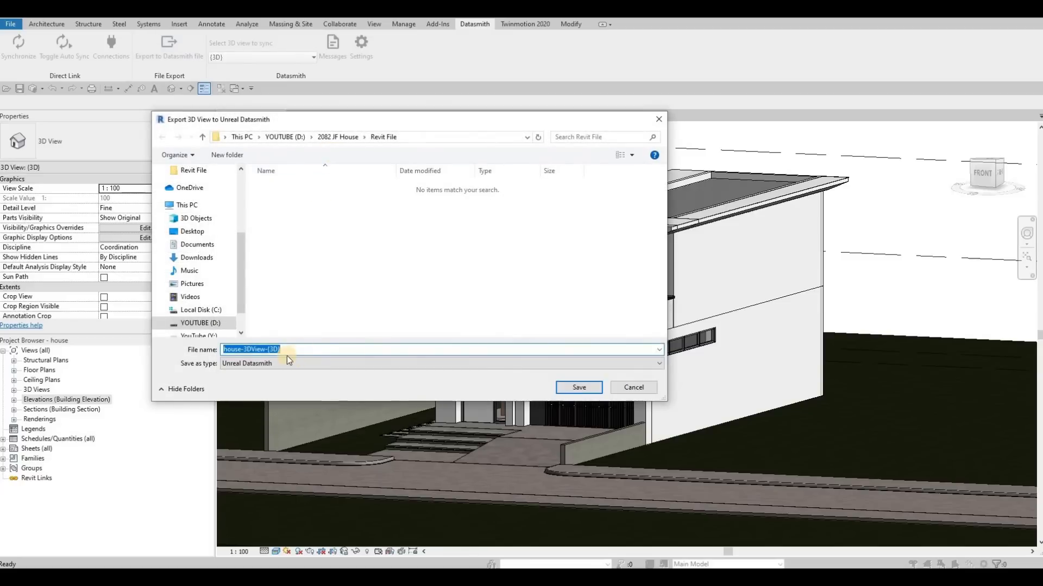
click(579, 387)
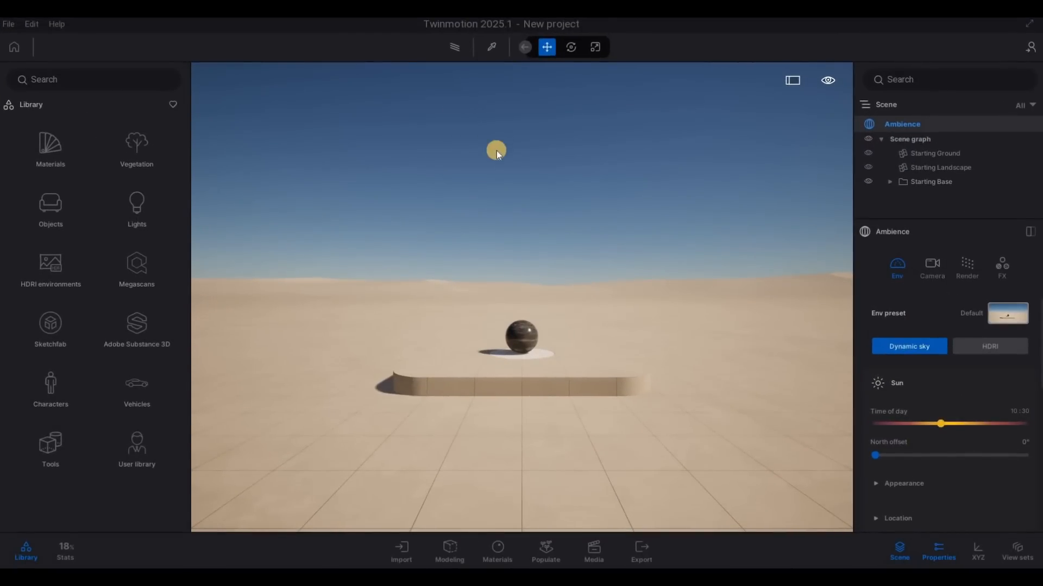
Step: Switch to Twinmotion and import house-3DView-{3D}.udatasmith from the Revit File folder as geometry, continuing past the missing texture file
click(404, 556)
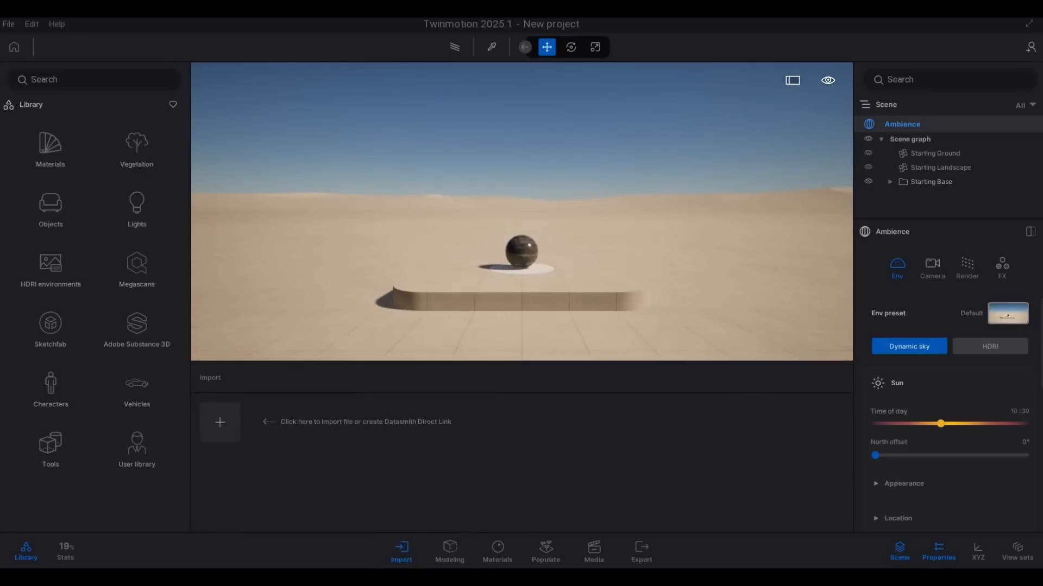
click(220, 423)
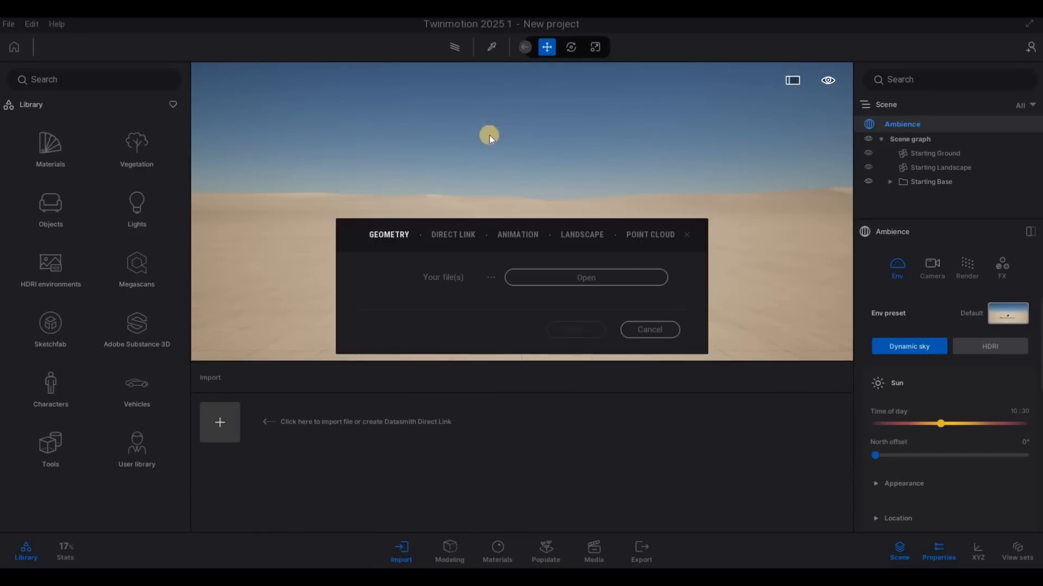
key(ctrl+c)
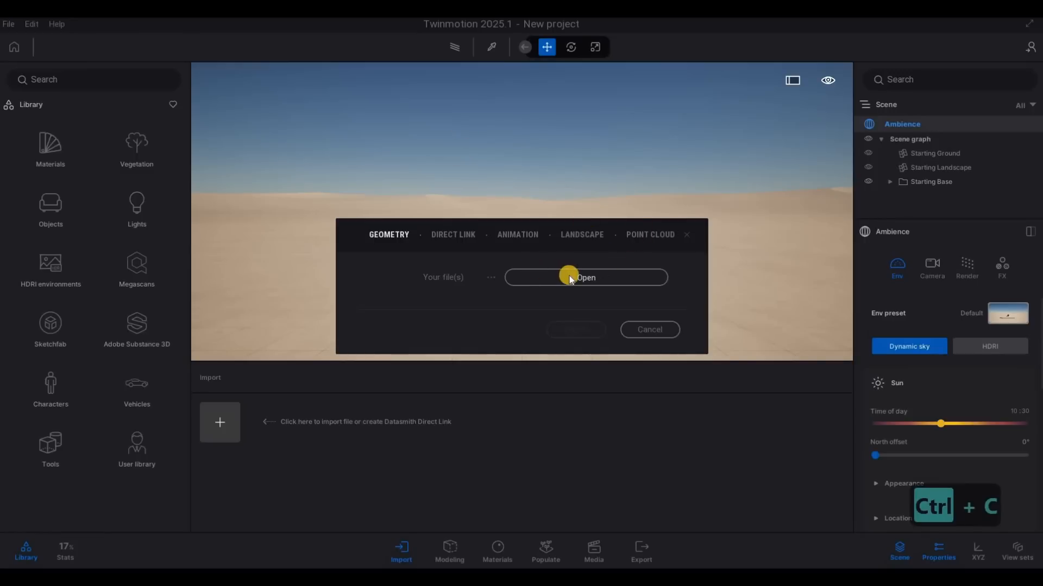
click(569, 277)
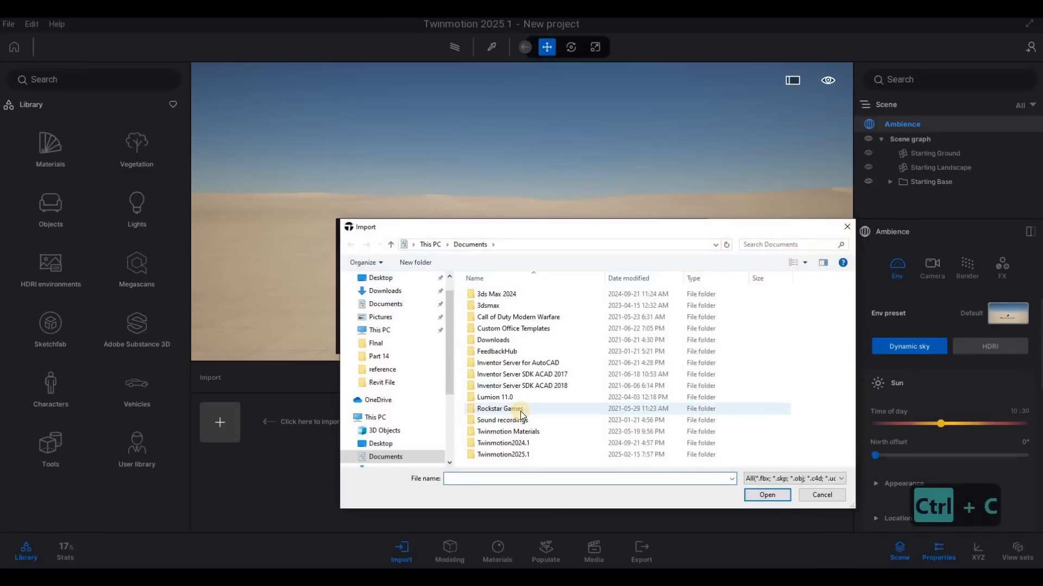
key(ctrl+v)
key(Return)
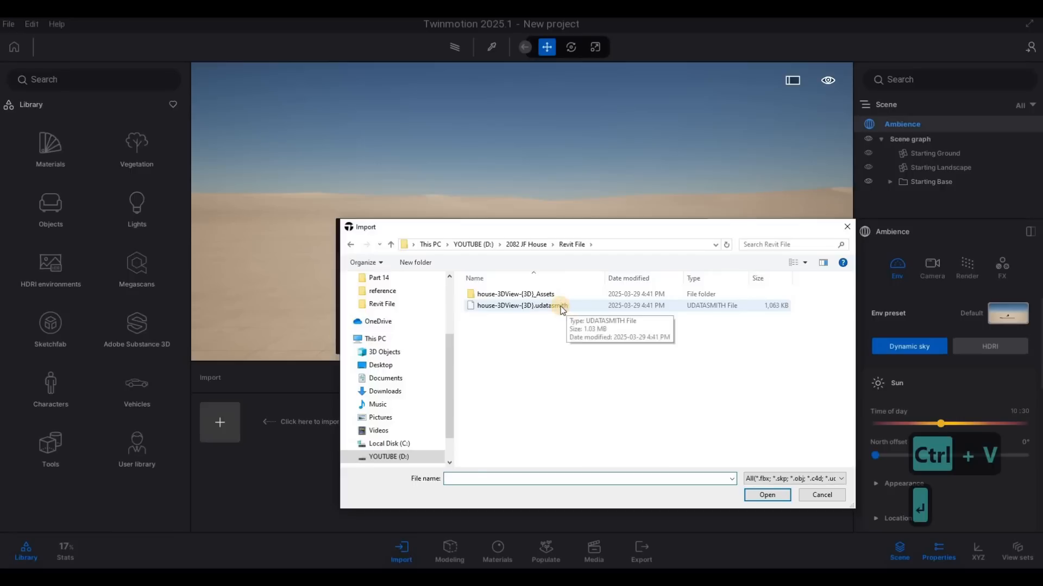
click(567, 307)
click(766, 496)
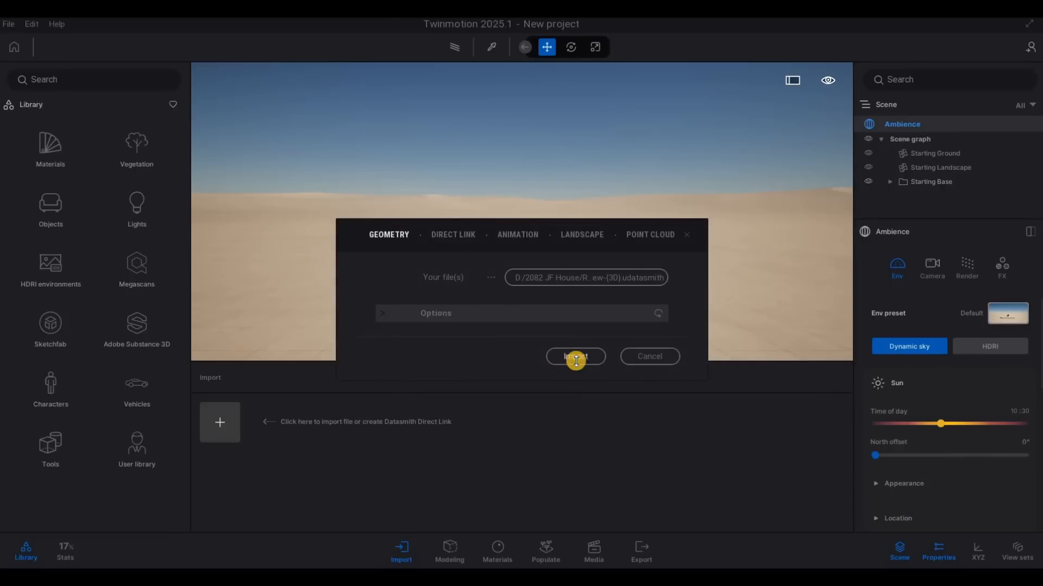
click(576, 358)
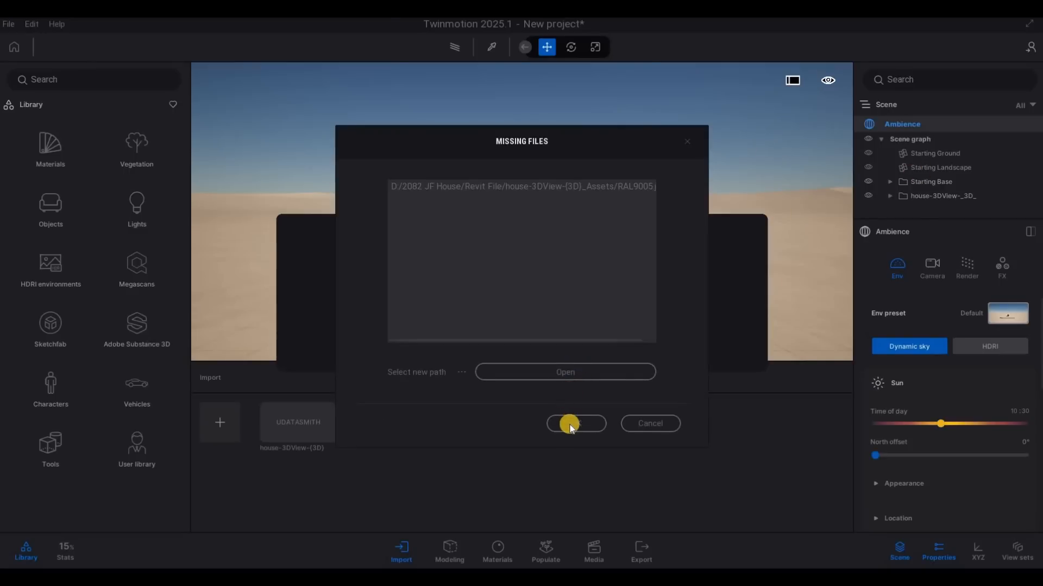
click(570, 424)
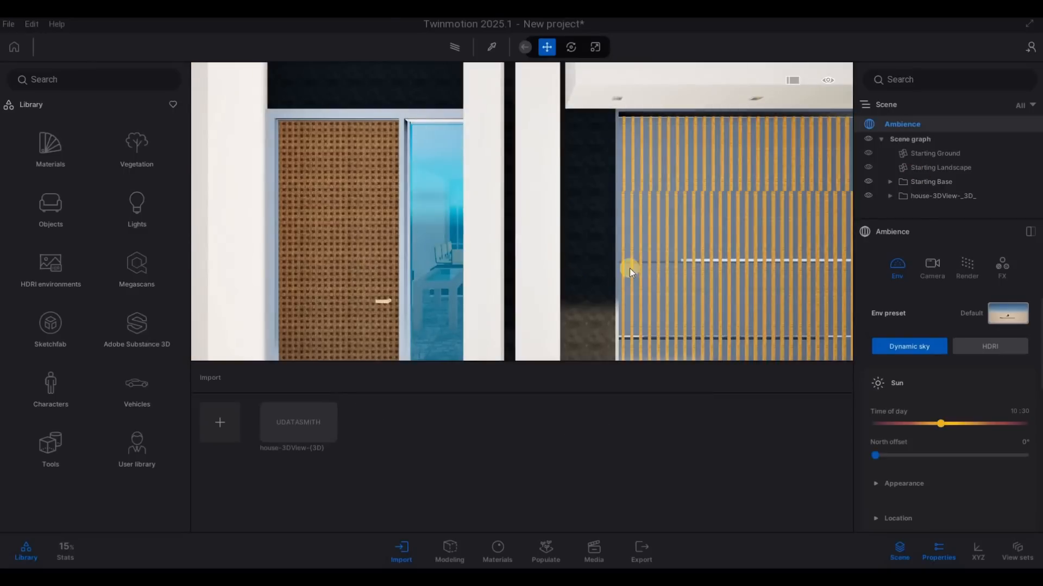
Step: Examine the imported house from its front entrance and from above its side wall and rear yard
scroll(573, 296, down, 3)
key(a)
key(a)
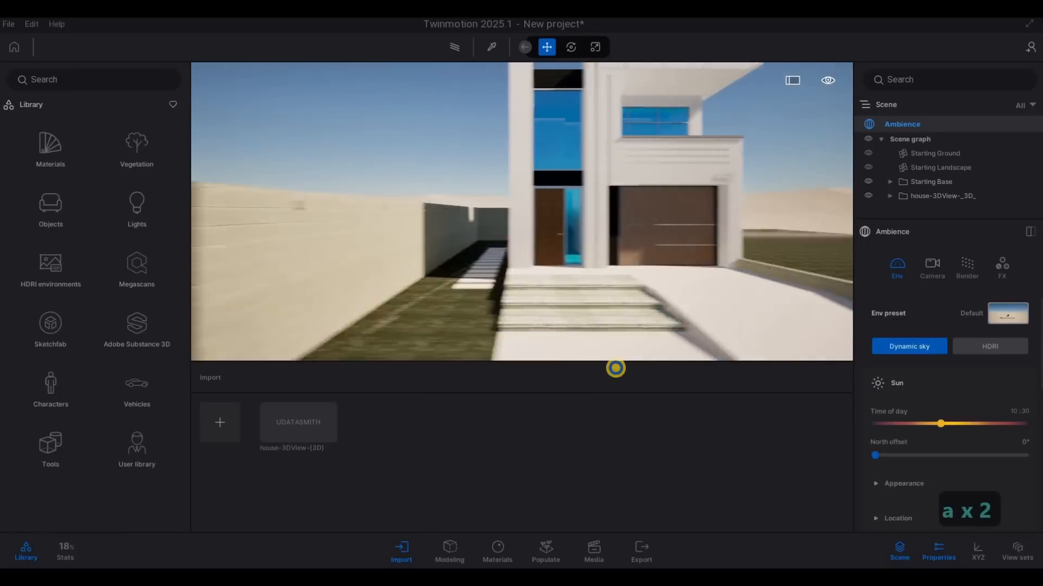
key(w)
key(q)
key(w)
key(q)
key(w)
key(q)
key(a)
key(s)
key(d)
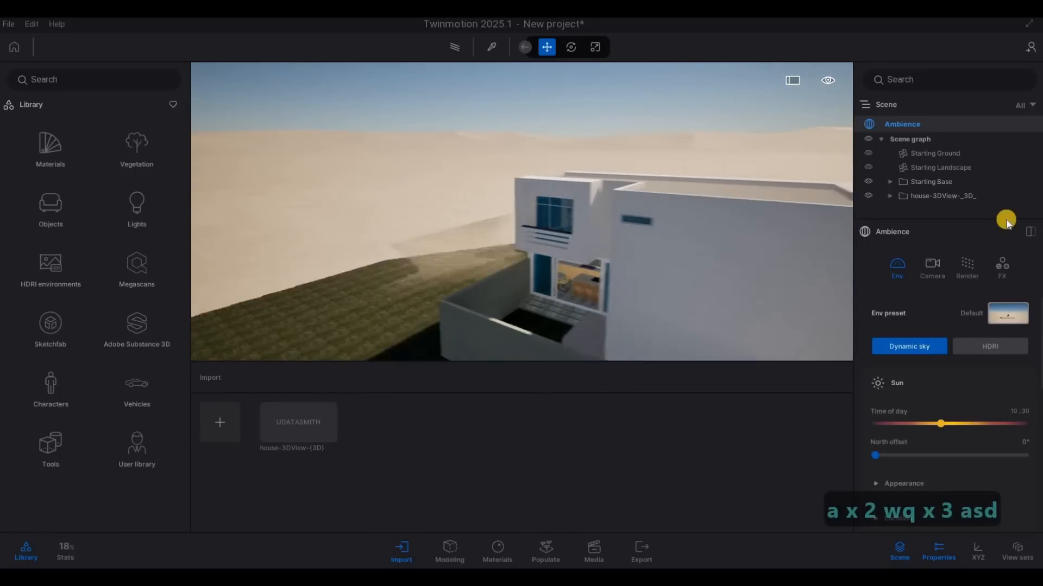
Step: Delete the Starting Base and the Starting Landscape from the scene
click(929, 185)
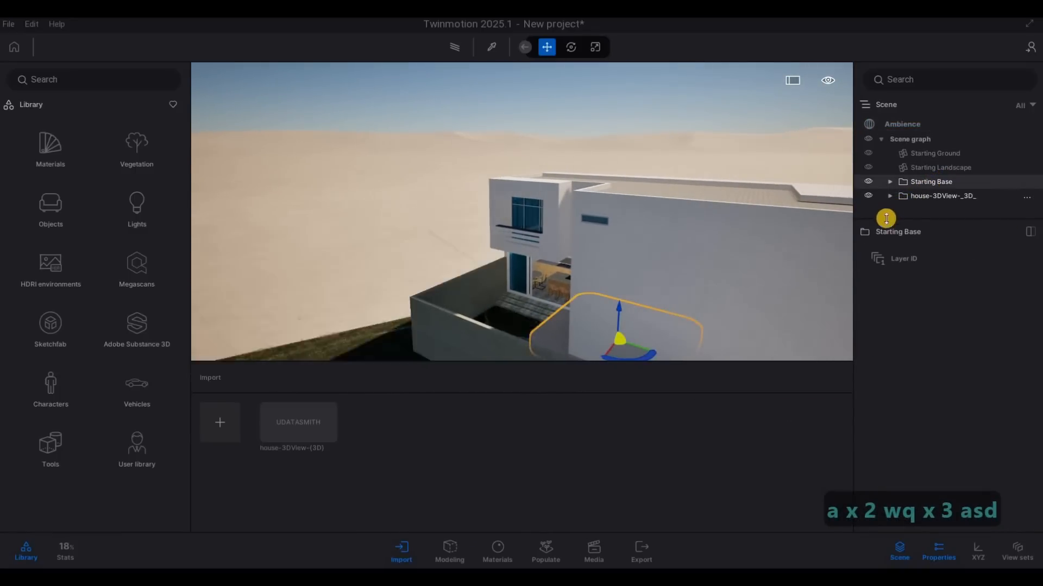
key(Delete)
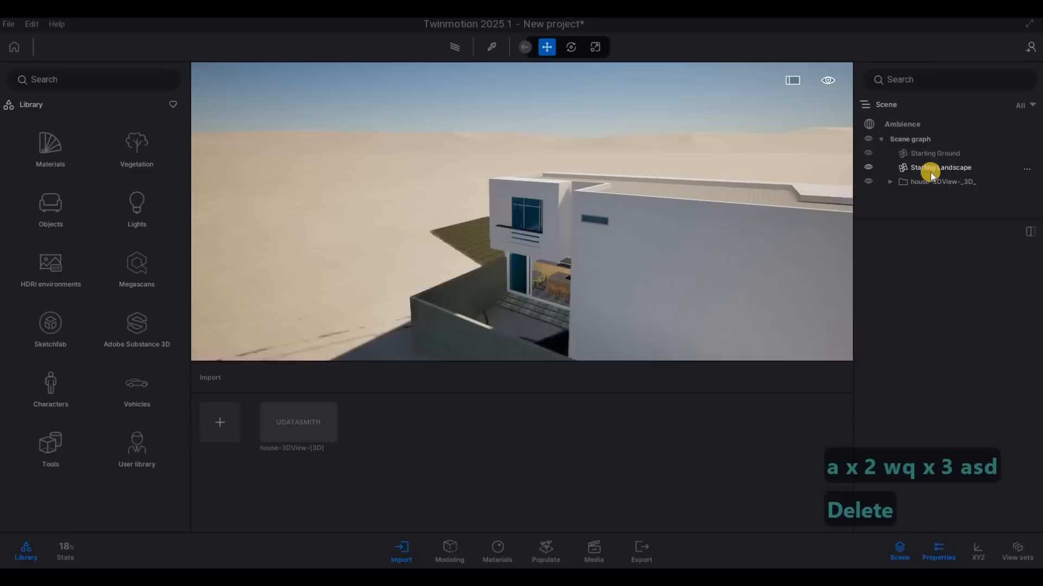
click(927, 169)
key(Delete)
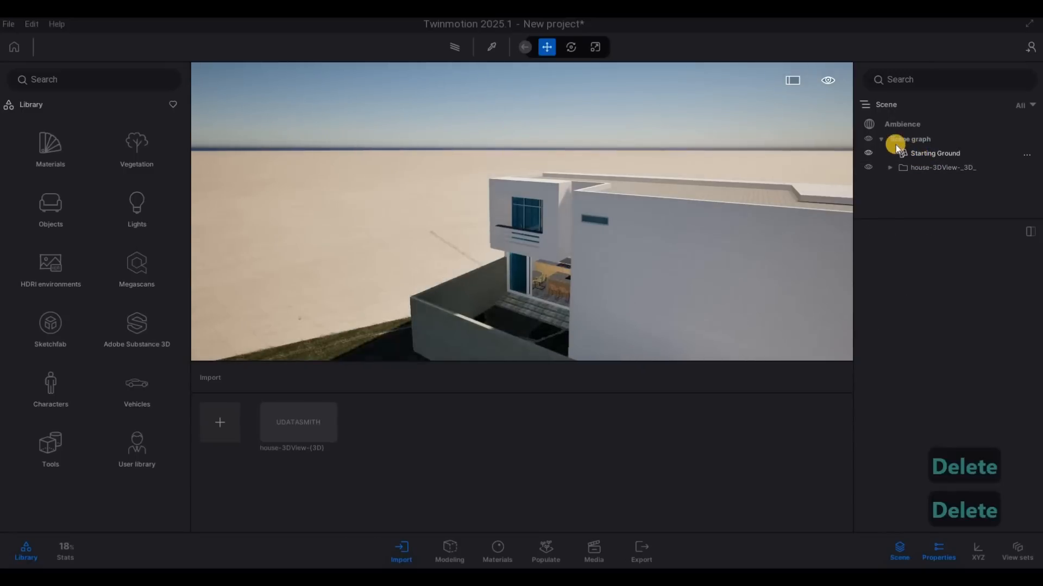
click(912, 151)
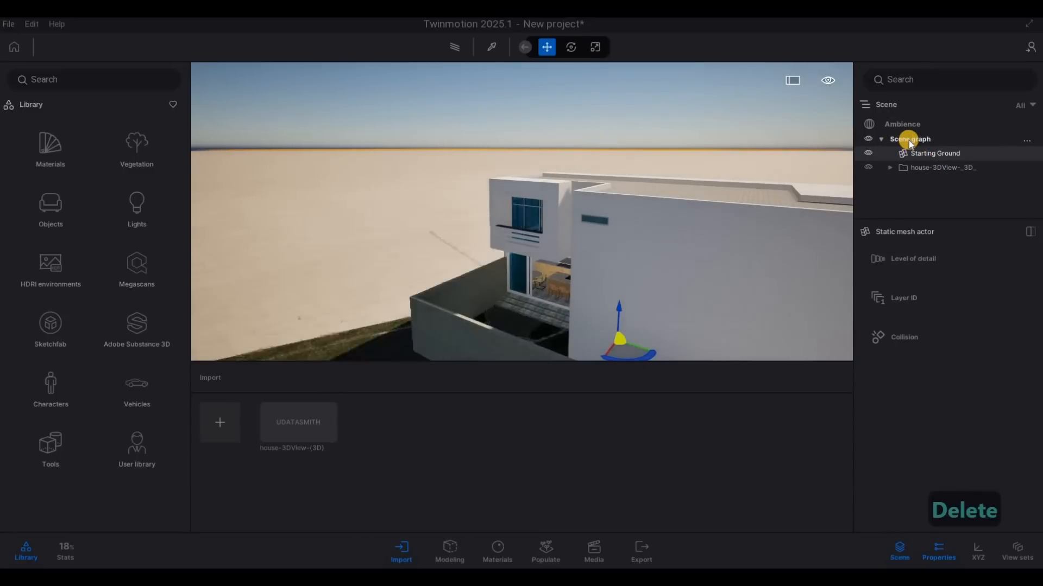
click(910, 140)
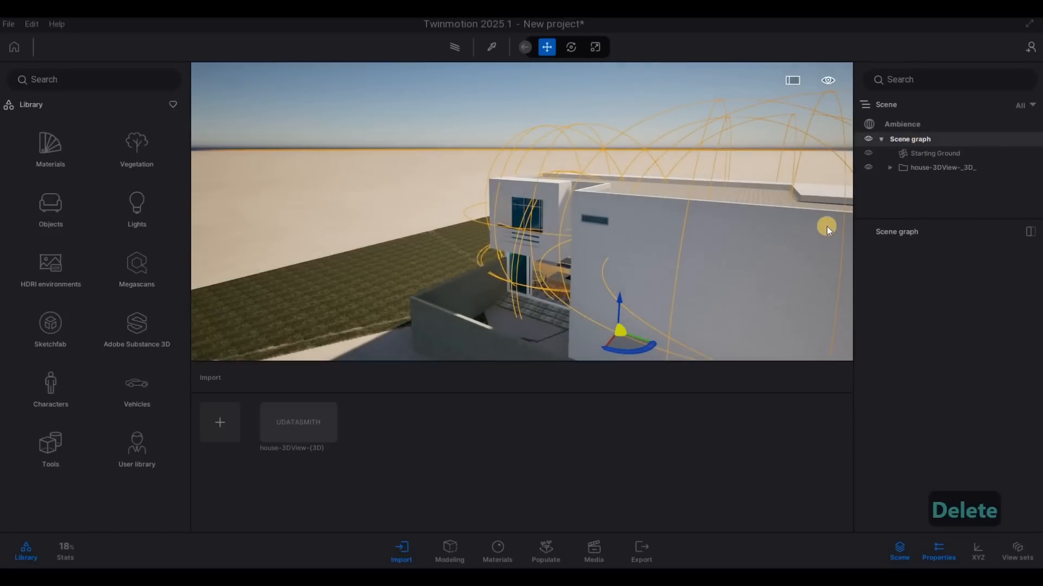
key(Escape)
key(Escape)
Step: Lower the Starting Ground beneath the lawn and driveway in front of the house
key(a)
key(d)
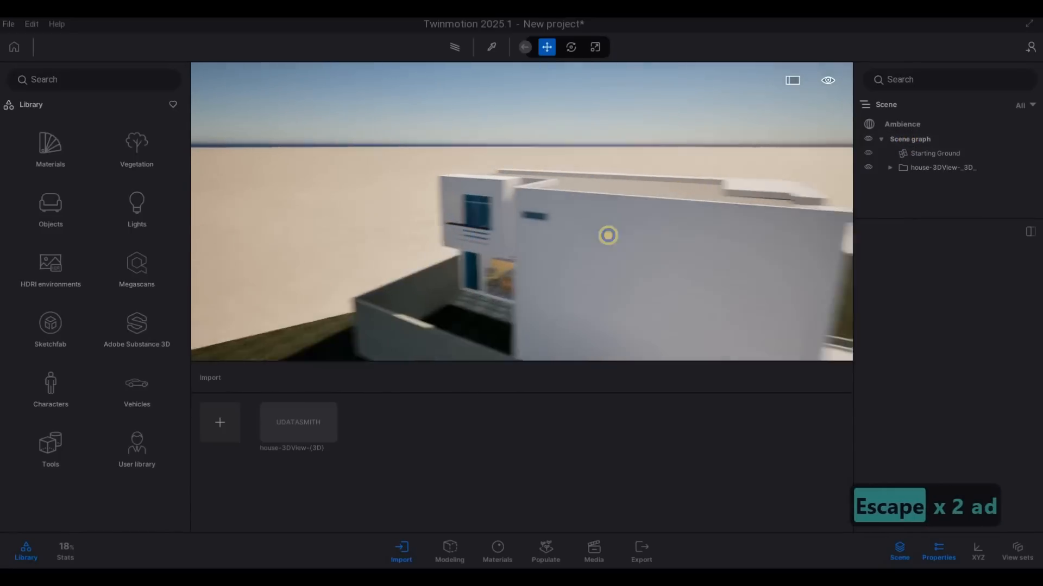
key(s)
key(w)
key(e)
key(s)
key(d)
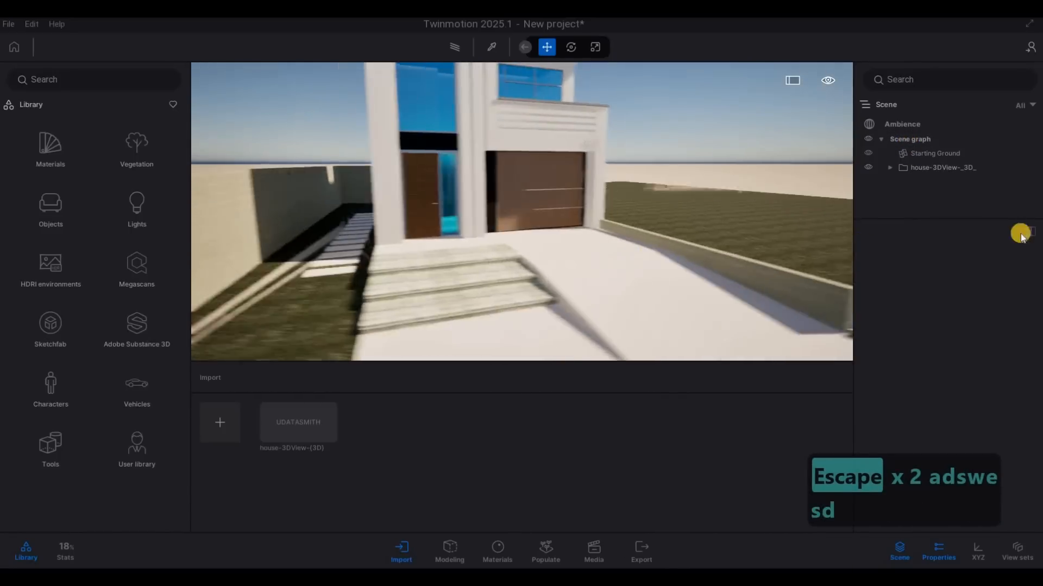
key(s)
click(948, 153)
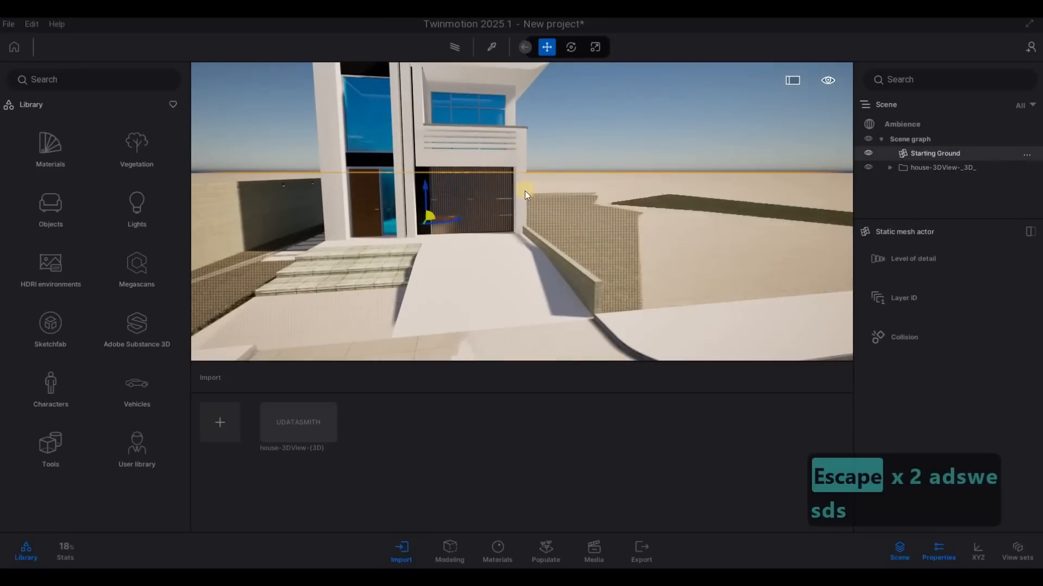
click(433, 188)
drag(426, 186, 650, 195)
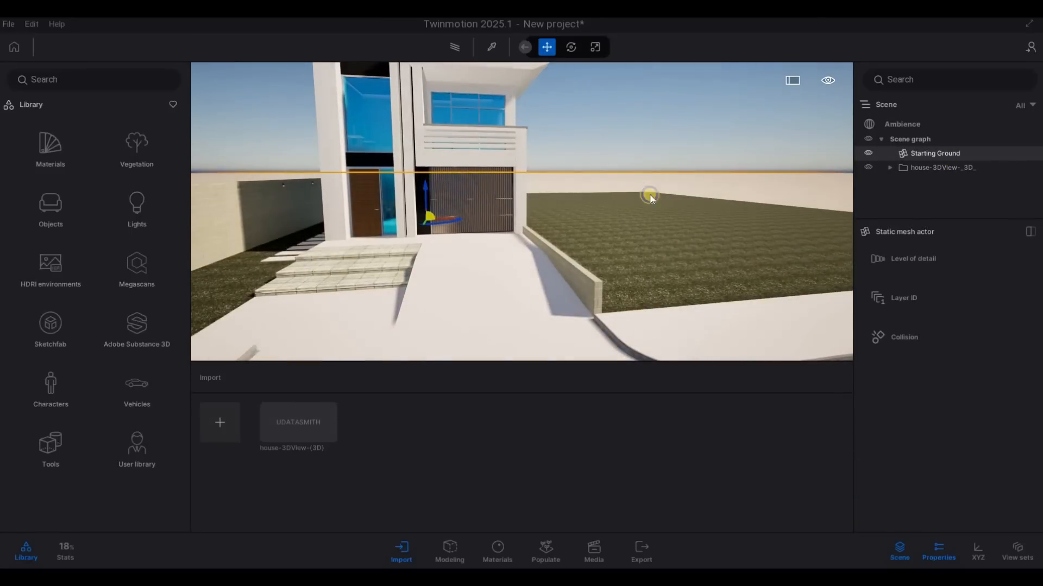
key(a)
key(Escape)
Step: Examine the house's front facade from the street up to its entrance steps, door and garage
key(s)
key(a)
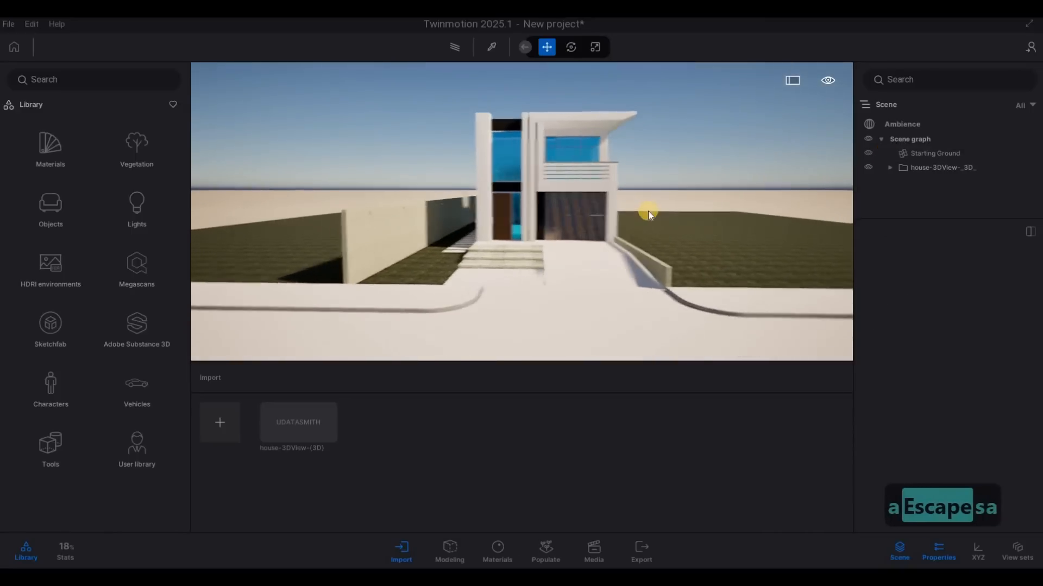
key(w)
key(a)
key(w)
key(d)
drag(442, 218, 745, 211)
key(w)
key(w)
key(d)
key(w)
key(a)
key(s)
key(d)
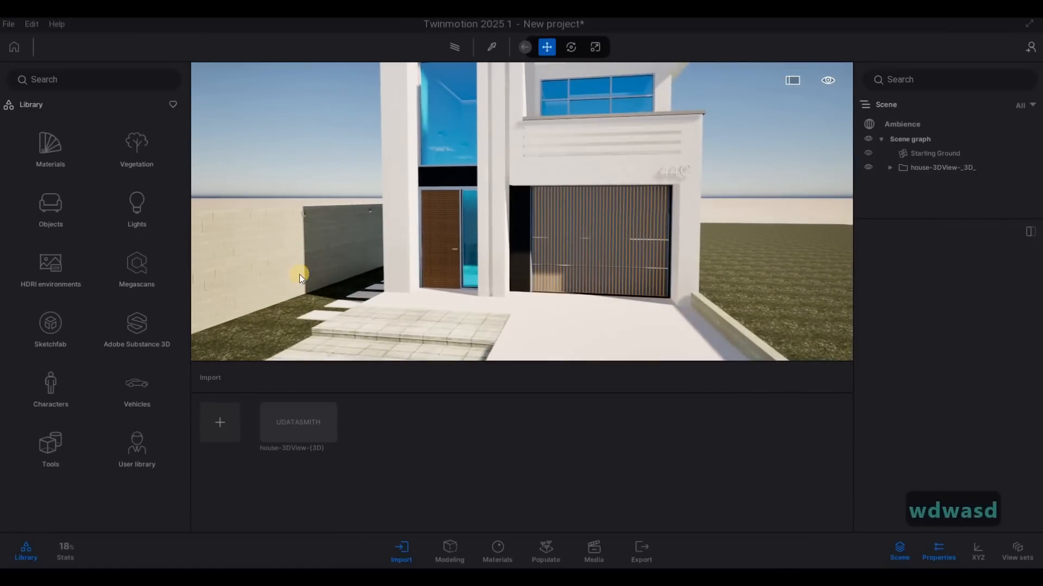
Step: Save the project as HOUSE in the Twinmotion File folder of 2082 JF House
click(11, 25)
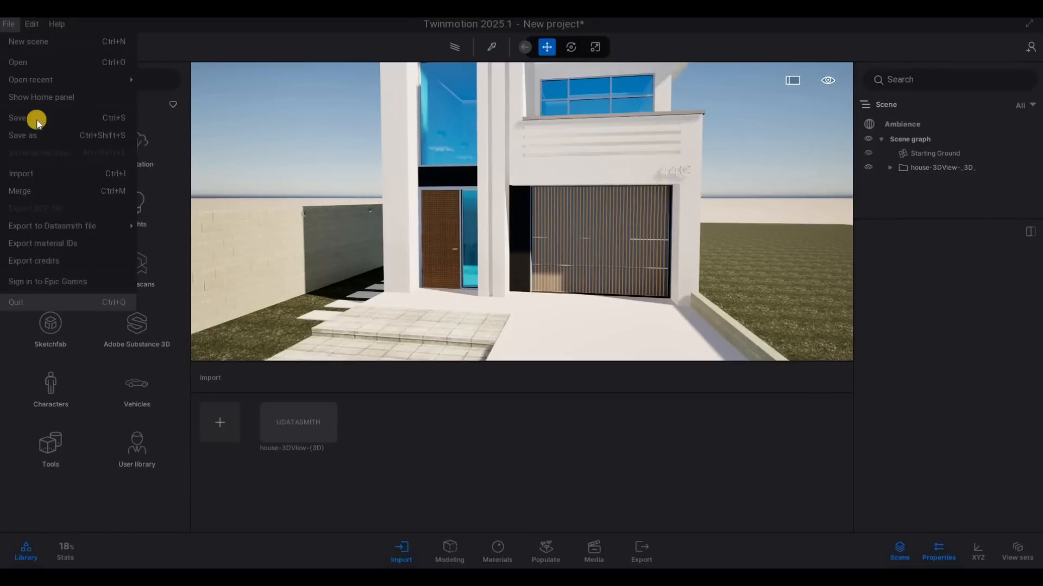
click(36, 117)
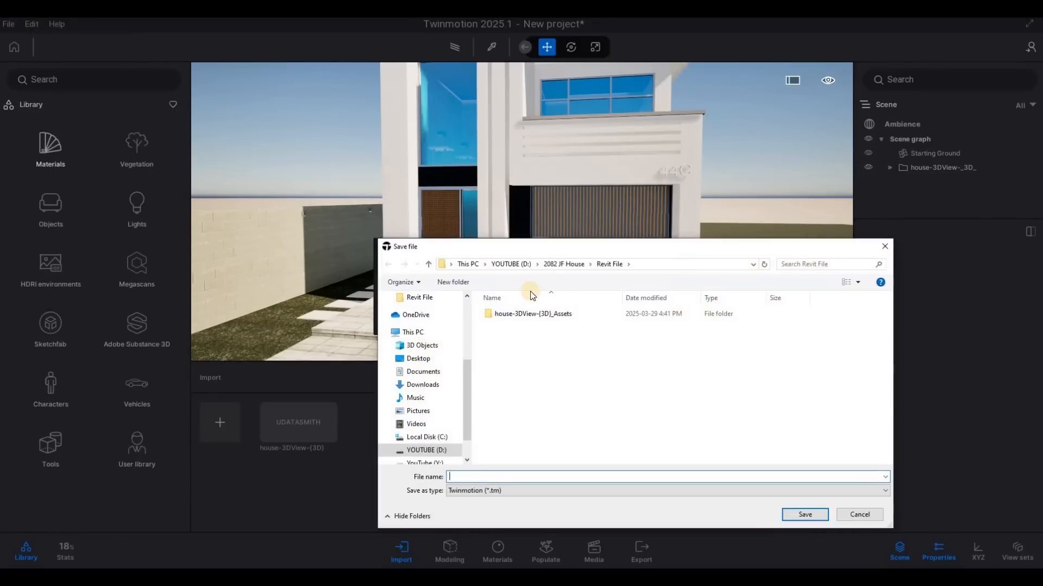
click(563, 264)
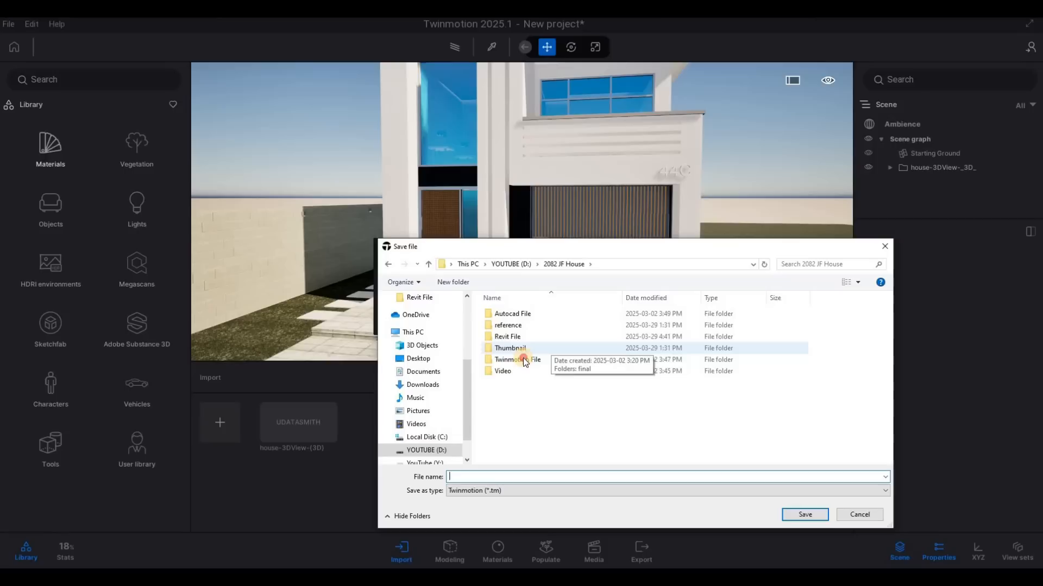
double_click(529, 360)
click(500, 480)
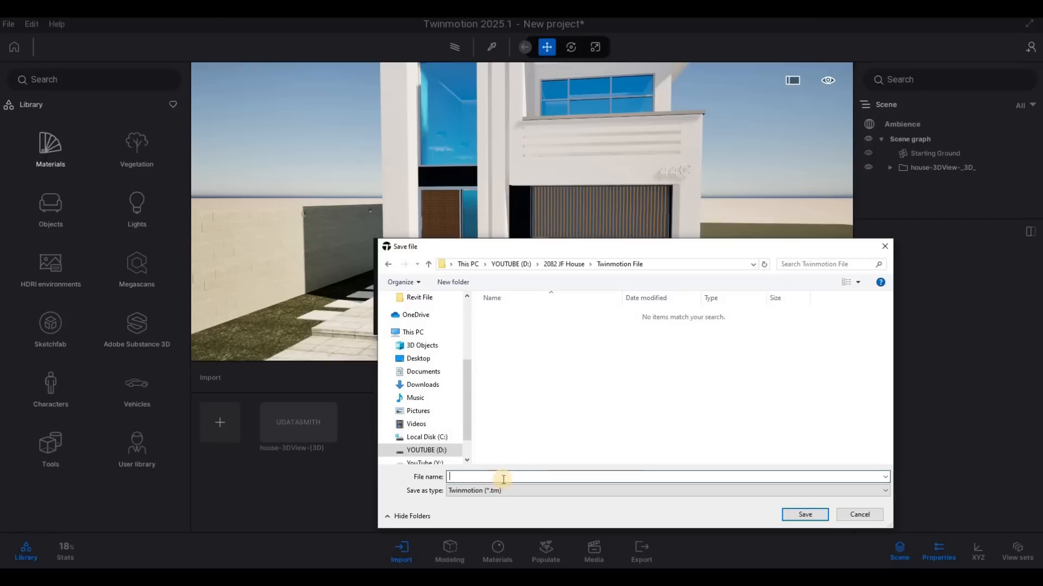
text(HOUSE)
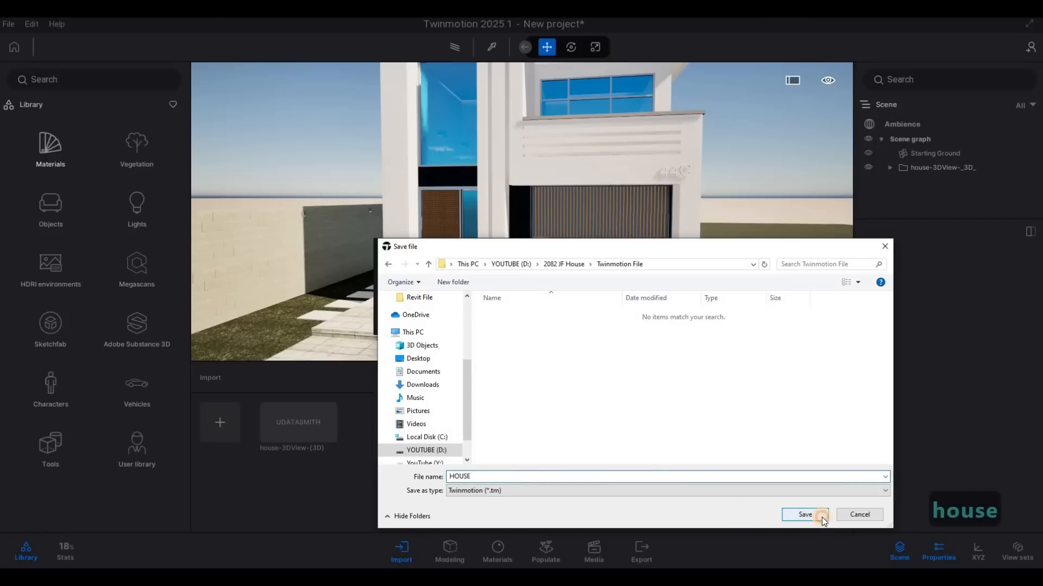
click(805, 515)
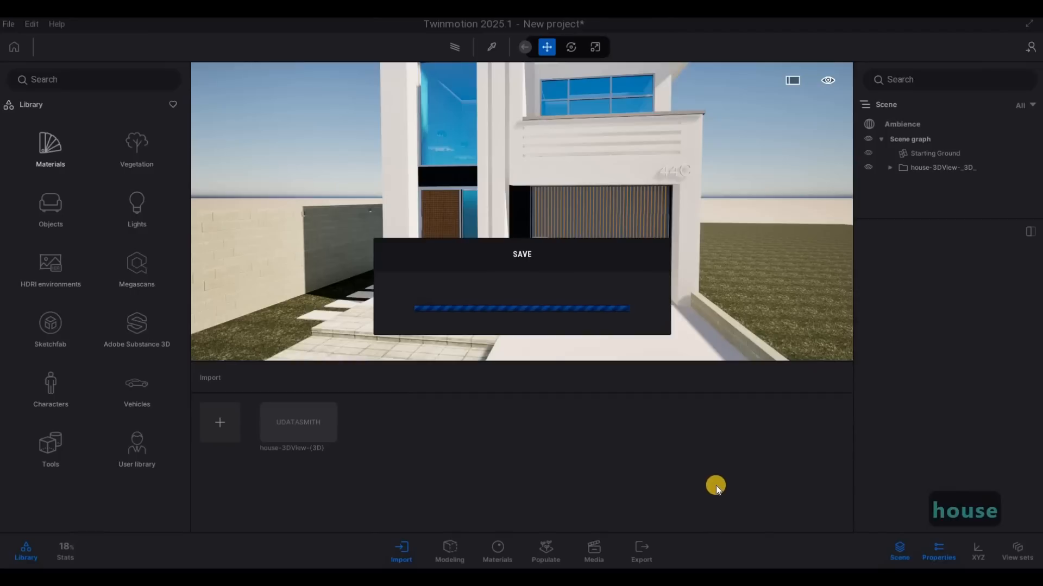
Step: Sign in to the Epic Games account
click(8, 24)
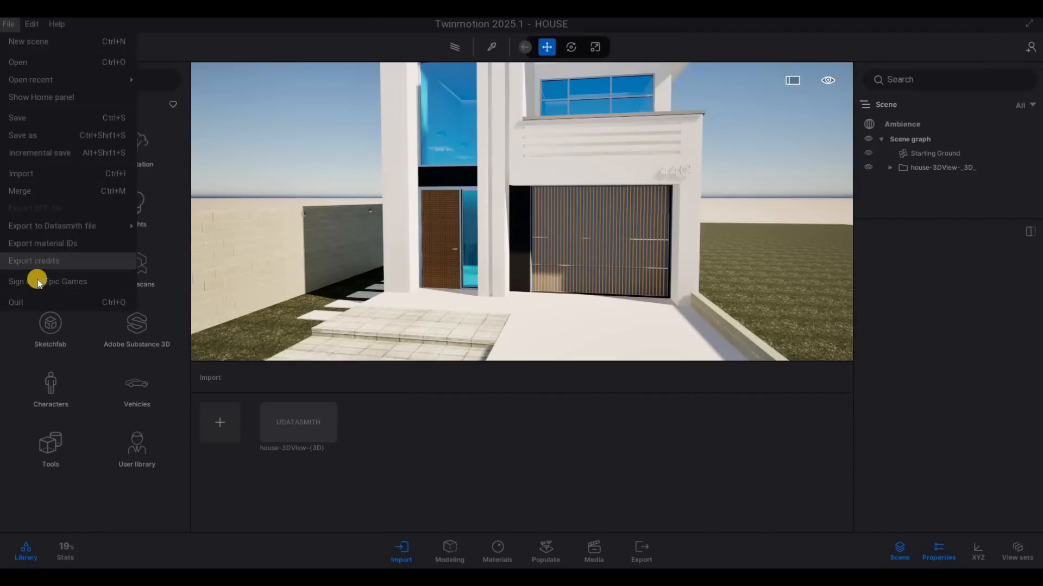
click(38, 281)
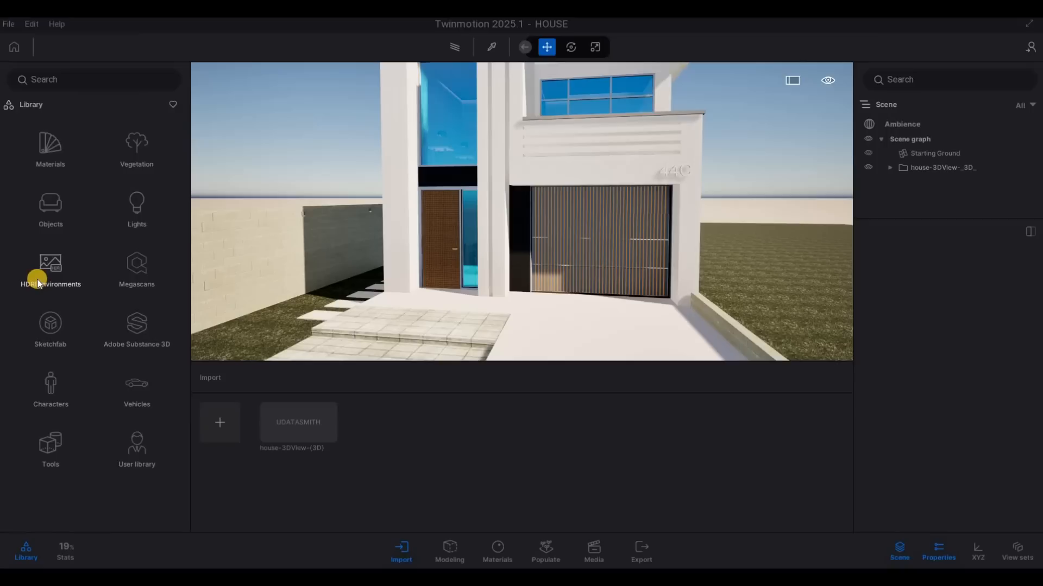
click(606, 333)
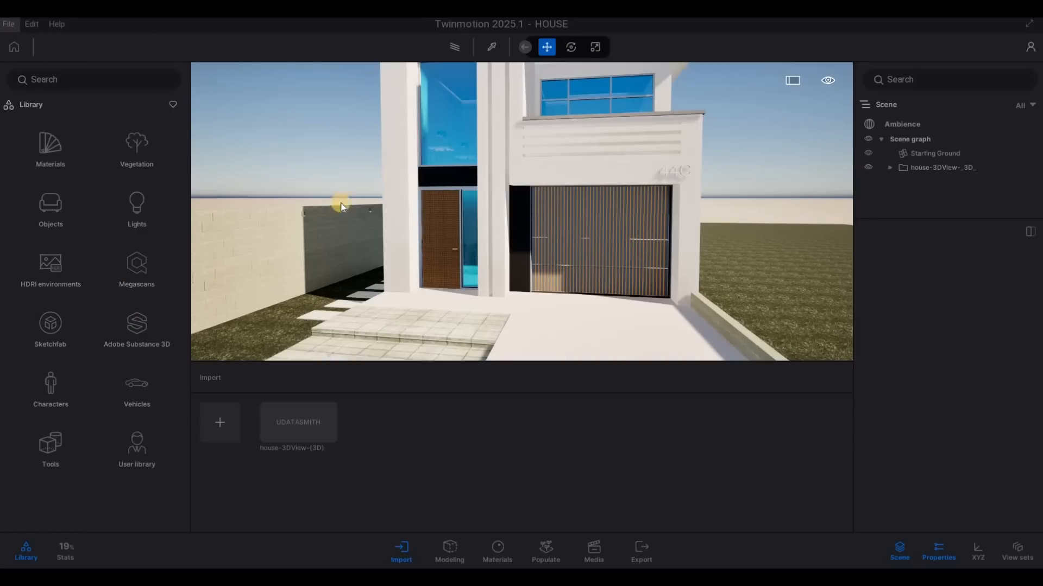
Step: Frame the whole front facade and enable Parallelism in the Ambience camera's lens details
key(a)
key(d)
key(s)
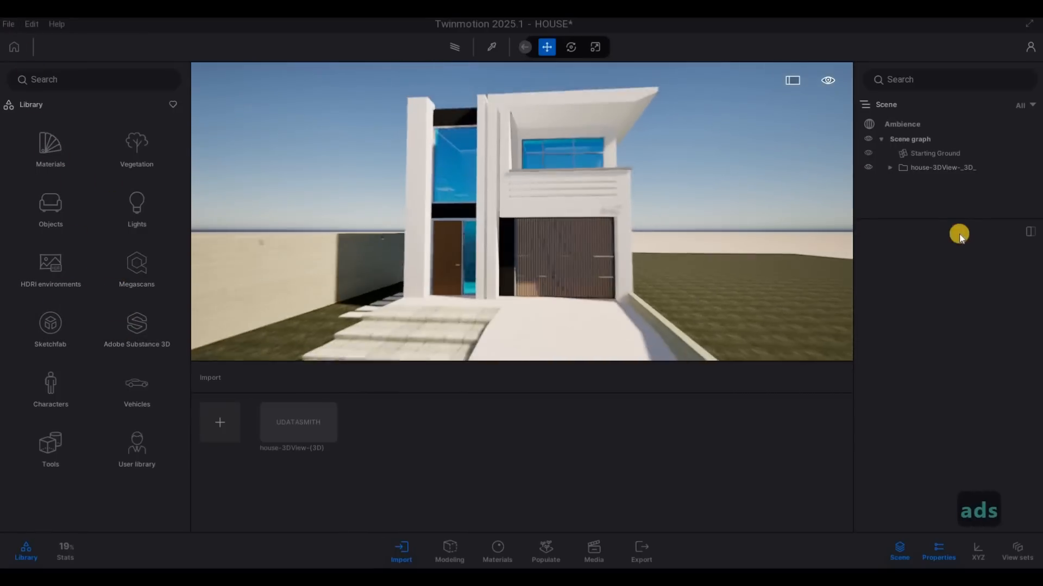
click(904, 124)
click(929, 271)
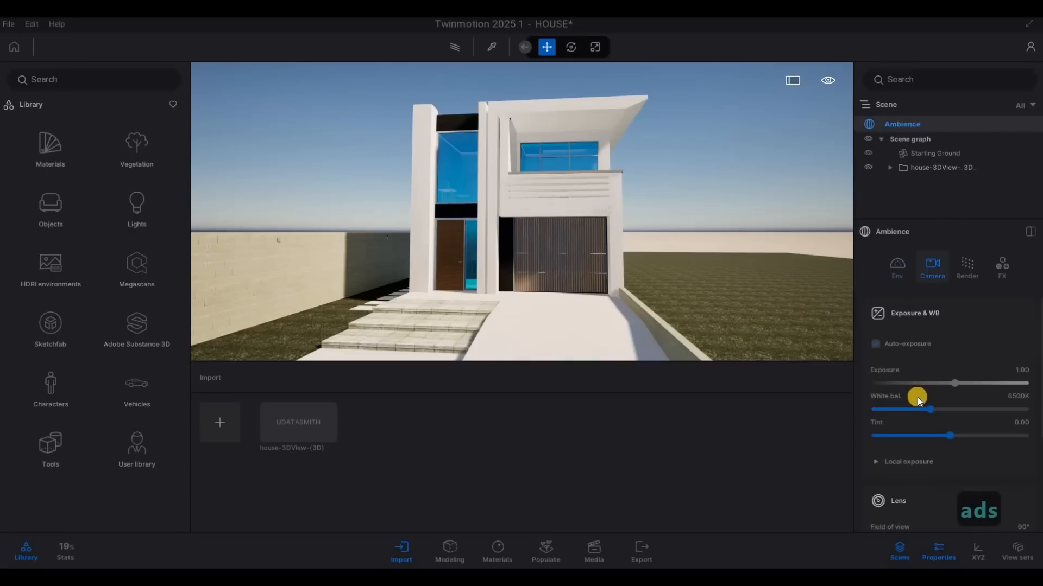
scroll(915, 410, down, 2)
scroll(915, 418, down, 3)
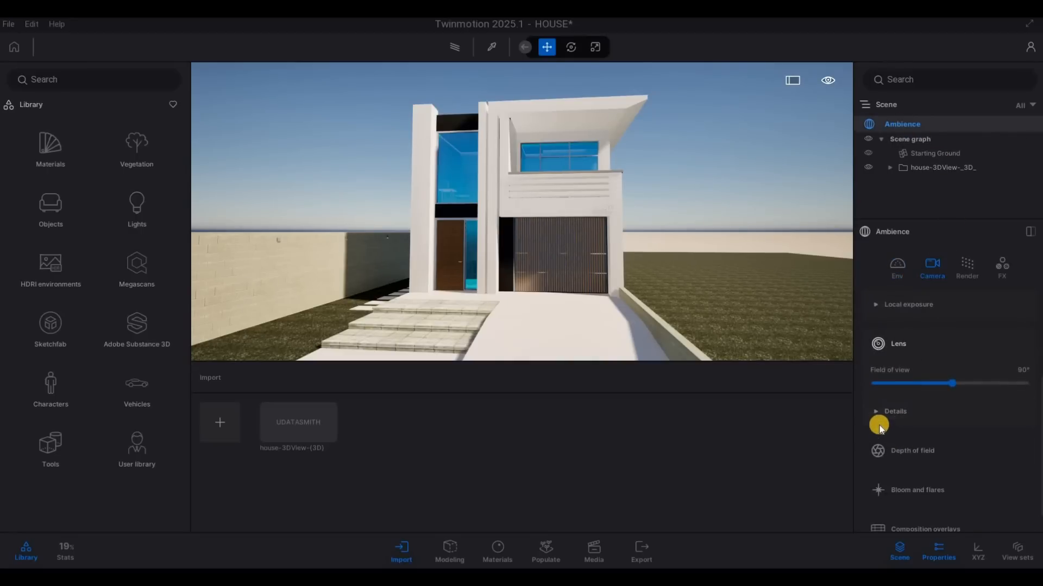
click(893, 387)
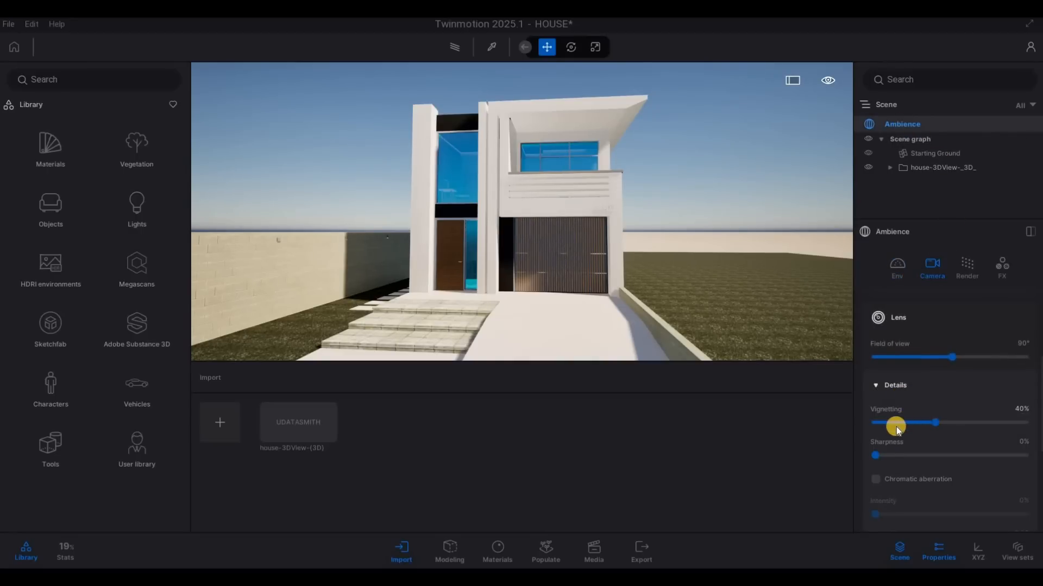
scroll(899, 428, down, 5)
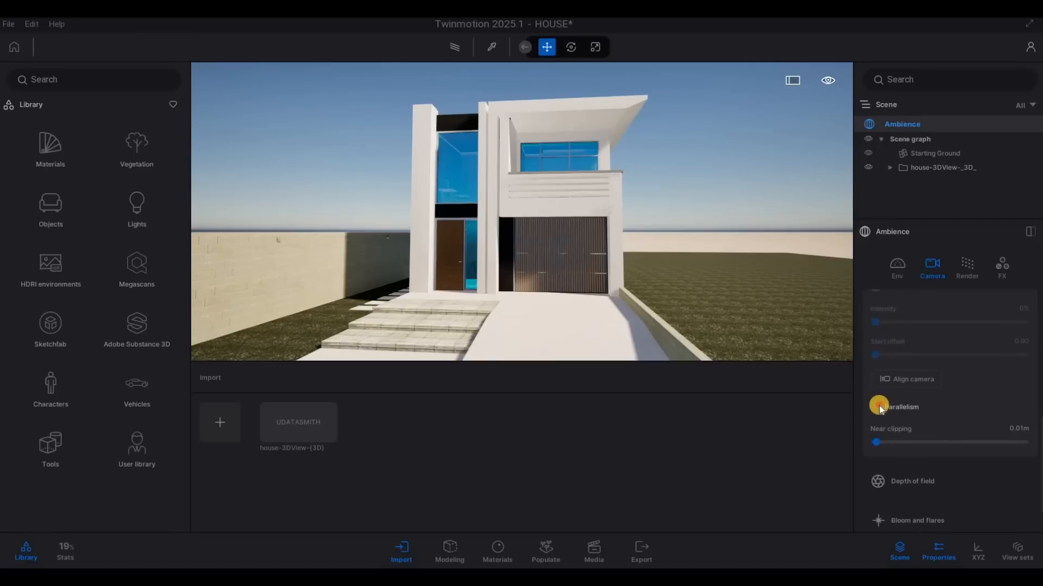
click(878, 407)
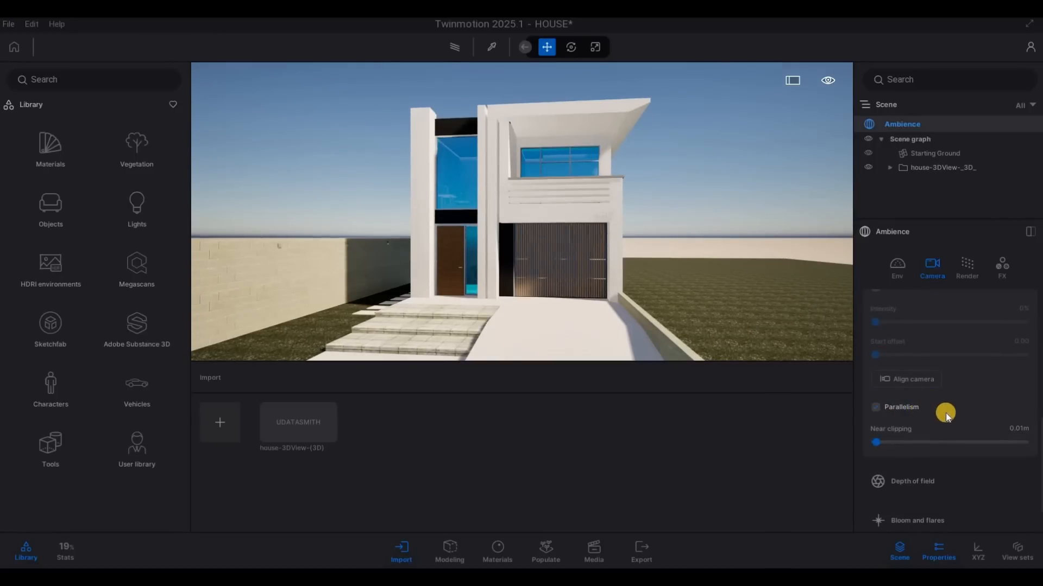
Step: Examine the Ambience environment settings for clouds, season, horizon, sun and environment preset
click(895, 266)
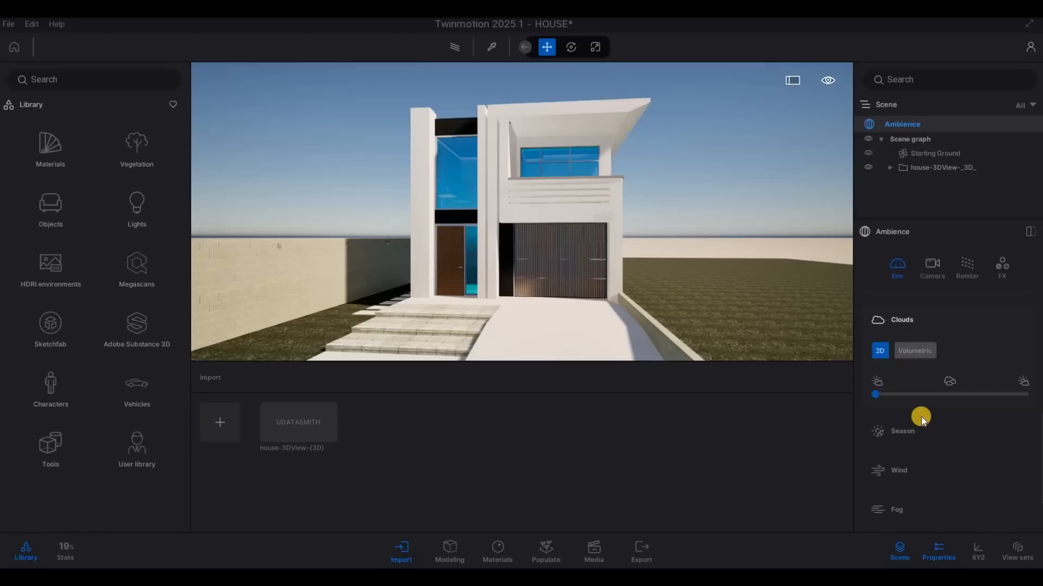
scroll(921, 416, down, 1)
scroll(921, 416, down, 1)
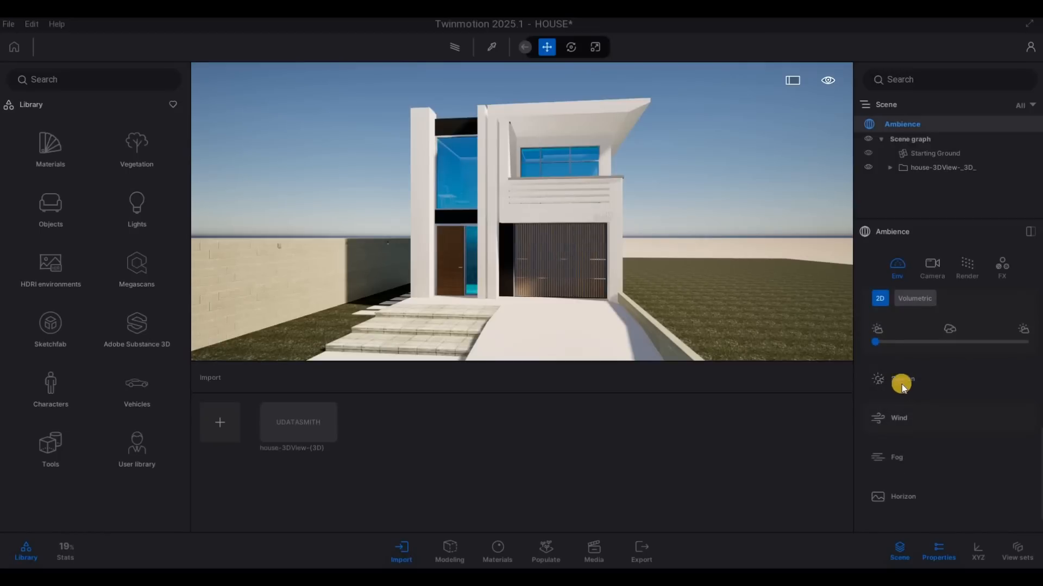
scroll(930, 463, down, 1)
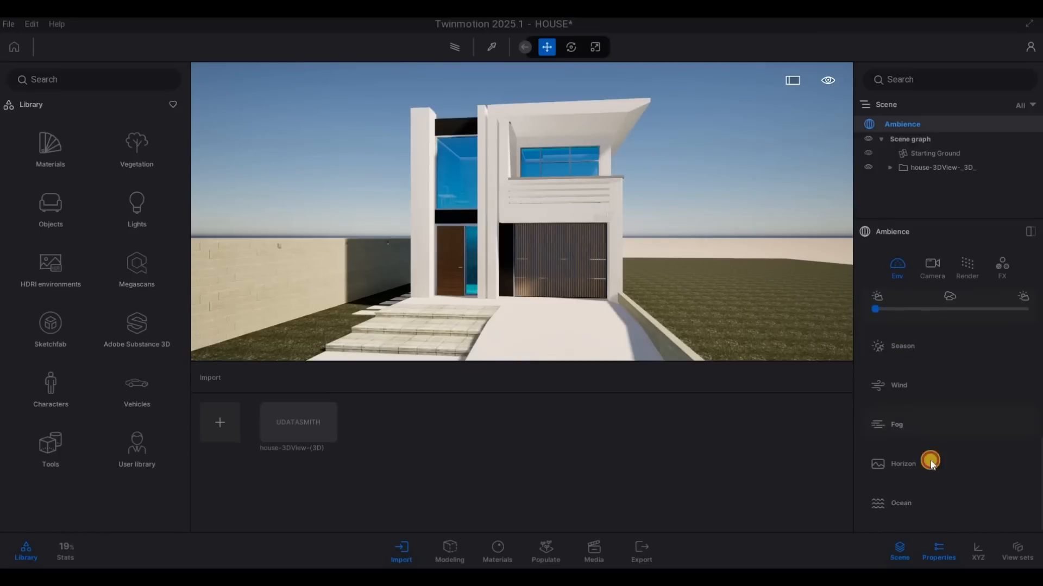
click(923, 448)
scroll(885, 433, down, 2)
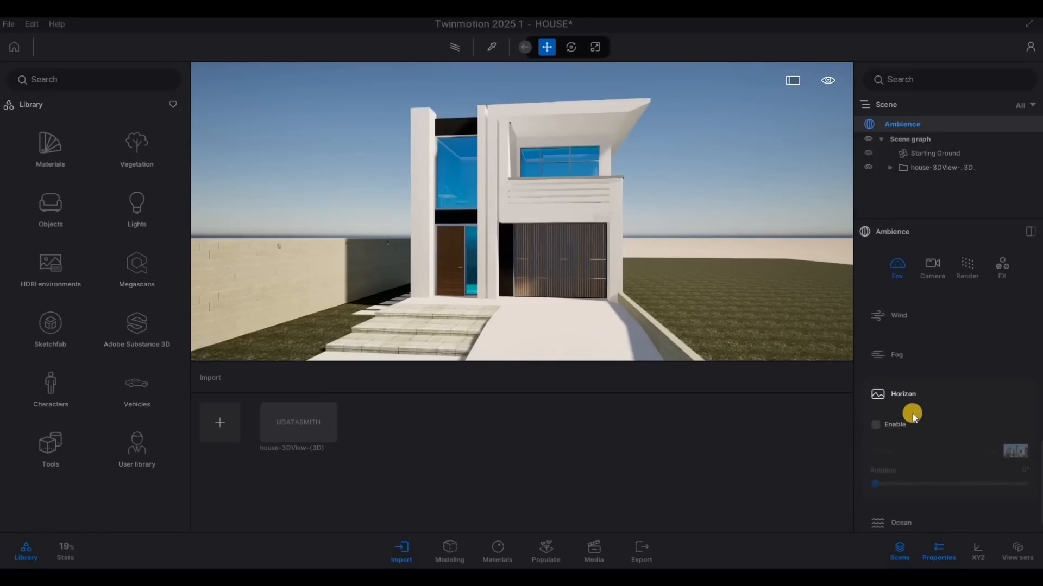
scroll(911, 370, up, 5)
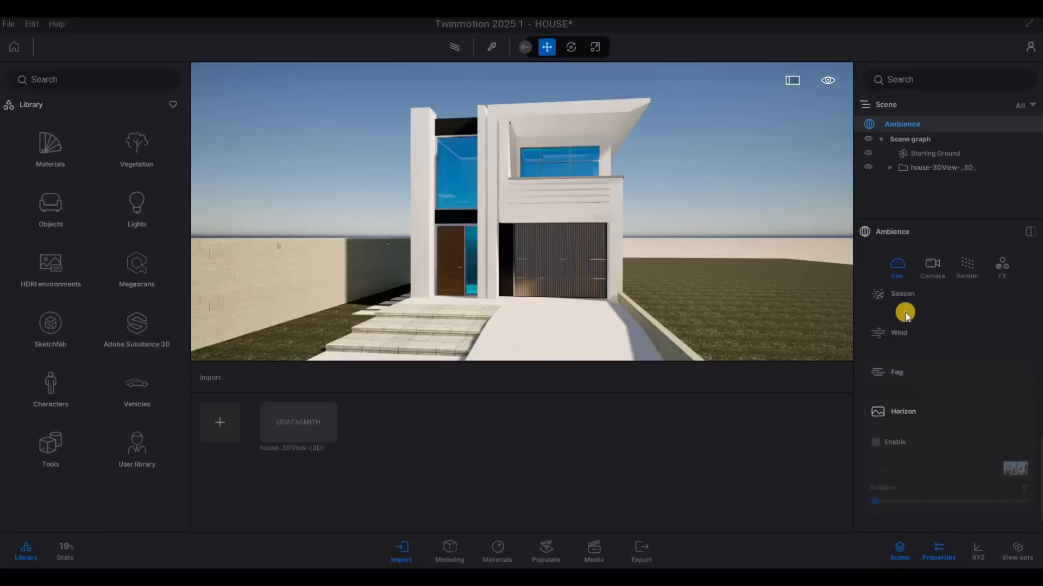
scroll(917, 350, up, 6)
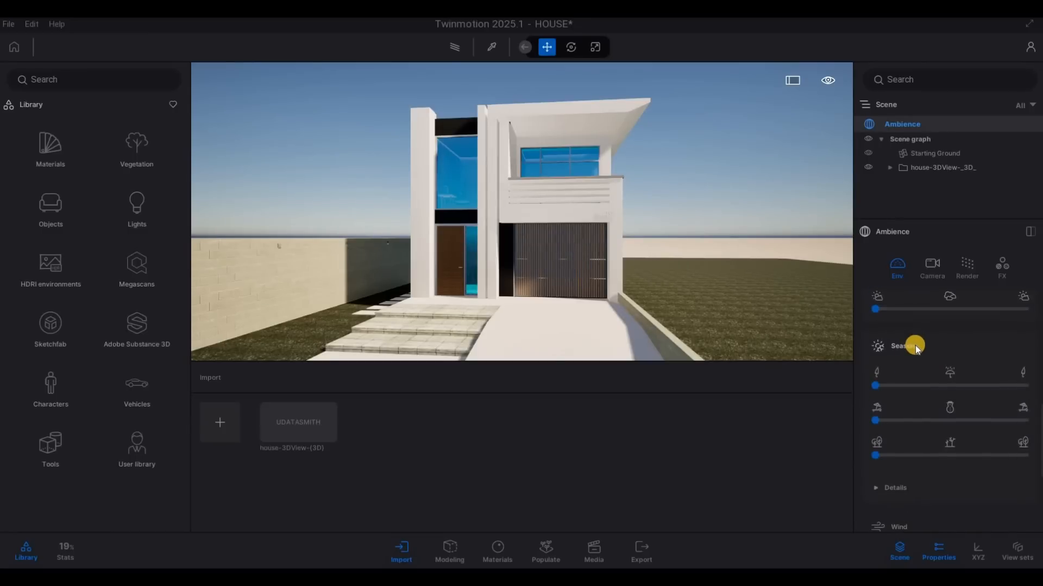
scroll(922, 441, up, 4)
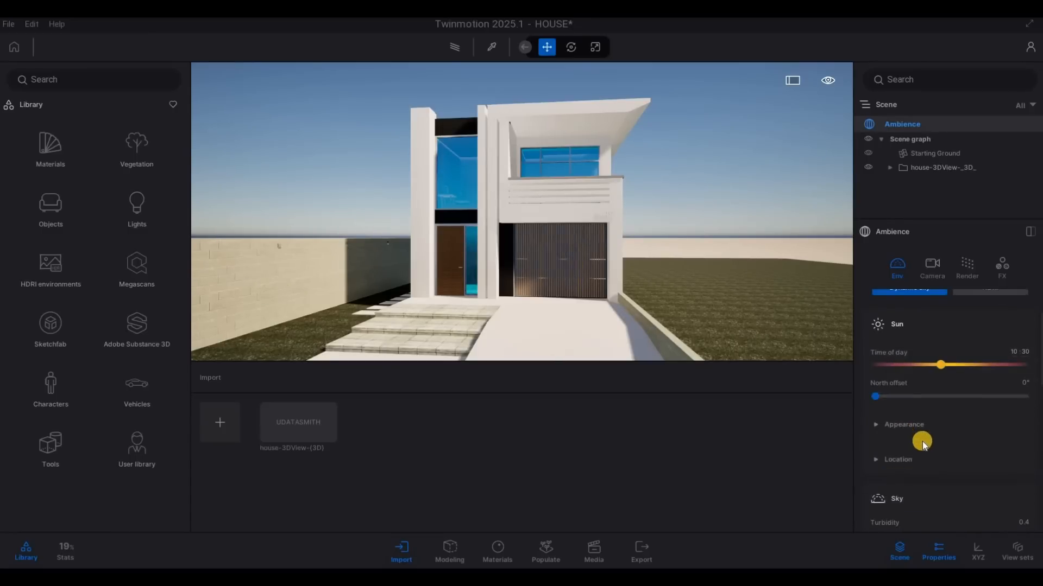
scroll(999, 363, up, 1)
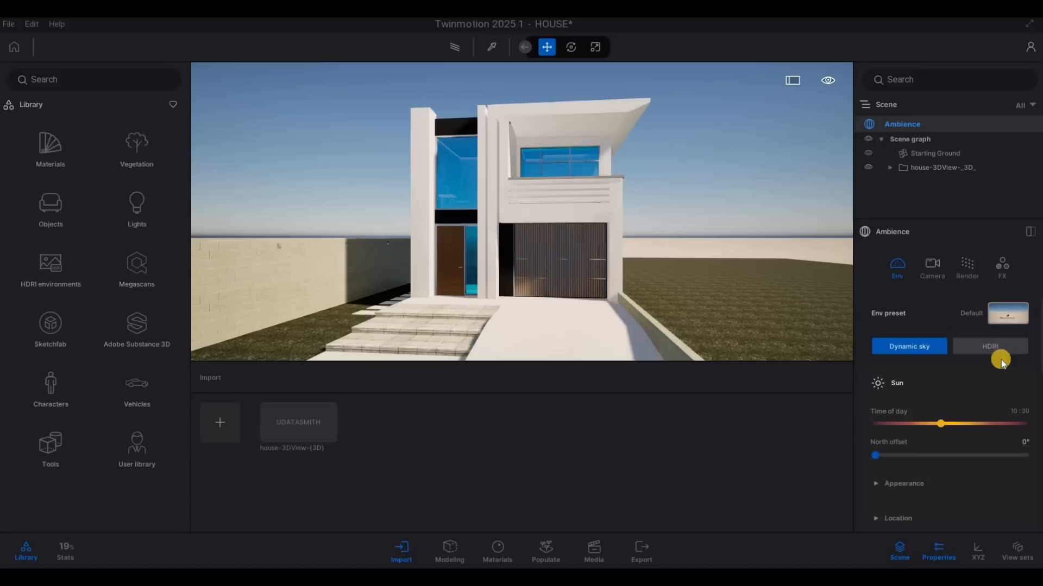
Step: Switch the scene's environment from dynamic sky to HDRI and use it as a Backdrop
click(993, 347)
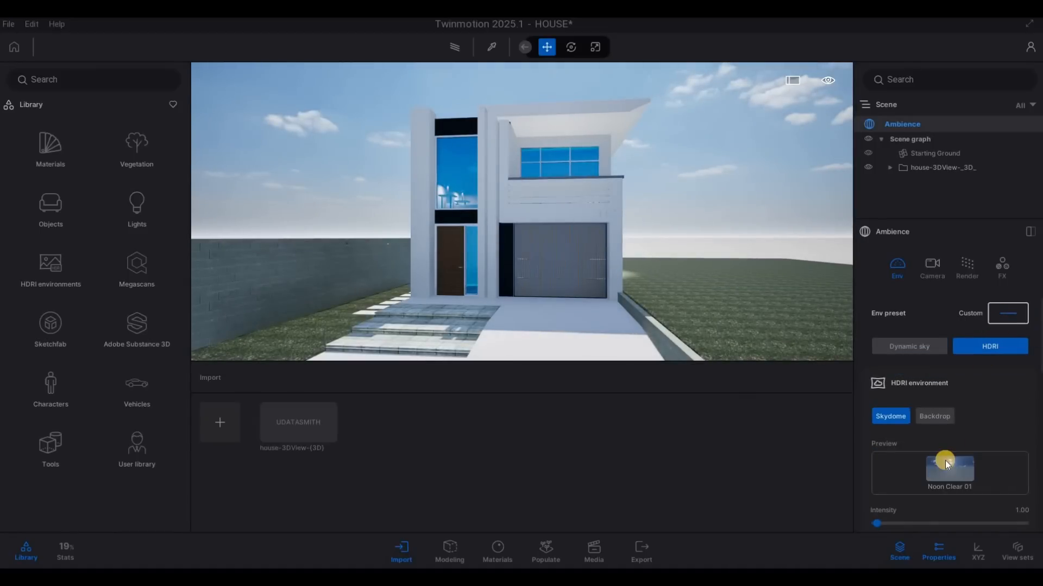
click(935, 417)
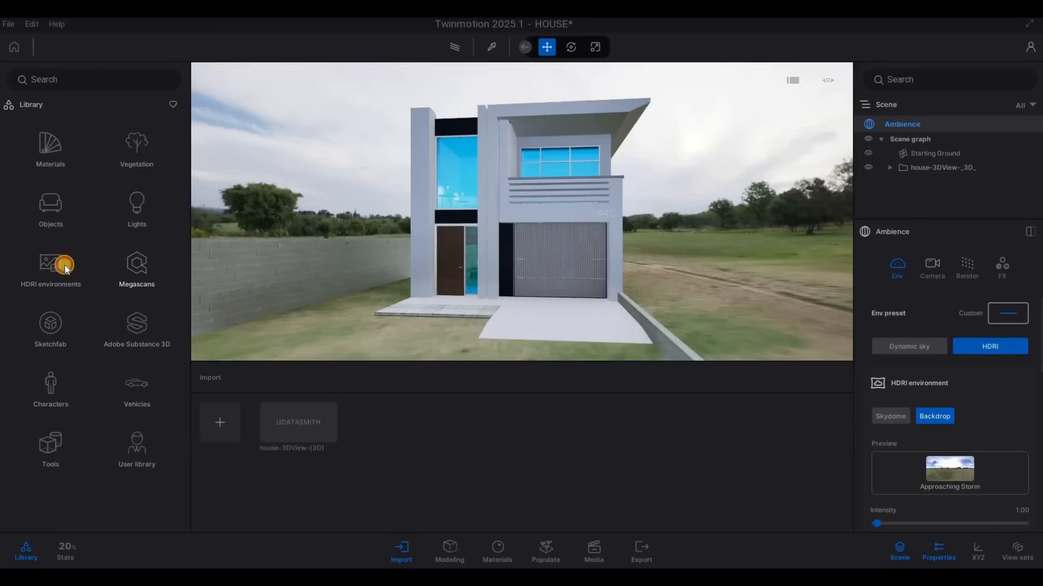
Step: Apply the Sunset Fairway outdoor HDRI to the Ambience environment as the backdrop image
click(65, 212)
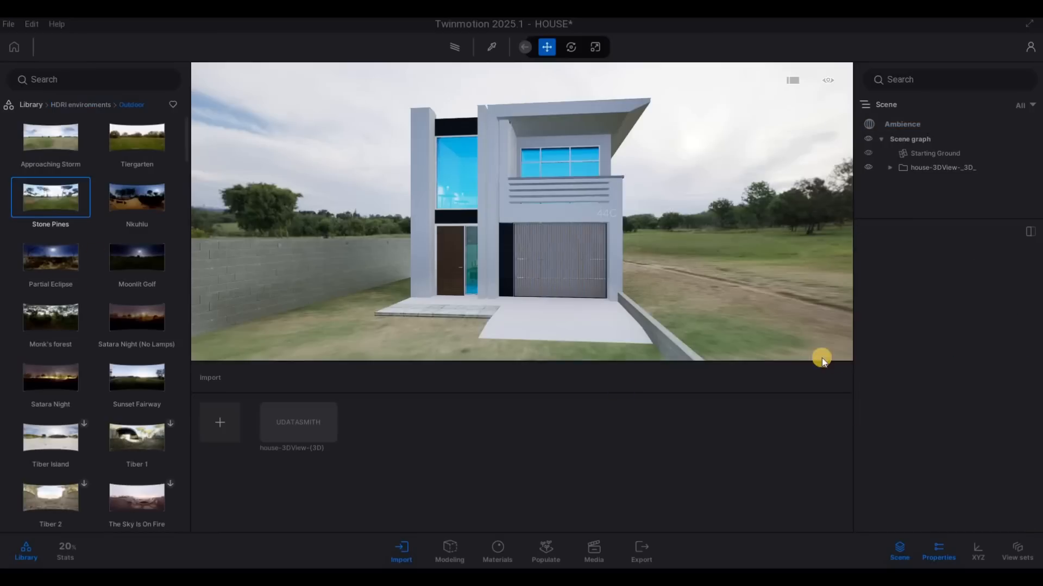
click(131, 270)
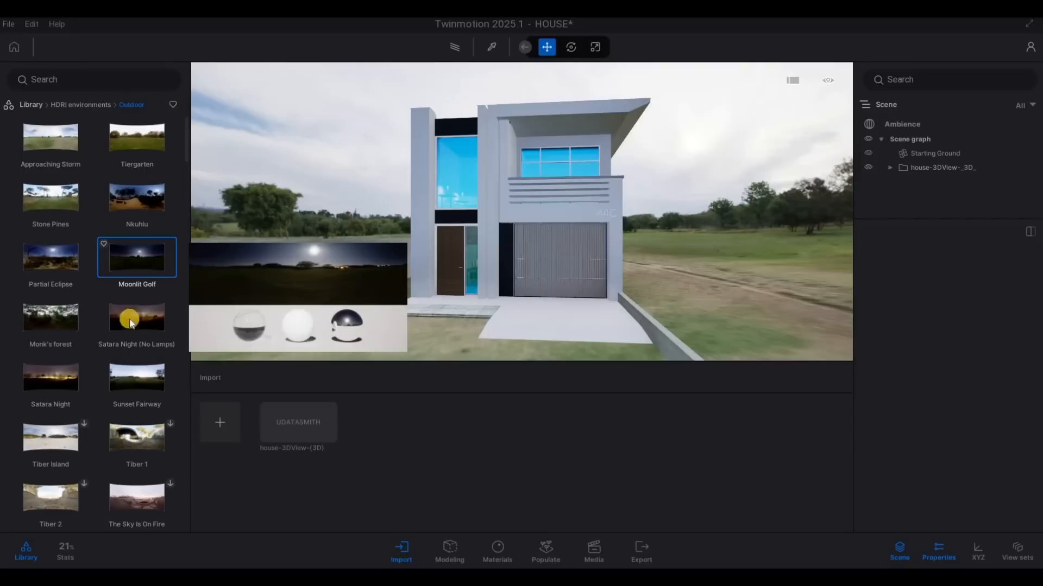
click(136, 380)
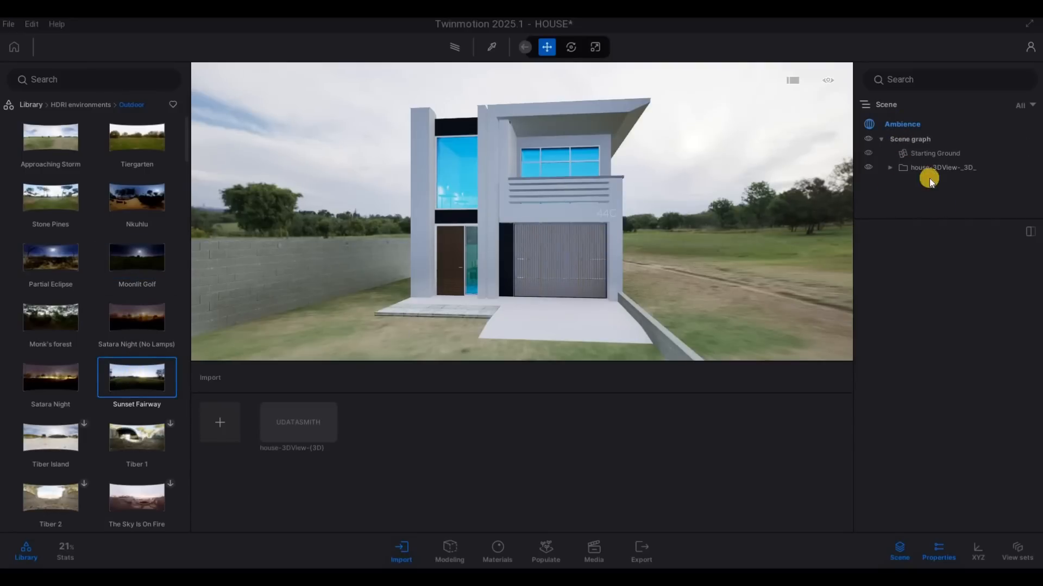
click(914, 125)
drag(132, 381, 480, 421)
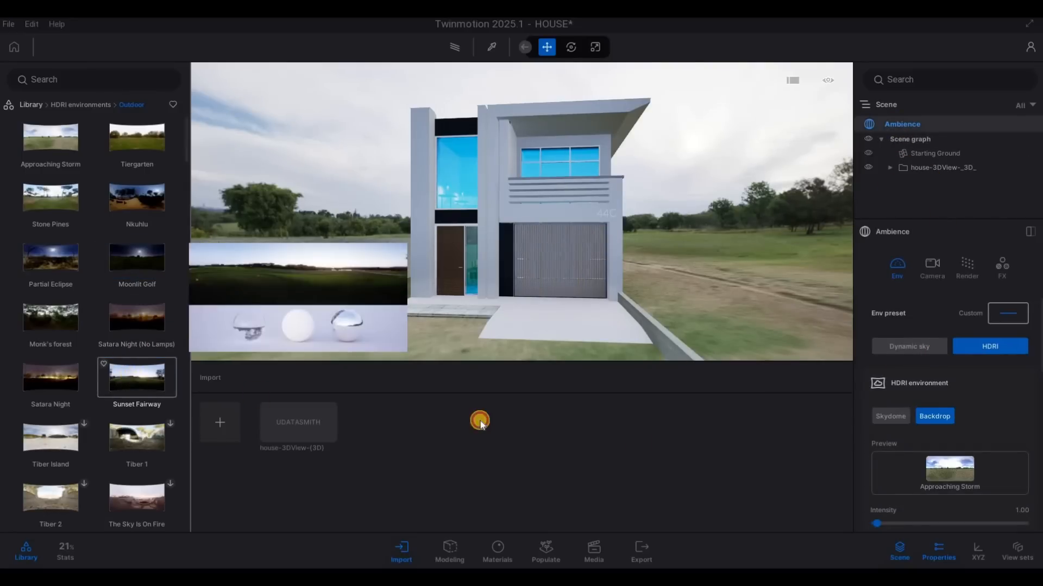
drag(887, 474, 945, 477)
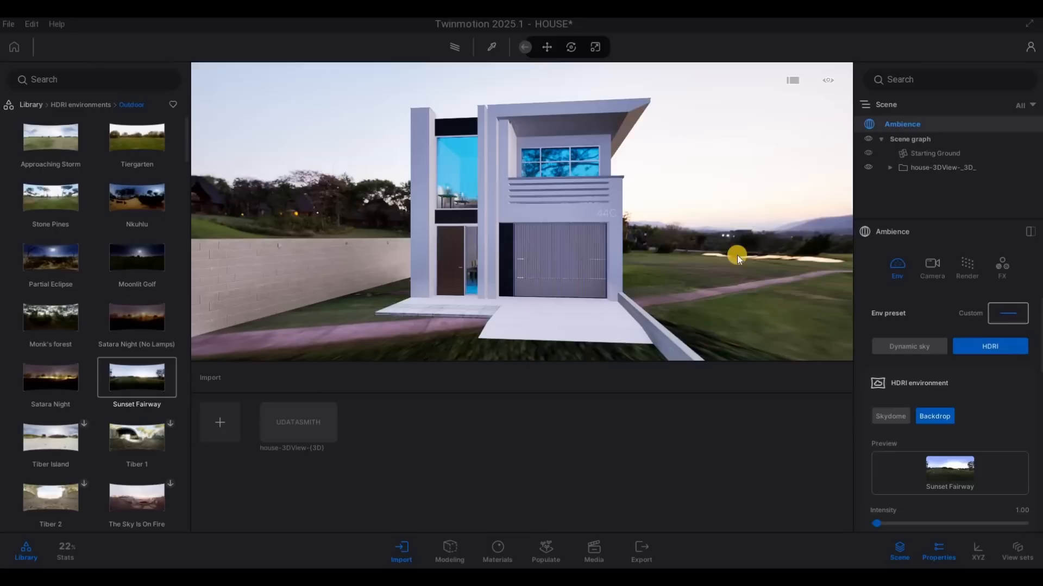
Step: Set the HDRI backdrop's height offset to -0.5 m in its environment details
scroll(878, 442, down, 3)
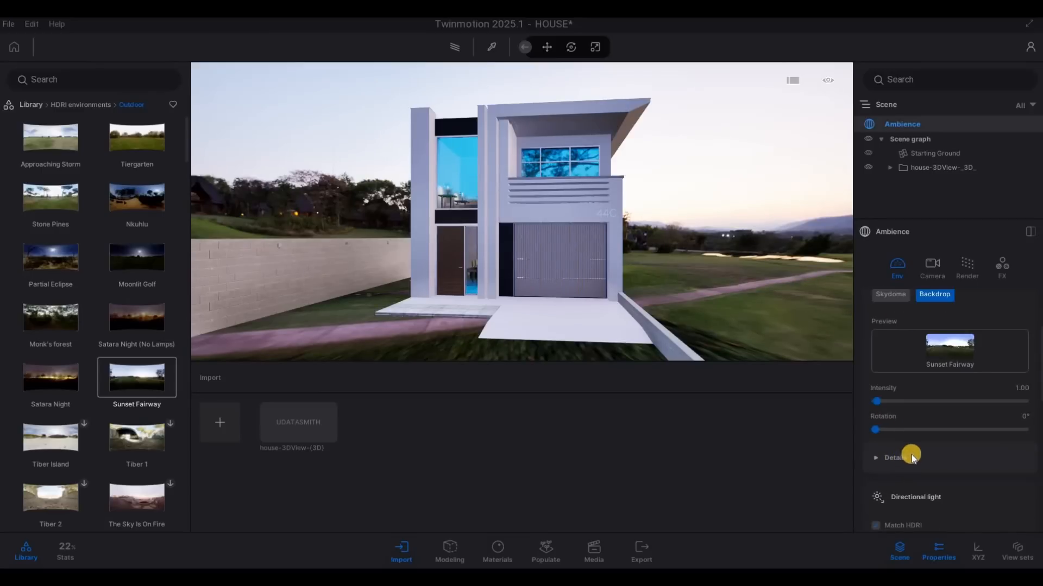
click(912, 458)
scroll(955, 490, down, 1)
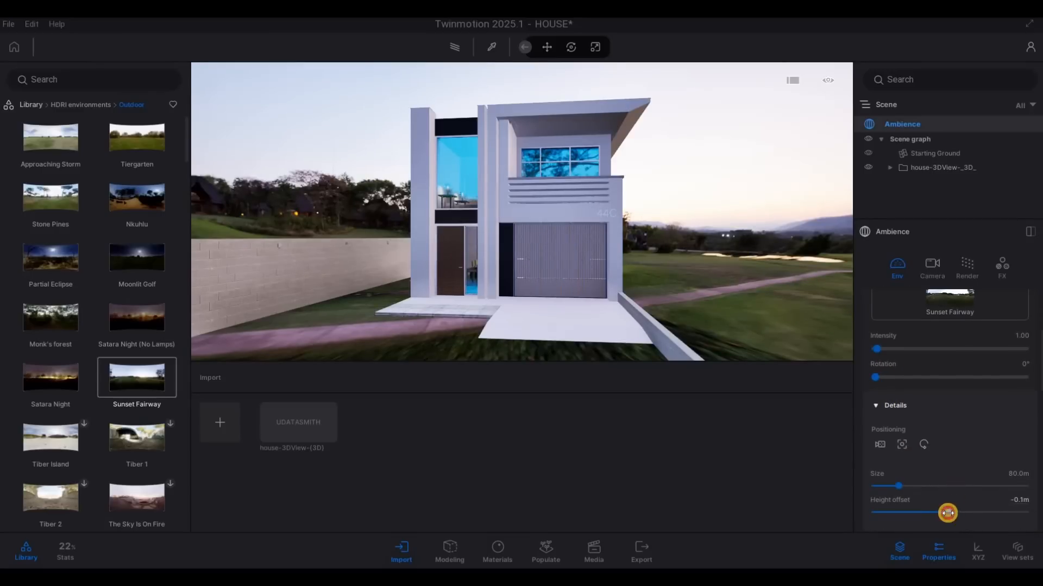
drag(943, 513, 946, 511)
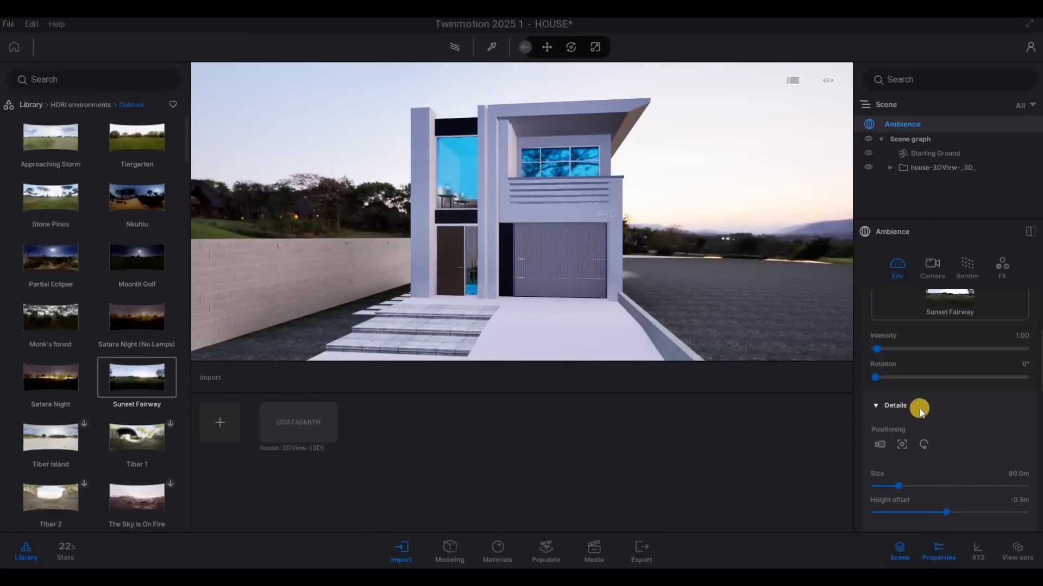
Step: Rotate the HDRI backdrop to 276° and set its size to 147.1 m
drag(891, 378, 989, 376)
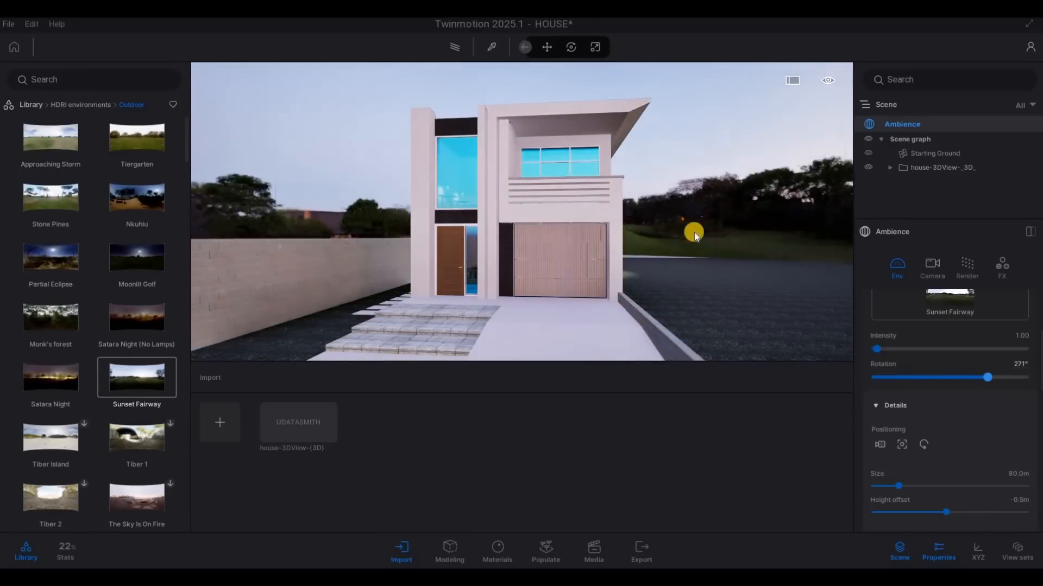
key(s)
key(a)
key(d)
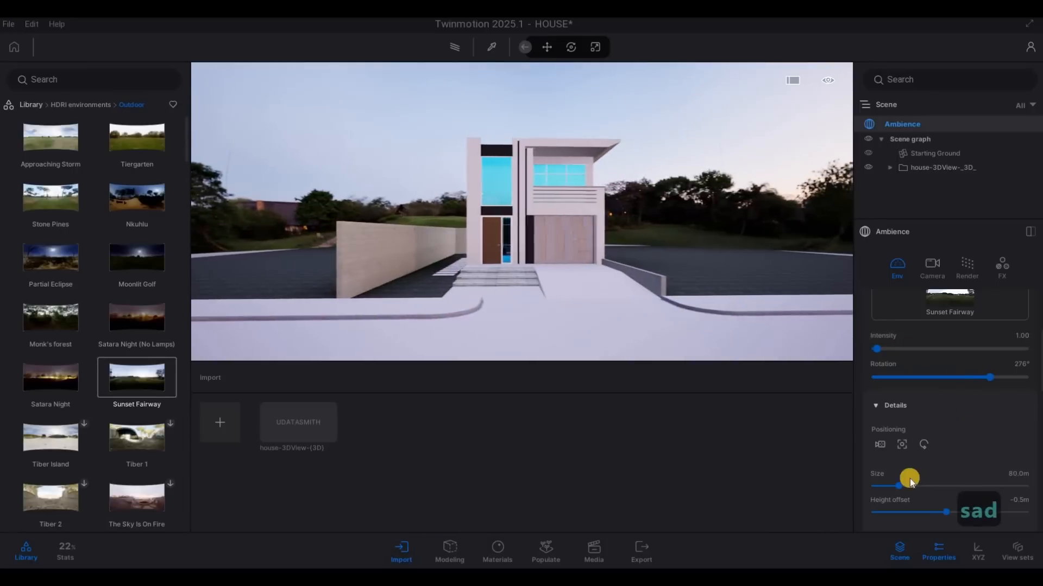
key(w)
drag(903, 486, 918, 460)
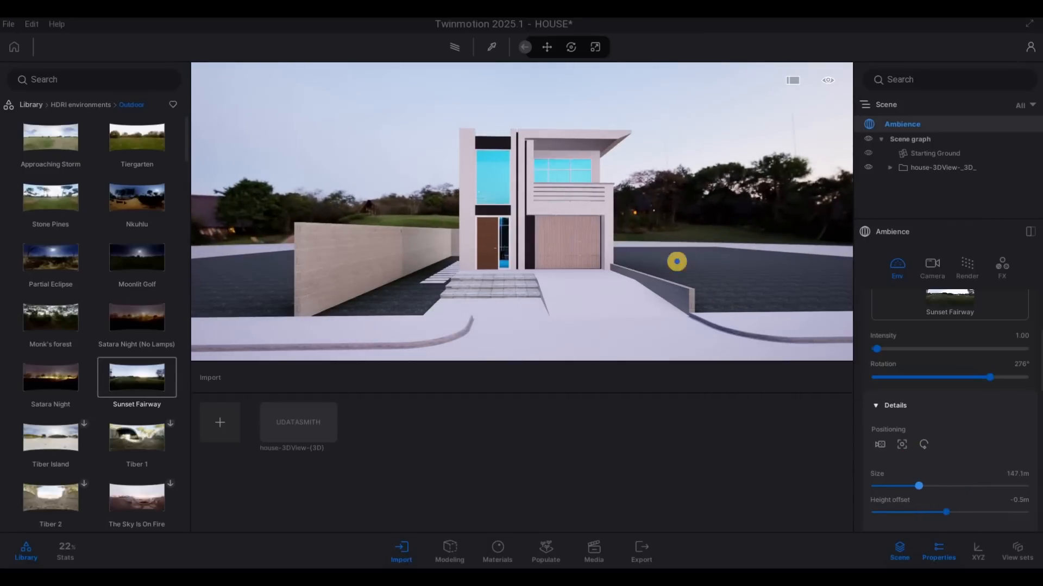
Step: Examine the house front and its surroundings against the adjusted backdrop from several viewpoints
key(s)
key(a)
key(e)
key(d)
key(w)
key(q)
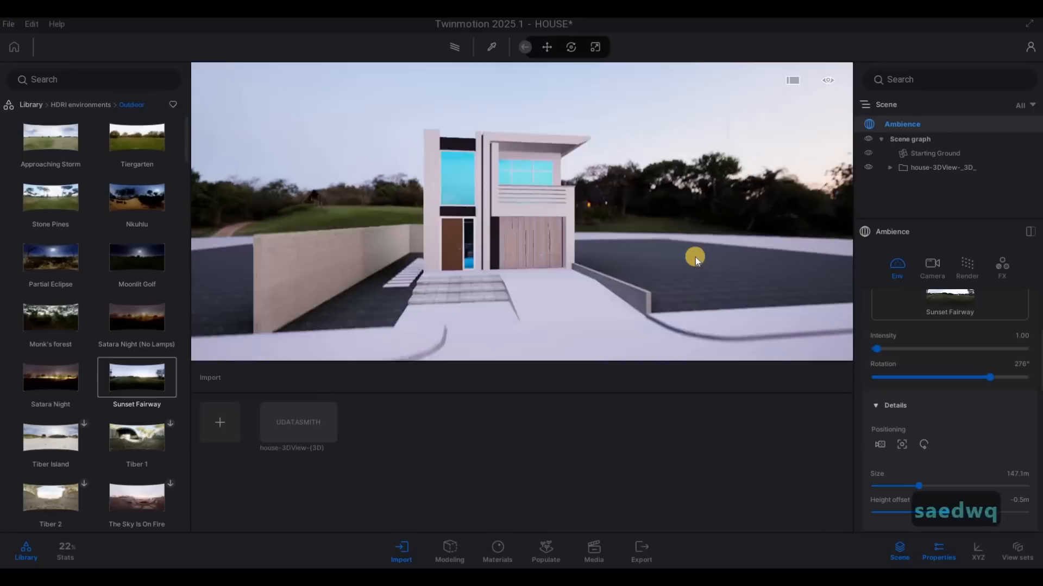
key(w)
key(d)
key(s)
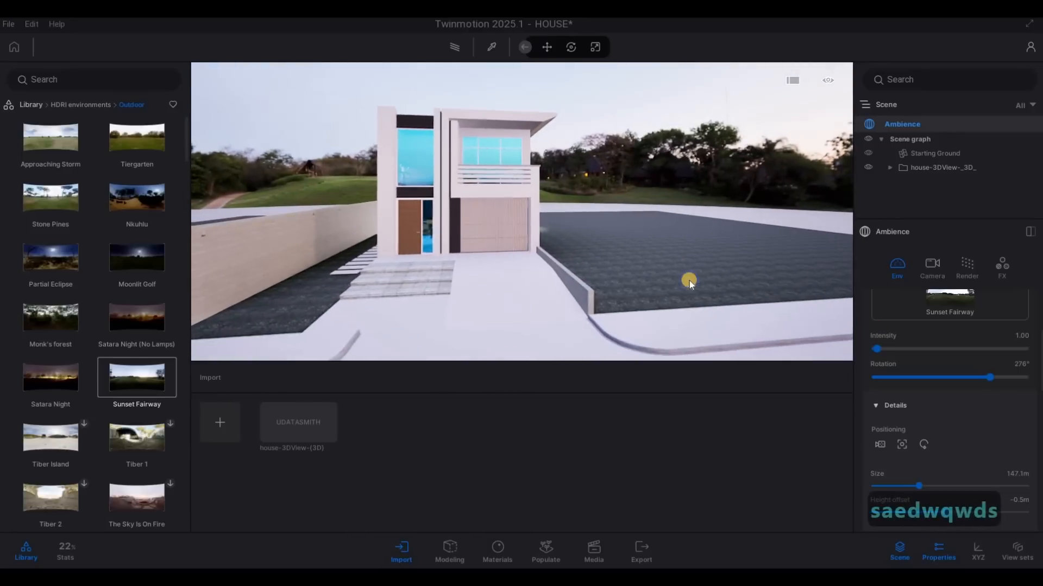
key(d)
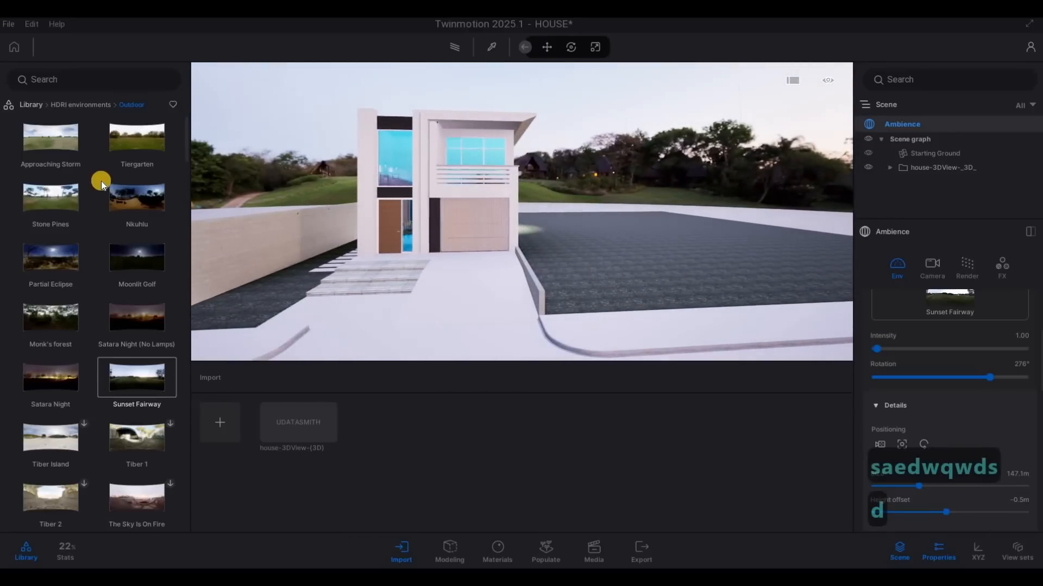
key(a)
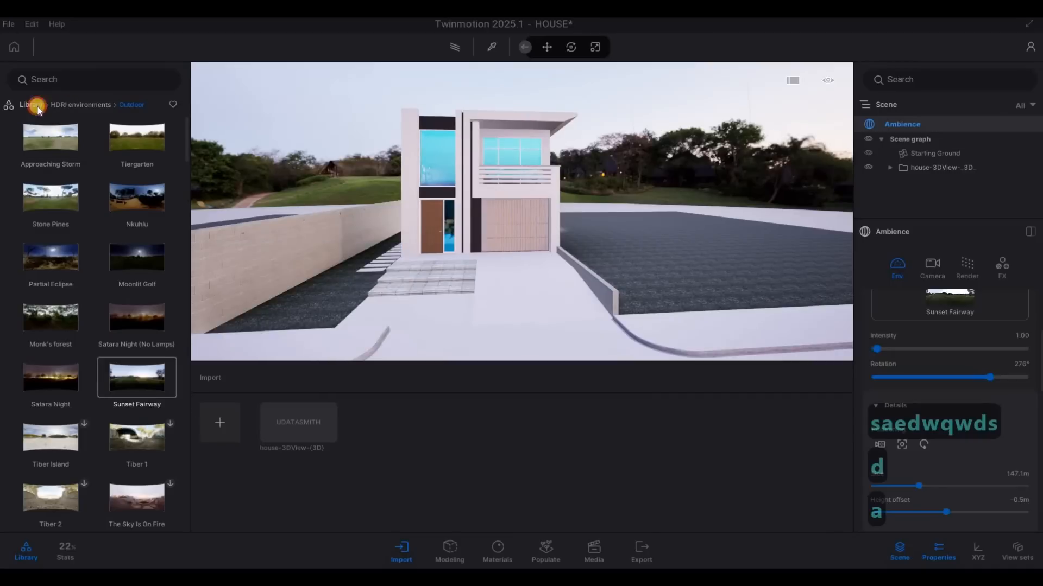
Step: Apply the Clear glass library material to the tall upper front window
click(36, 107)
click(66, 162)
key(a)
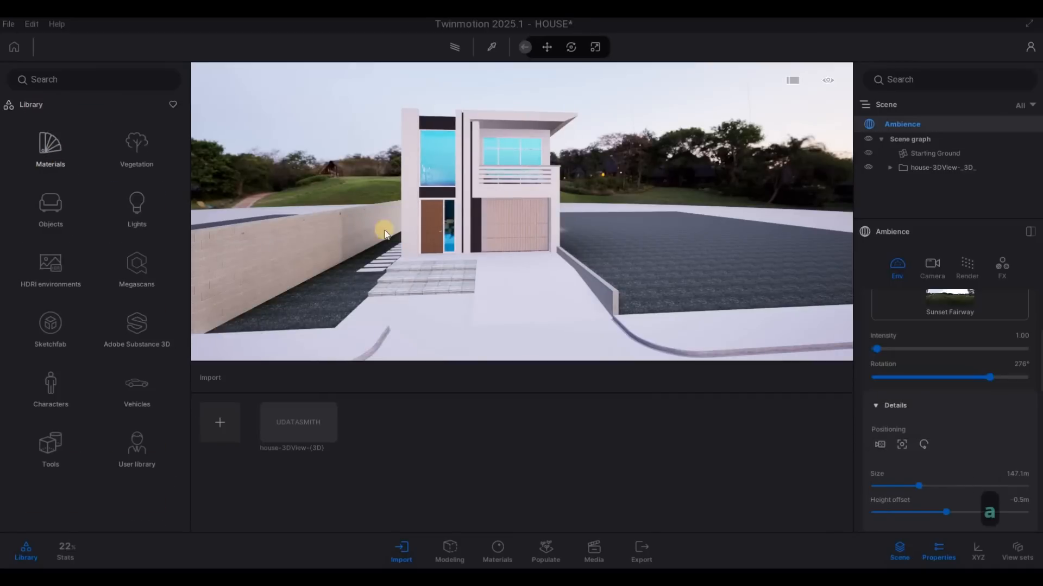
key(w)
key(q)
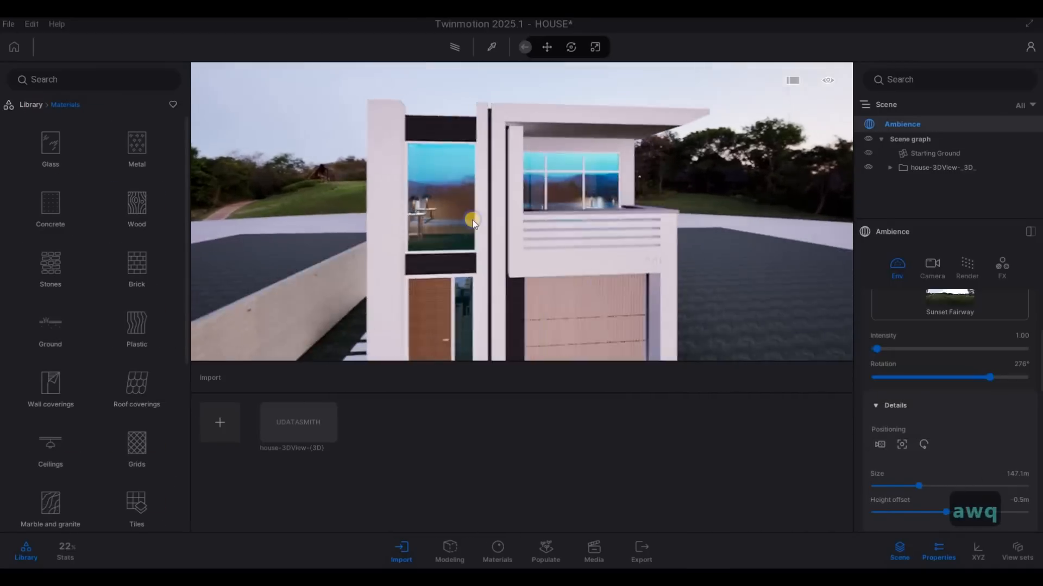
key(a)
key(w)
click(65, 156)
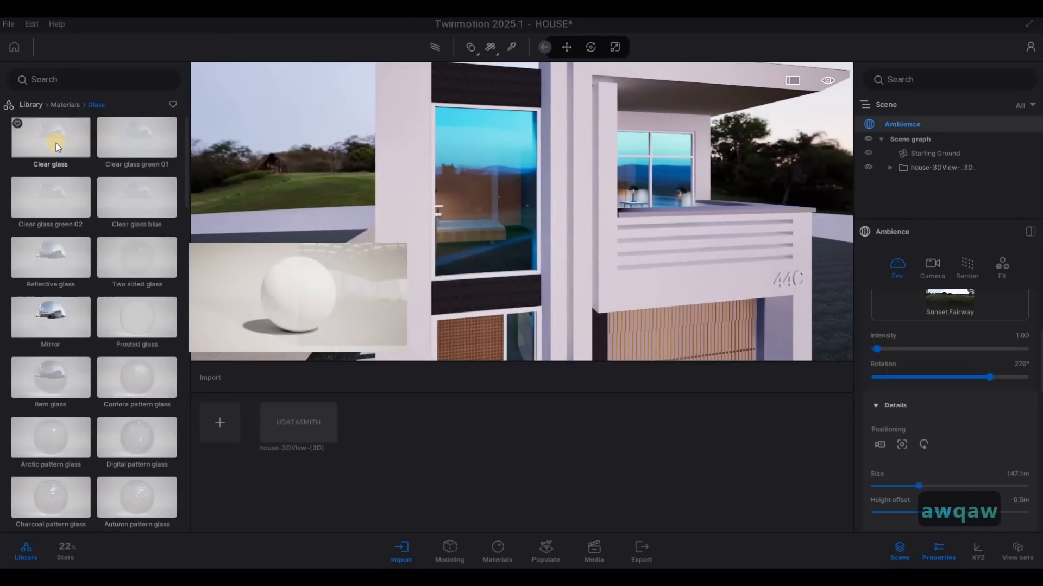
drag(54, 140, 480, 202)
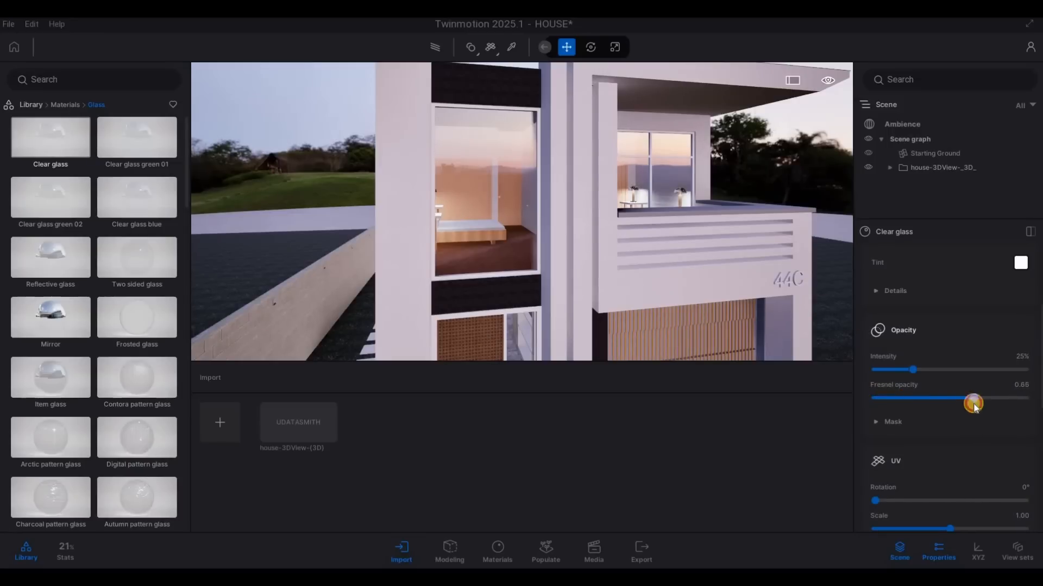
Step: Set the Clear glass material's Fresnel opacity to 0.74 and opacity intensity to 36%, and darken its tint to grey
key(s)
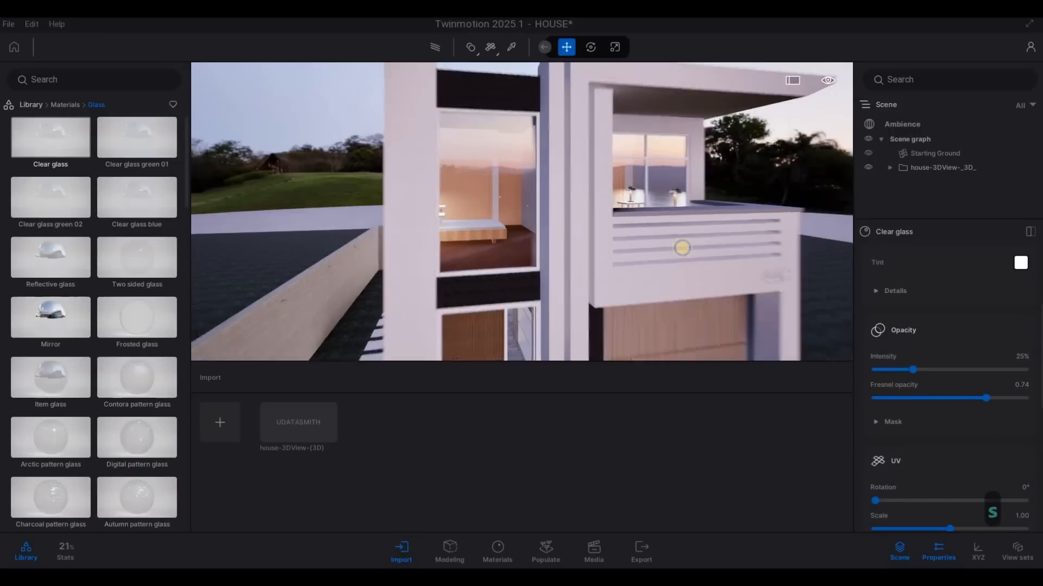
key(e)
key(w)
key(d)
drag(912, 371, 930, 377)
click(1014, 266)
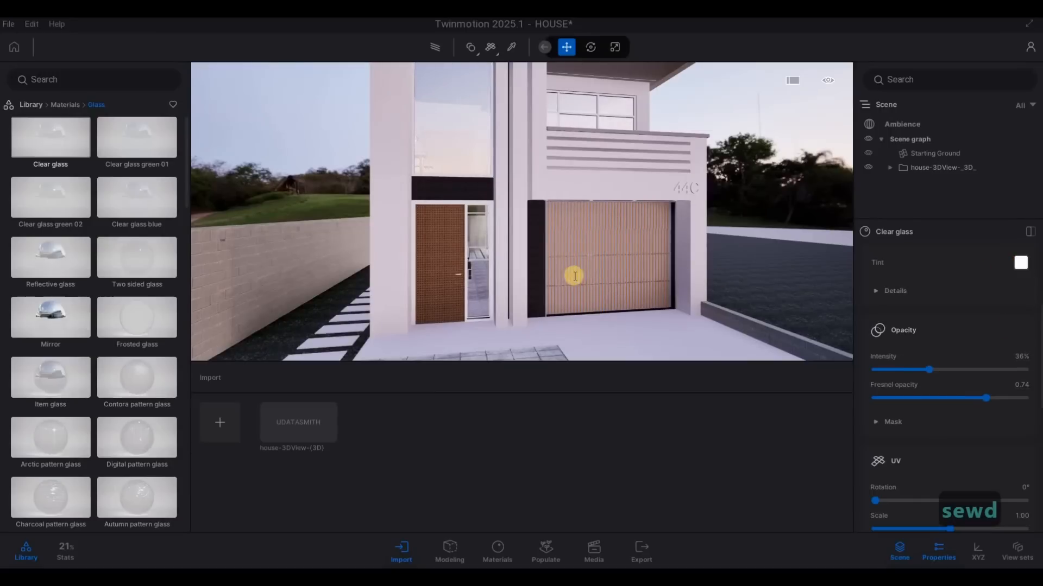
drag(512, 219, 507, 325)
Step: Examine the Clear glass material's tint details and opacity mask options
click(878, 296)
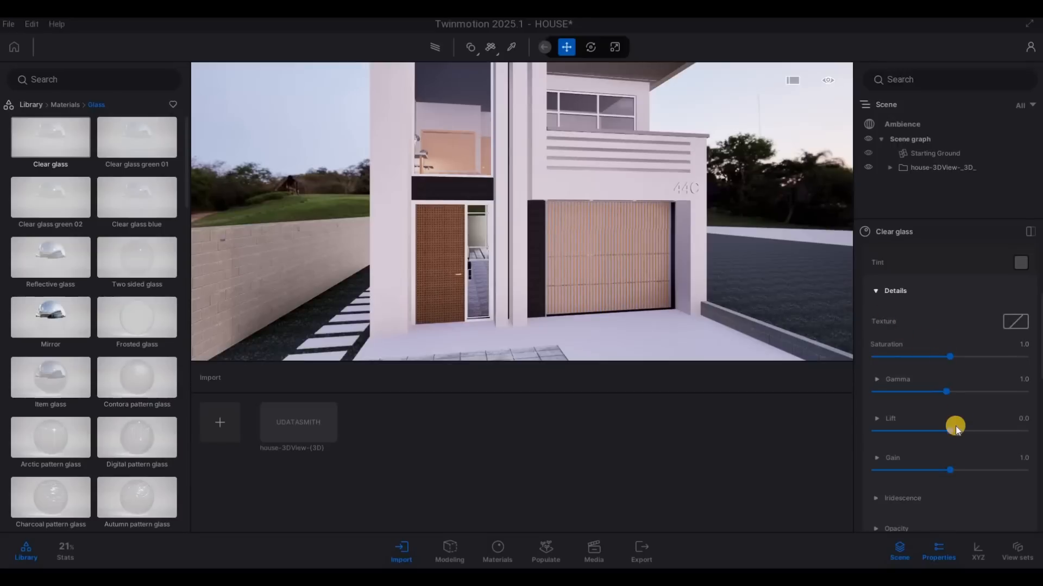
click(878, 293)
scroll(892, 404, down, 1)
click(888, 395)
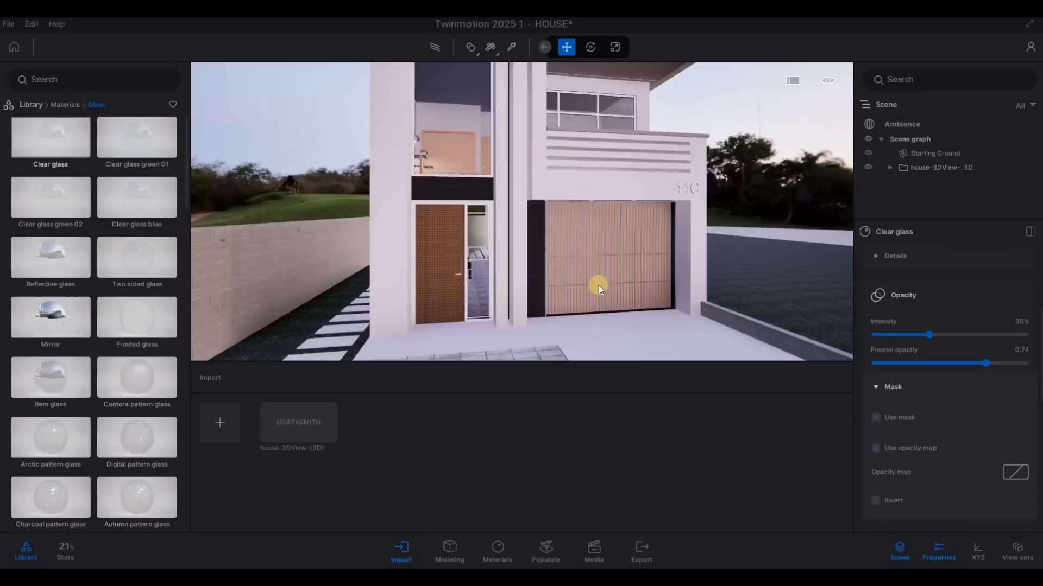
Step: Set the Clear glass Fresnel opacity to 0.75 and check the material's roughness and metallic settings
key(a)
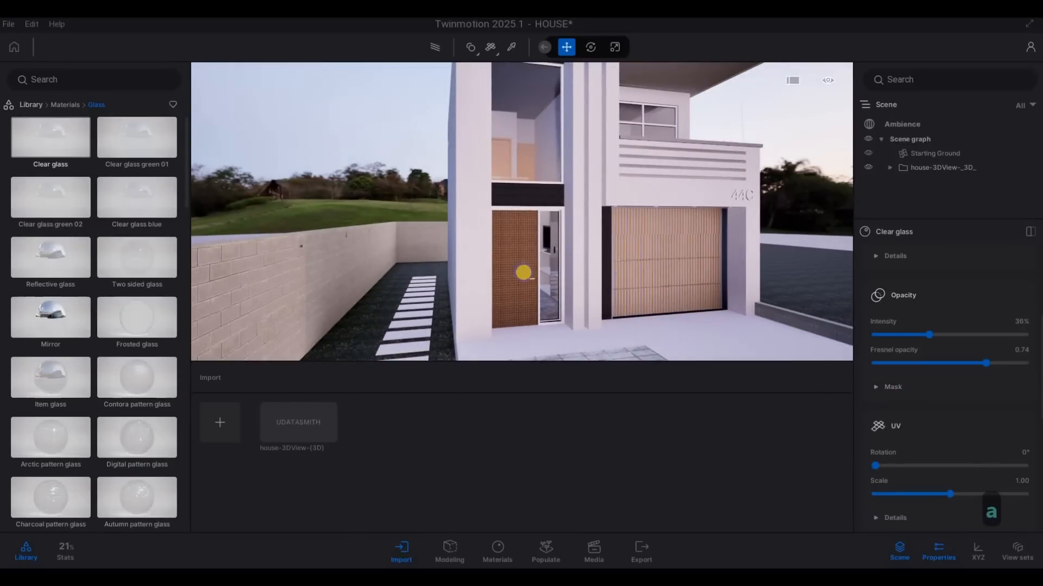
key(s)
right_drag(523, 272, 467, 277)
key(d)
key(a)
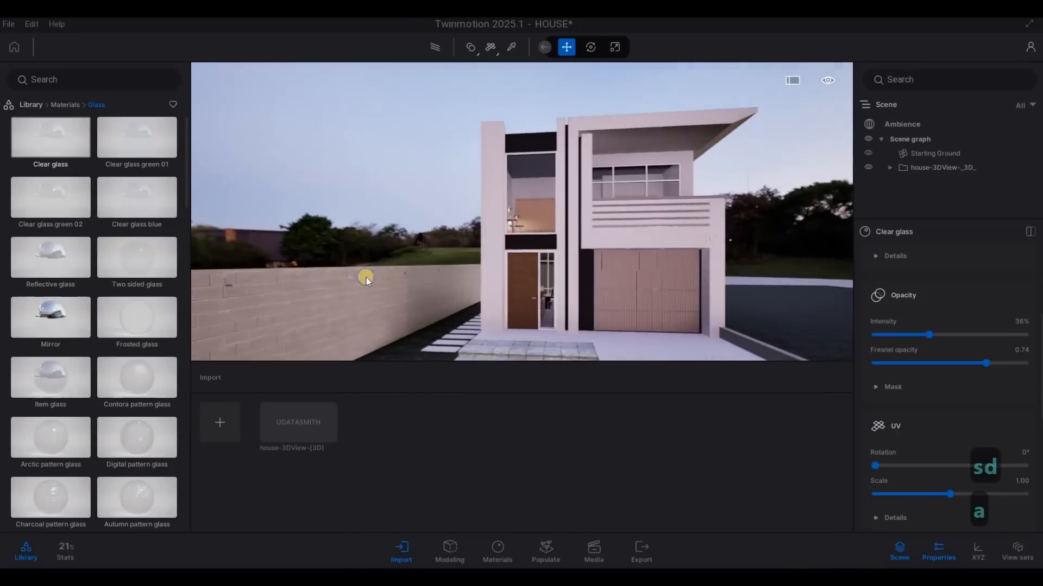
key(w)
key(a)
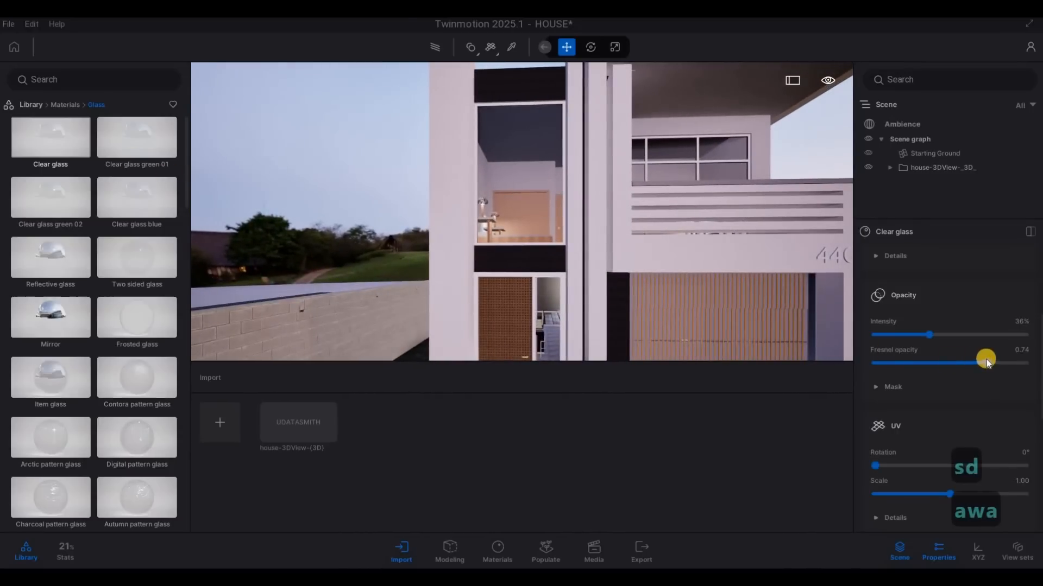
click(1010, 363)
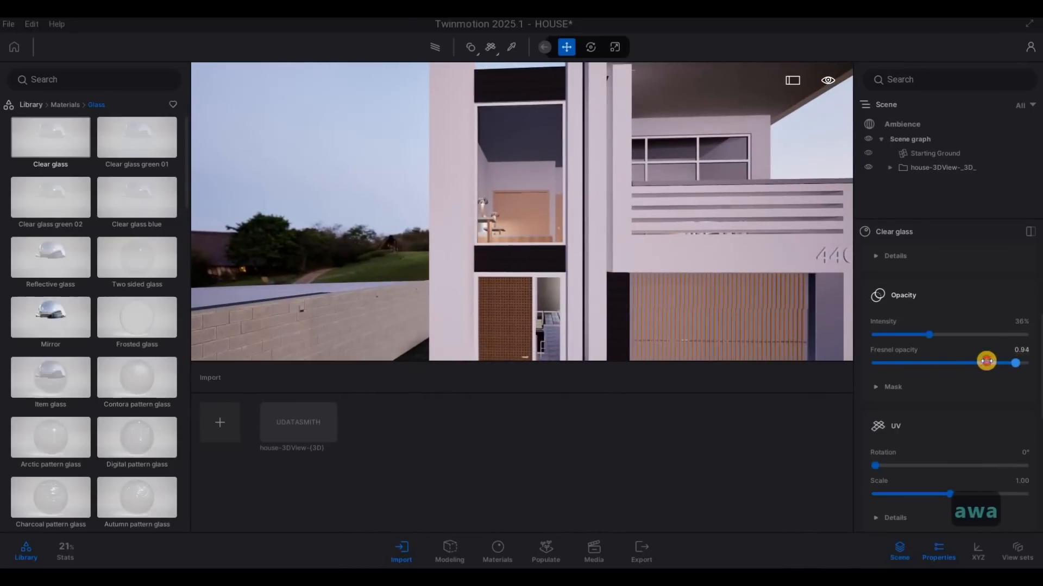
key(s)
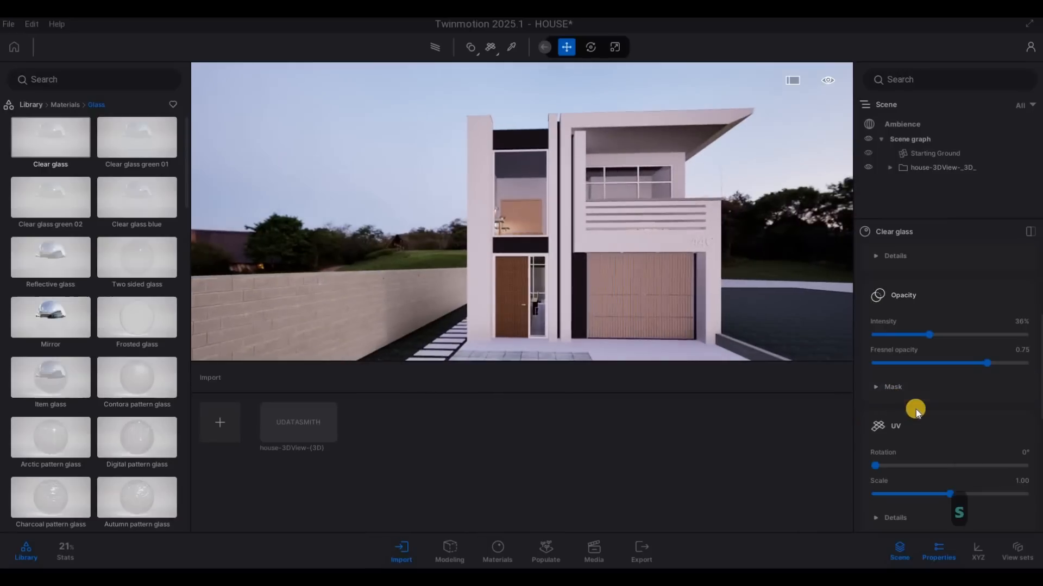
scroll(915, 410, down, 5)
scroll(915, 409, down, 3)
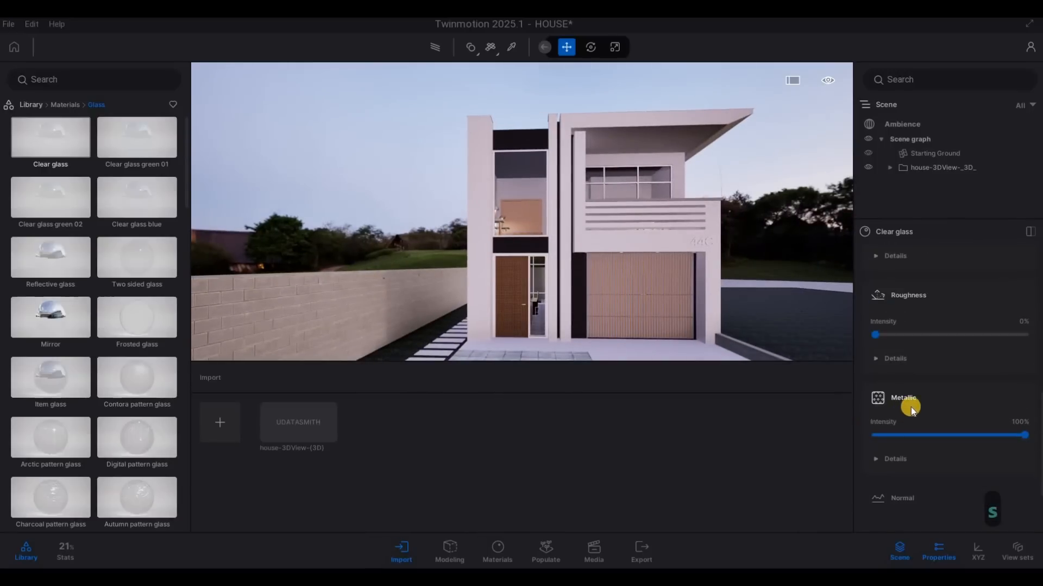
right_drag(679, 314, 905, 294)
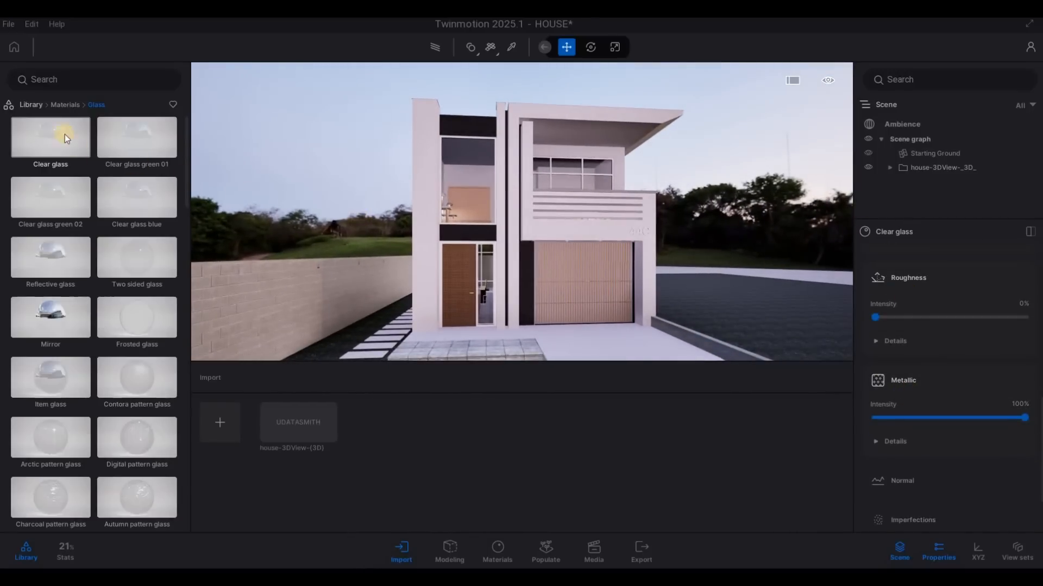
Step: Open the Metal materials library and pick the upper front window frame's material with the Material picker
click(66, 105)
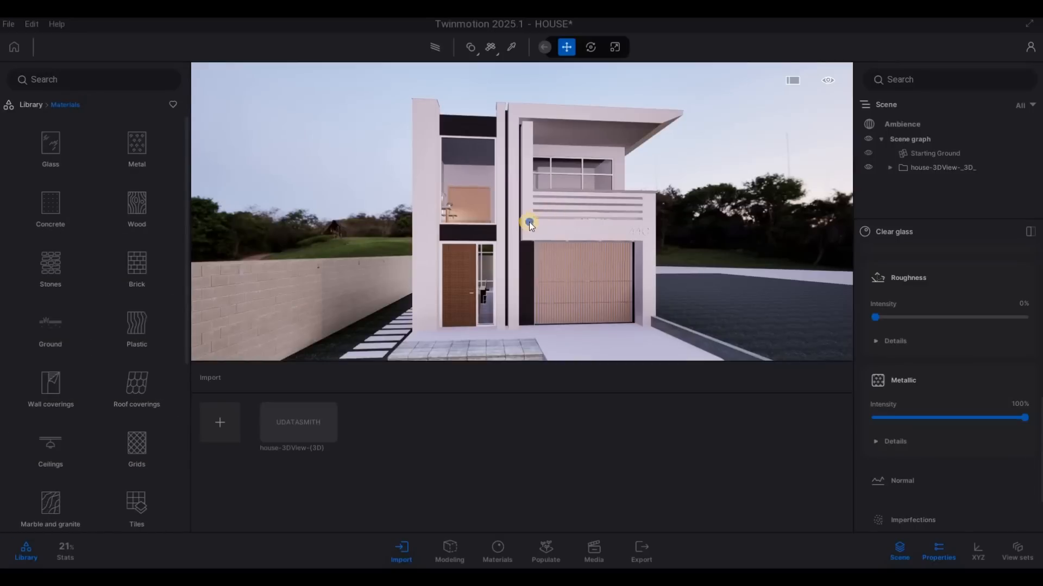
key(a)
key(w)
key(d)
key(w)
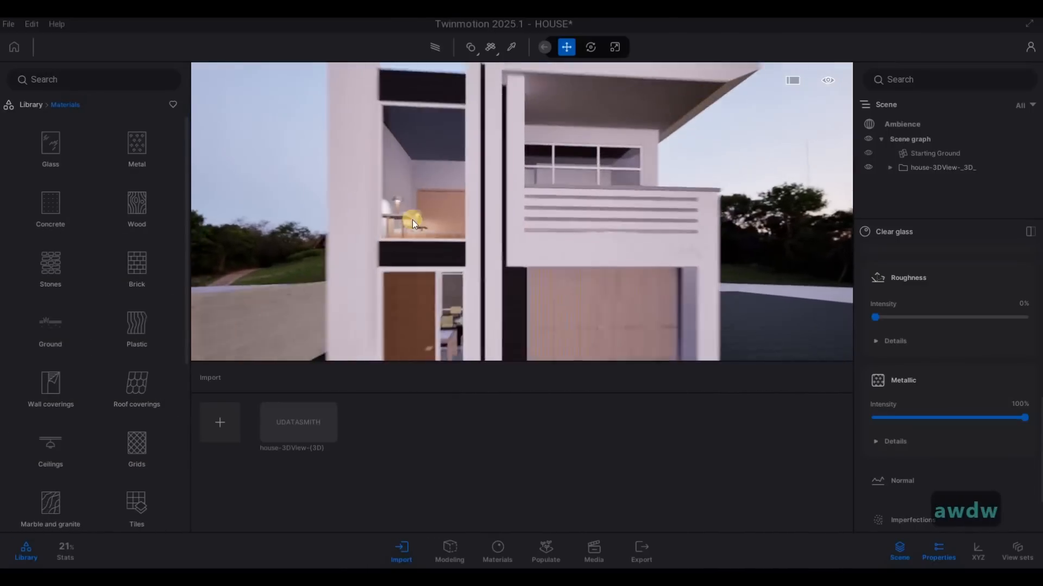
key(a)
key(w)
key(w)
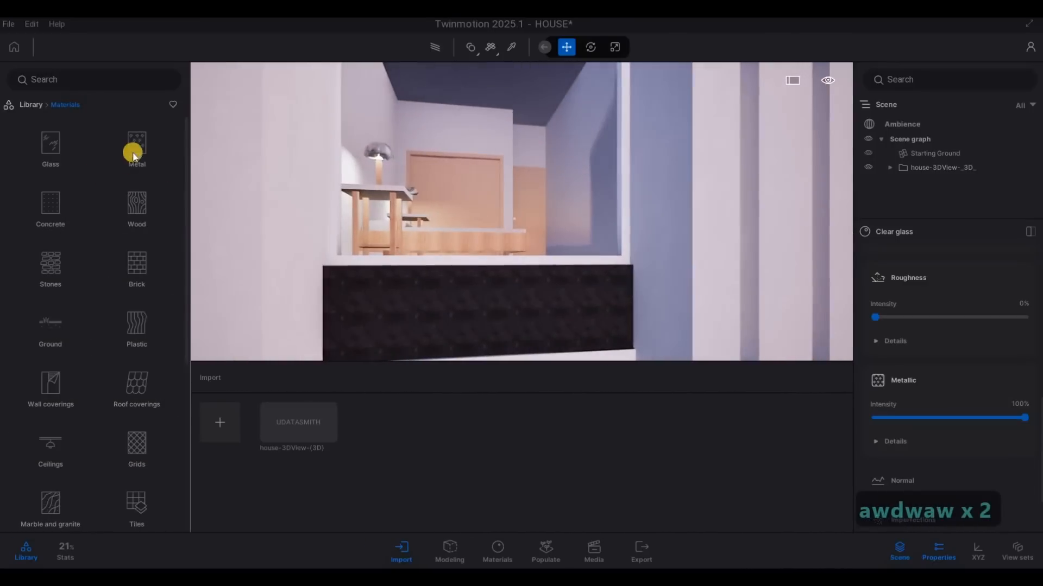
click(511, 49)
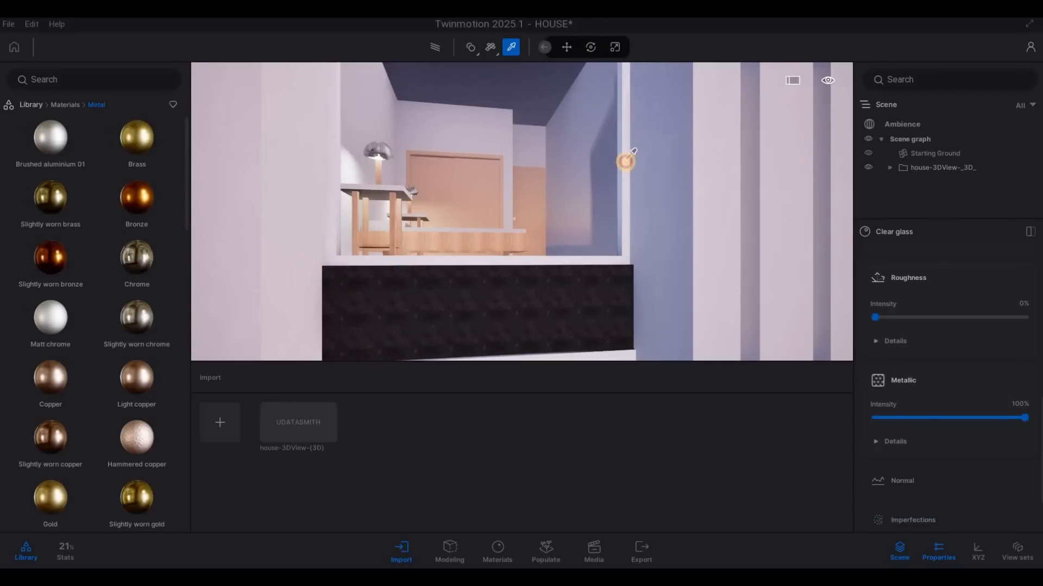
click(626, 159)
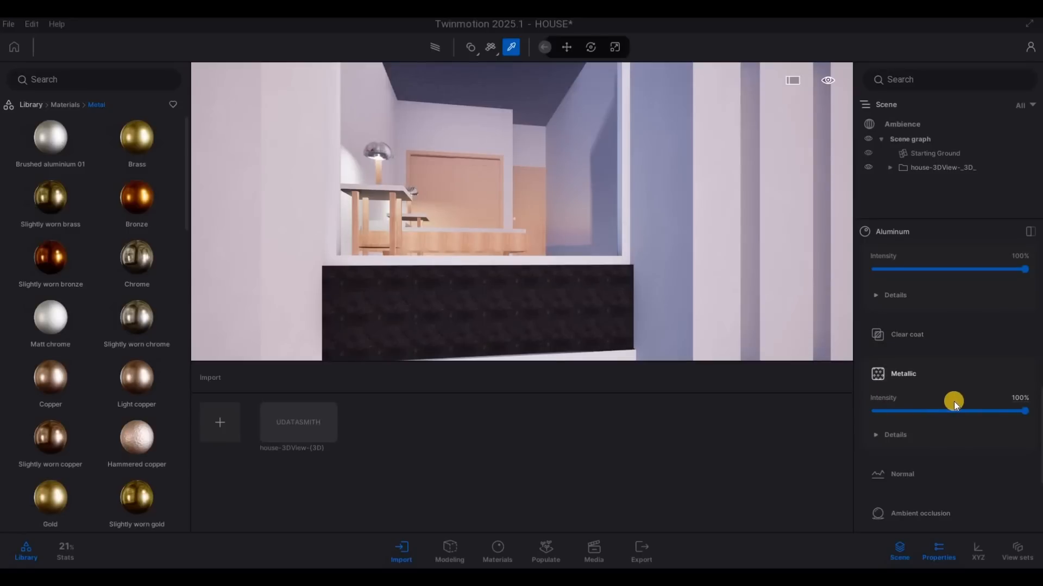
Step: Darken the Aluminum material's tint to grey with RGB 100, 100, 100
scroll(953, 402, up, 3)
scroll(959, 395, up, 5)
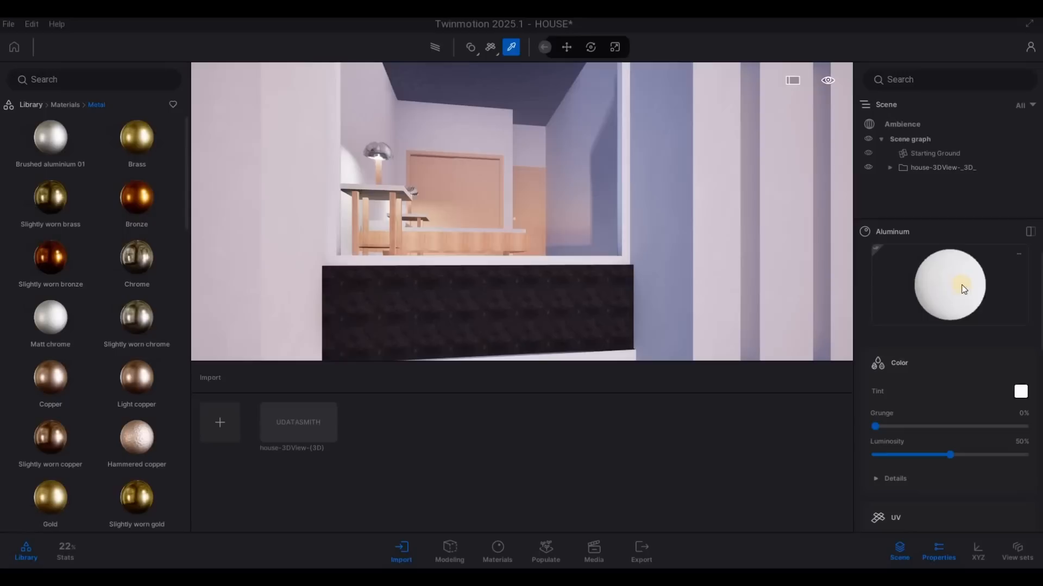
click(513, 290)
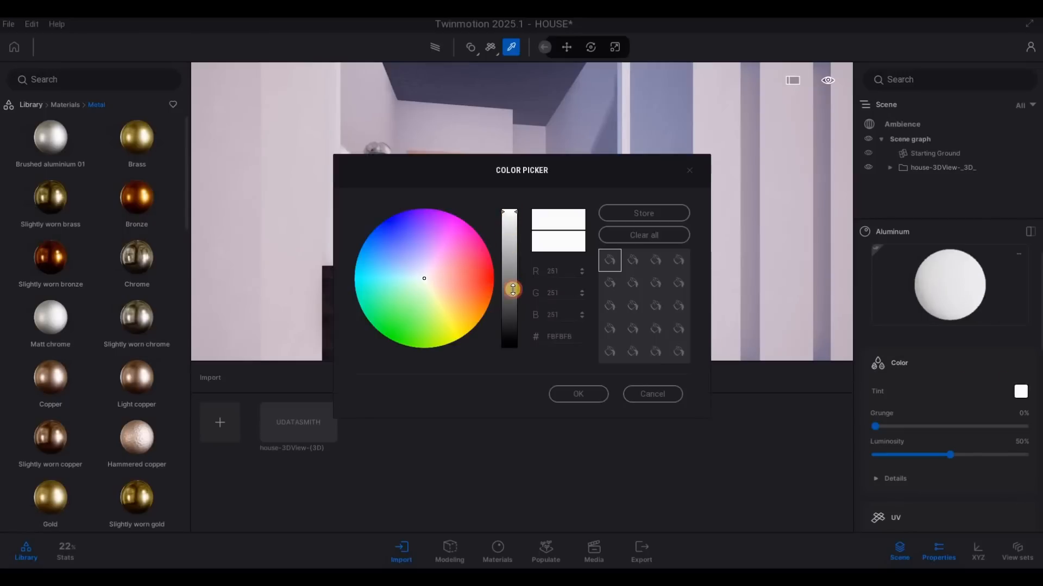
click(573, 397)
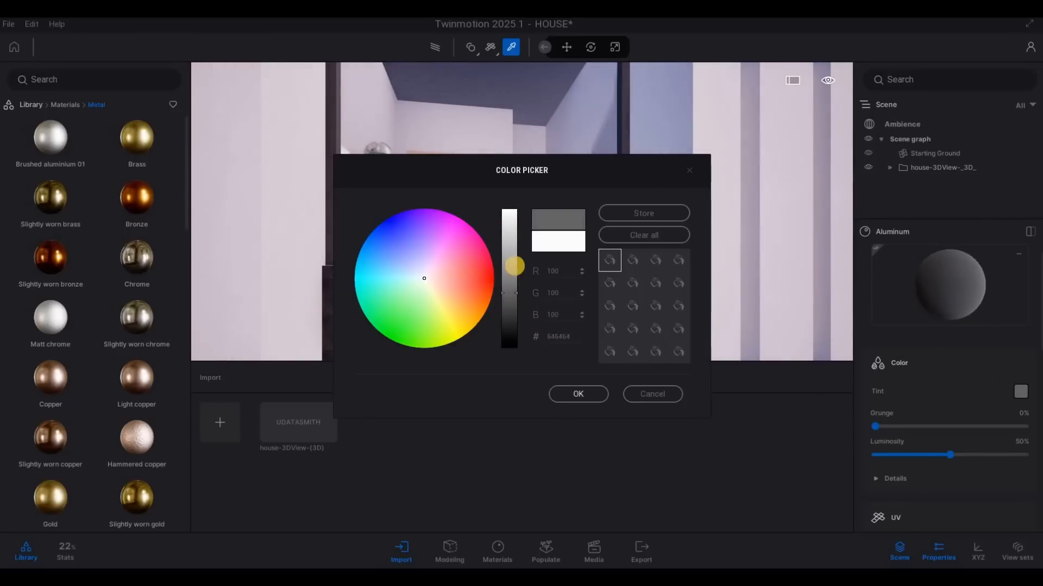
Step: Apply the dark grey Aluminum material to the 44C house number above the garage
key(w)
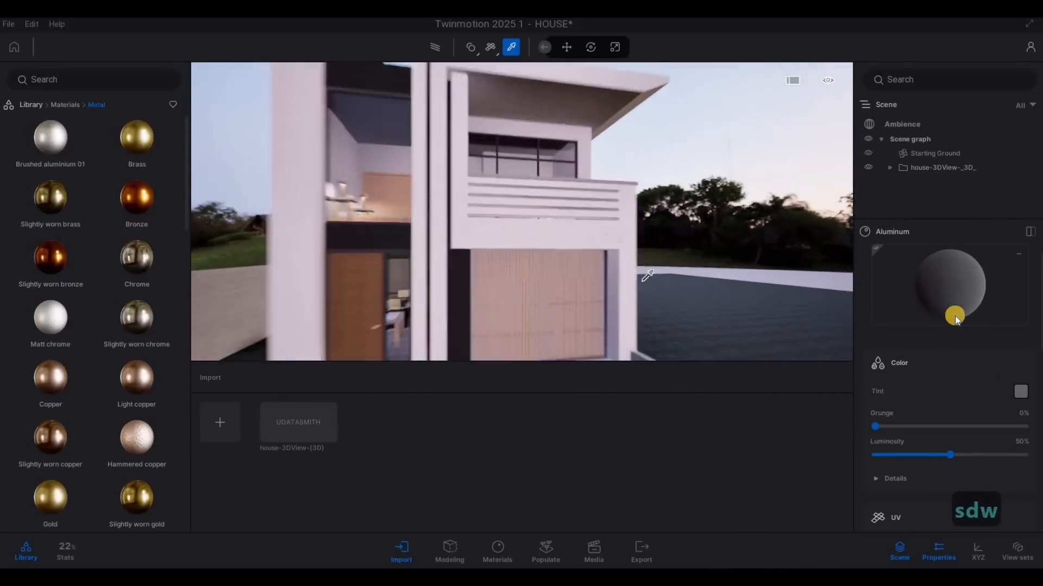
key(d)
key(w)
key(d)
click(656, 272)
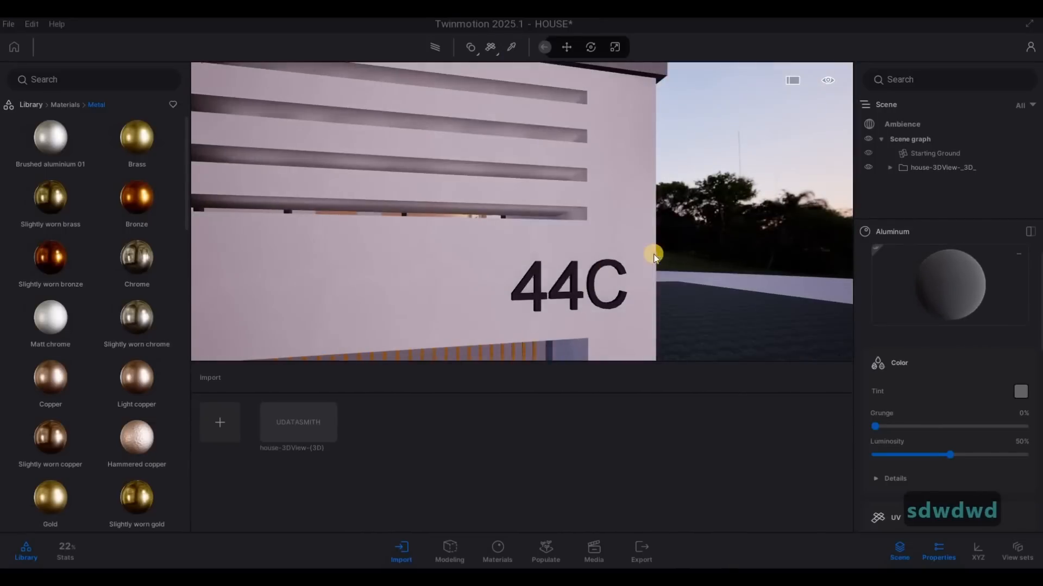
click(547, 224)
key(s)
key(a)
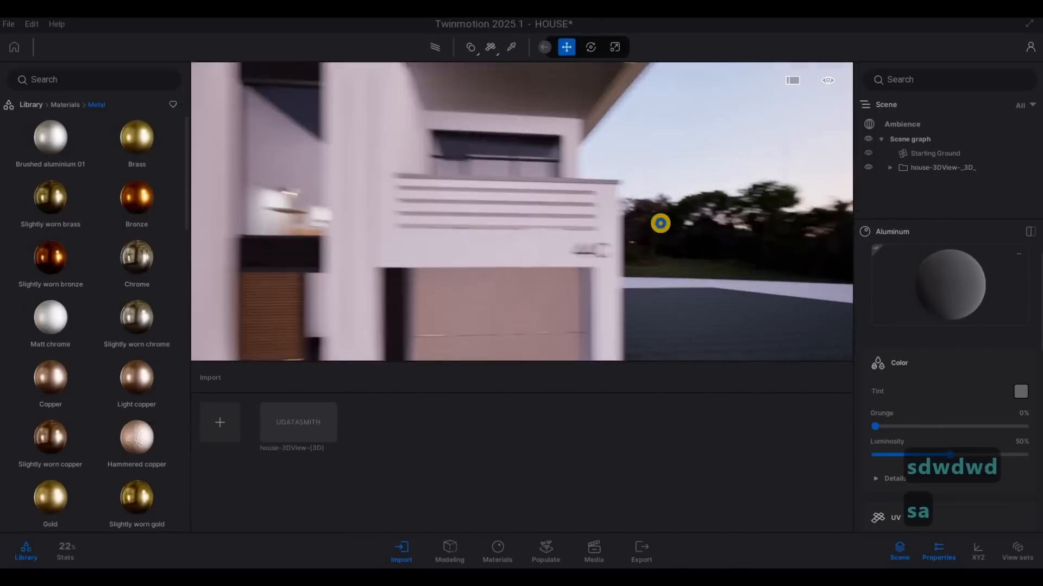
key(e)
key(s)
key(s)
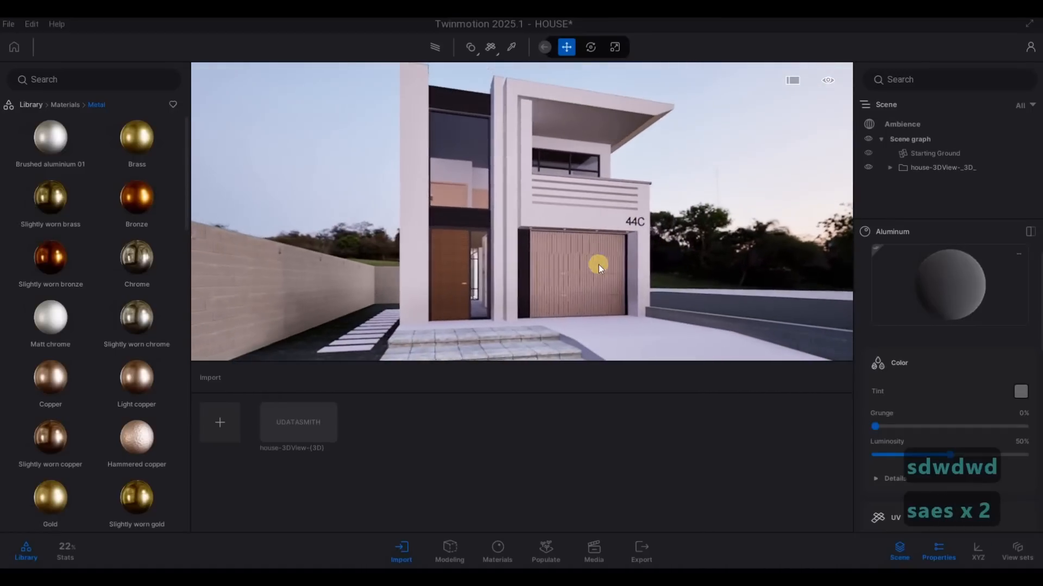
Step: Apply the Satin painted wall material from the Wall coverings library to the house's front exterior wall
click(61, 105)
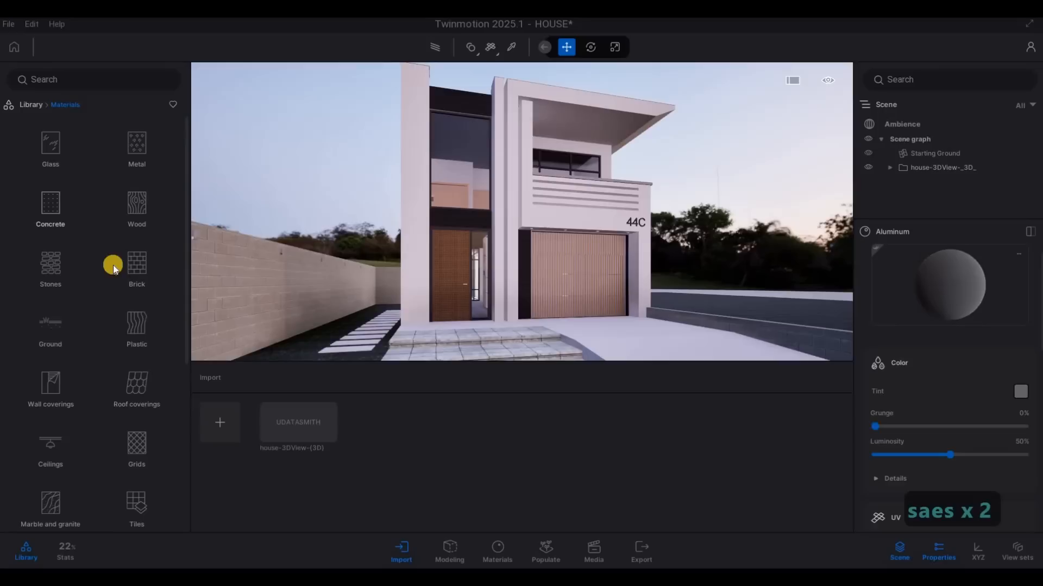
click(50, 369)
scroll(102, 380, down, 1)
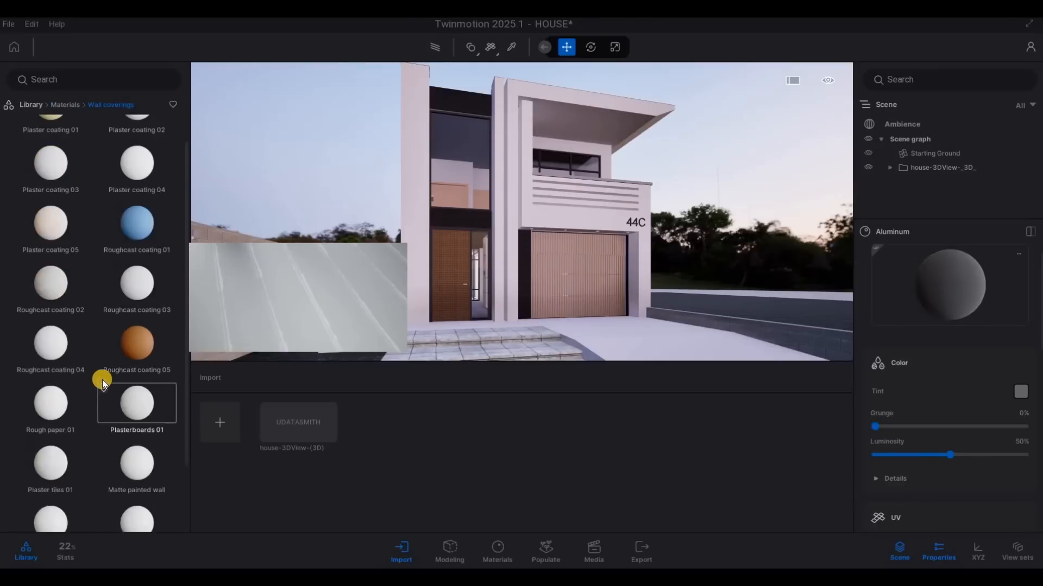
scroll(102, 379, down, 2)
mouse_move(58, 428)
mouse_down()
mouse_move(340, 328)
mouse_move(446, 316)
mouse_up()
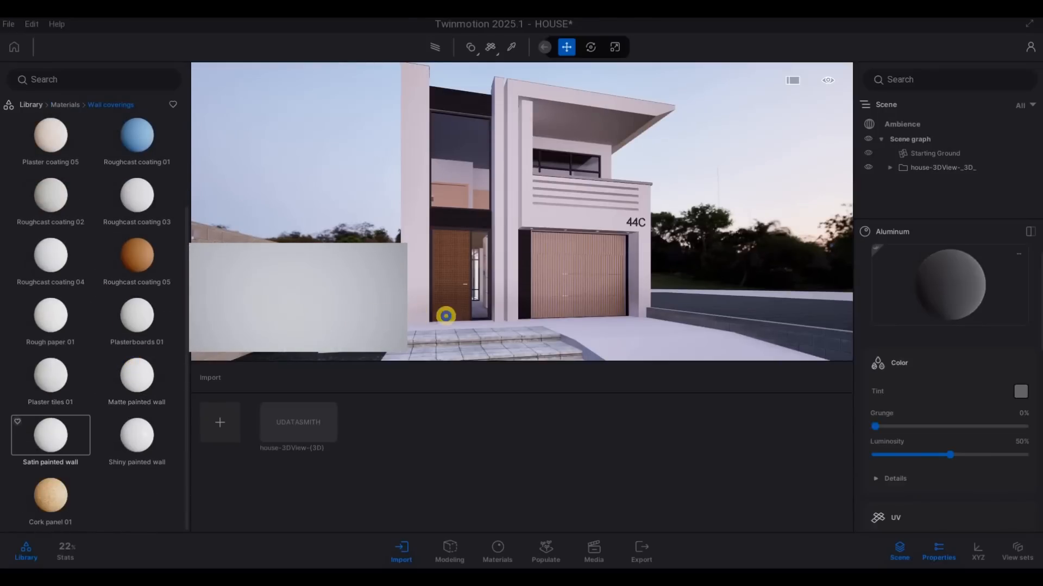
right_drag(446, 316, 520, 317)
key(w)
key(a)
key(w)
key(a)
drag(140, 427, 446, 324)
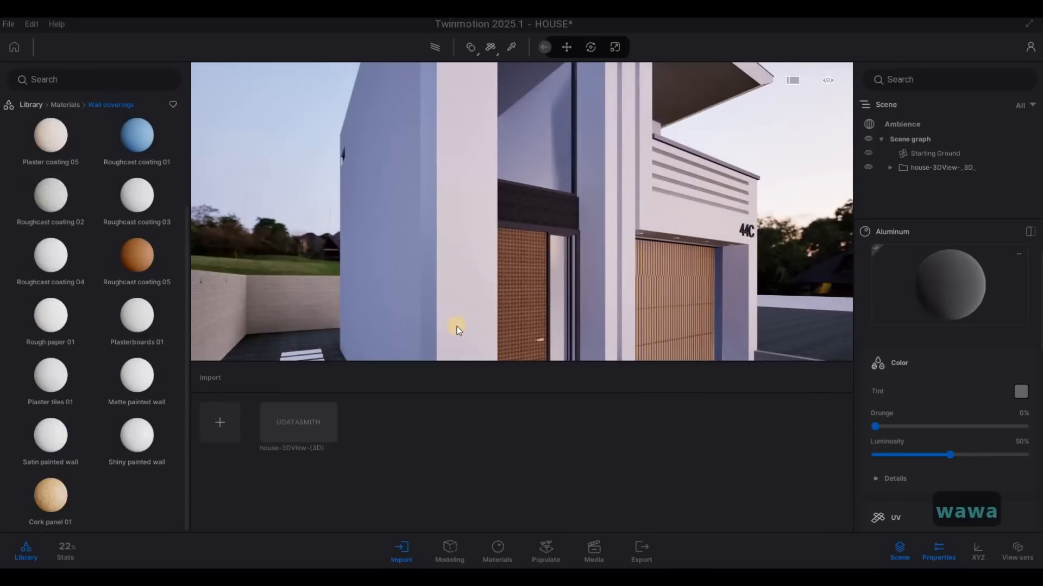
click(457, 326)
Step: Apply the Satin painted wall material to the roof overhang above the upper front balcony
key(s)
key(q)
key(a)
key(w)
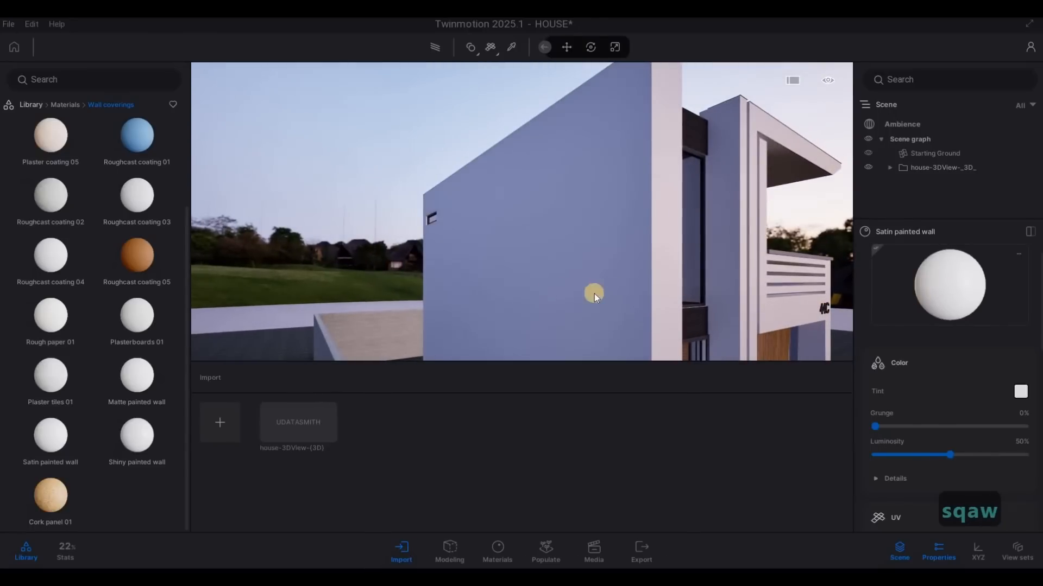
key(d)
key(w)
key(d)
key(d)
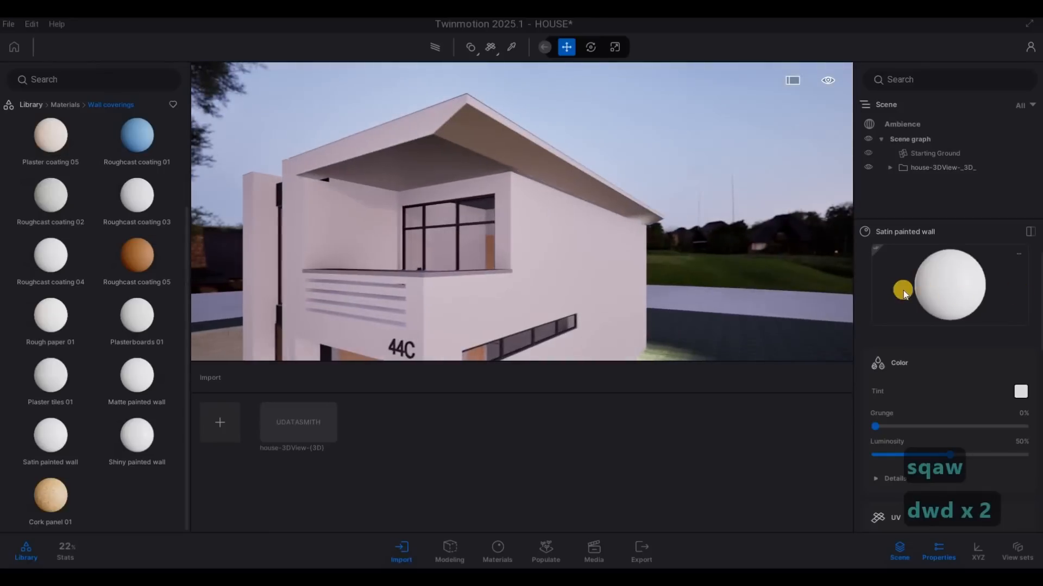
key(w)
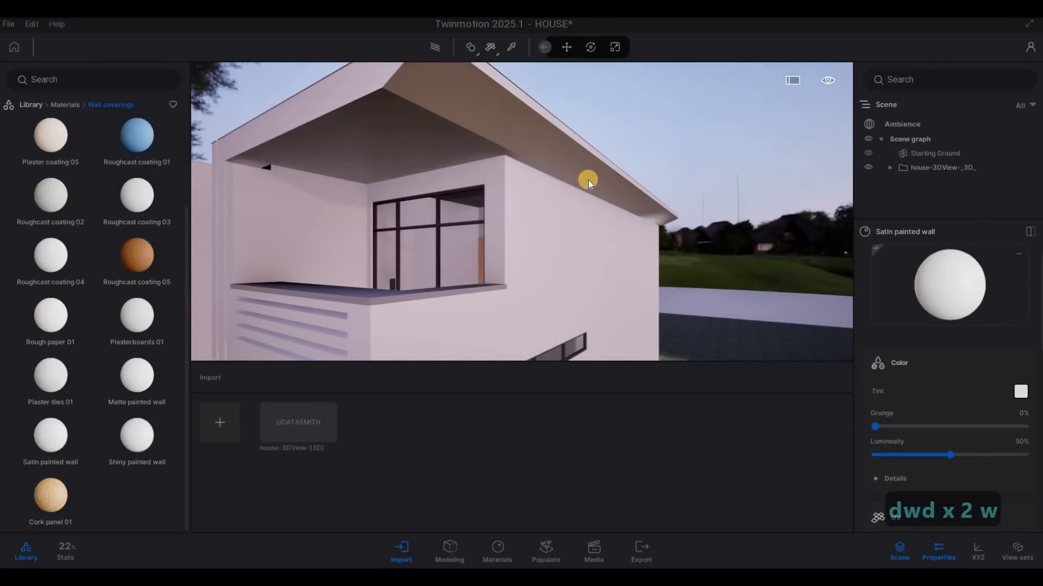
key(s)
key(w)
key(a)
key(w)
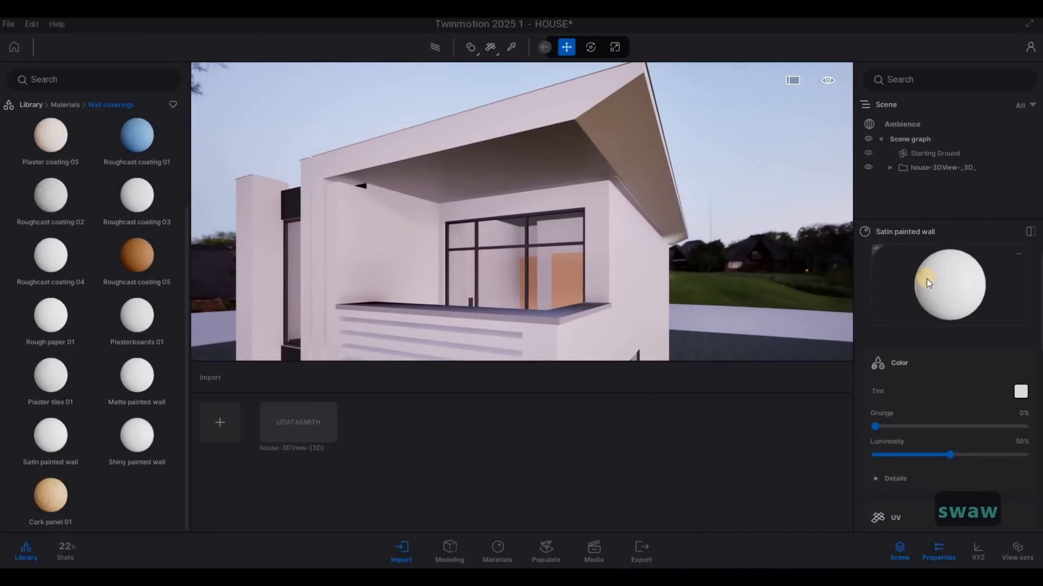
click(668, 202)
Step: Apply the Satin painted wall material to the ceiling over the rear sliding doors outside the kitchen
key(e)
key(a)
right_drag(620, 214, 840, 292)
key(s)
key(a)
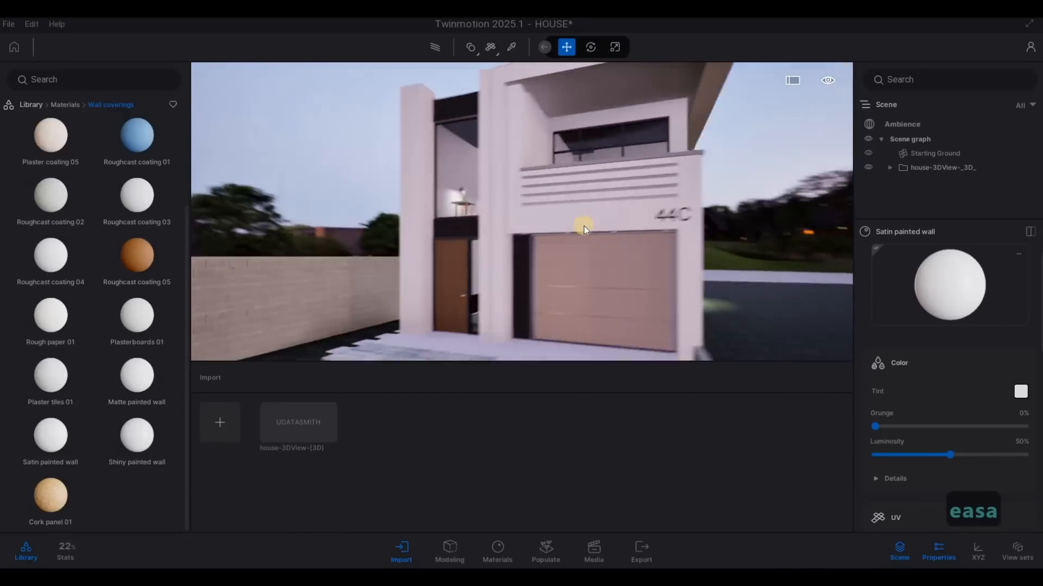
right_drag(584, 226, 955, 263)
key(w)
key(a)
key(w)
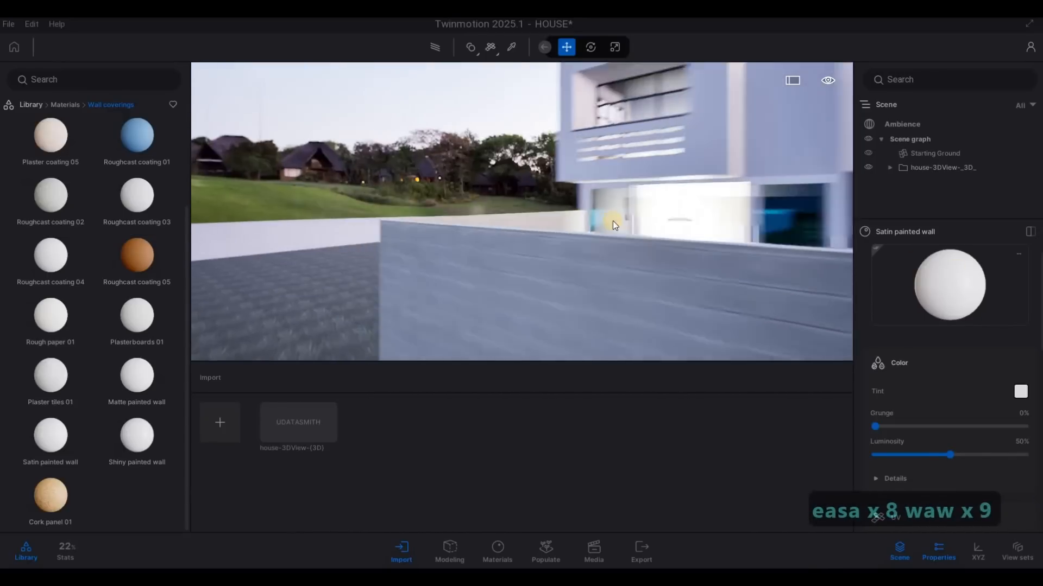
key(d)
right_drag(738, 230, 950, 299)
key(d)
key(w)
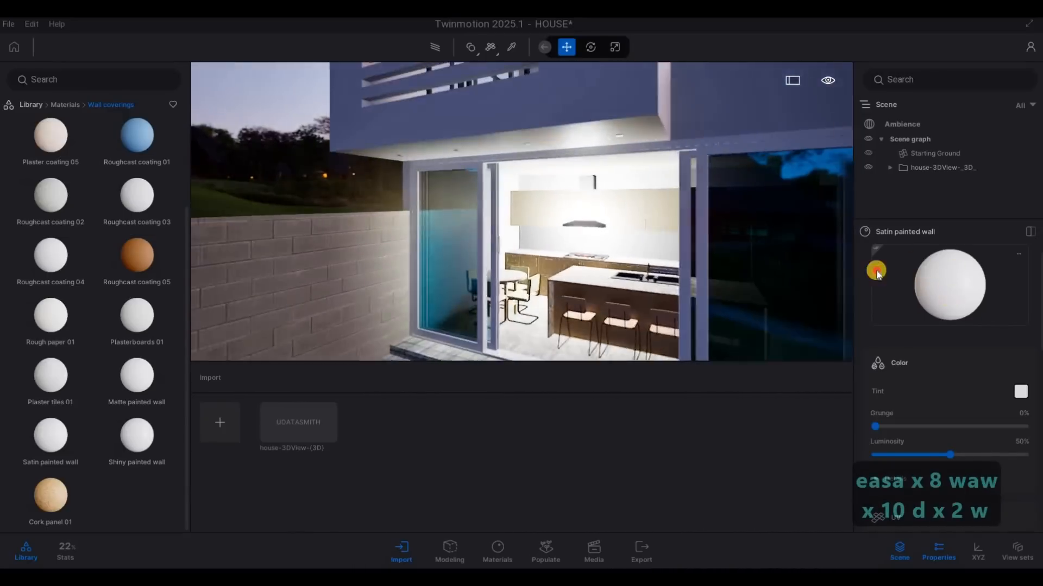
key(q)
key(s)
right_drag(592, 218, 597, 159)
click(598, 159)
key(s)
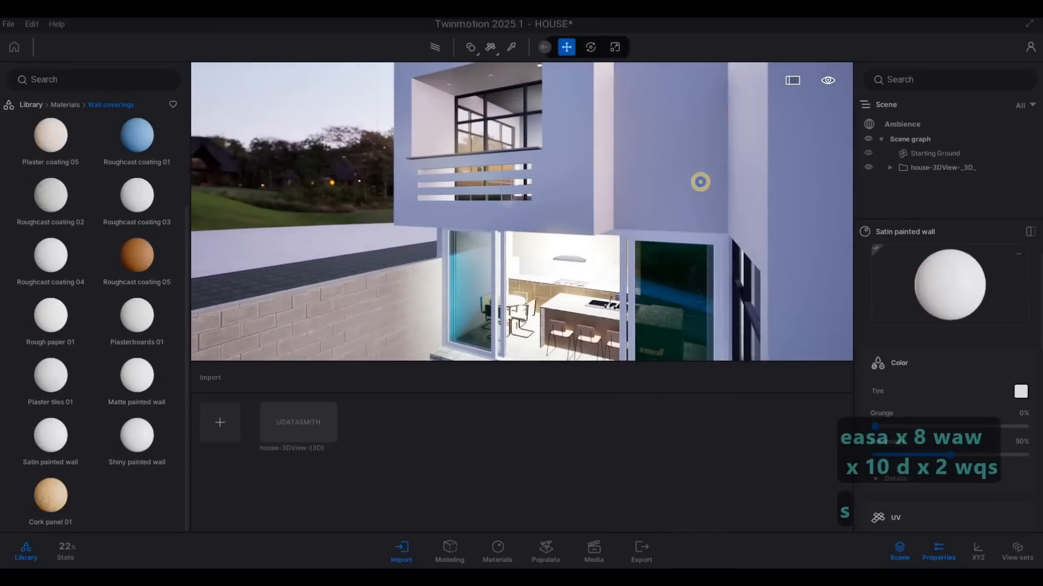
Step: Apply the Matte painted wall material to the top ledge of the upper front balcony
key(d)
right_drag(699, 182, 317, 236)
key(e)
right_drag(815, 181, 412, 139)
key(d)
key(w)
key(w)
key(q)
key(a)
key(s)
key(w)
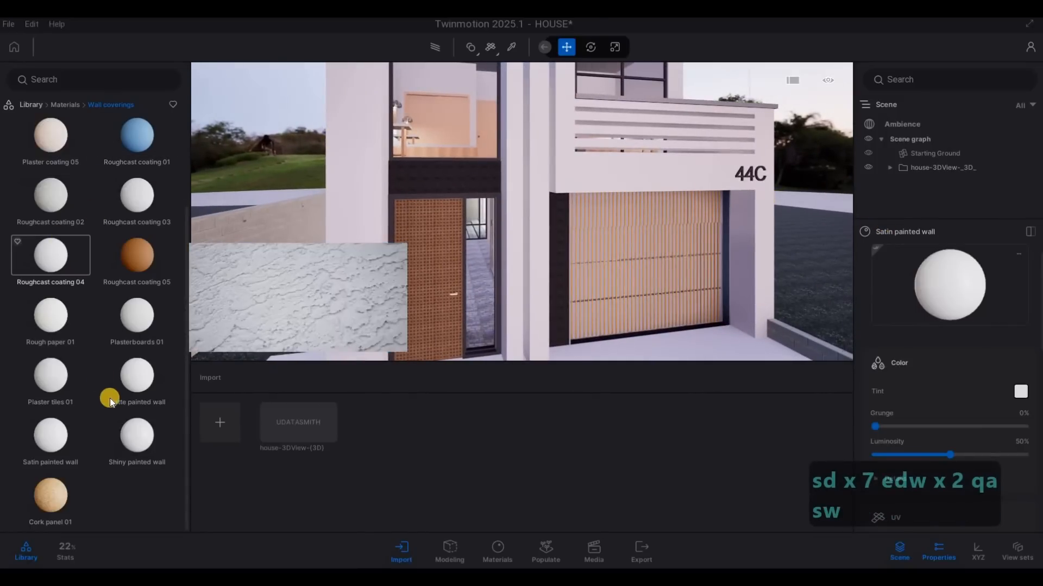
mouse_move(136, 400)
key(d)
key(q)
key(w)
key(w)
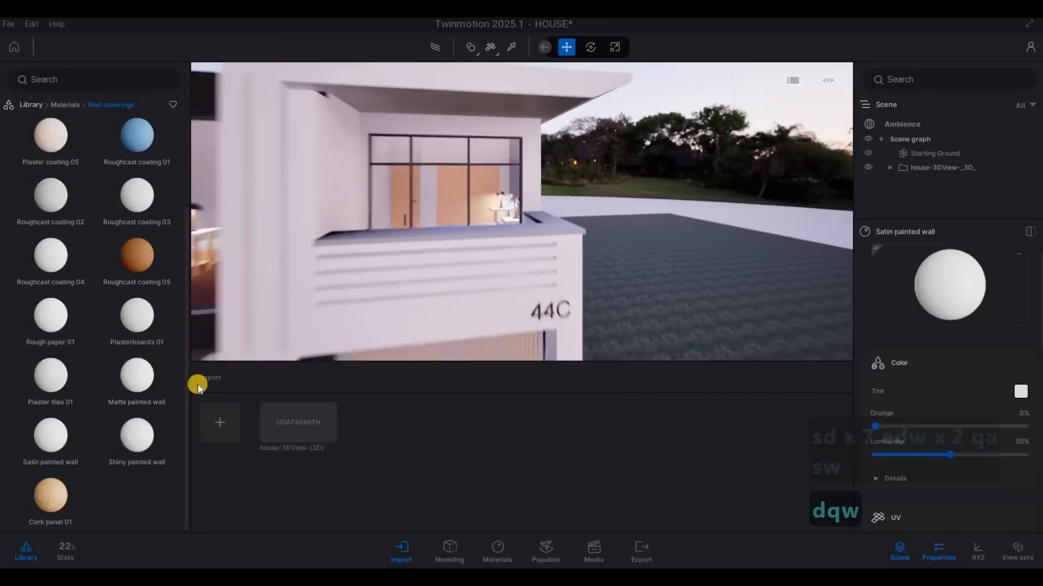
key(a)
mouse_move(148, 372)
mouse_down()
mouse_move(379, 308)
mouse_move(414, 286)
mouse_up()
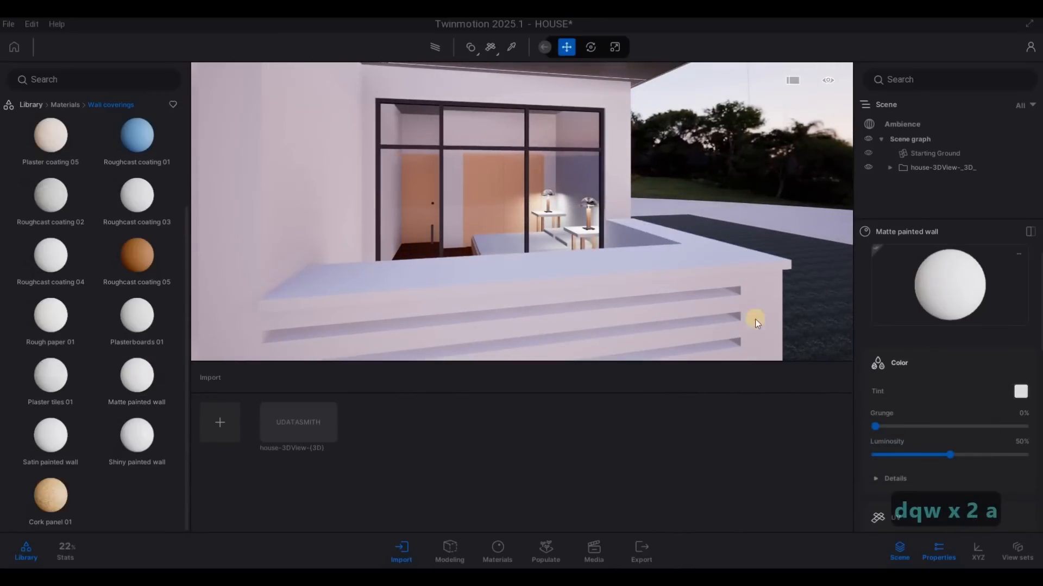
Step: Set the Matte painted wall material's tint to dark grey with RGB 61, 61, 61
drag(508, 299, 508, 315)
click(575, 400)
click(573, 394)
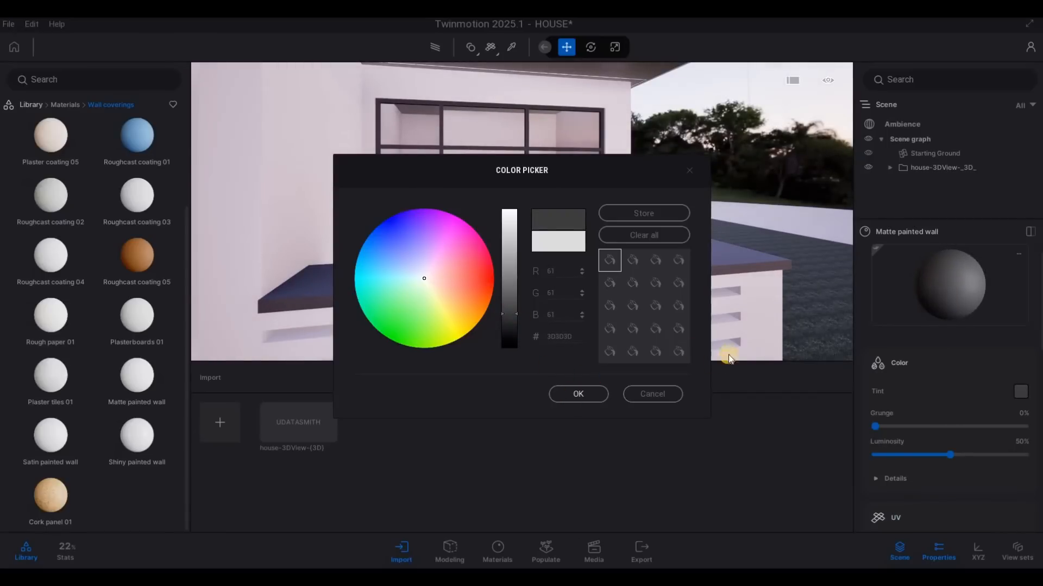
Step: Apply the dark grey Matte painted wall material to the black panel above the tall upper front window
key(s)
key(a)
key(a)
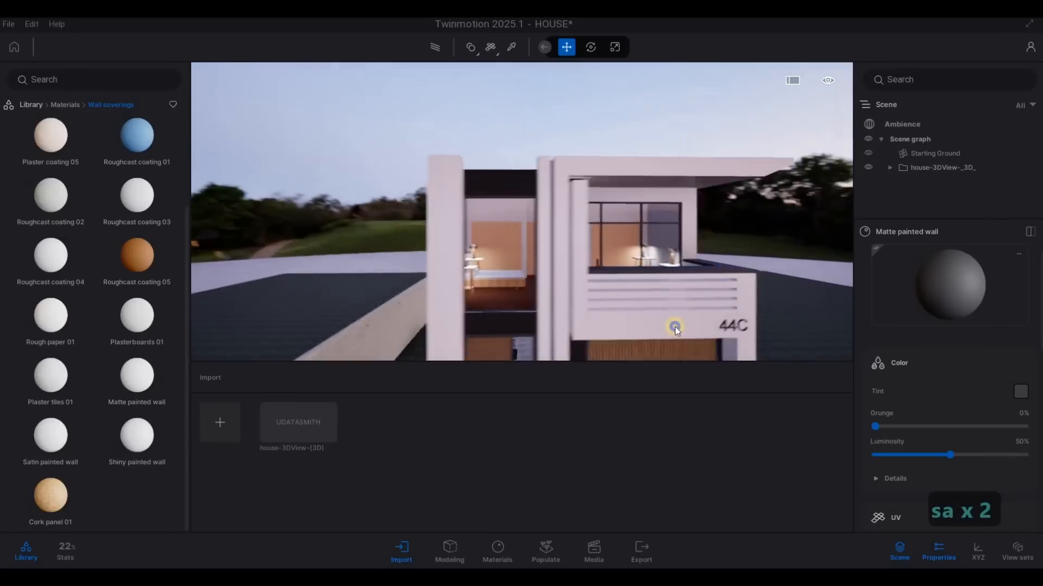
key(w)
key(w)
key(s)
key(a)
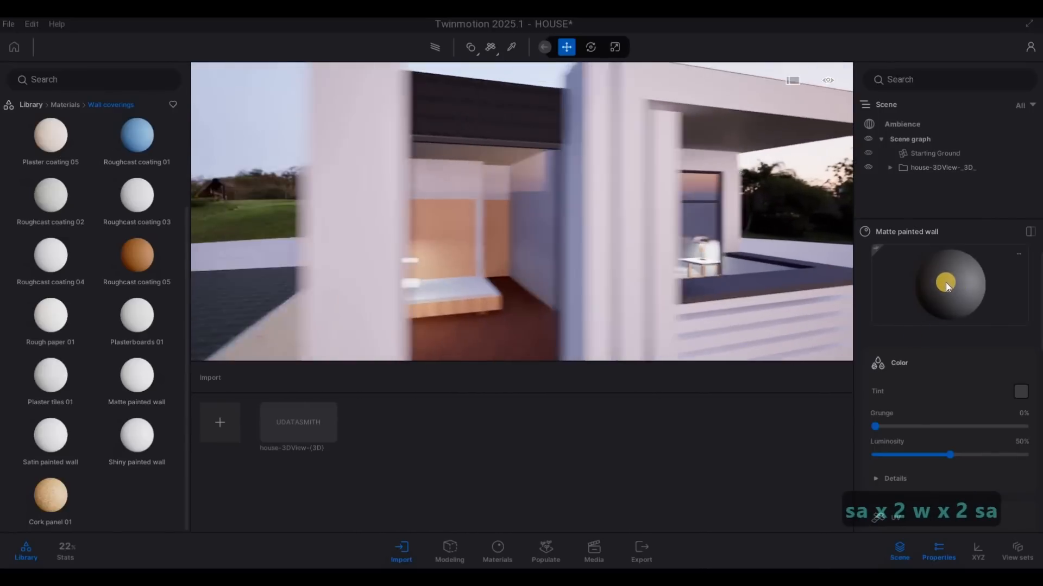
key(d)
key(s)
click(549, 138)
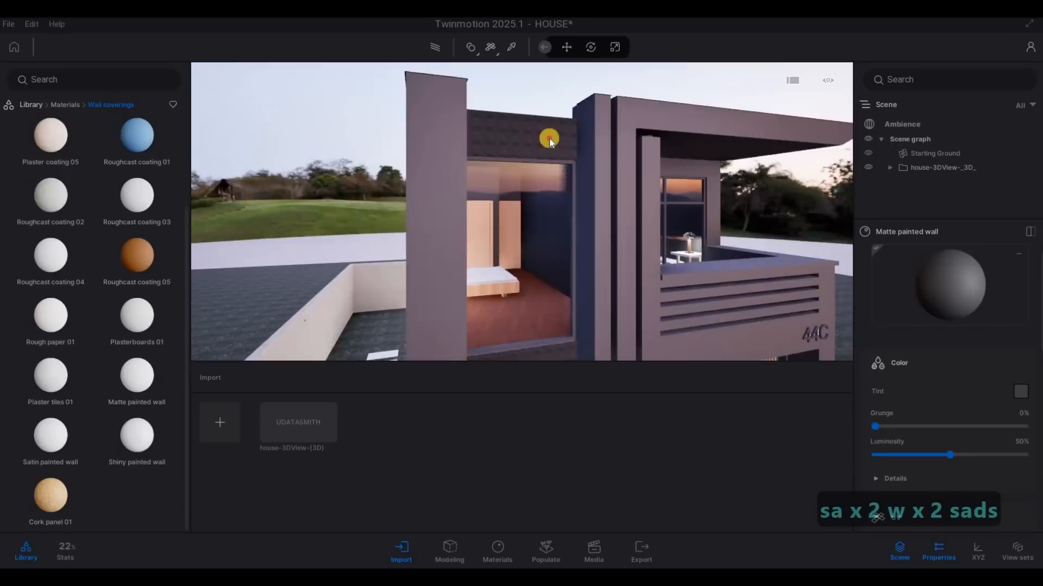
Step: Inspect the painted exterior of the house from the front, side and rear
key(s)
key(d)
key(e)
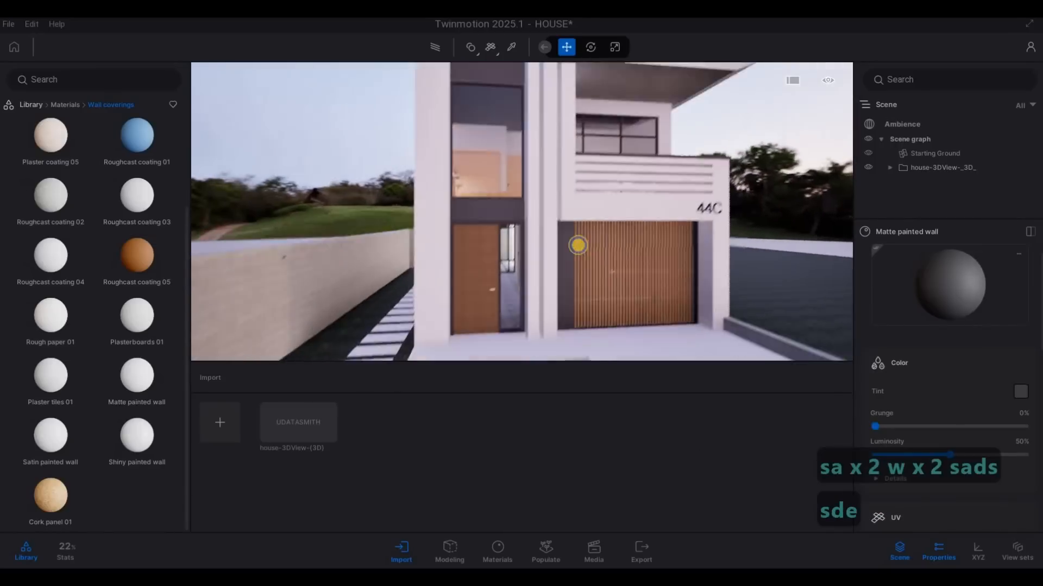
key(a)
key(w)
key(q)
key(w)
key(a)
key(w)
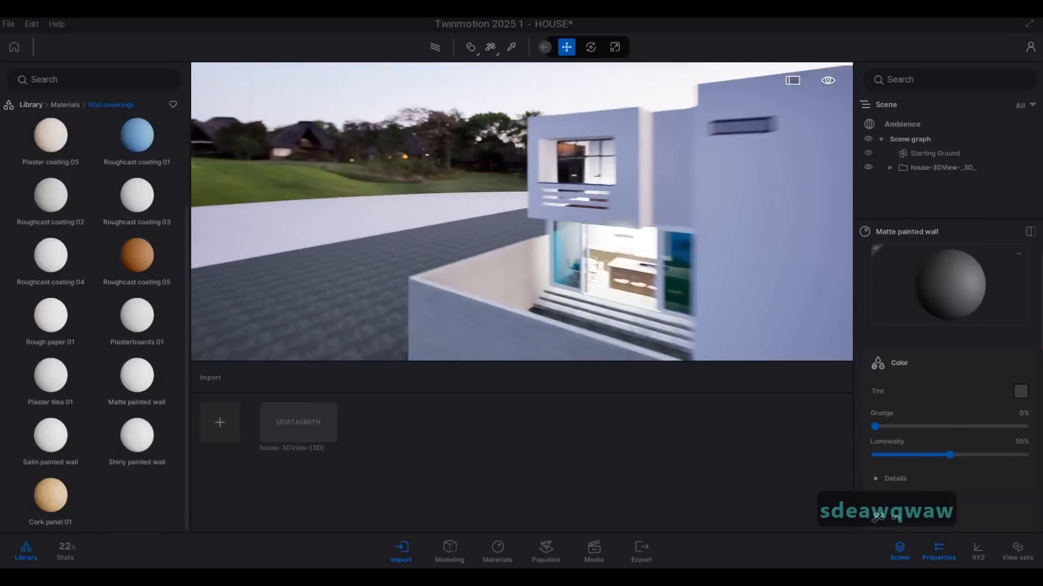
key(d)
key(s)
key(d)
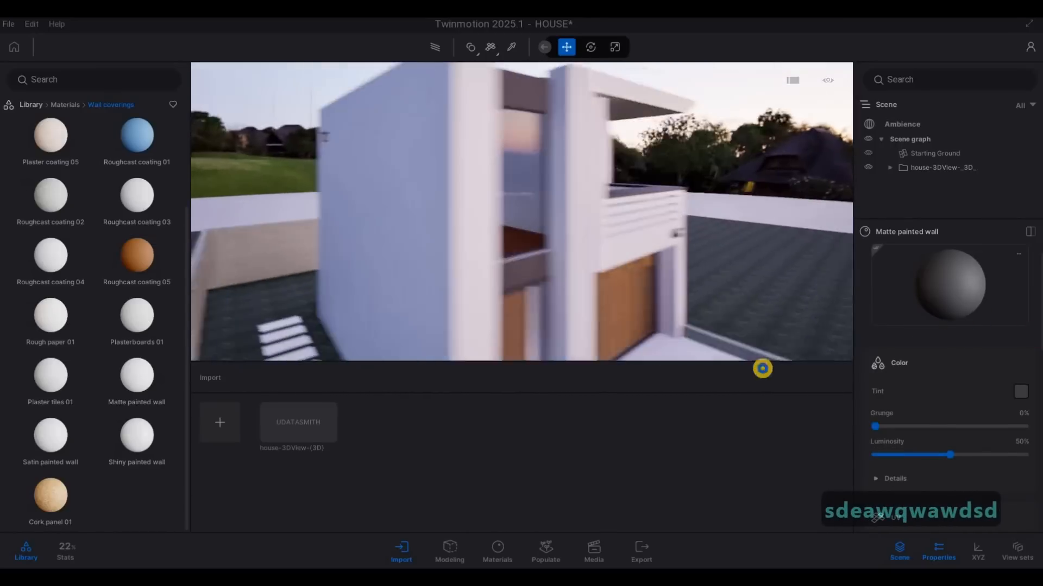
Step: Apply the dark grey Matte painted wall material to the wooden slats of the garage door
key(d)
key(d)
key(w)
key(d)
key(e)
key(w)
key(w)
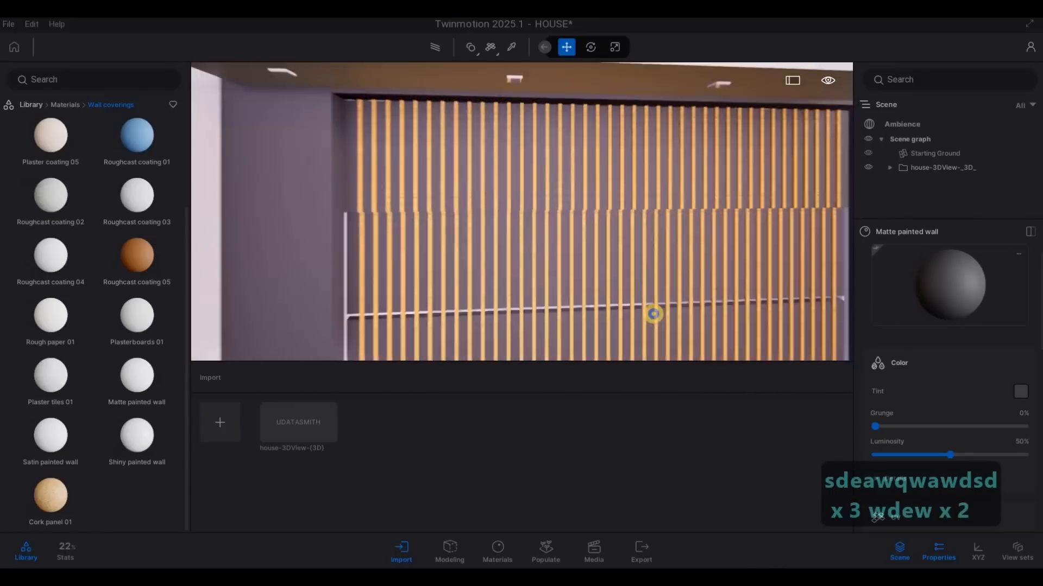
key(a)
key(s)
key(d)
key(w)
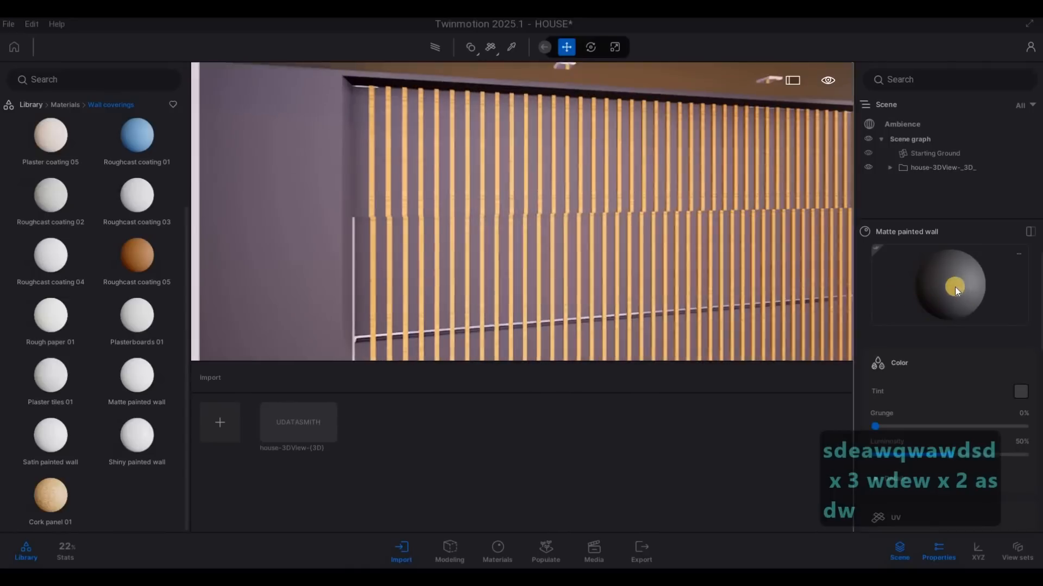
key(s)
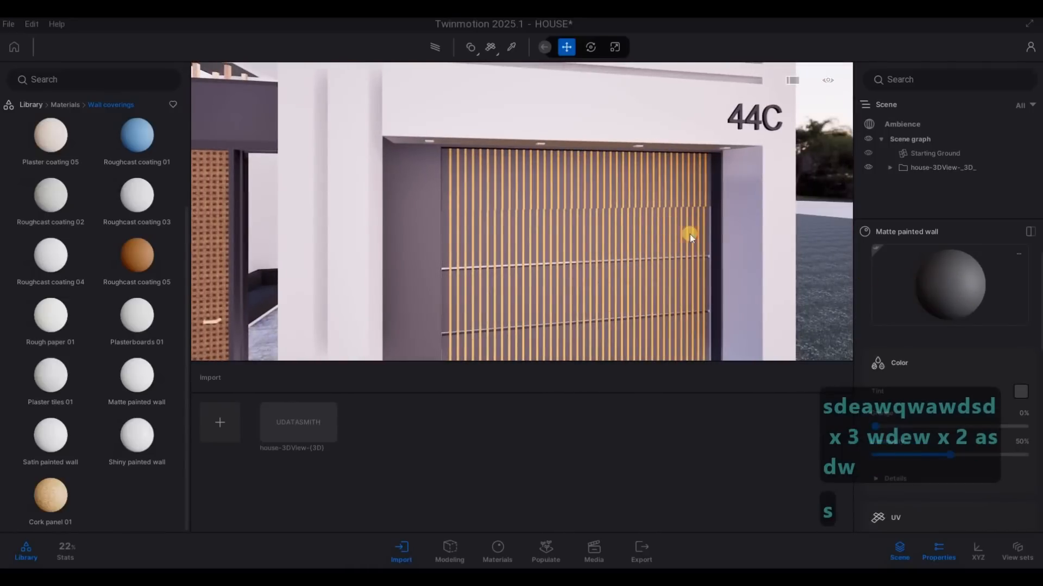
click(624, 191)
Step: Inspect the garage door and front facade materials from several angles
key(s)
key(a)
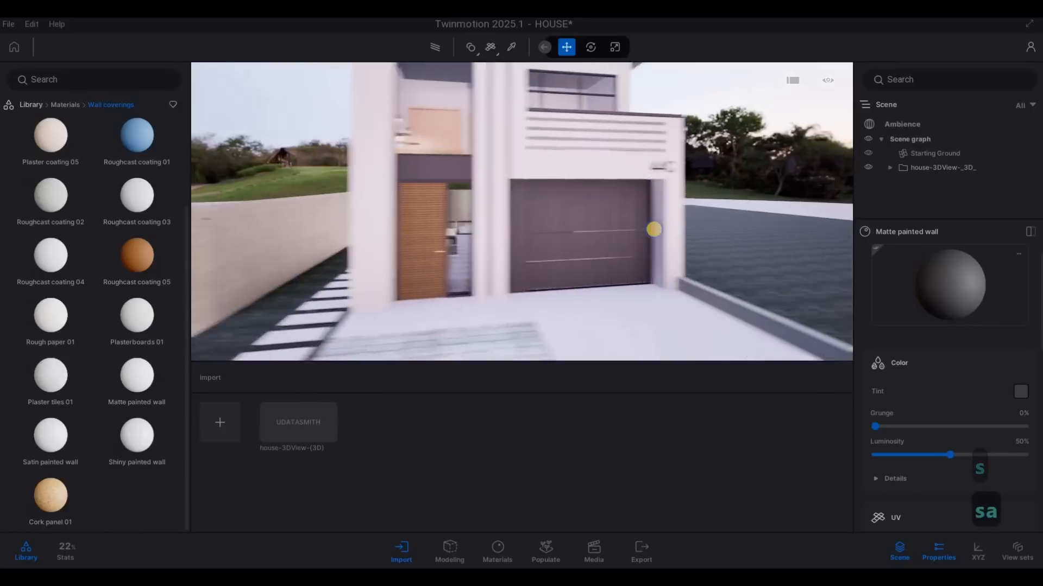
key(d)
key(d)
key(a)
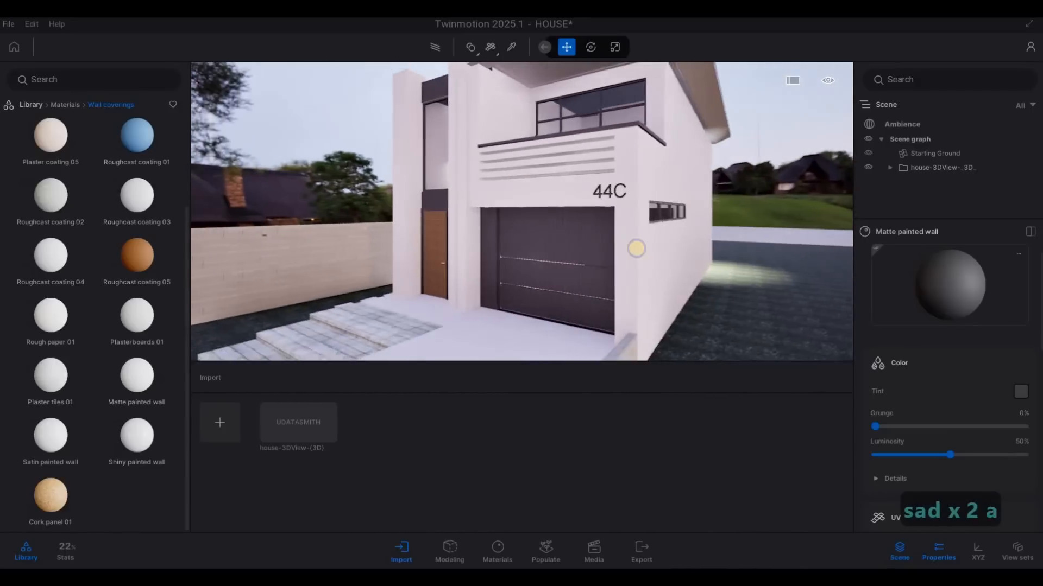
key(a)
key(w)
key(a)
key(d)
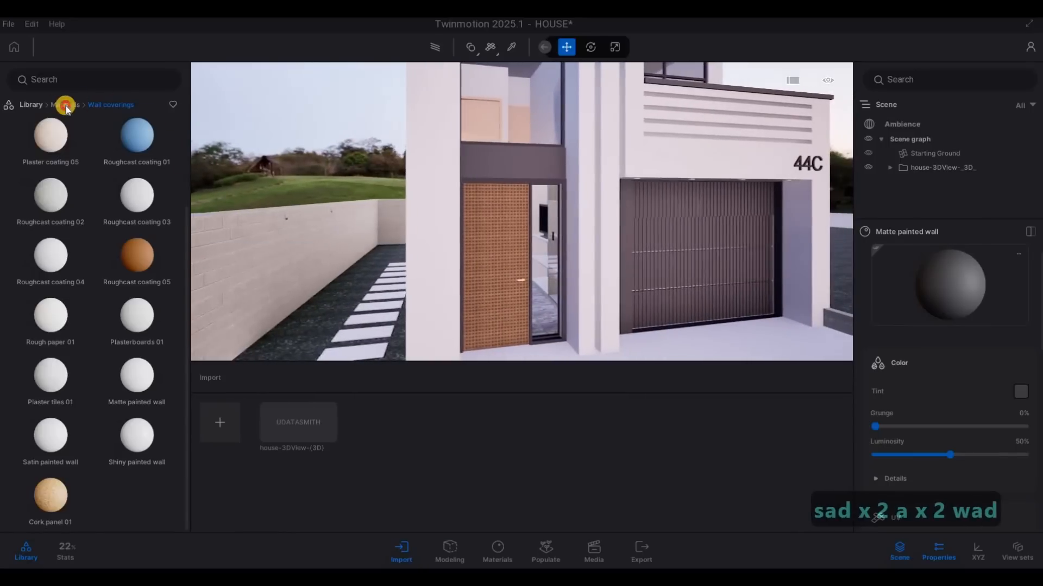
Step: Apply the Ipe 02 C wood material to the front door
right_click(150, 150)
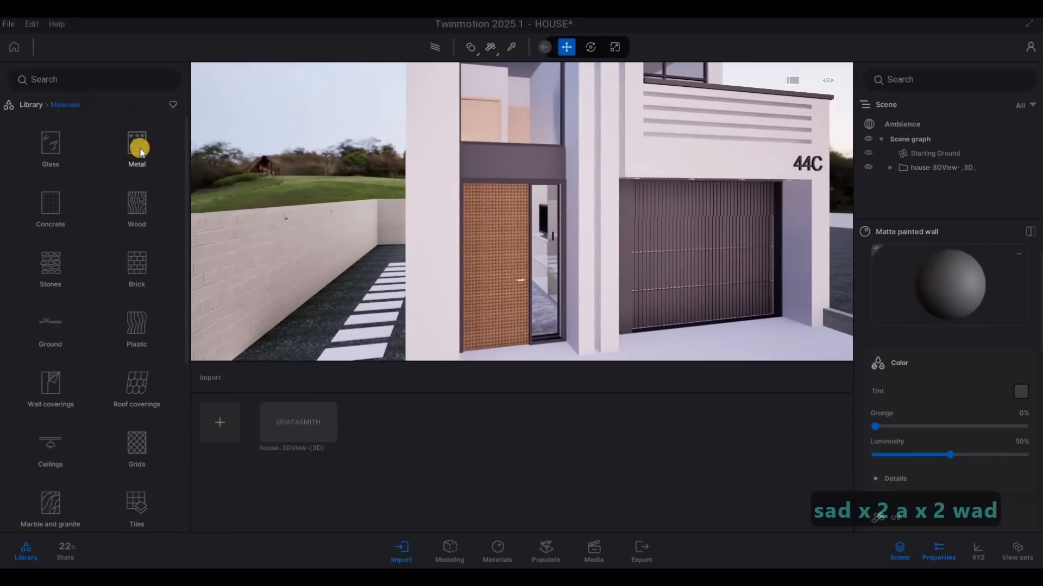
click(135, 209)
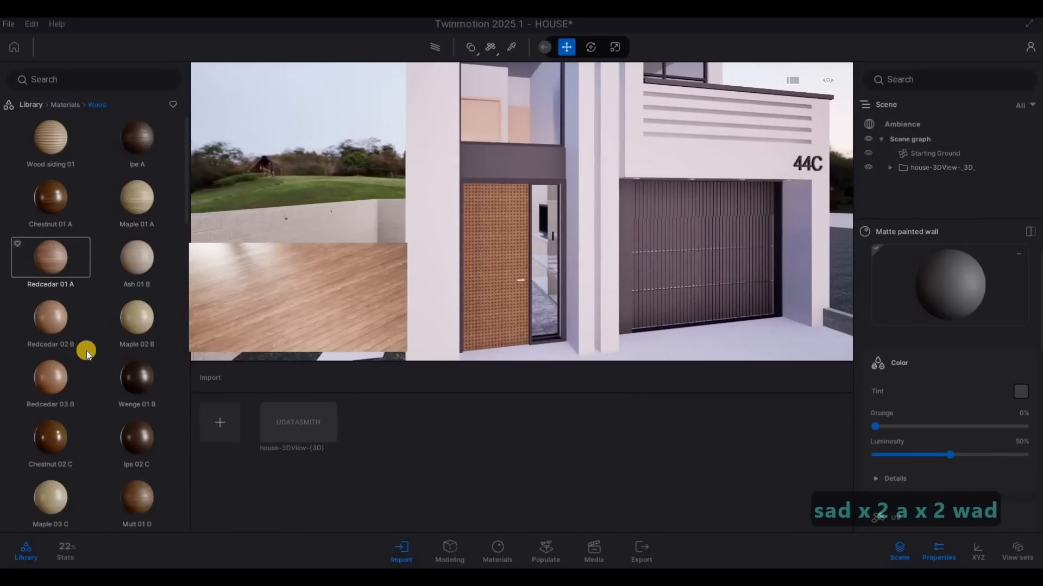
scroll(86, 351, down, 1)
drag(85, 353, 517, 313)
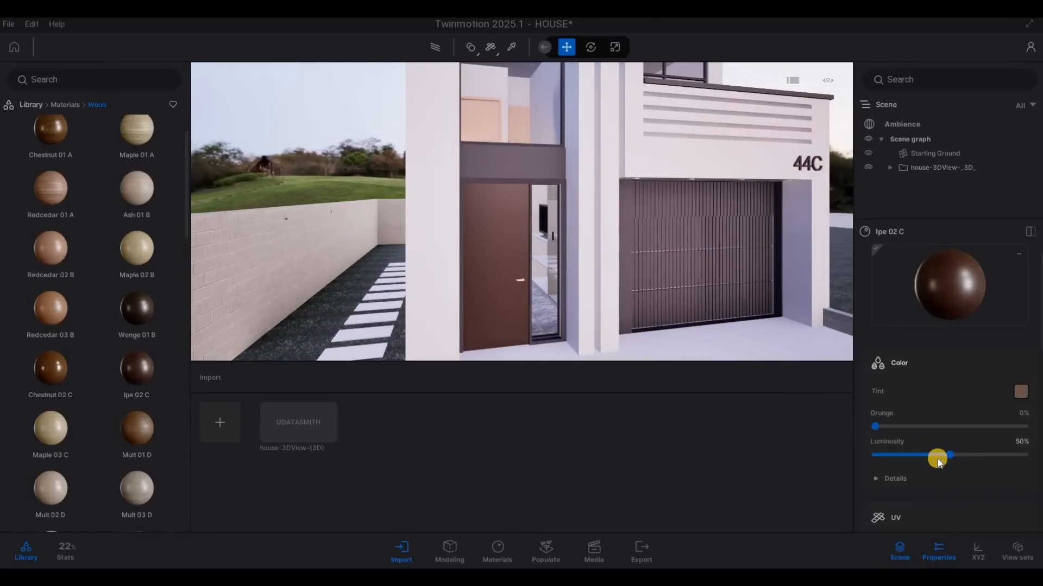
Step: Set the door's Ipe 02 C texture rotation to 90° and its scale to about 5.07, and check the grain up close
scroll(922, 470, down, 2)
scroll(916, 477, down, 3)
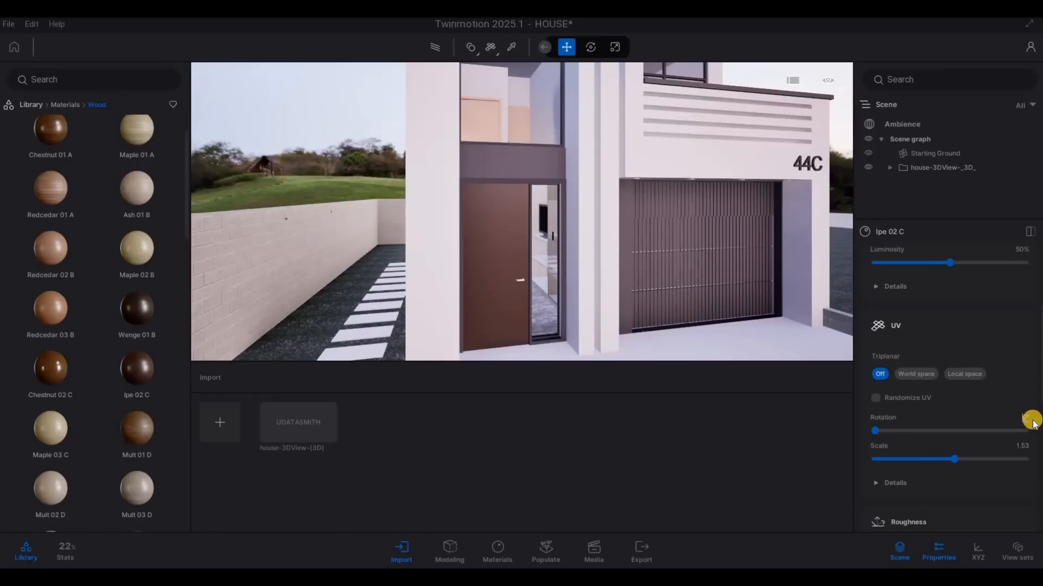
text(0)
key(Return)
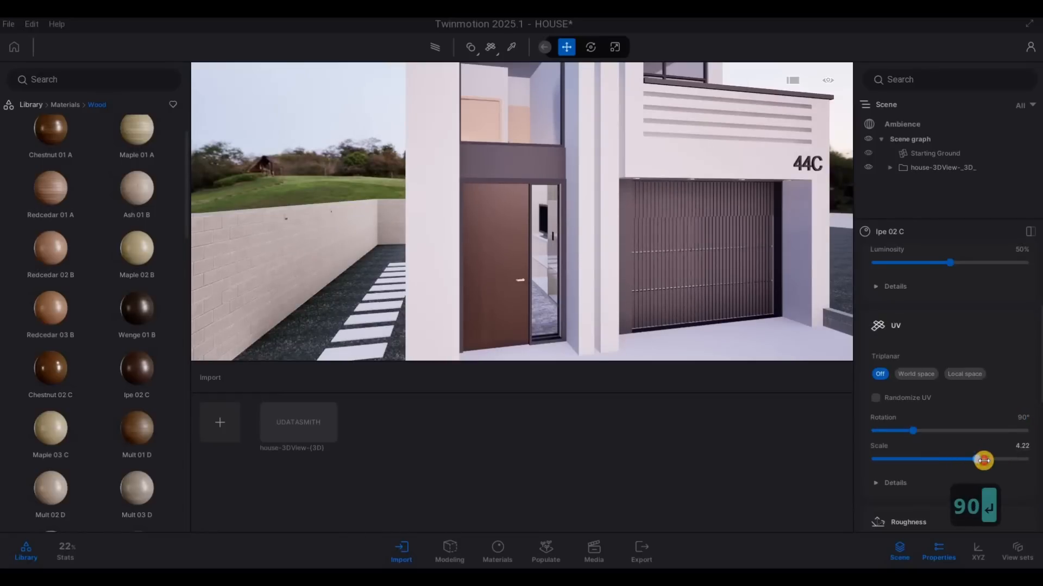
scroll(507, 269, up, 5)
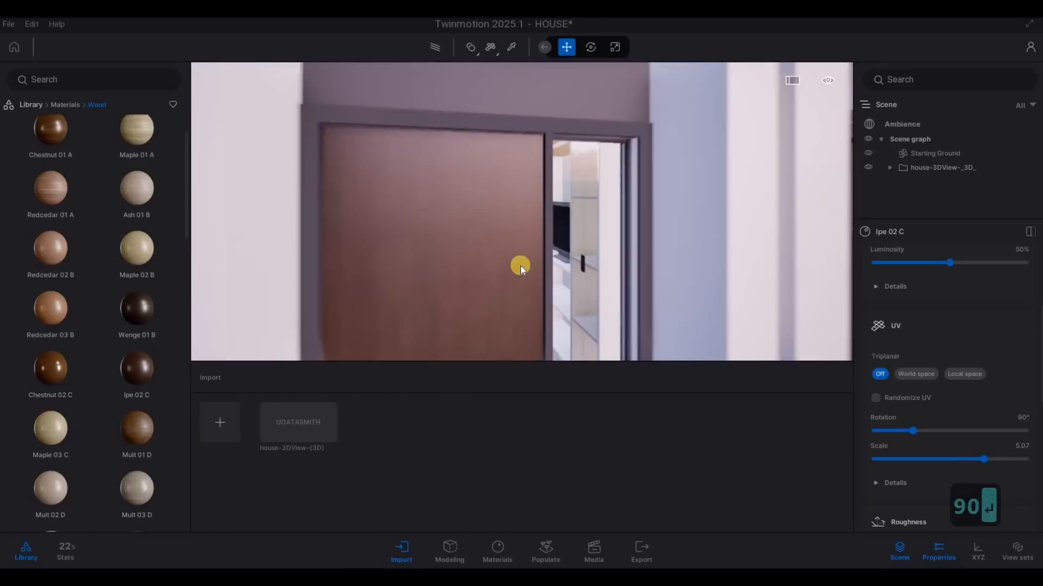
scroll(524, 258, down, 5)
key(Escape)
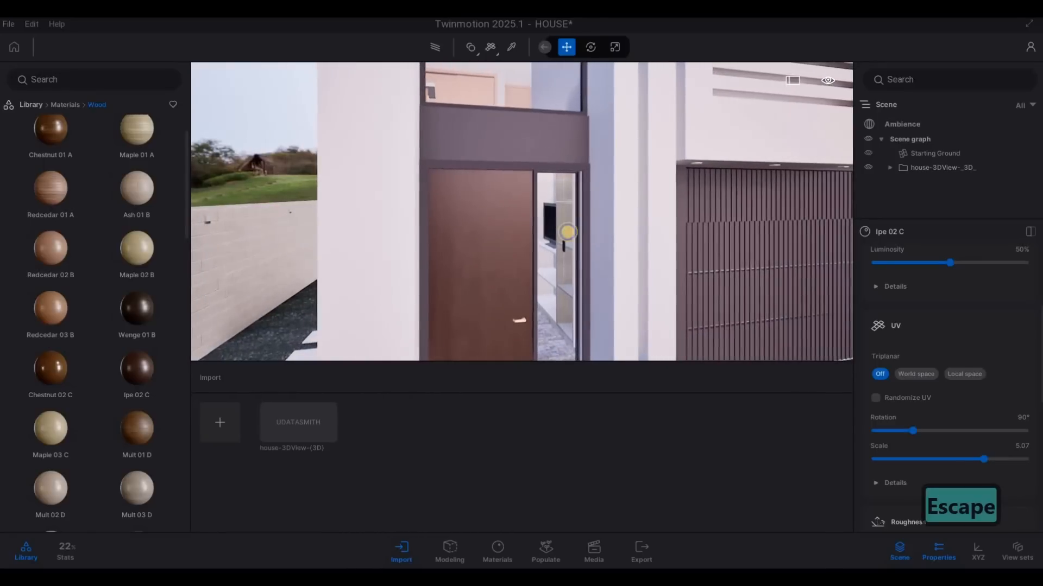
key(e)
key(w)
key(w)
Step: Apply the Chestnut 05 G wood material to the front door, with its texture rotated 90° and scaled to about 6.32
scroll(110, 396, down, 4)
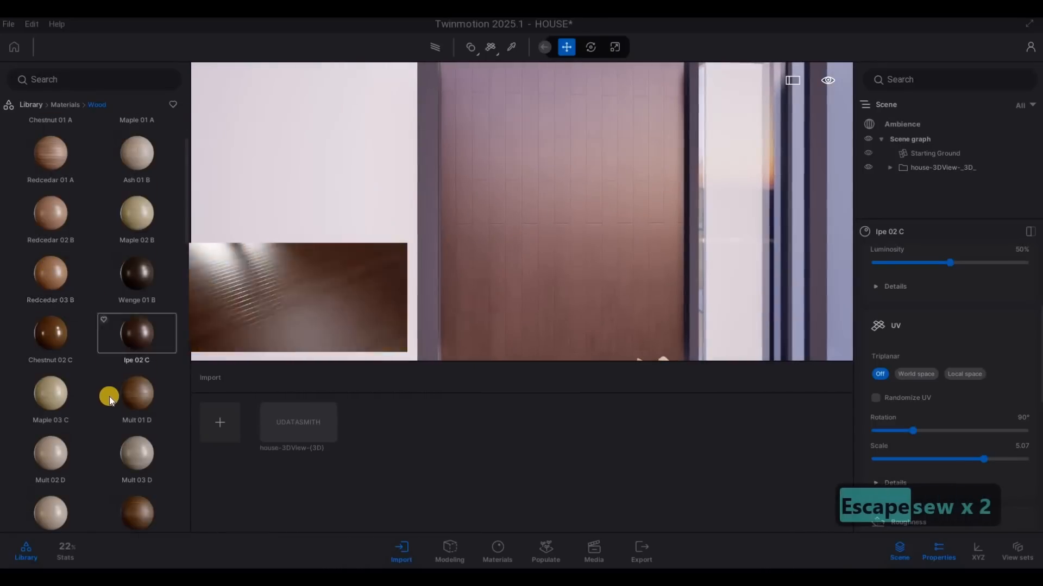
scroll(80, 340, down, 3)
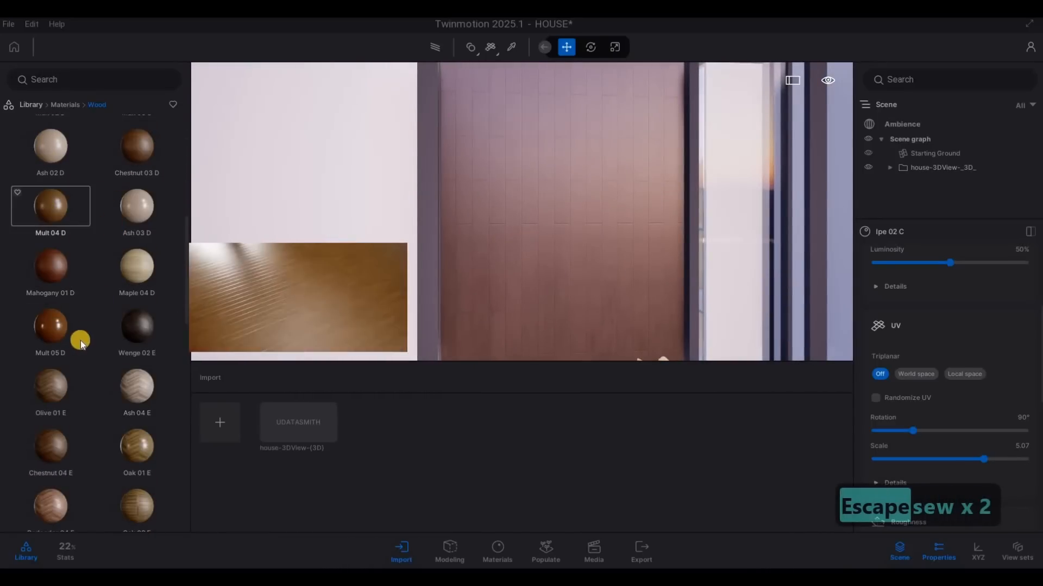
scroll(74, 412, down, 5)
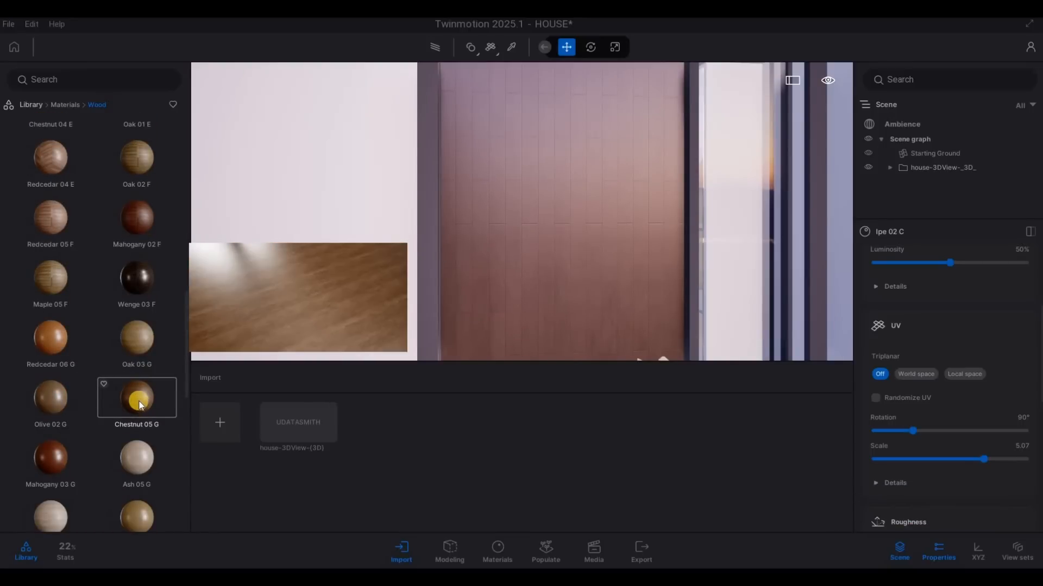
scroll(140, 405, down, 1)
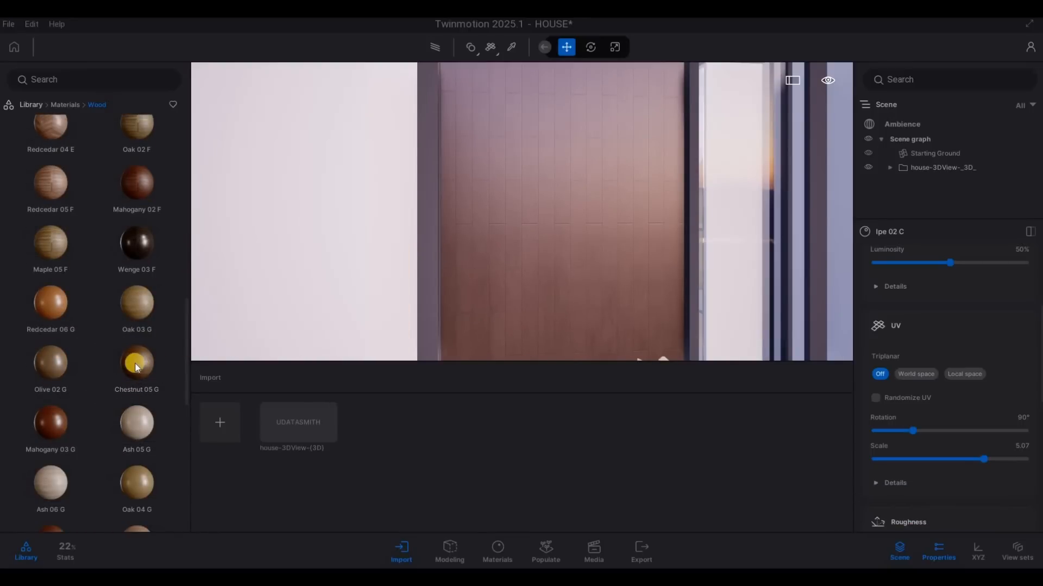
mouse_move(136, 367)
drag(527, 297, 526, 298)
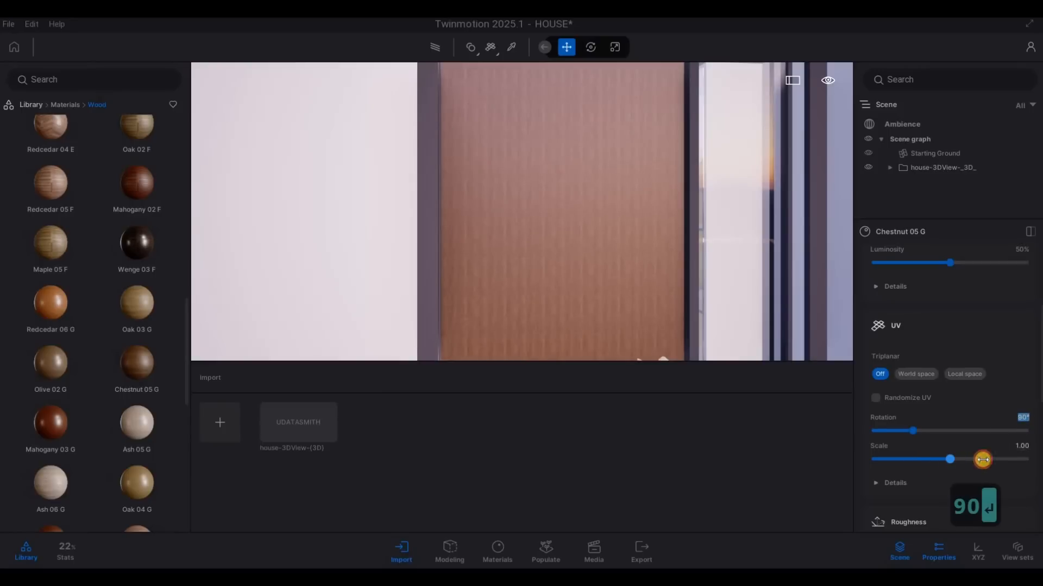
drag(983, 460, 988, 458)
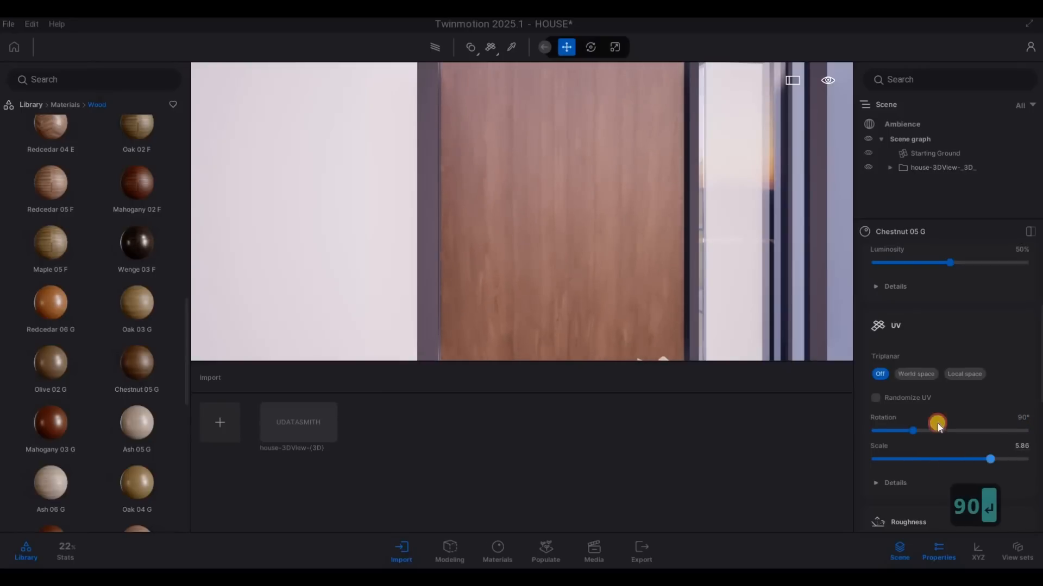
Step: Inspect the front door's wood finish and the surrounding facade from several distances and angles
key(s)
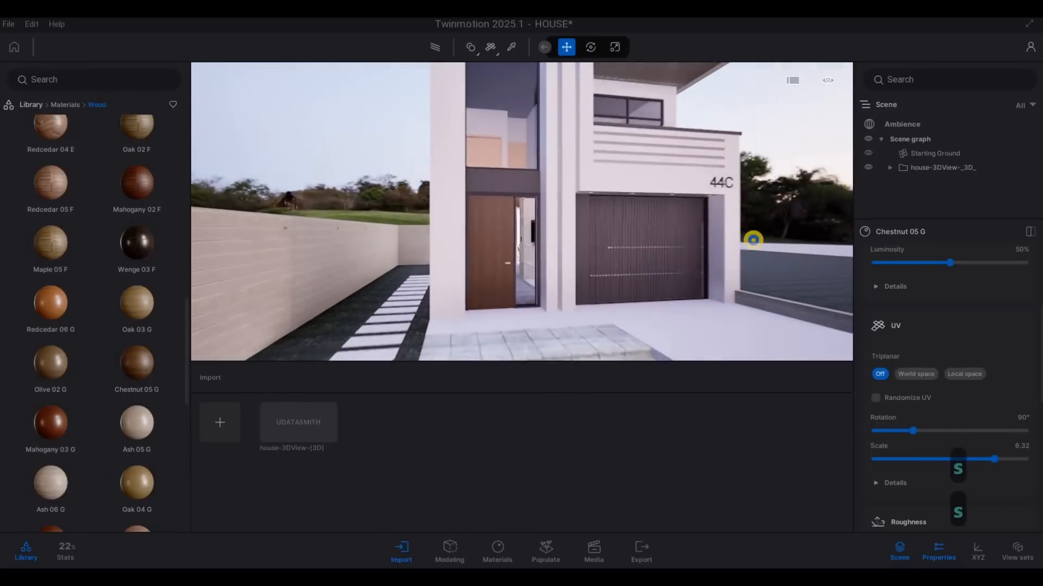
key(s)
key(d)
key(a)
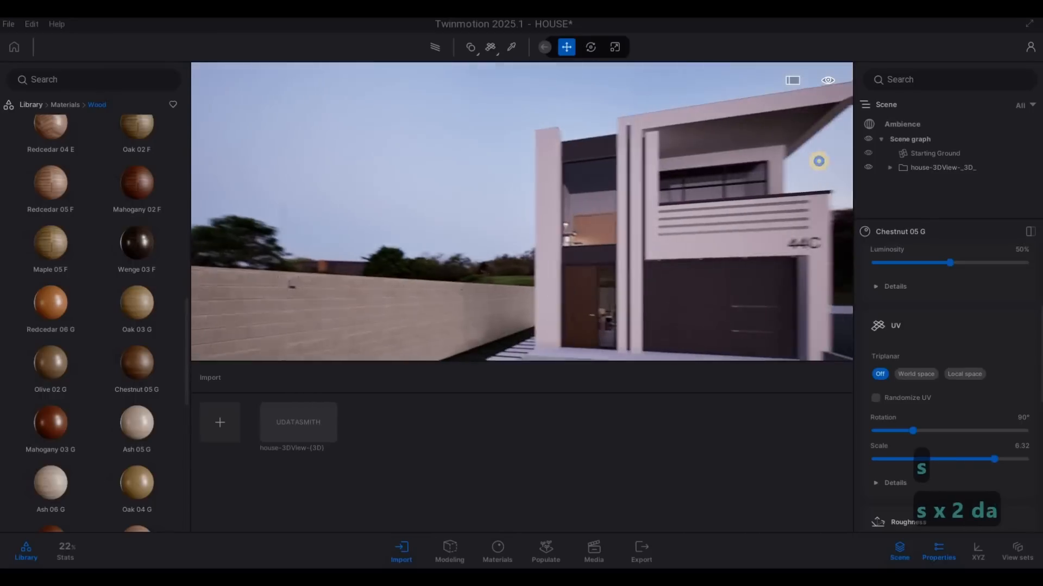
key(a)
key(w)
key(d)
key(w)
key(d)
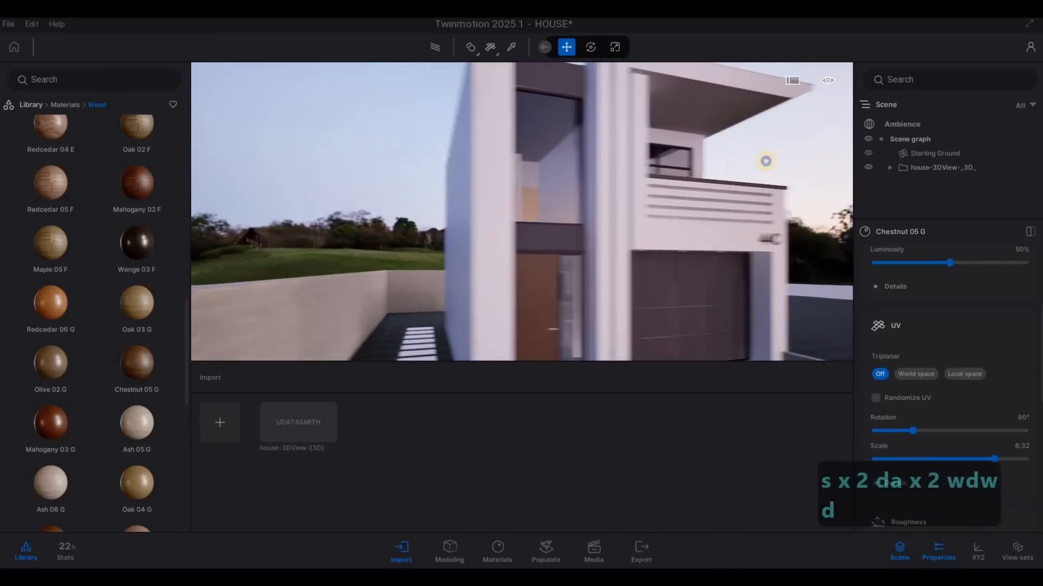
key(s)
key(d)
key(w)
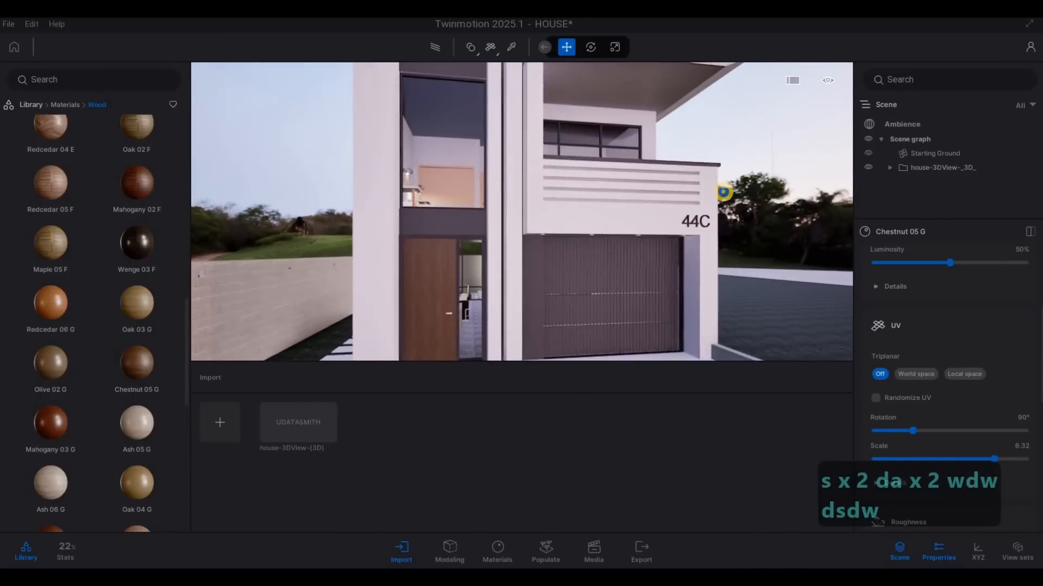
key(d)
key(a)
key(s)
key(w)
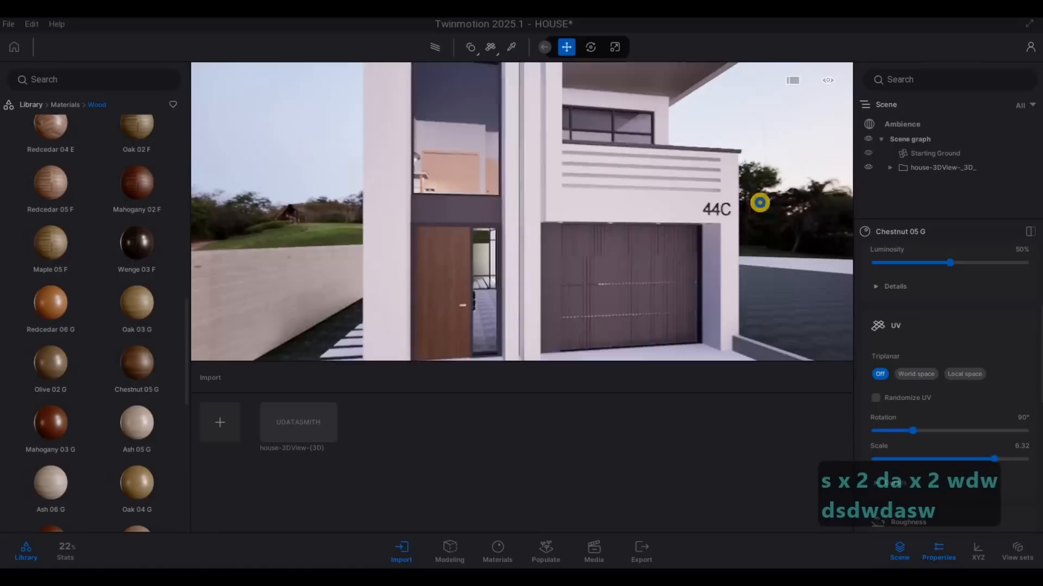
key(w)
key(e)
key(w)
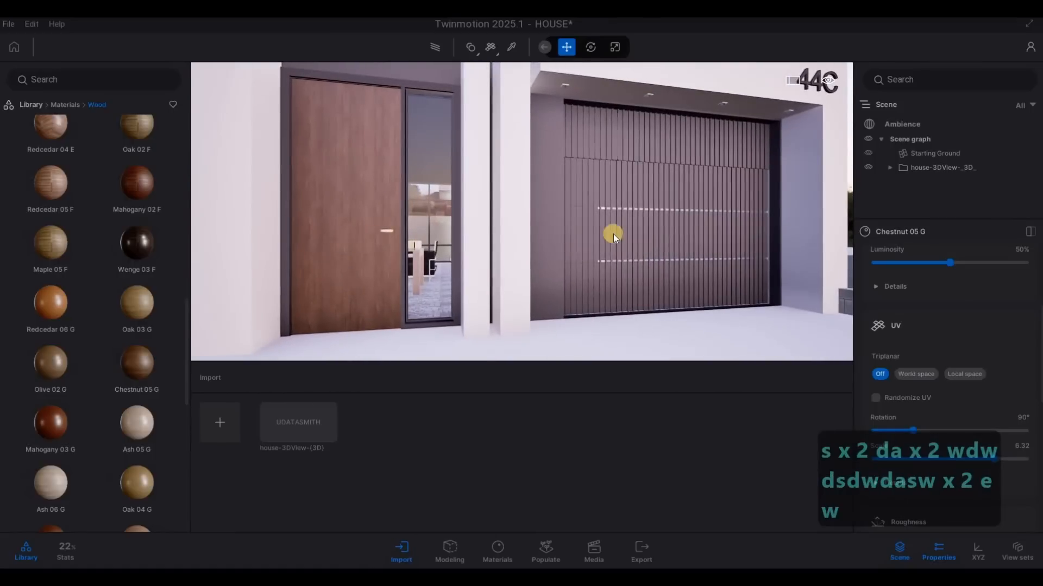
key(w)
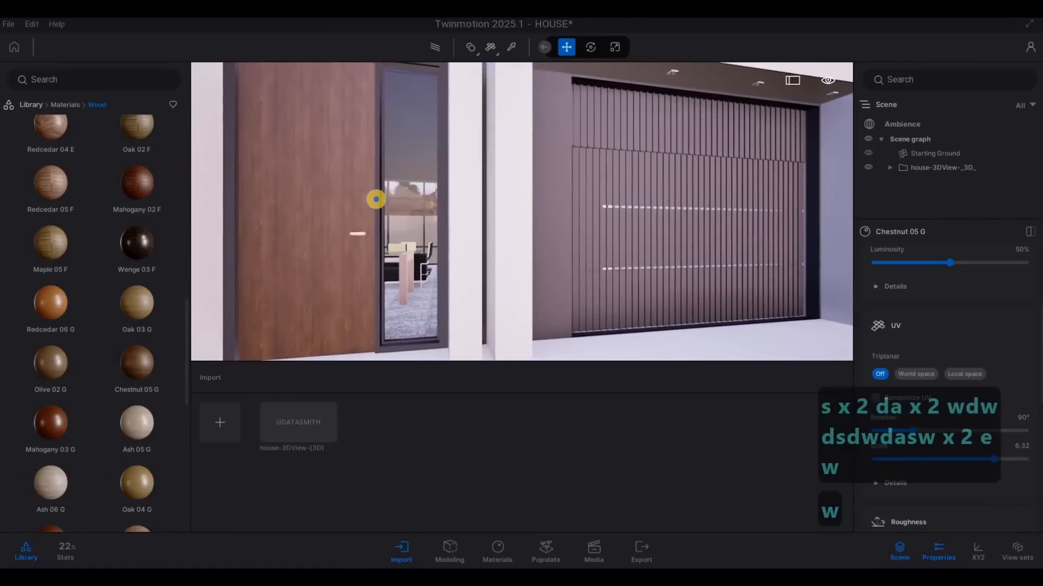
Step: Sample the Aluminum material of the front door and window frames and set its tint to near-black 212121
right_drag(376, 199, 510, 203)
key(w)
key(q)
key(s)
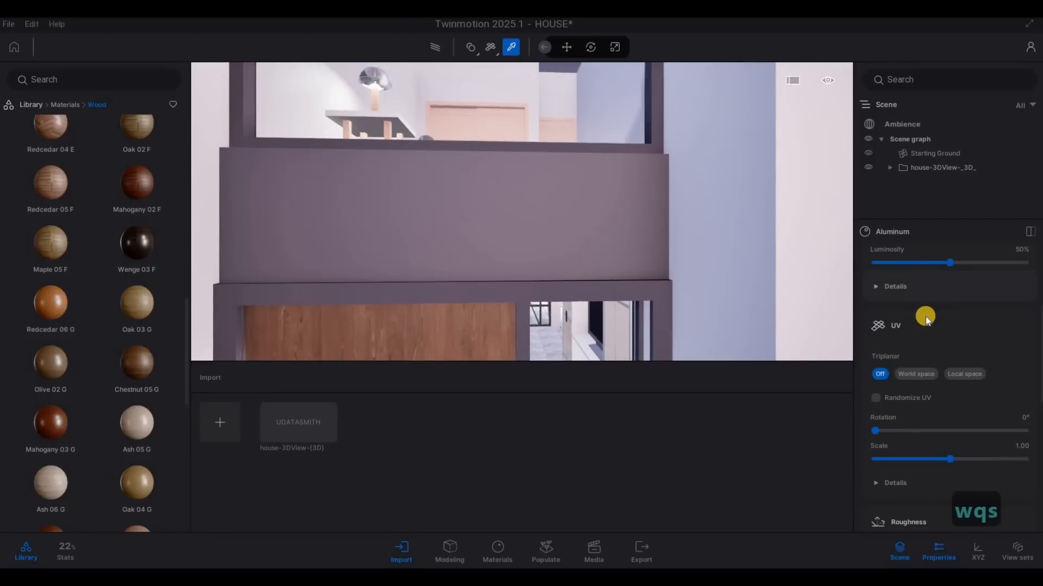
scroll(927, 318, up, 4)
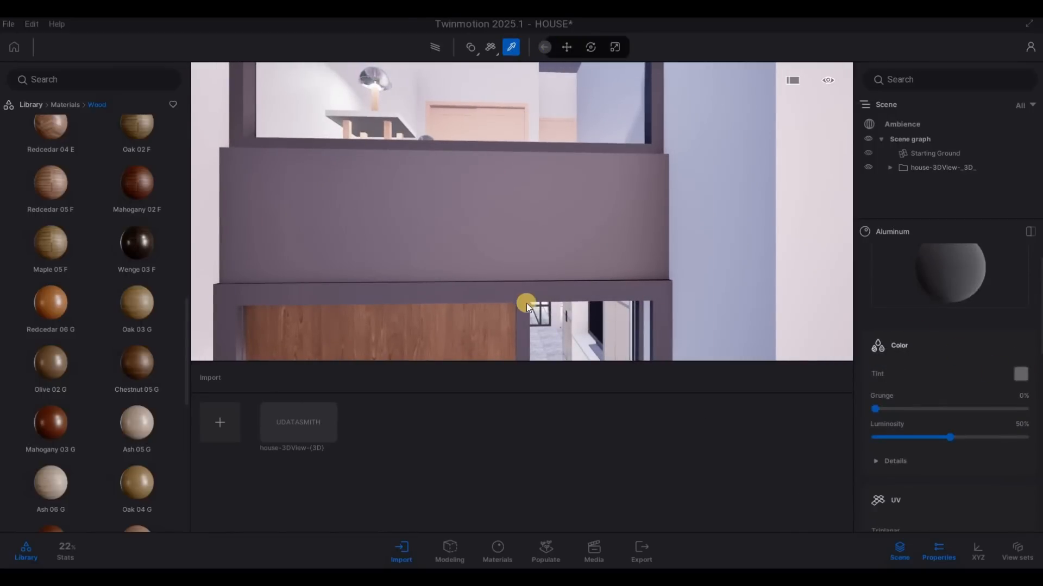
drag(511, 345, 512, 330)
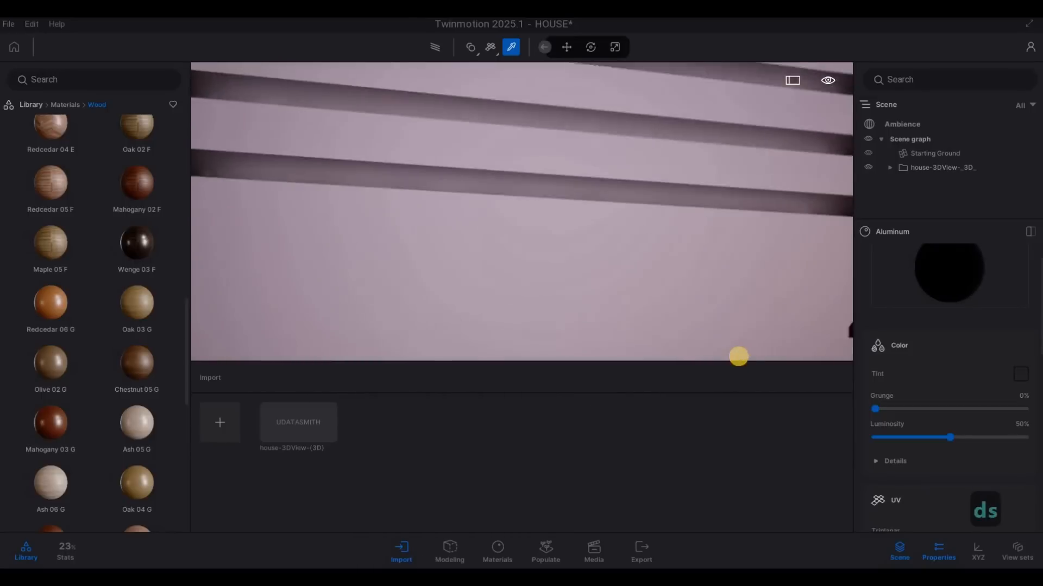
Step: Apply the near-black Aluminum material to the frame of the recessed light in the soffit above the garage door
key(a)
right_drag(738, 357, 797, 182)
key(w)
key(e)
key(w)
key(s)
key(w)
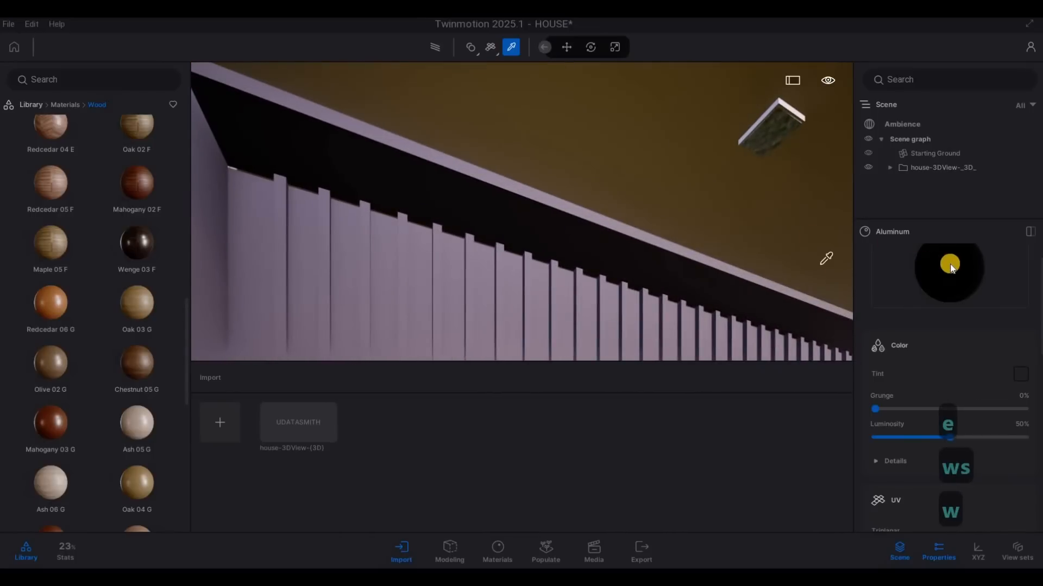
drag(950, 264, 795, 113)
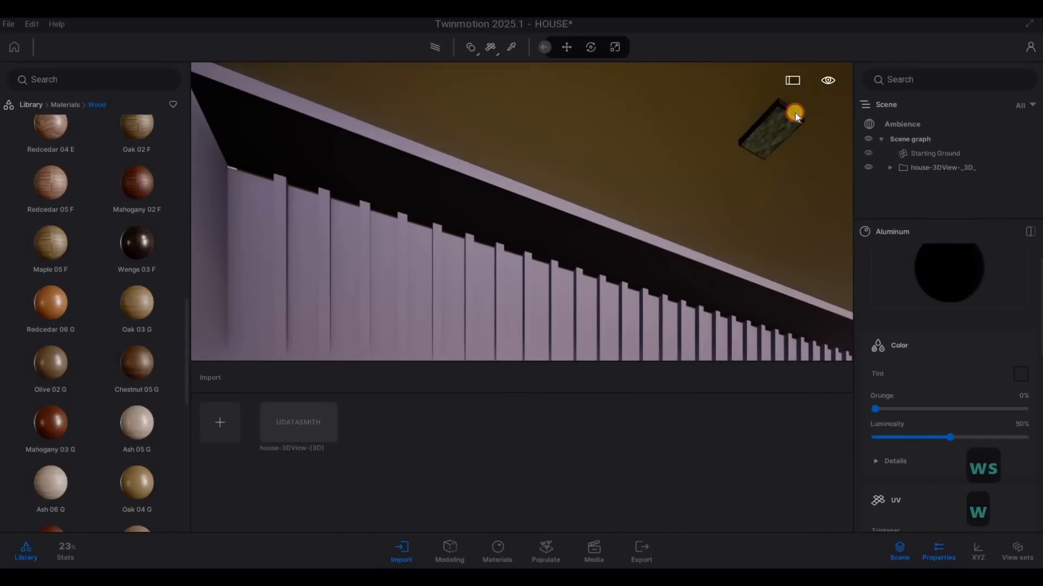
click(759, 151)
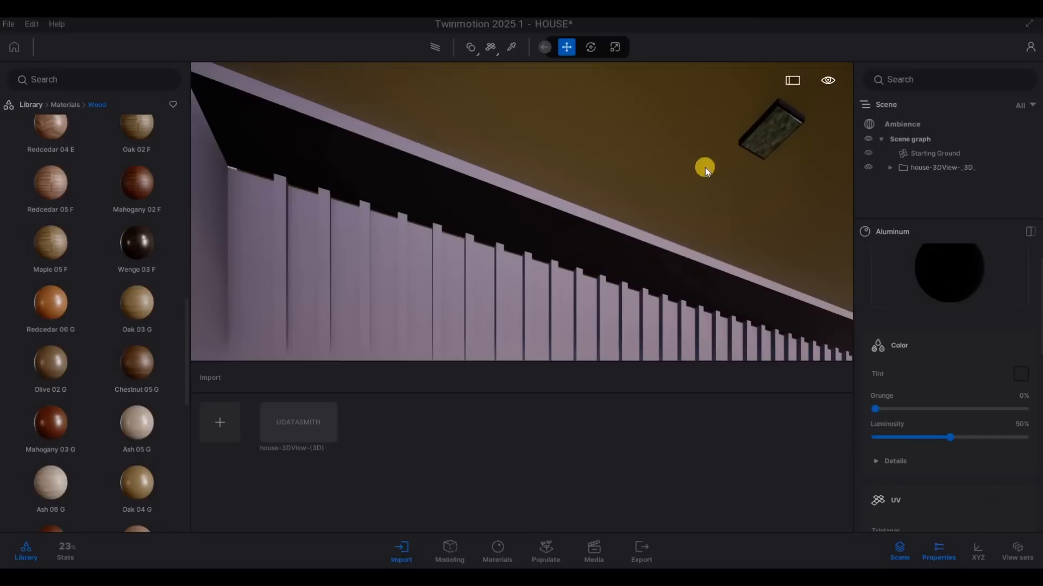
click(777, 136)
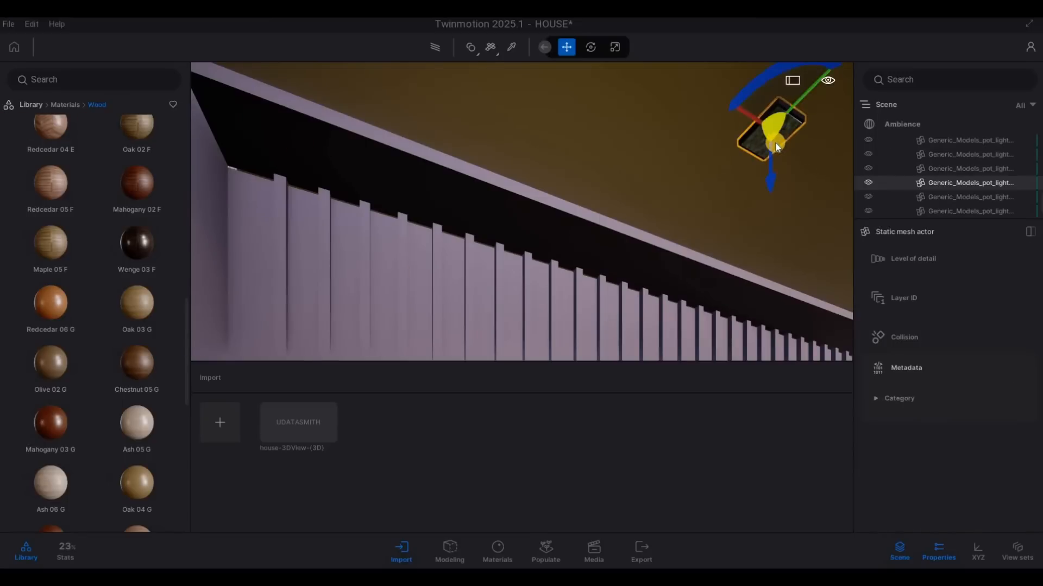
key(Escape)
key(Escape)
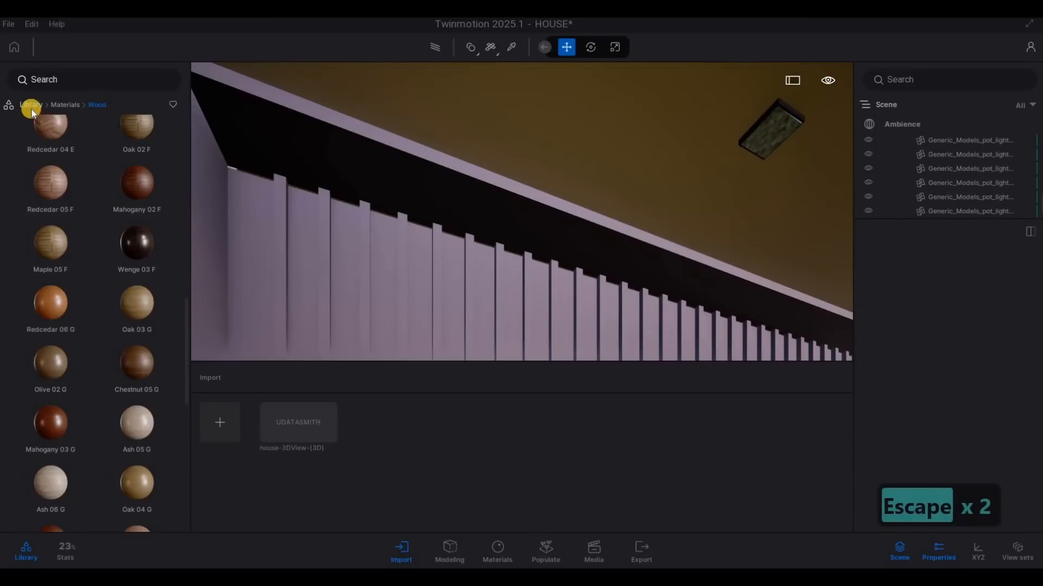
Step: Apply the Neon 01 material to the panel of the recessed light above the garage door
click(31, 105)
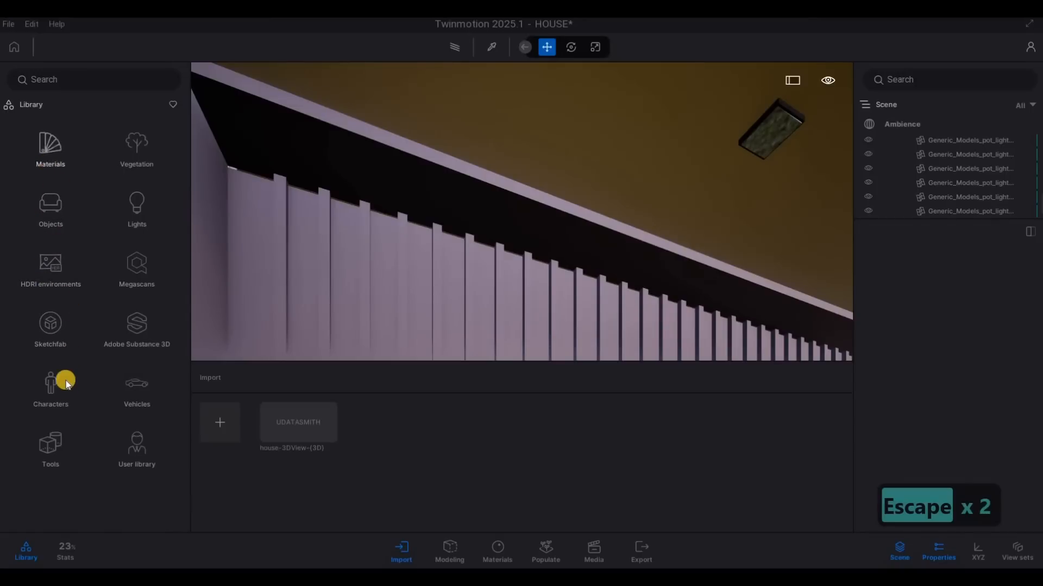
scroll(49, 448, down, 3)
drag(68, 153, 408, 144)
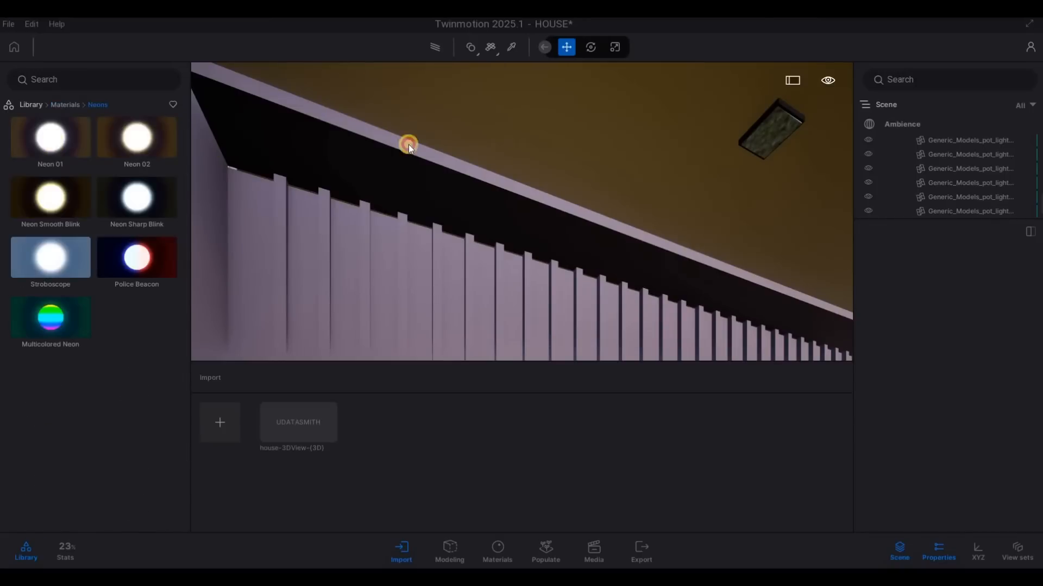
drag(765, 123, 774, 131)
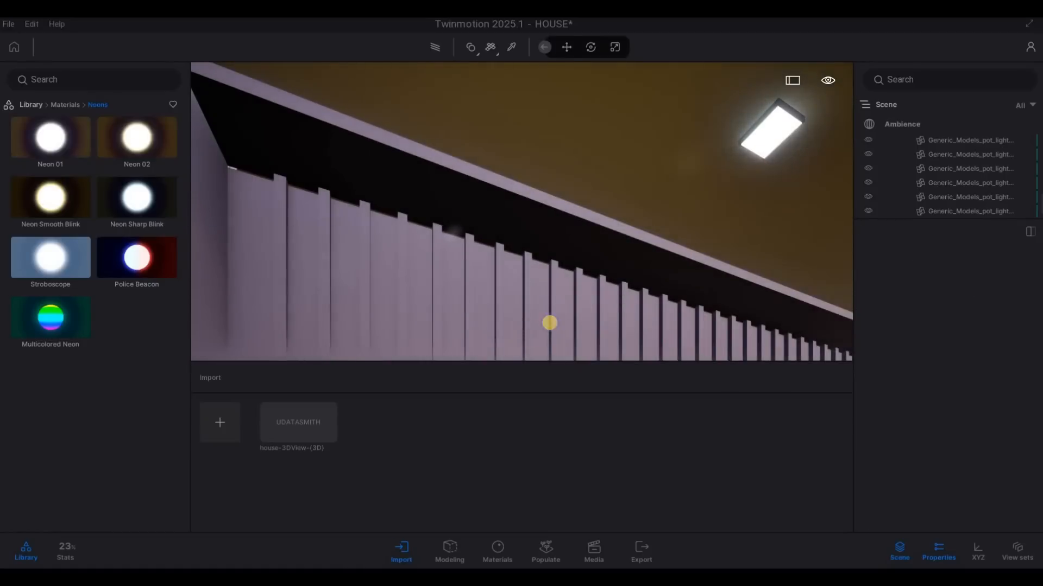
Step: Inspect the glowing recessed lights and the front facade from farther away
key(s)
key(x)
key(2)
key(q)
key(a)
key(d)
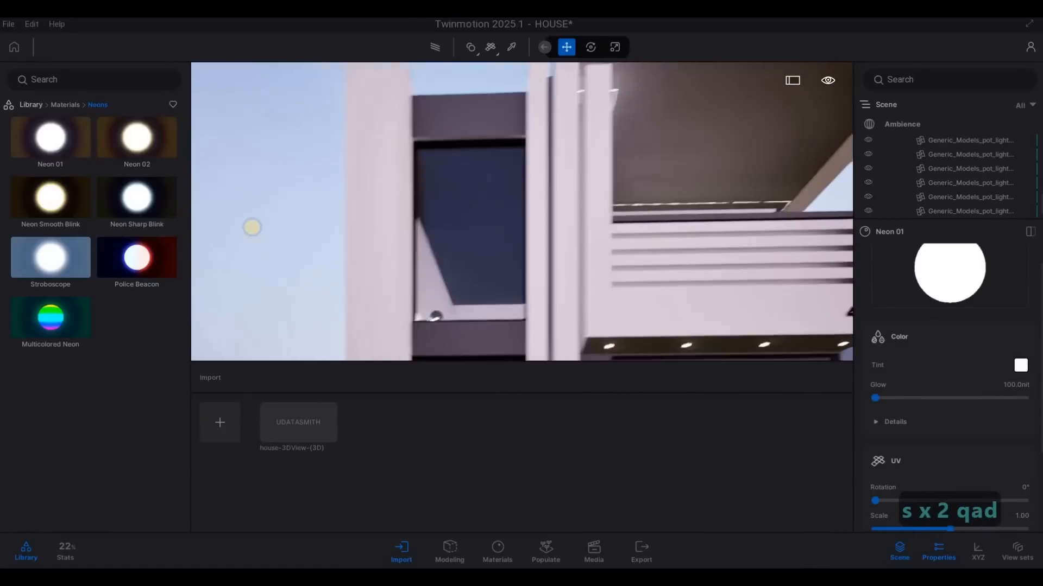
key(w)
key(q)
key(a)
Step: Select both light sources under the range hood in the kitchen
key(a)
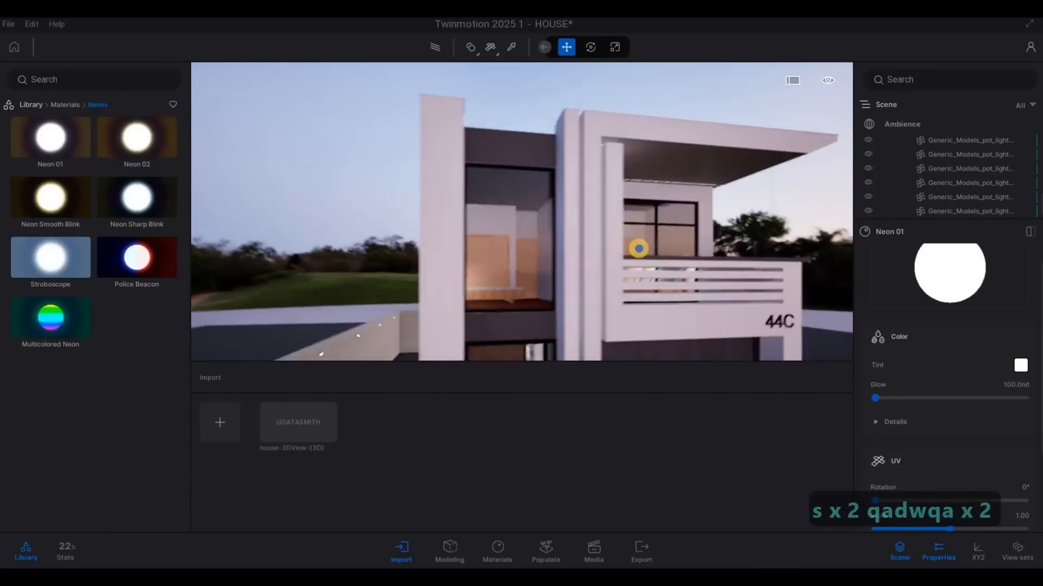
key(a)
key(w)
key(w)
key(d)
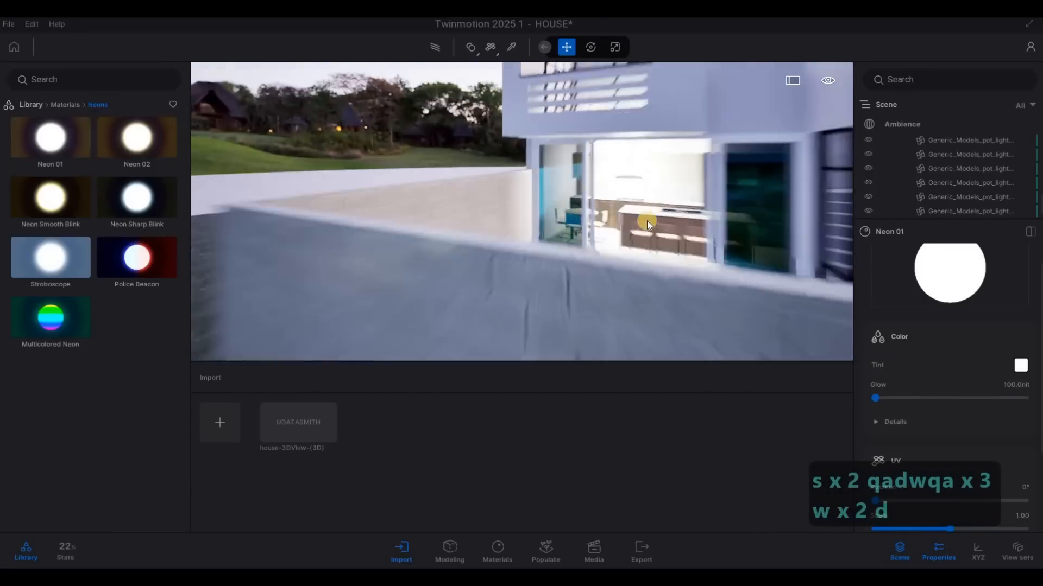
key(w)
key(d)
key(w)
key(d)
key(e)
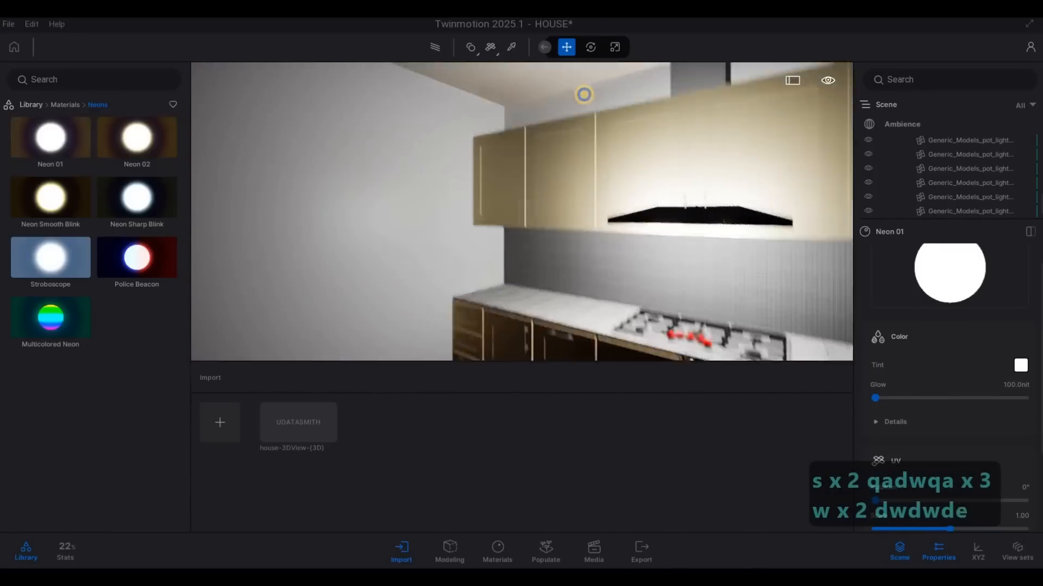
key(q)
key(w)
key(d)
key(s)
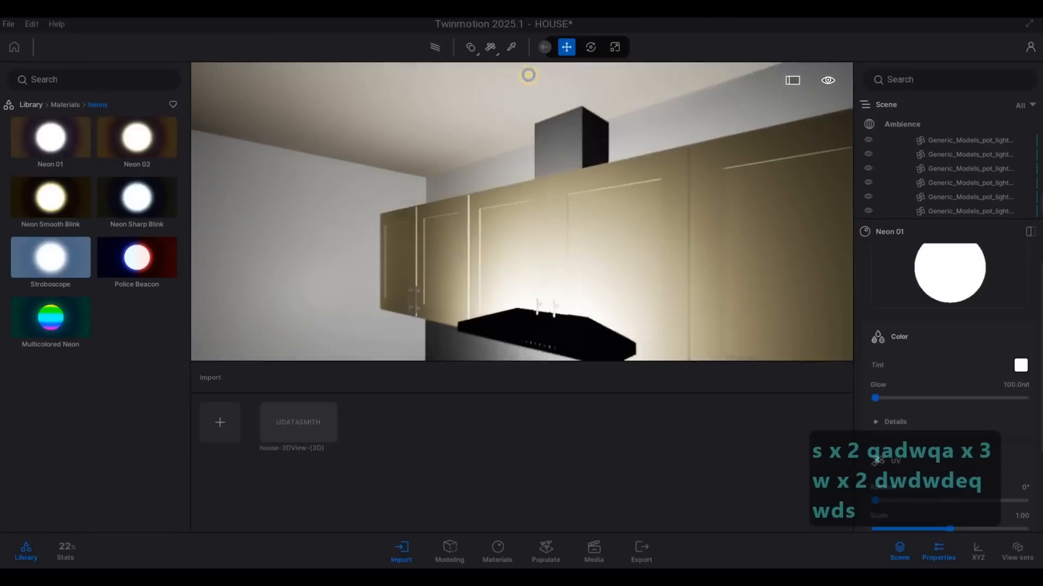
key(e)
key(e)
key(q)
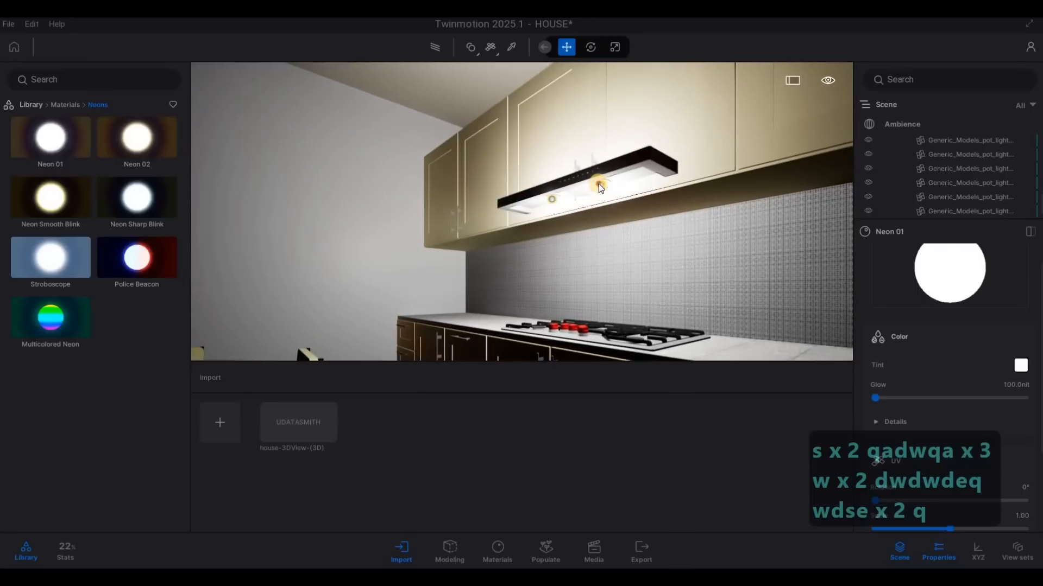
click(598, 183)
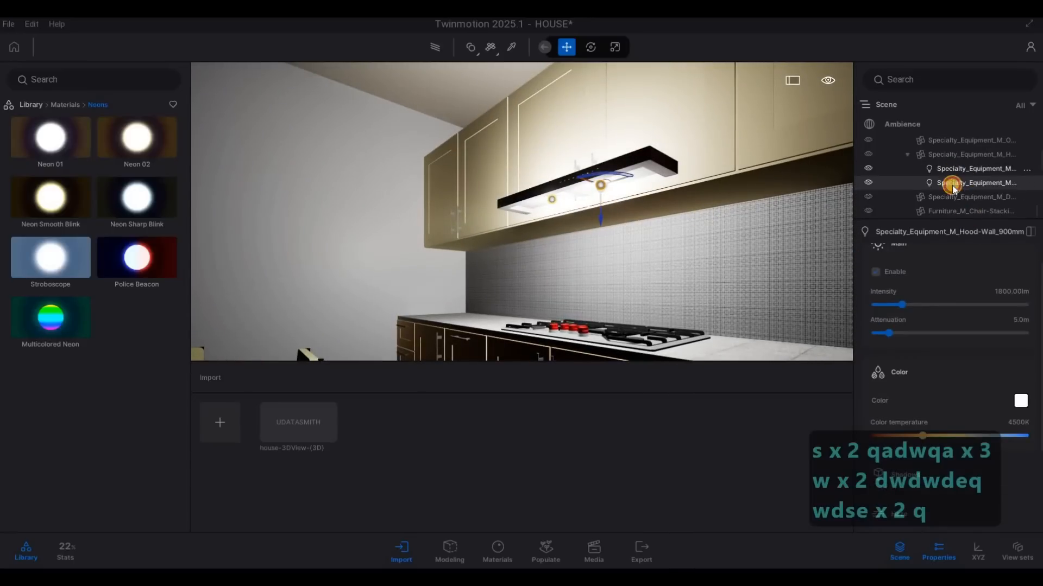
ctrl+click(953, 183)
scroll(917, 194, down, 1)
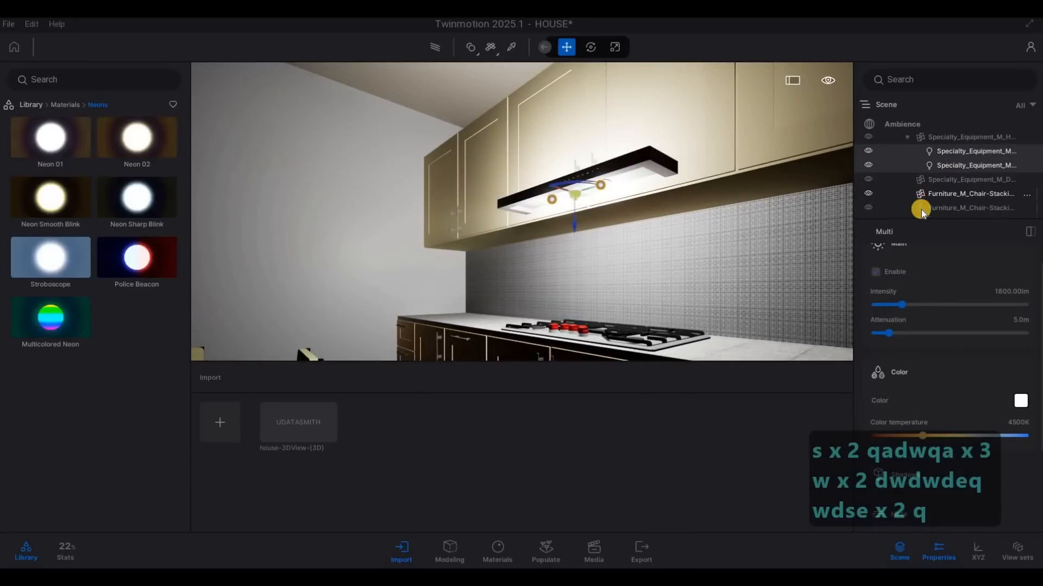
scroll(918, 210, up, 3)
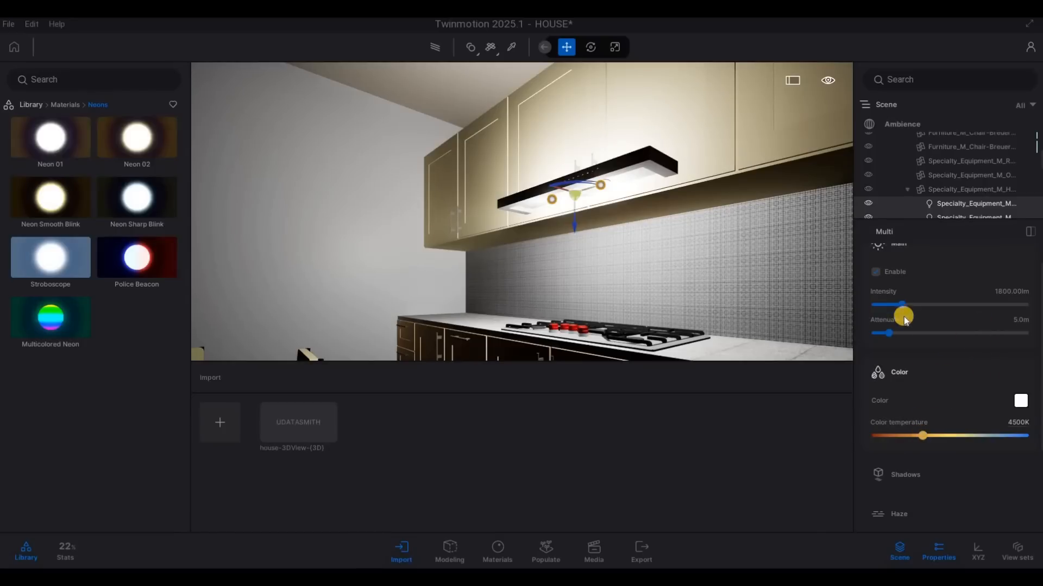
Step: Set the range hood lights' intensity to 10 lm and their color temperature to 2164K
drag(877, 301, 877, 303)
drag(914, 431, 892, 434)
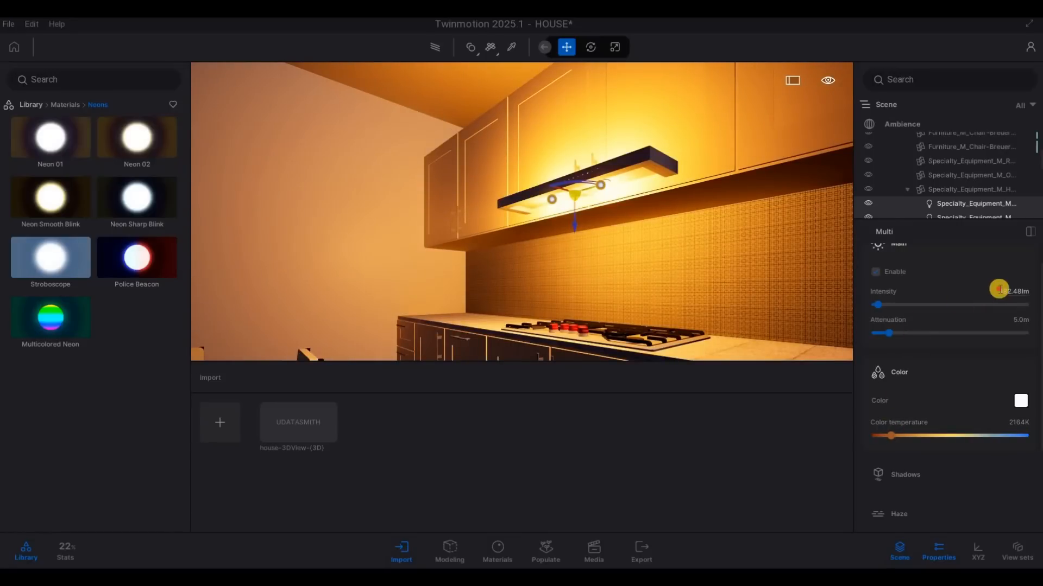
text(1)
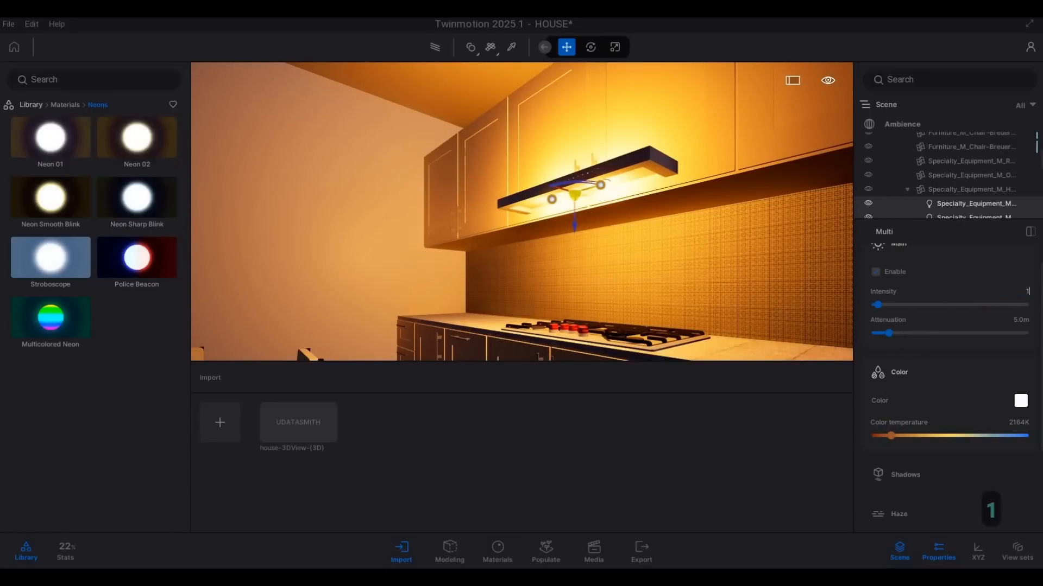
text(0)
key(Return)
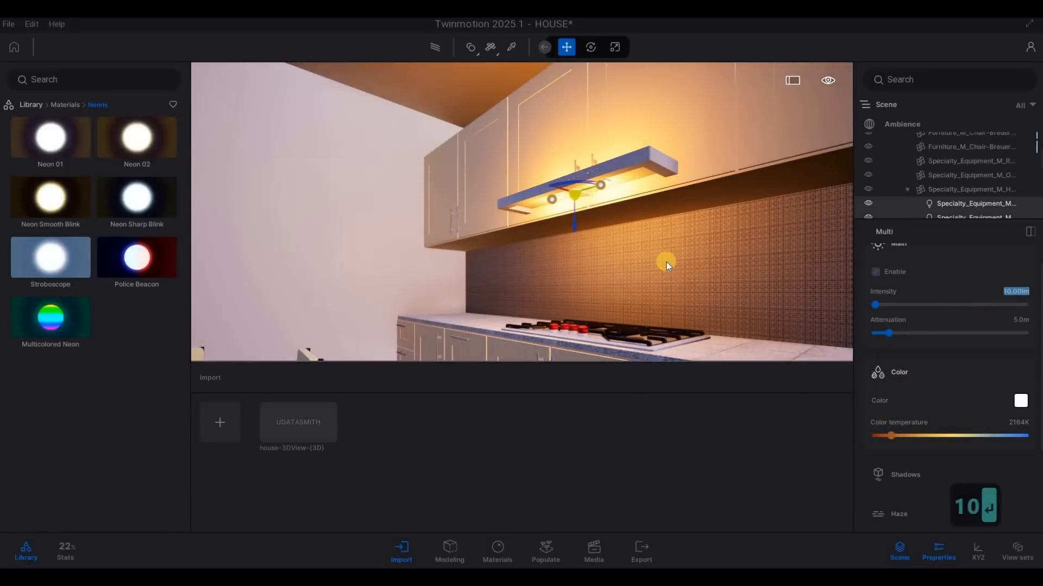
scroll(756, 262, down, 5)
key(Escape)
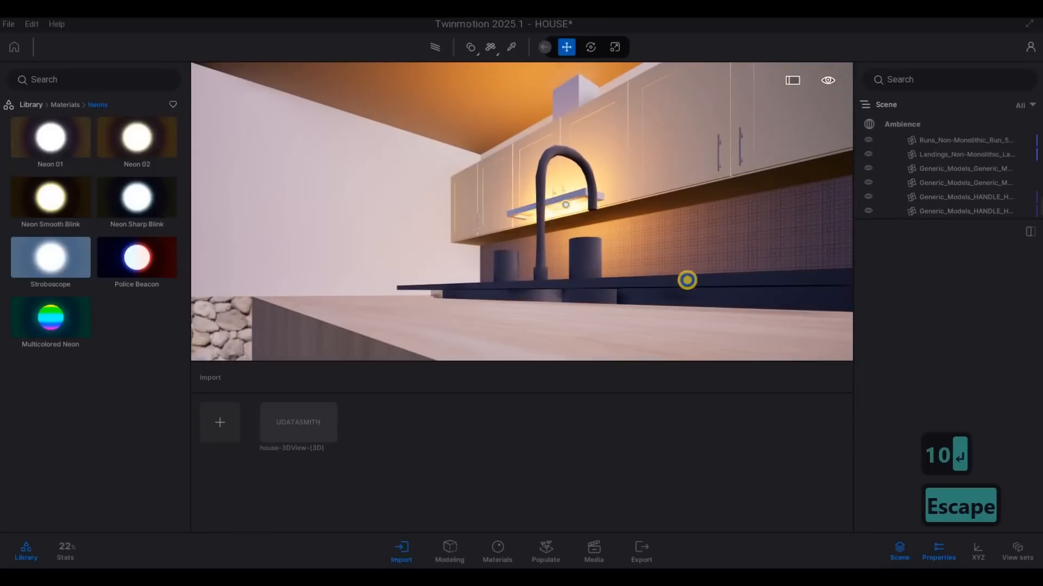
Step: Select the light sources of all the table lamps on the bedroom nightstands
right_drag(687, 280, 735, 301)
key(s)
key(q)
key(s)
key(s)
key(d)
key(s)
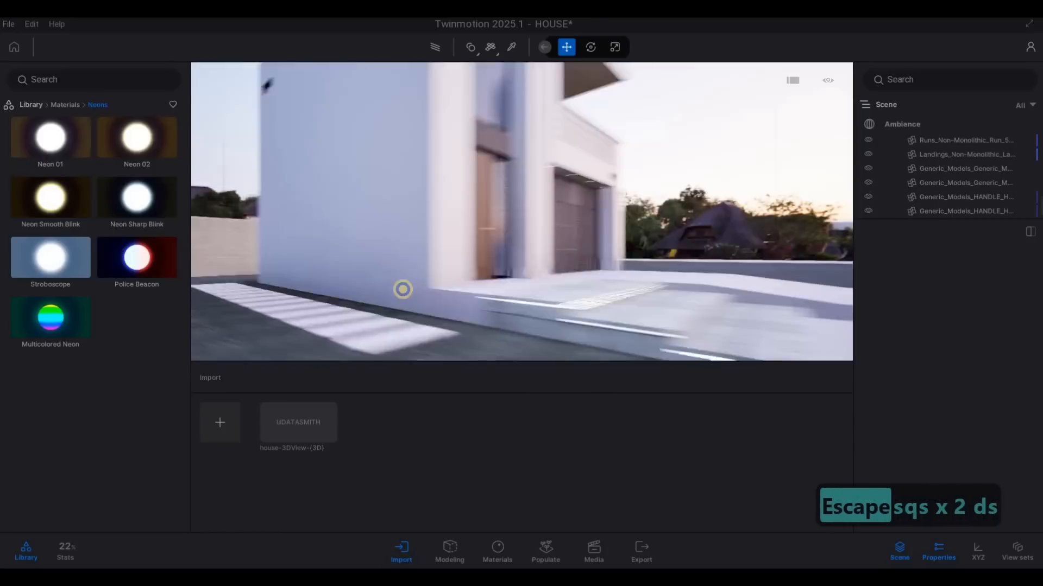
key(d)
key(w)
key(q)
key(d)
key(w)
key(q)
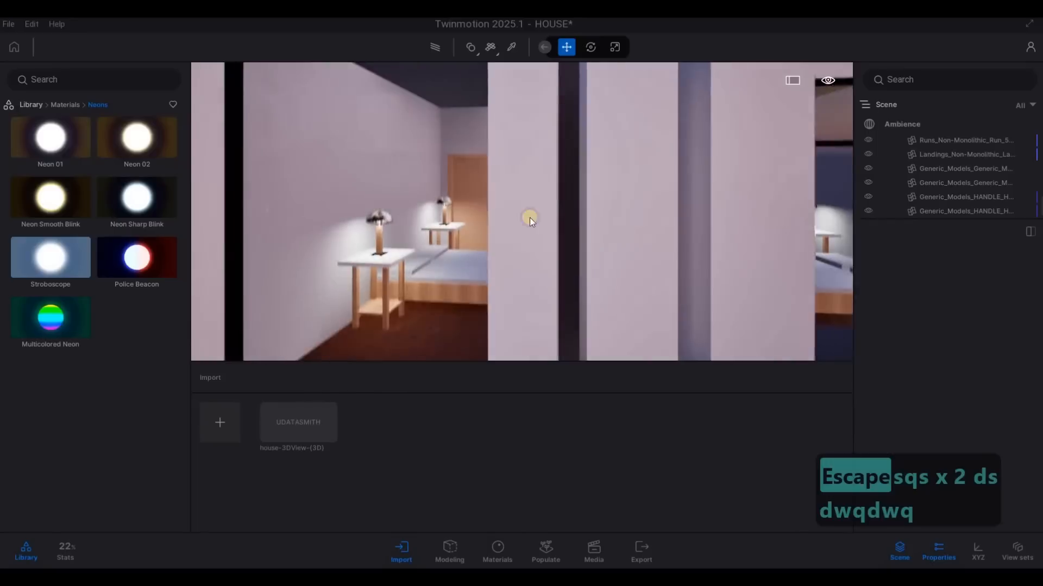
key(w)
key(e)
key(w)
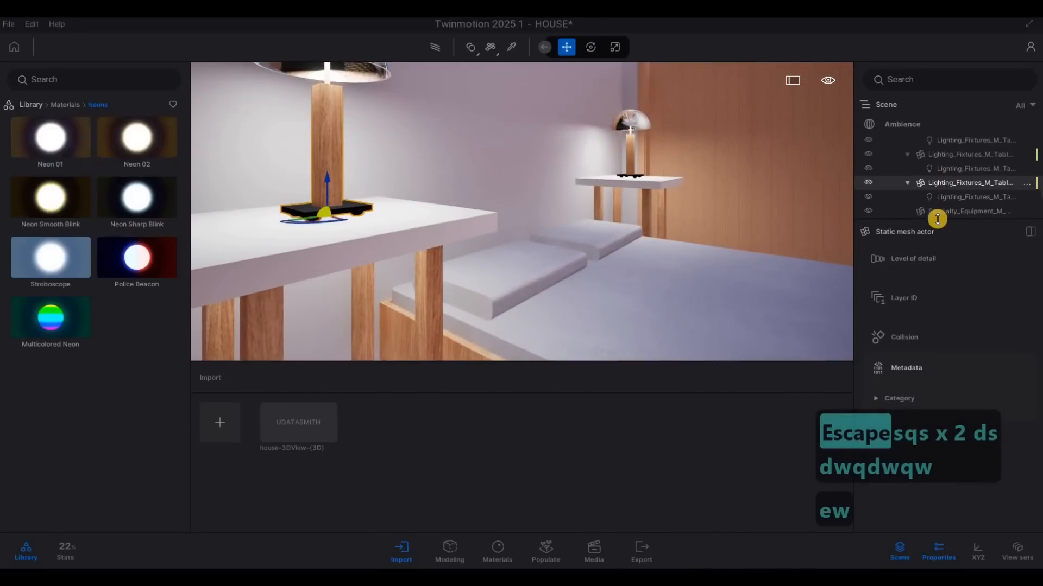
click(950, 169)
ctrl+click(958, 194)
scroll(953, 167, up, 1)
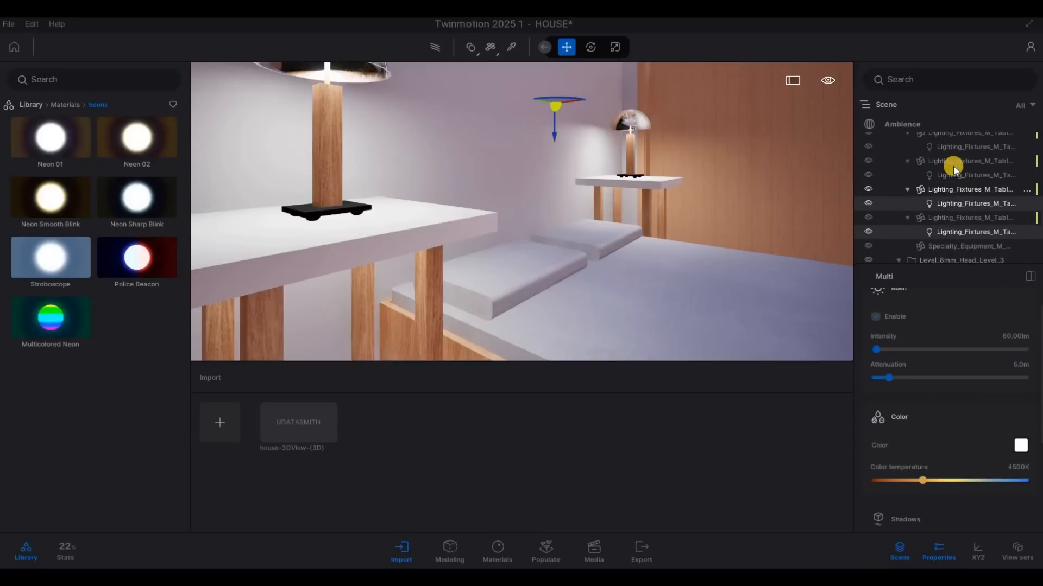
scroll(954, 178, up, 3)
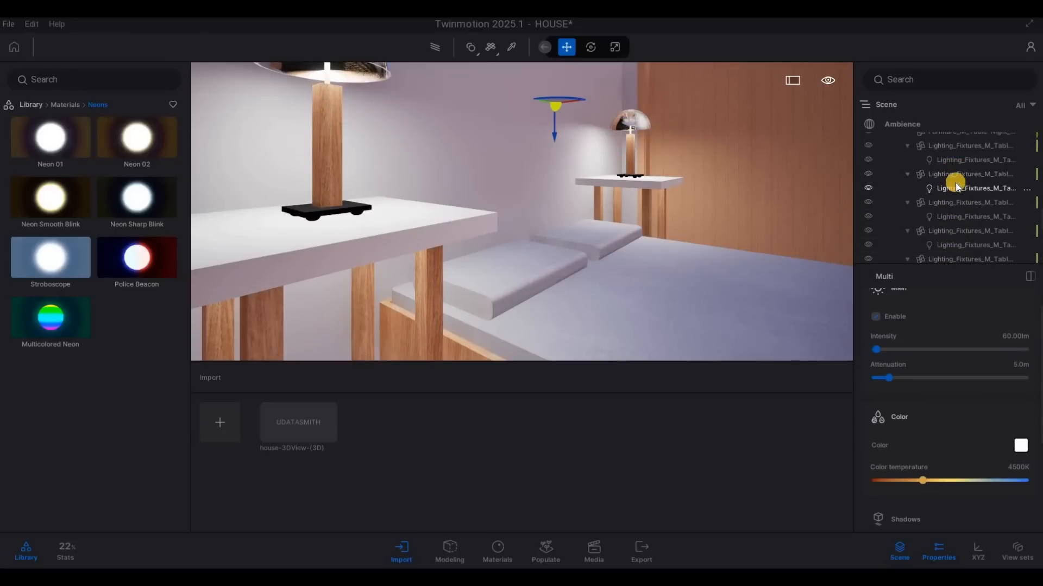
scroll(955, 186, up, 3)
click(944, 243)
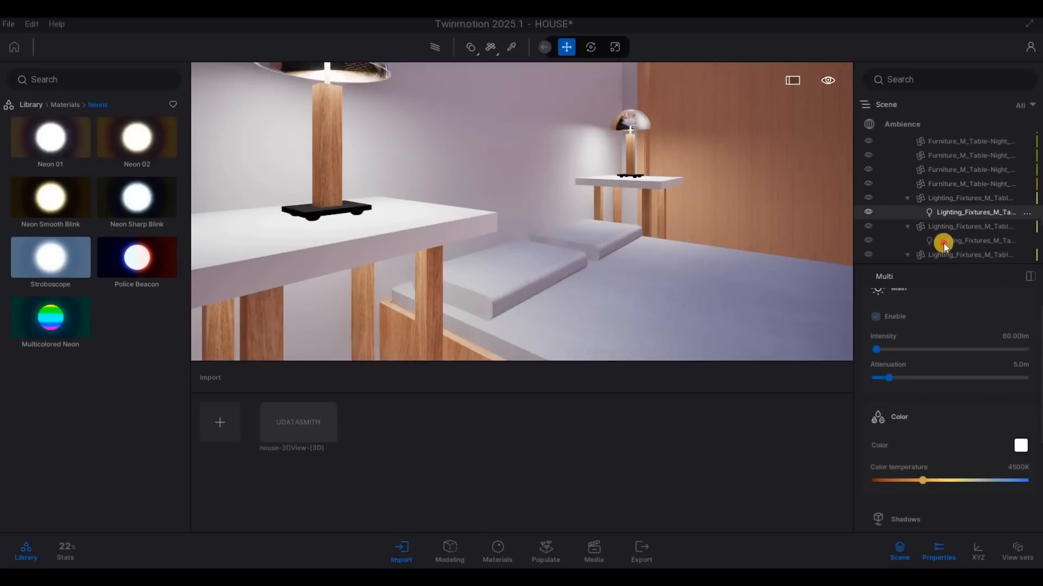
scroll(950, 239, down, 2)
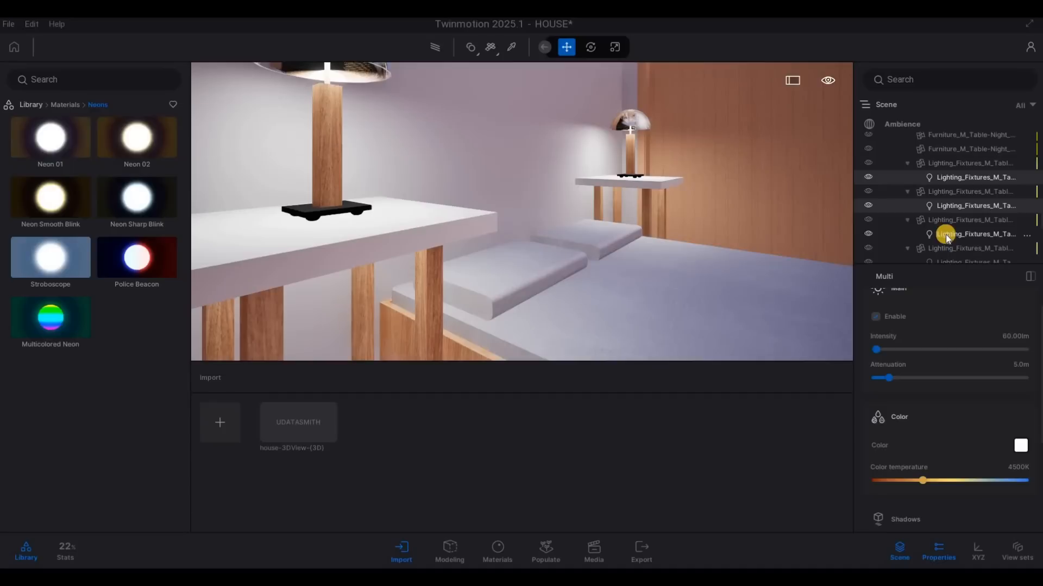
scroll(958, 231, down, 3)
ctrl+click(956, 212)
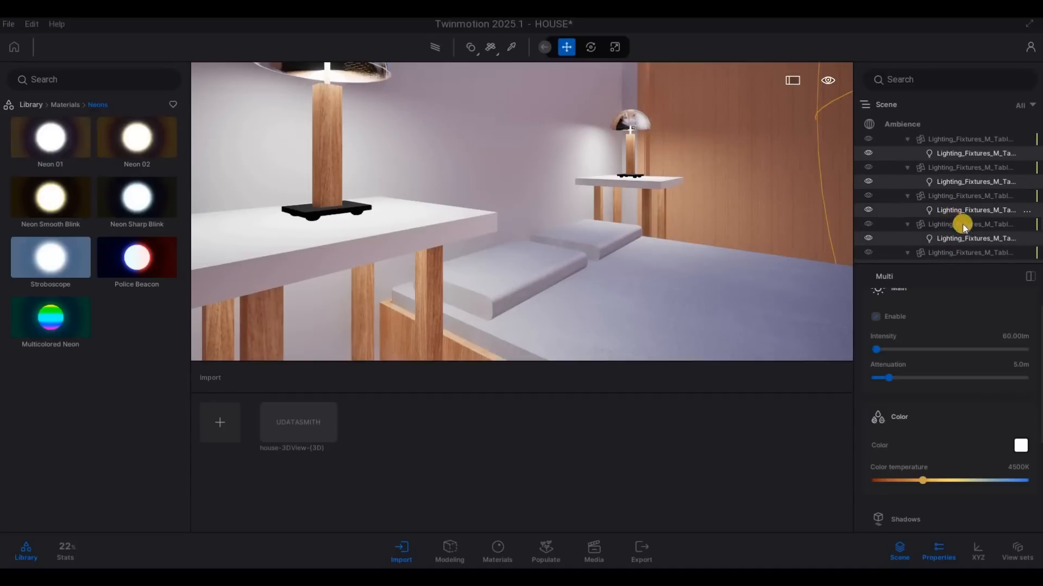
scroll(959, 224, down, 2)
scroll(950, 240, down, 2)
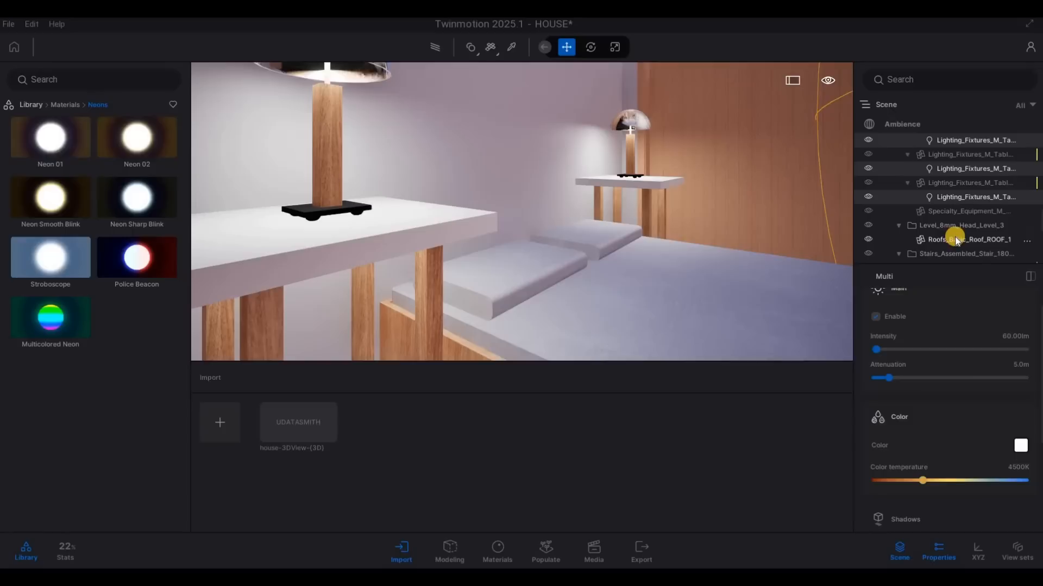
scroll(950, 239, down, 1)
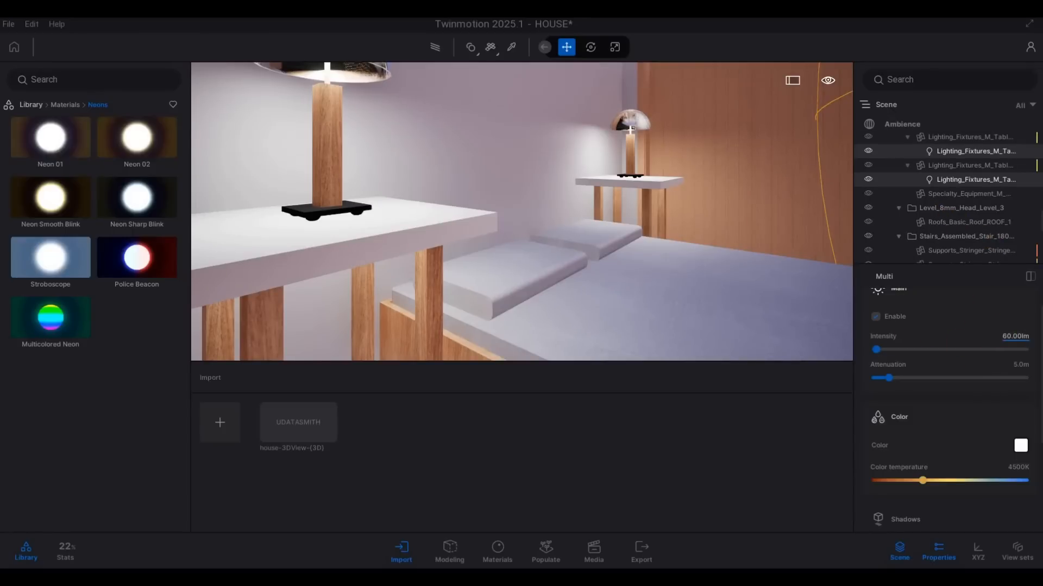
Step: Set the table lamp lights' intensity to 10 lm and their color temperature to 3088K
text(10)
key(Return)
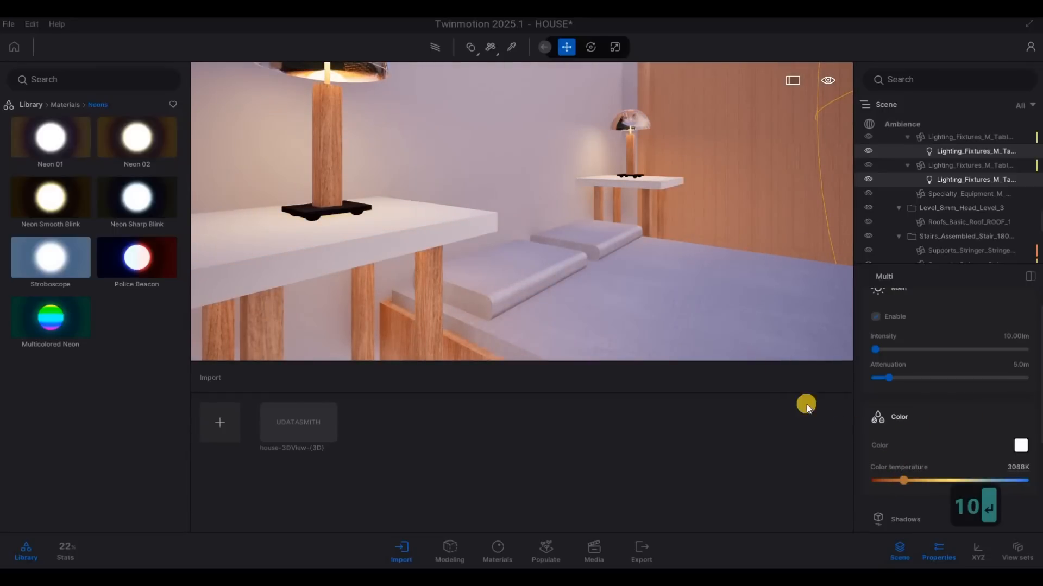
click(698, 291)
key(s)
key(a)
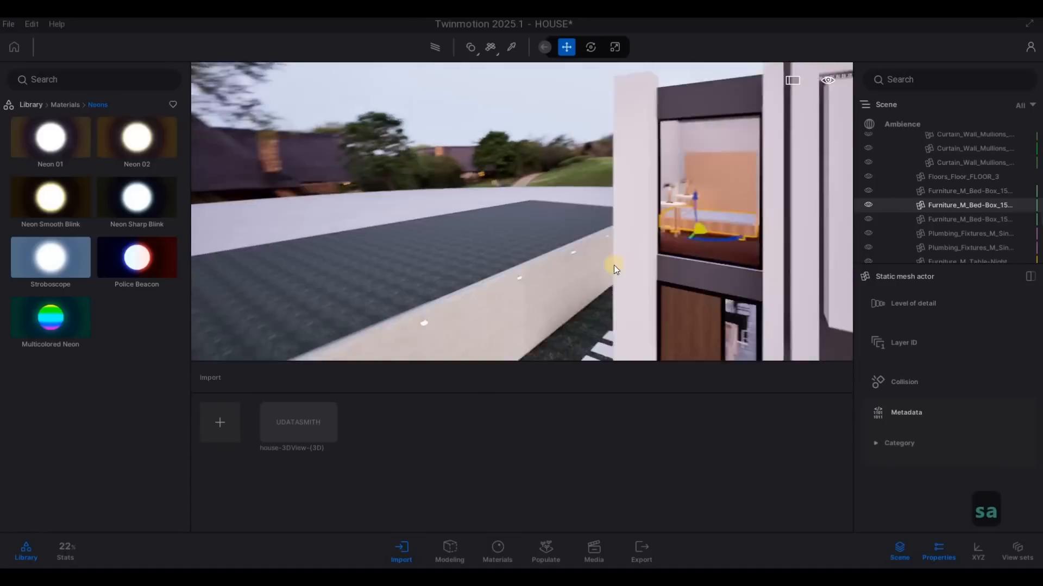
key(Escape)
Step: Sample the Neon 01 material from a light on the block boundary wall and set its tint to pale yellow FFFCAF
key(a)
key(e)
key(w)
key(w)
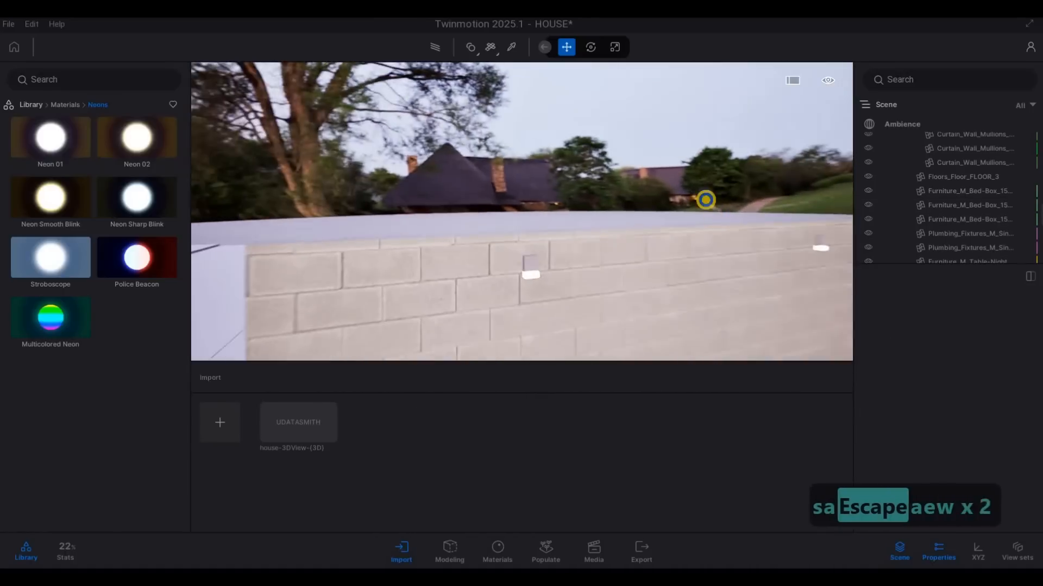
key(e)
key(w)
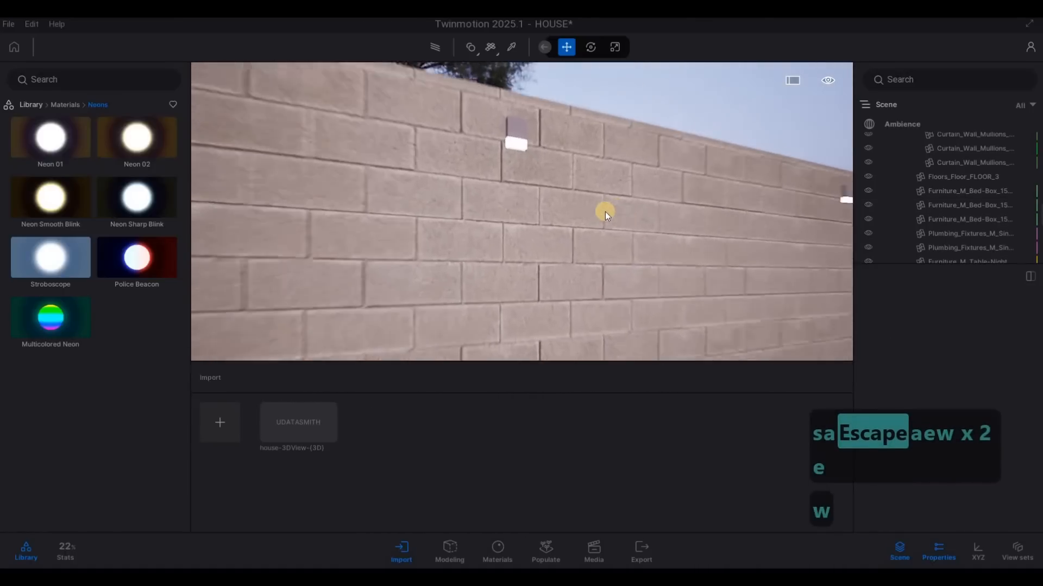
key(q)
key(e)
key(a)
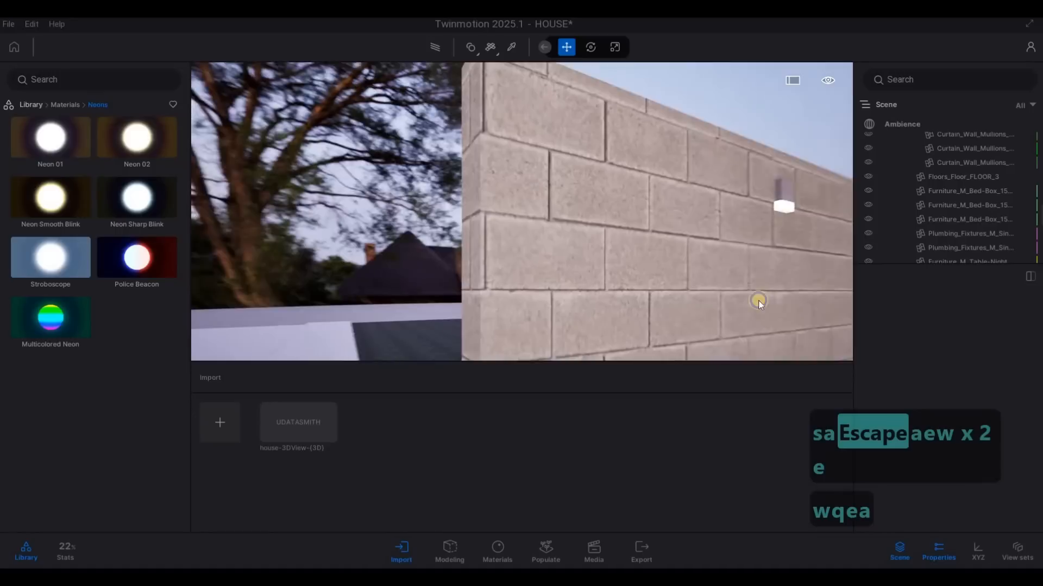
key(d)
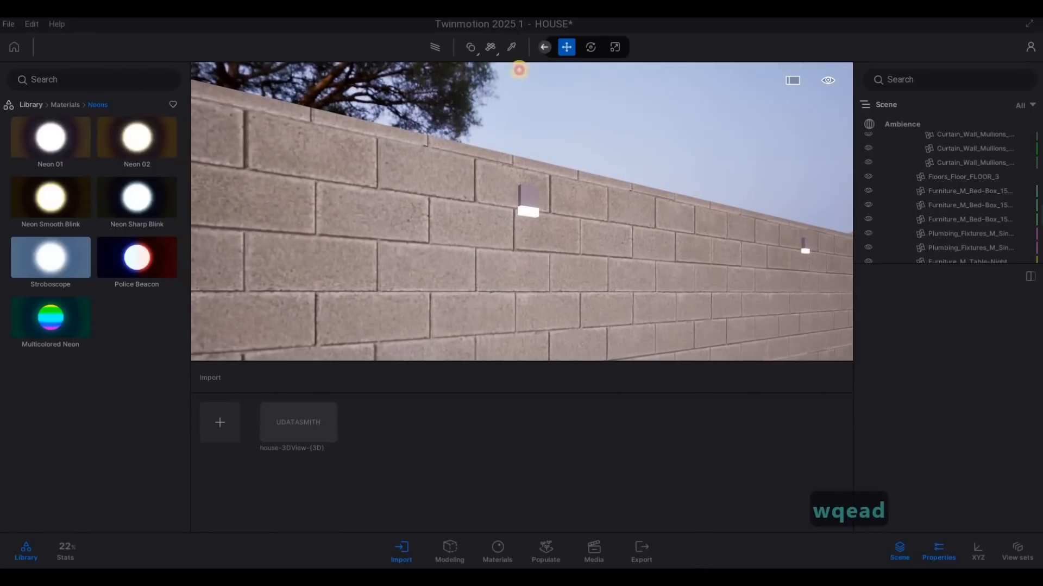
click(535, 212)
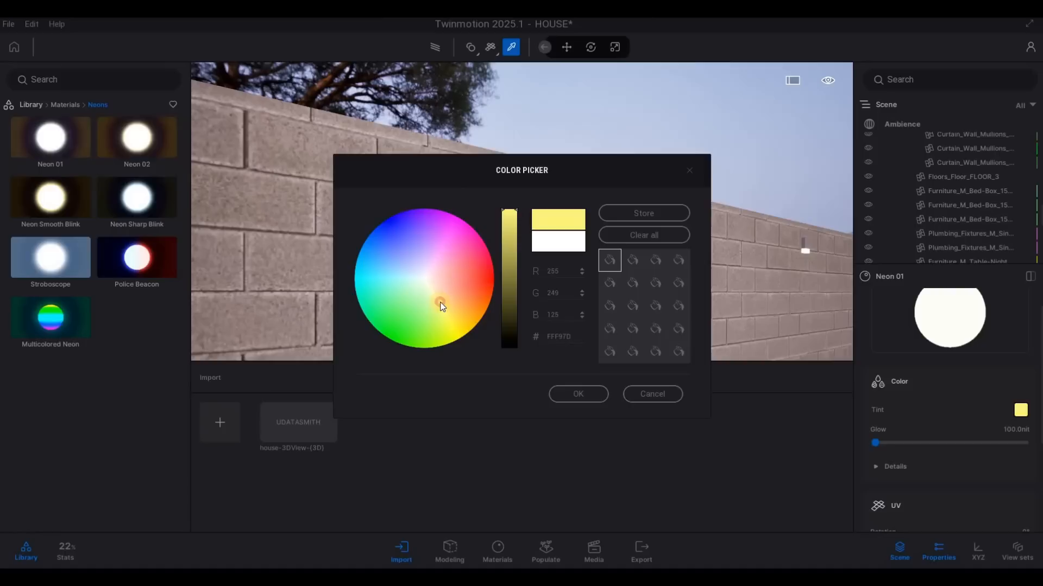
click(577, 393)
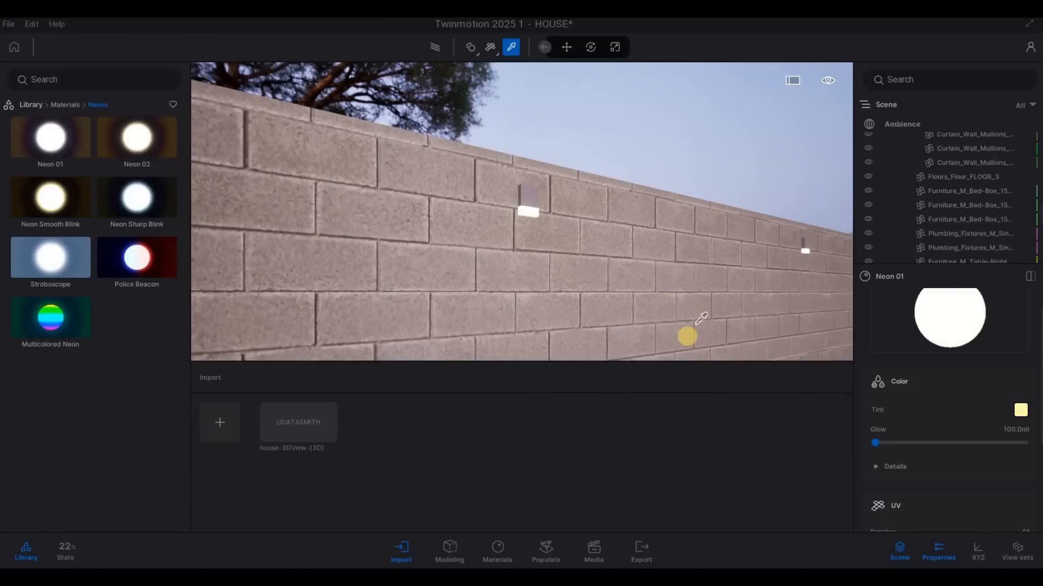
key(Escape)
key(Escape)
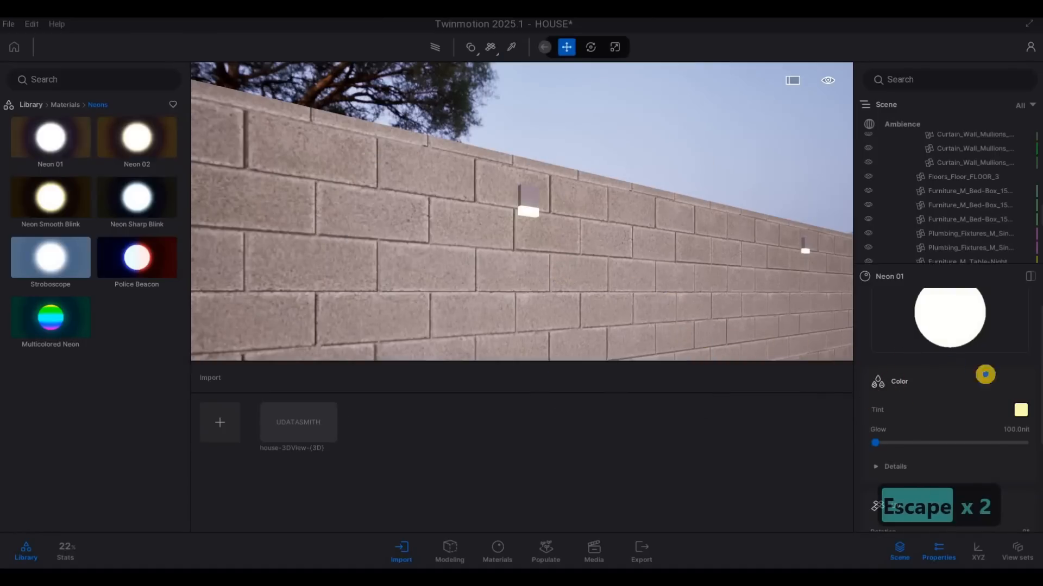
Step: Change the tint of the boundary wall lights' Neon 01 material to warm orange FFCC69
key(s)
key(w)
key(q)
key(a)
key(s)
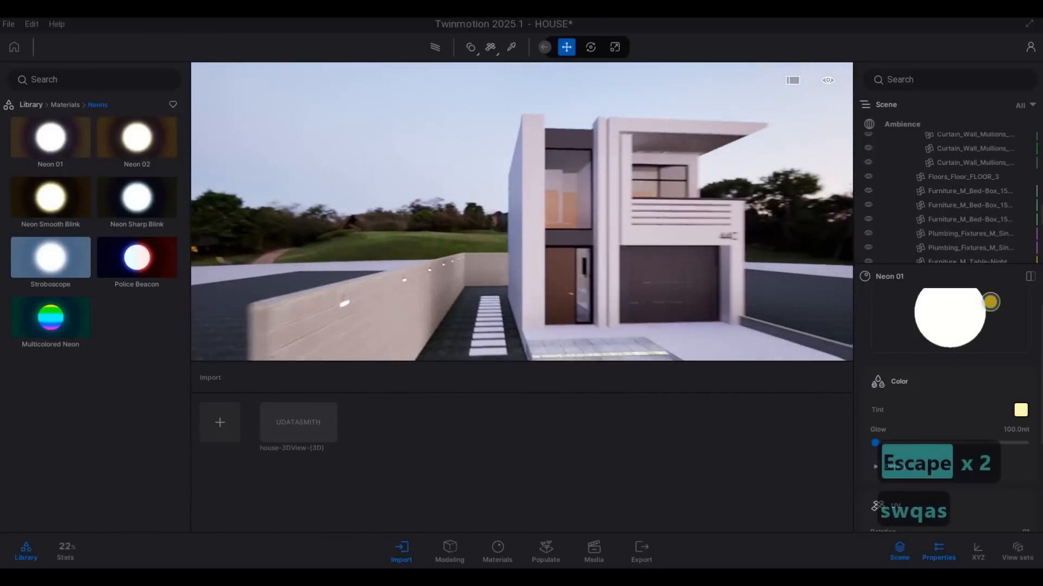
key(w)
key(e)
key(s)
key(d)
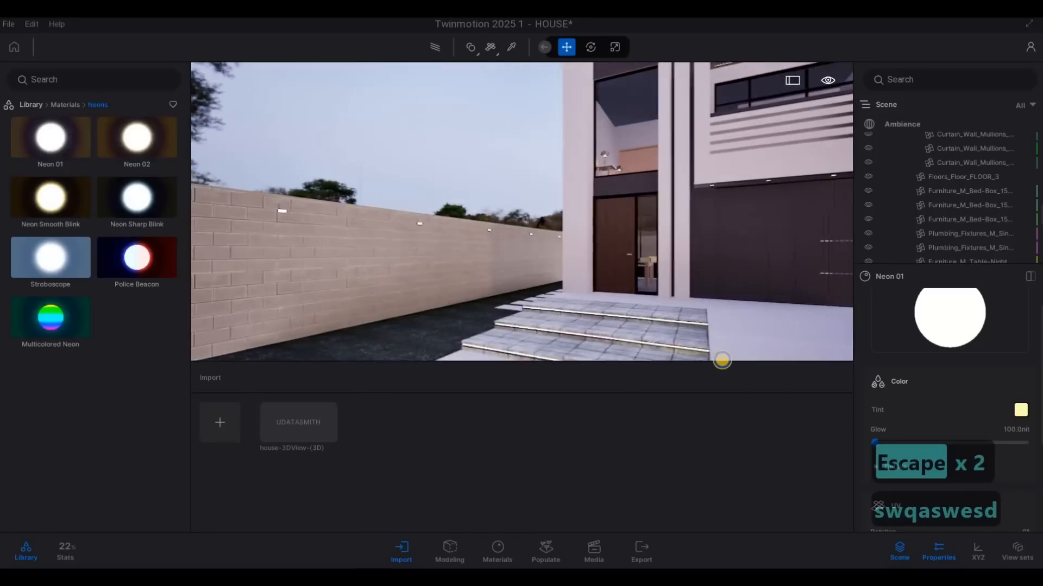
key(a)
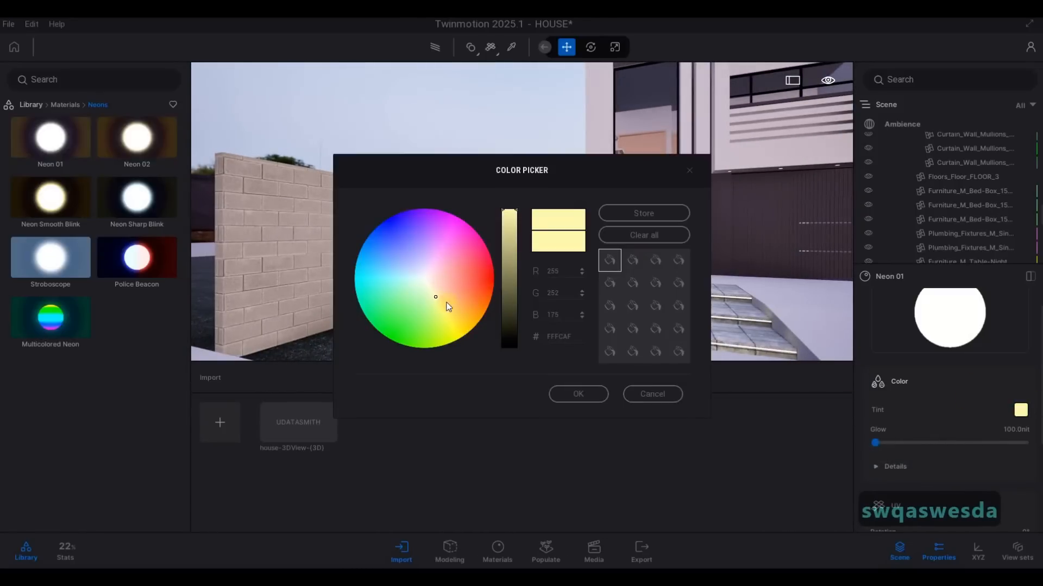
click(443, 308)
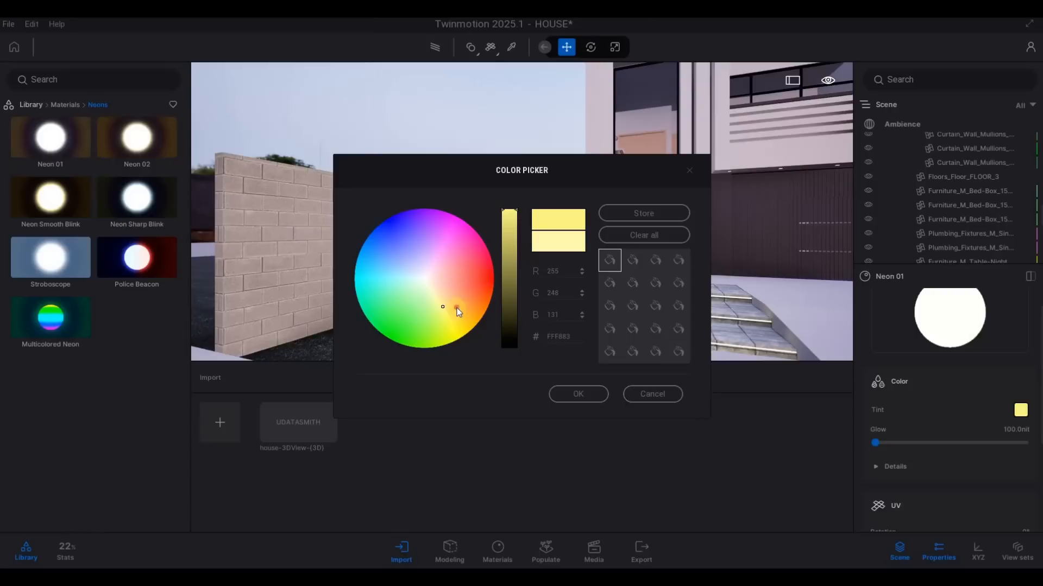
click(456, 307)
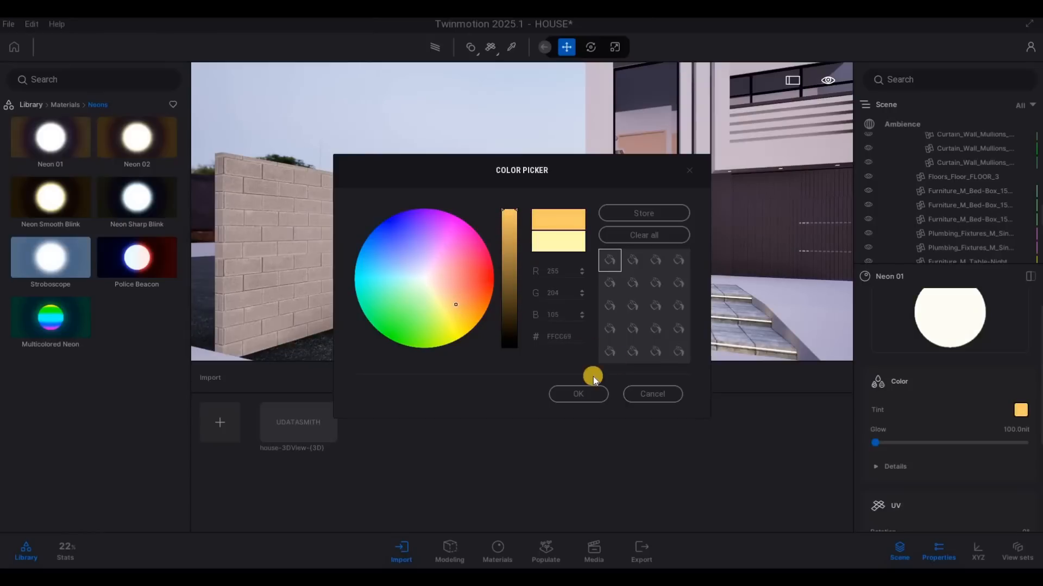
click(578, 394)
Step: Examine the glow of the boundary wall lights and the house's front exterior from several viewpoints
key(a)
right_drag(631, 254, 34, 103)
key(Escape)
key(a)
key(s)
key(s)
key(w)
key(w)
key(a)
key(d)
key(d)
key(d)
key(w)
key(a)
key(d)
key(s)
key(w)
key(Escape)
key(a)
key(q)
Step: Apply the Grass 4 material from the Nature ground materials to the ground around the house
click(33, 103)
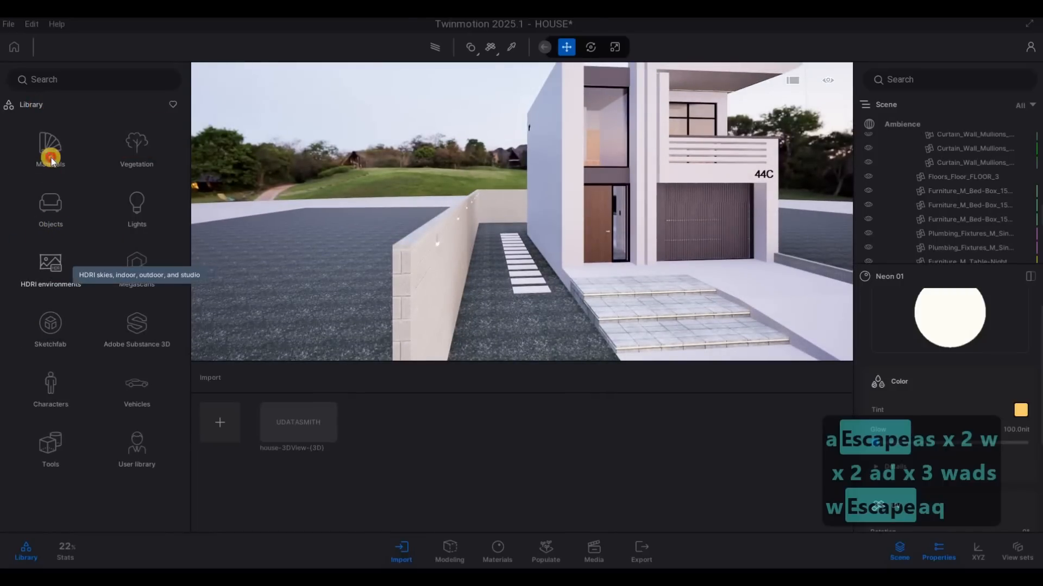
click(48, 332)
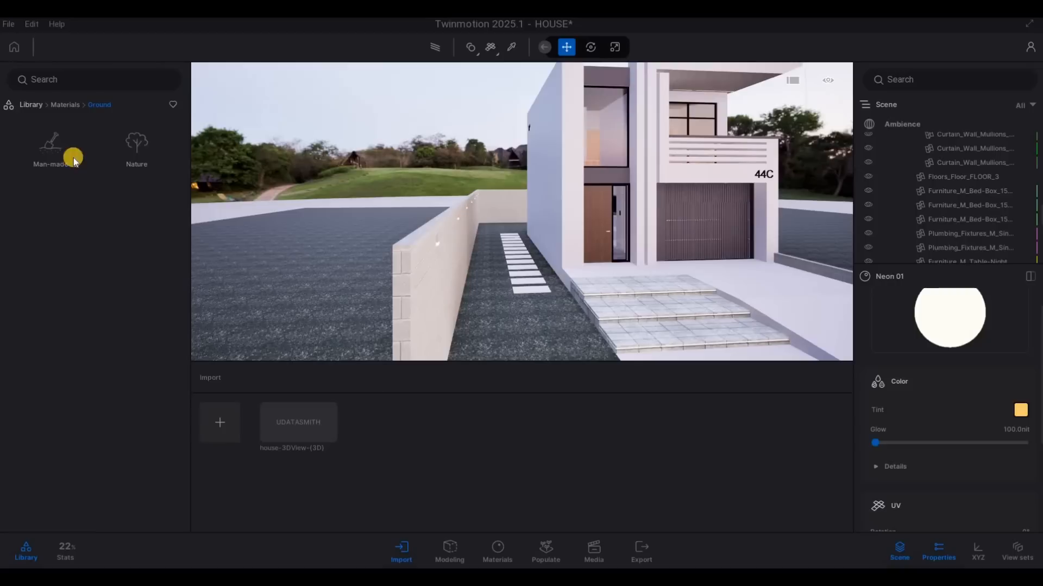
click(139, 162)
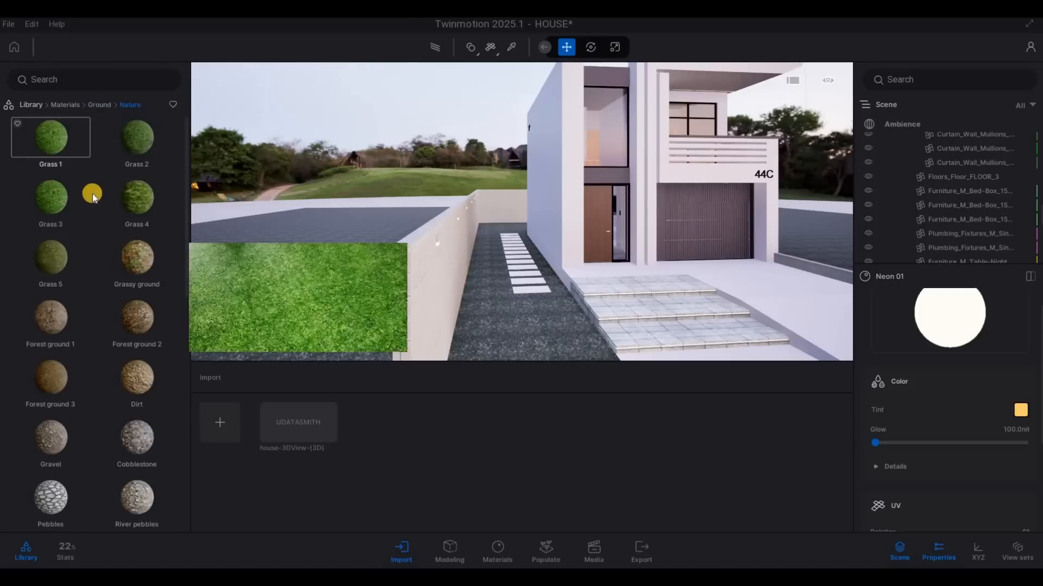
drag(143, 198, 471, 337)
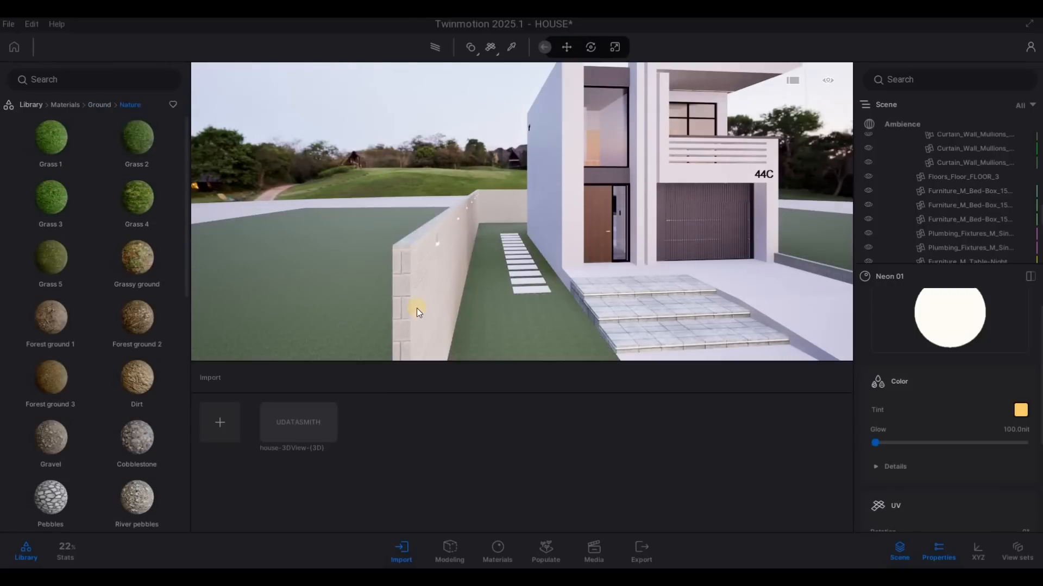
drag(502, 298, 477, 296)
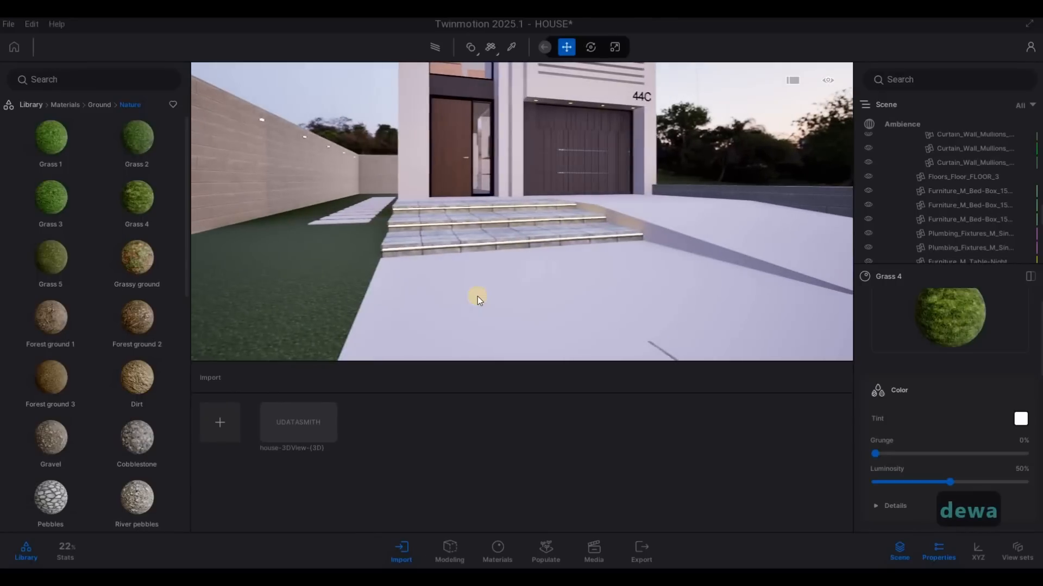
Step: Apply the man-made ground material Concrete road 5 to the sidewalk in front of the plot and set its UV scale to 10.00
click(99, 105)
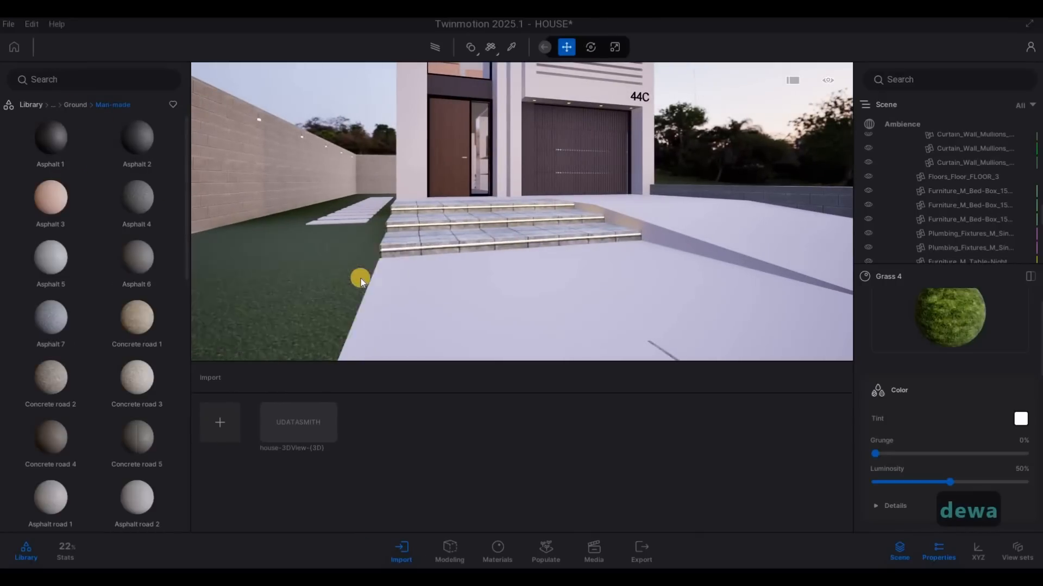
key(s)
key(s)
key(a)
key(q)
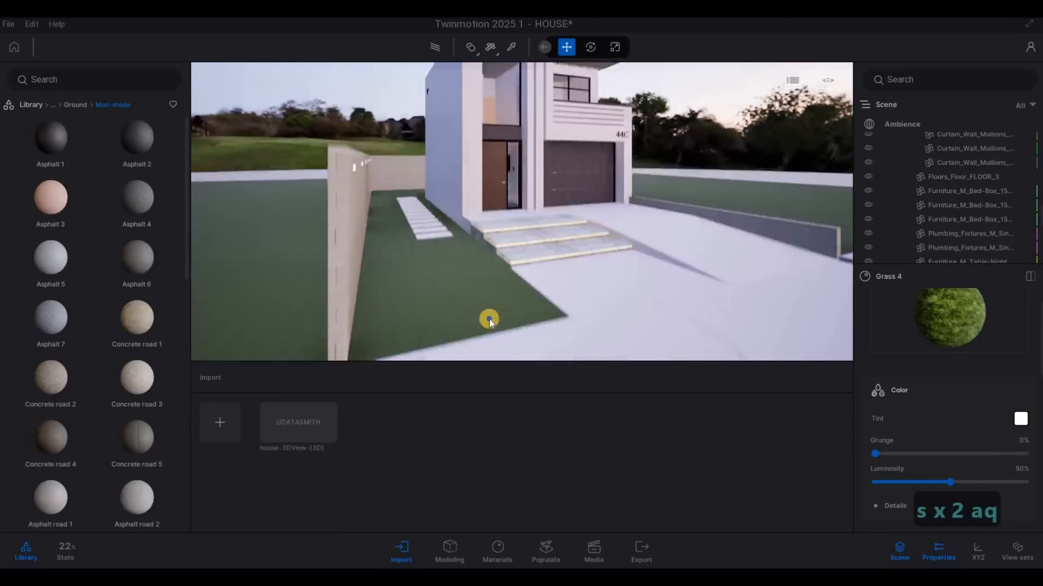
key(s)
scroll(149, 347, down, 1)
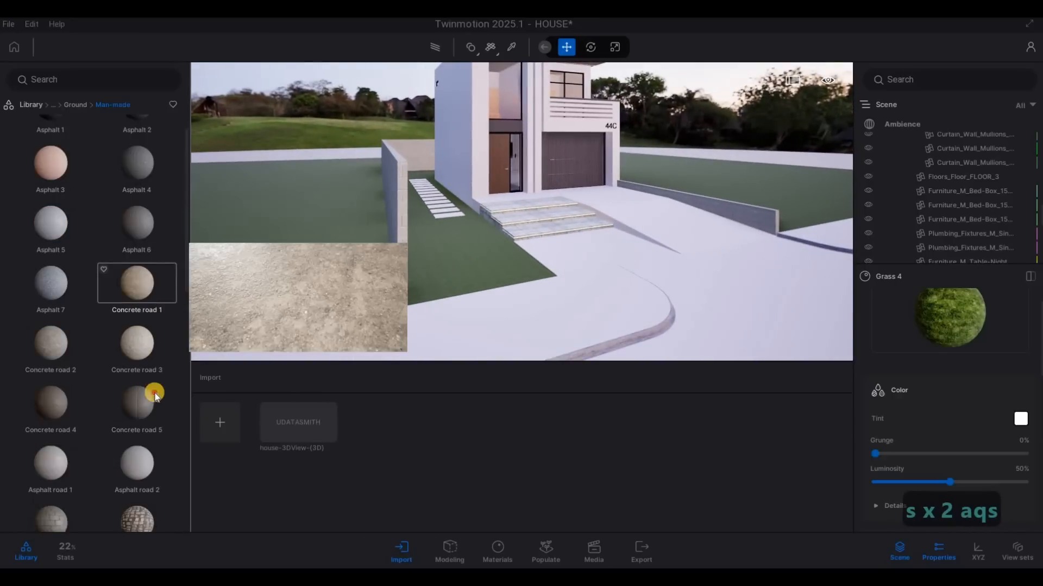
drag(468, 347, 484, 343)
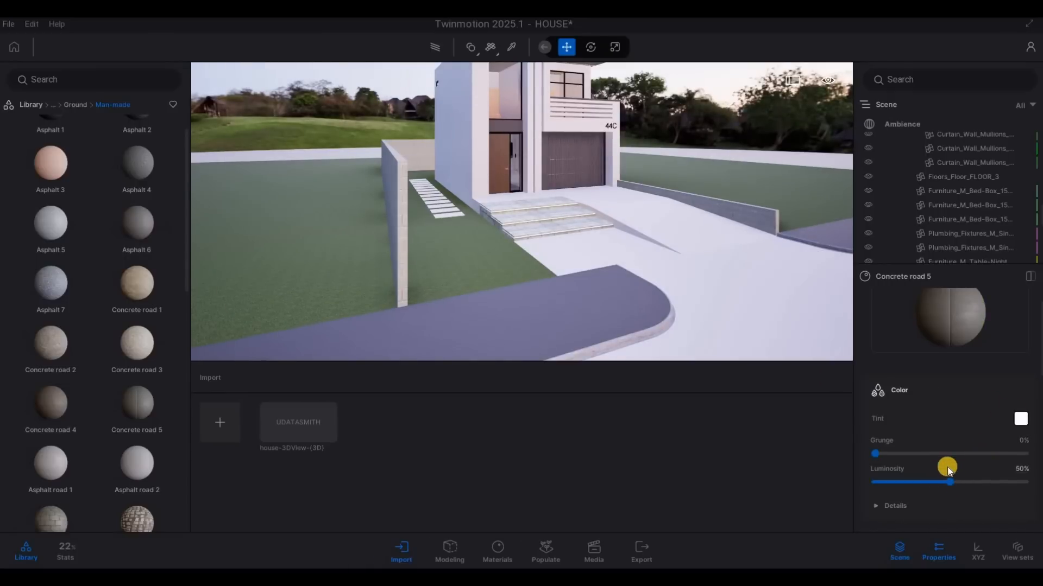
scroll(935, 475, down, 4)
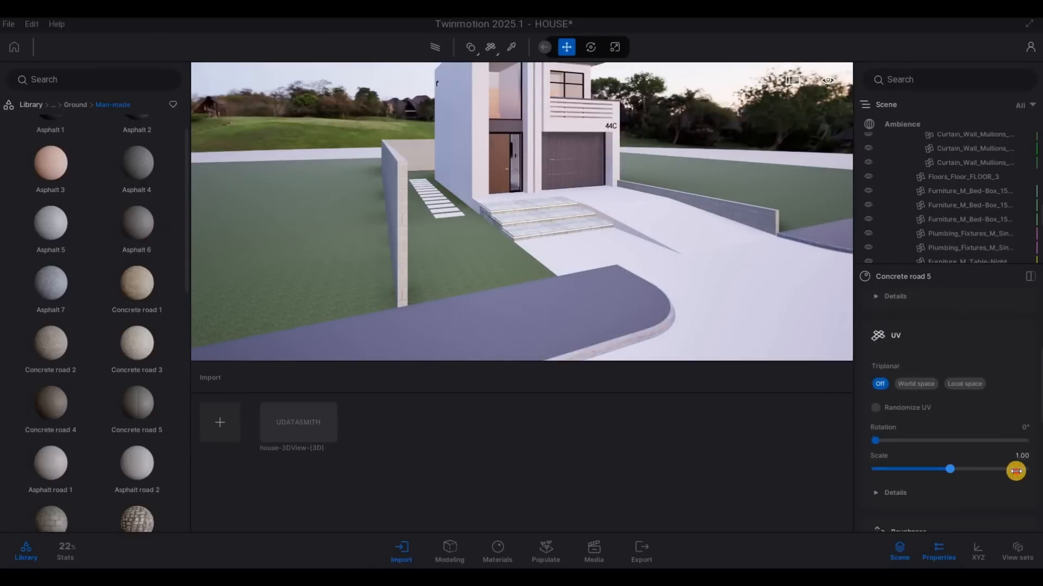
drag(1015, 468, 1033, 472)
Step: Apply the Smooth cobblestone material to the walkway below the entrance steps and set its UV scale to 5.86
key(d)
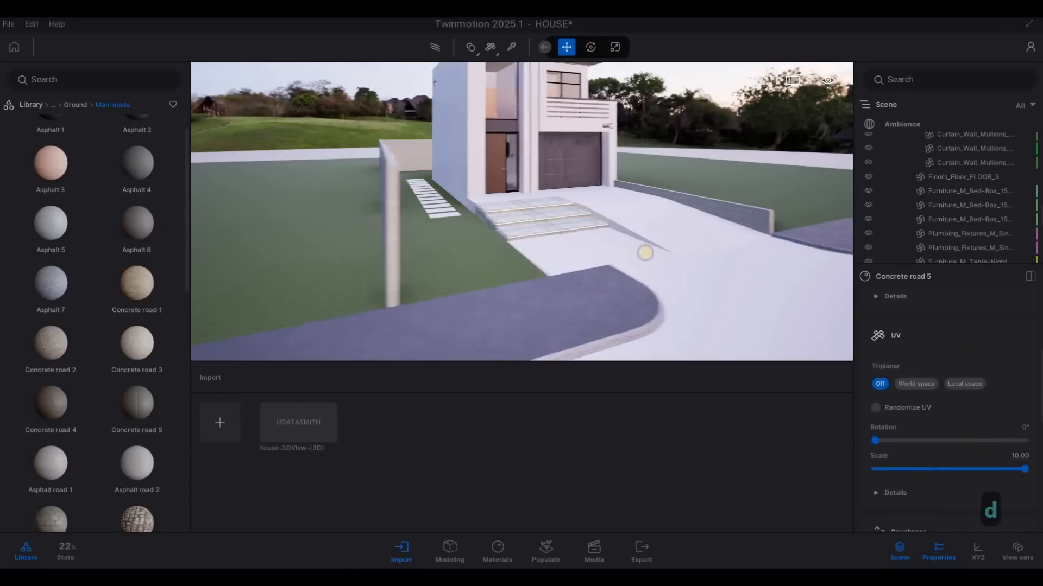
key(w)
key(w)
key(e)
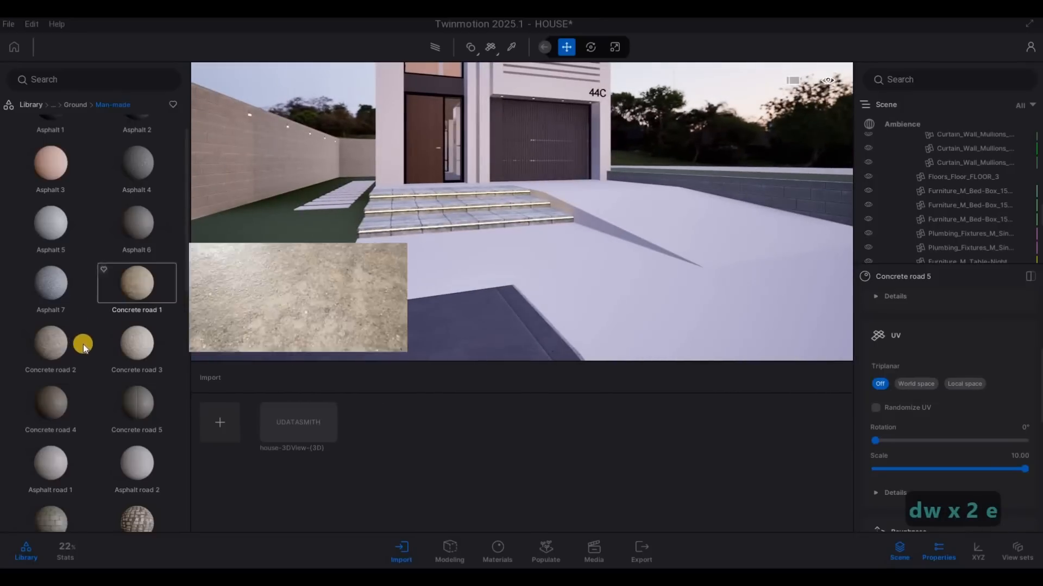
scroll(84, 350, down, 3)
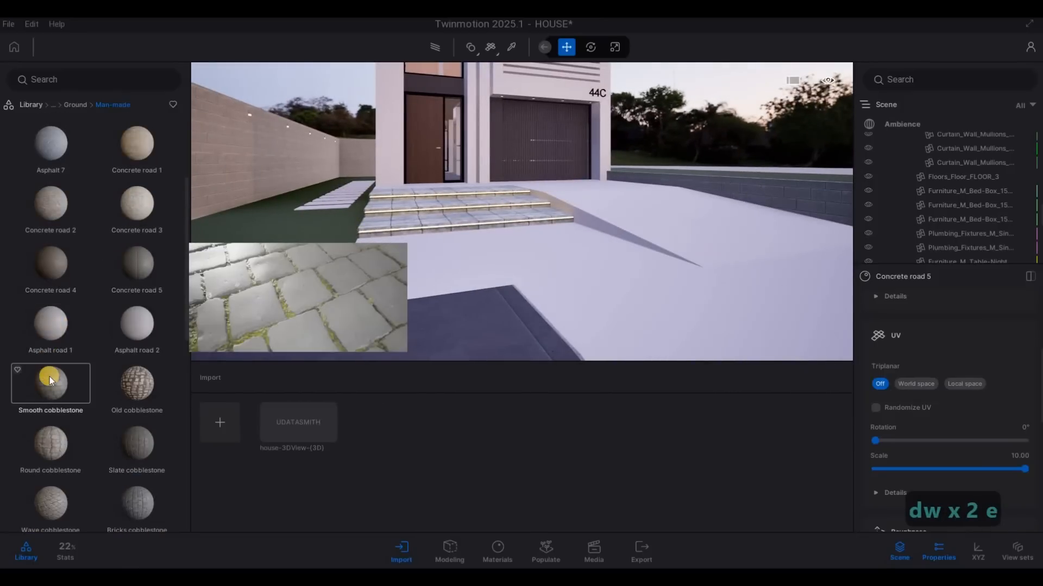
drag(438, 290, 455, 269)
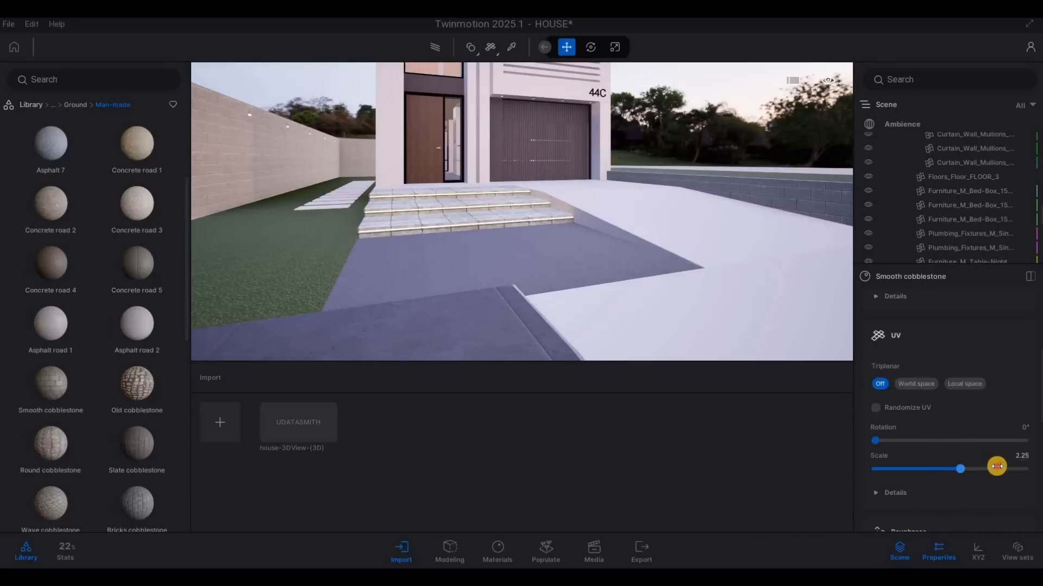
Step: Apply the same Smooth cobblestone material to the paved area between the sidewalks, in front of the driveway ramp
key(w)
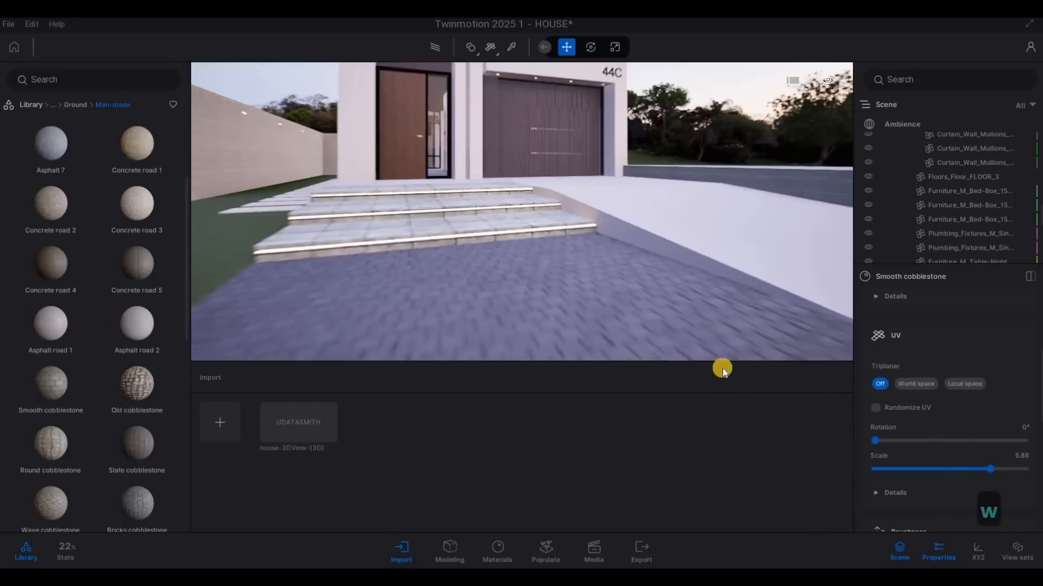
key(d)
key(q)
key(s)
key(q)
key(s)
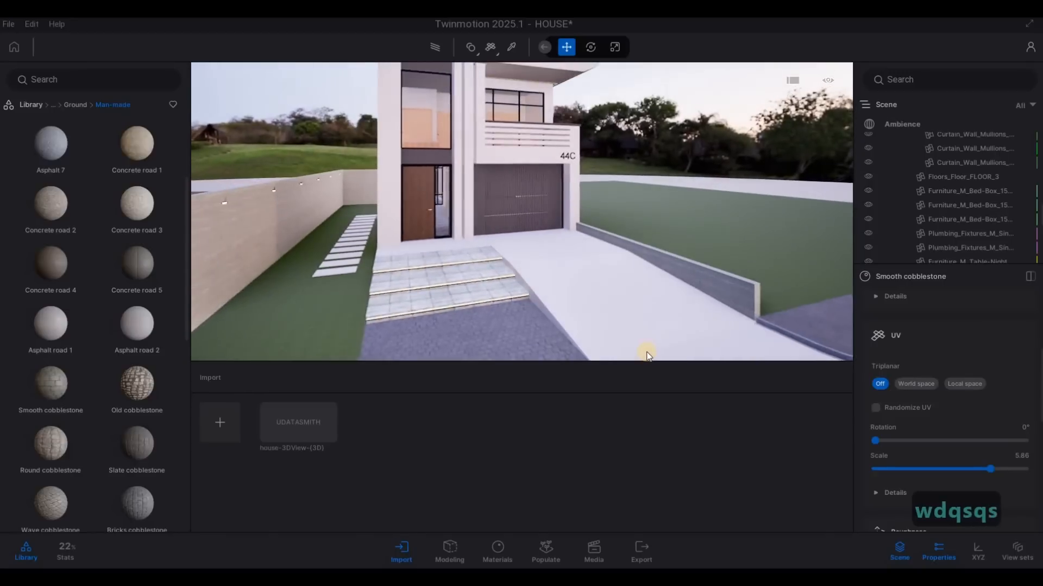
key(w)
key(s)
key(e)
key(q)
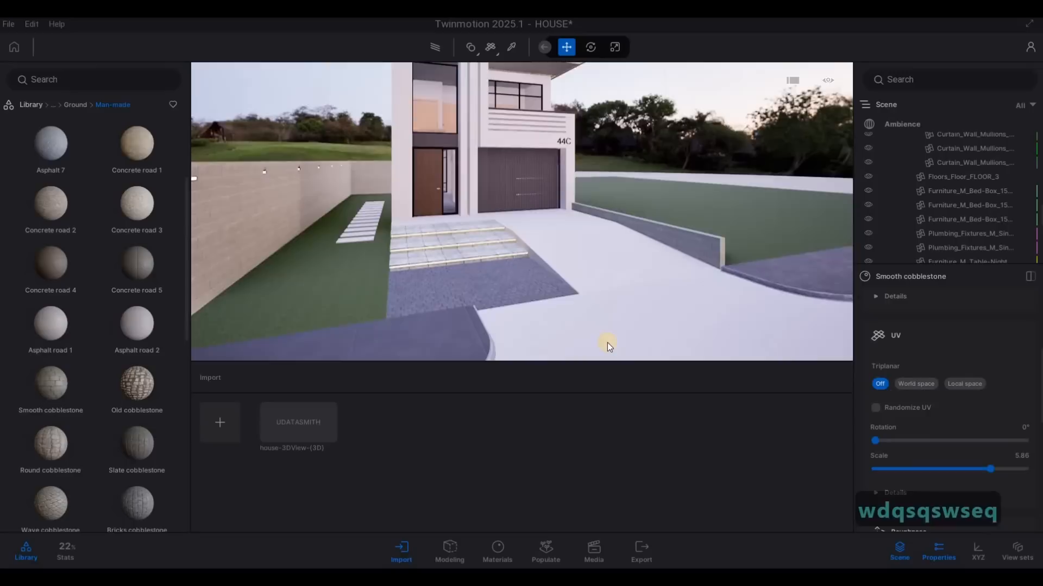
key(s)
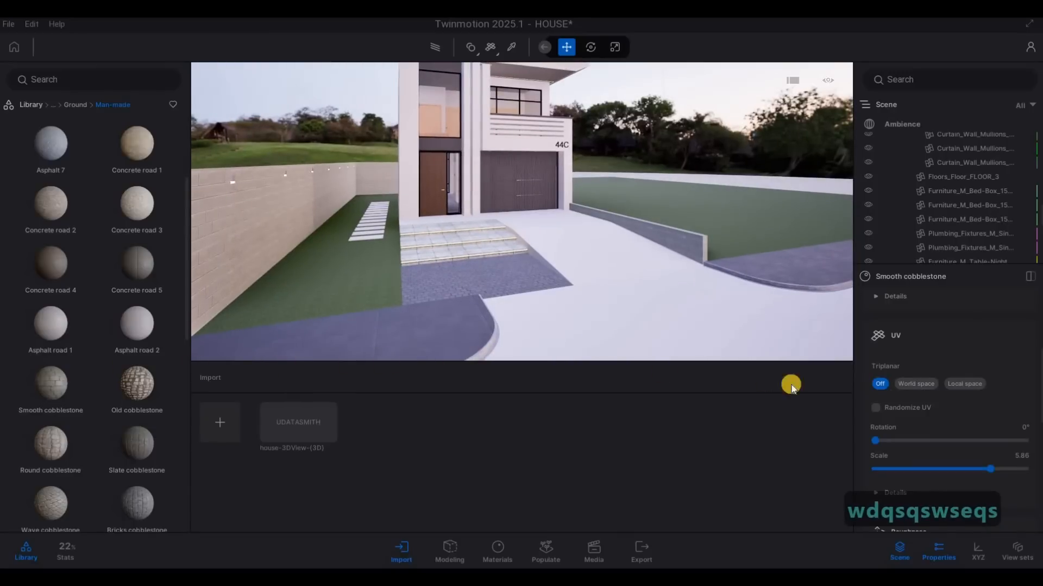
scroll(985, 379, up, 5)
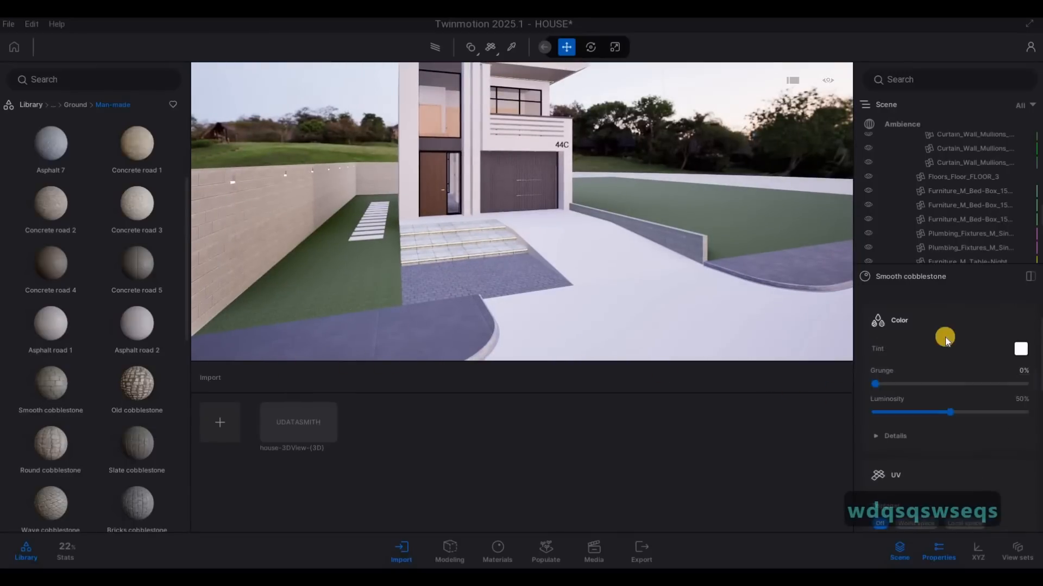
click(633, 323)
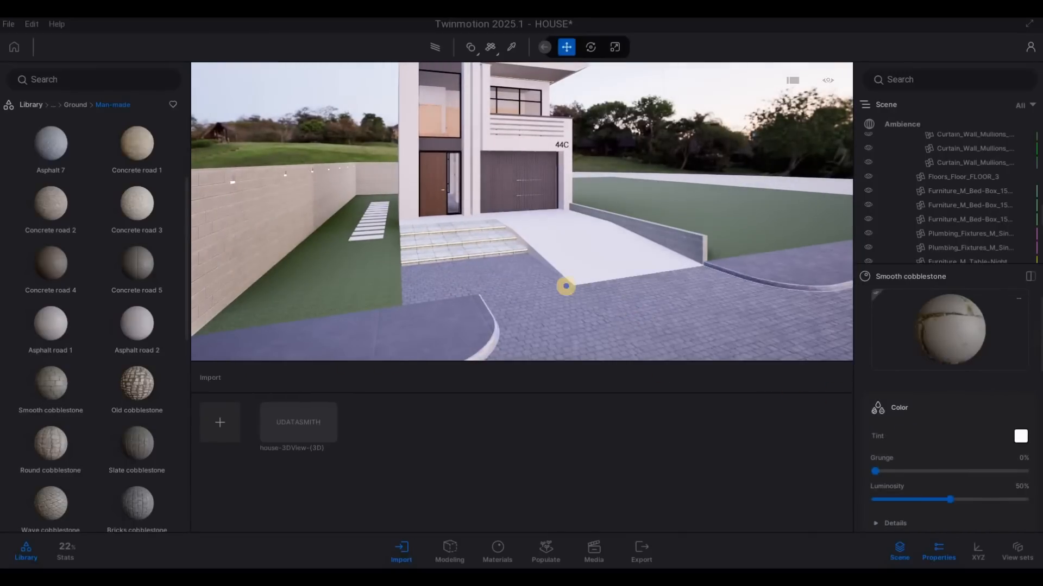
Step: Apply the Concrete road 4 material to the driveway ramp and raise its UV scale to about 3.50
key(d)
key(w)
key(a)
key(w)
key(a)
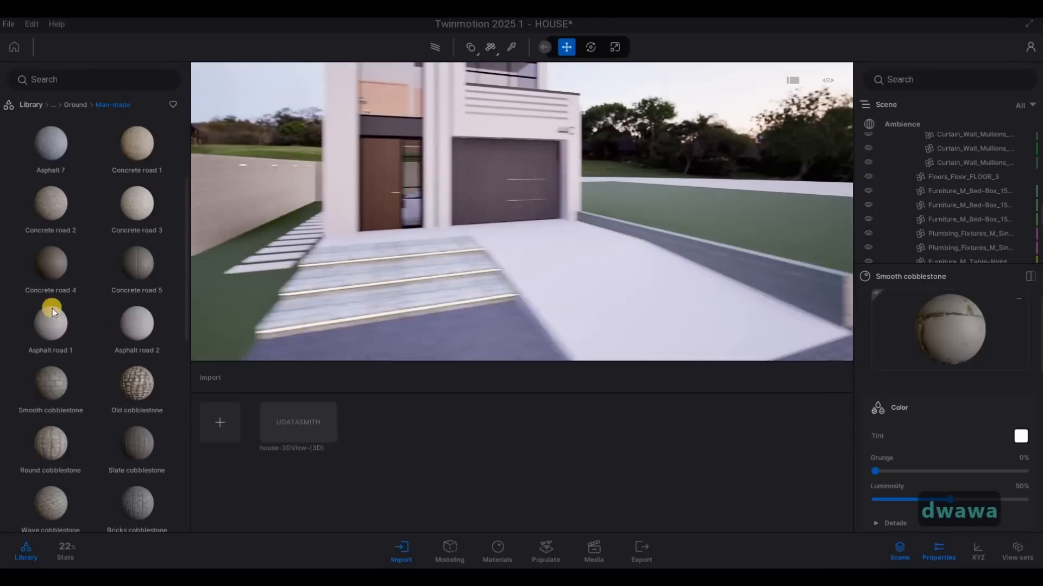
scroll(112, 351, down, 3)
mouse_move(95, 373)
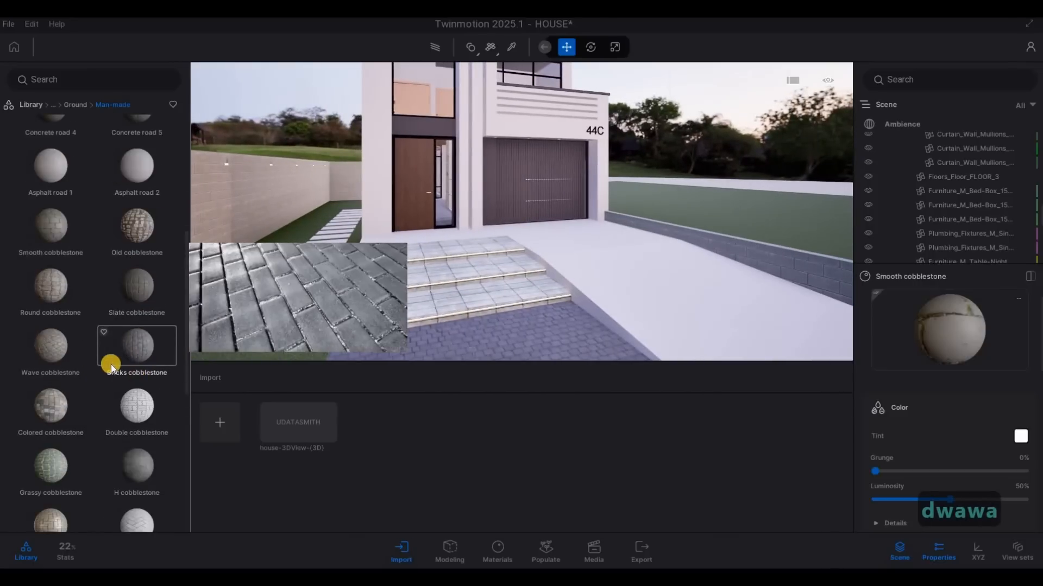
scroll(135, 382, down, 1)
scroll(121, 380, up, 4)
drag(276, 308, 570, 281)
click(764, 324)
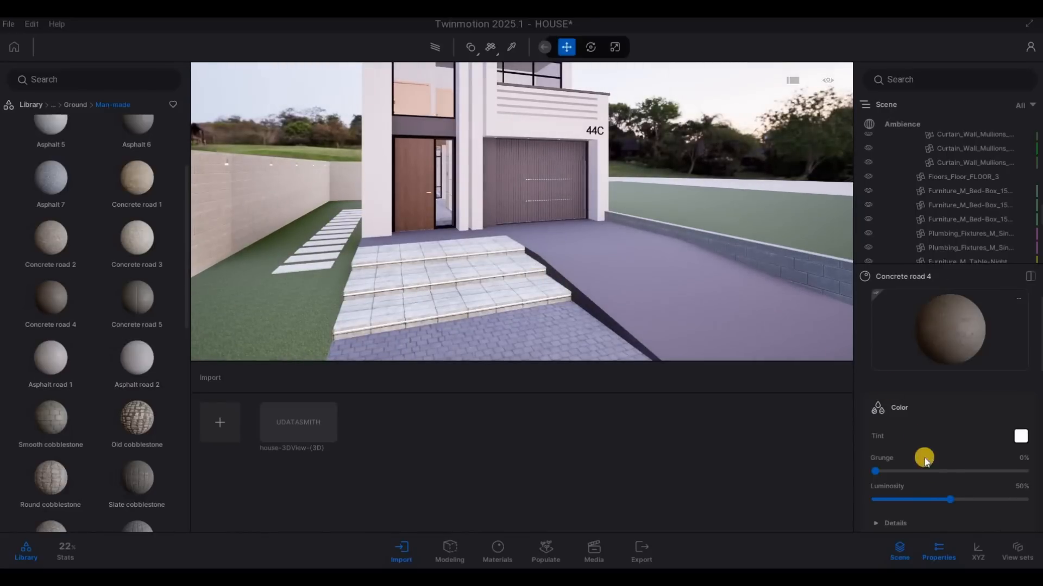
scroll(934, 471, down, 5)
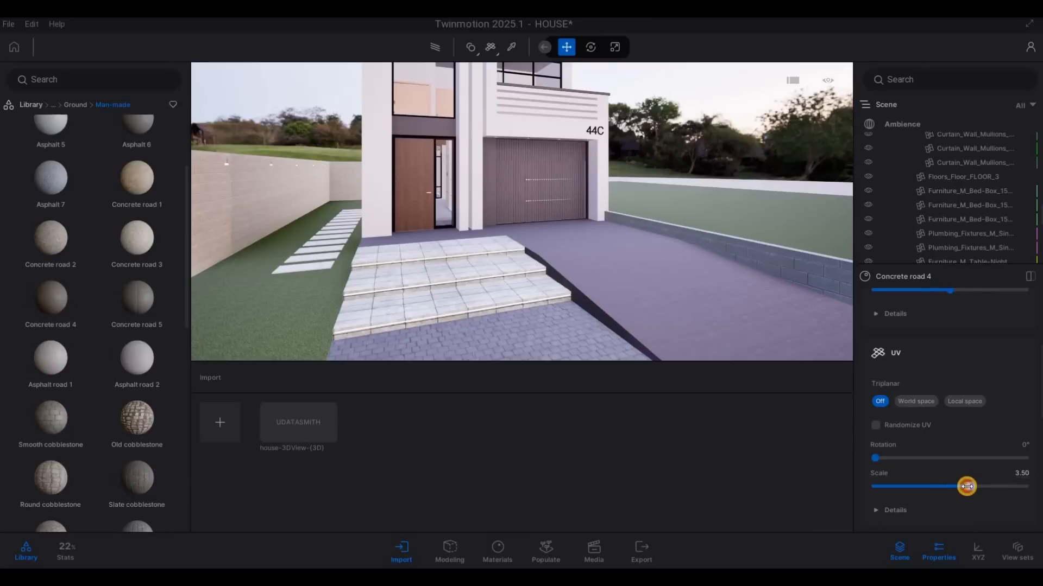
Step: Apply the Concrete road 4 material to the entrance steps and to the stepping stones along the side path
scroll(920, 387, up, 5)
drag(928, 338, 428, 299)
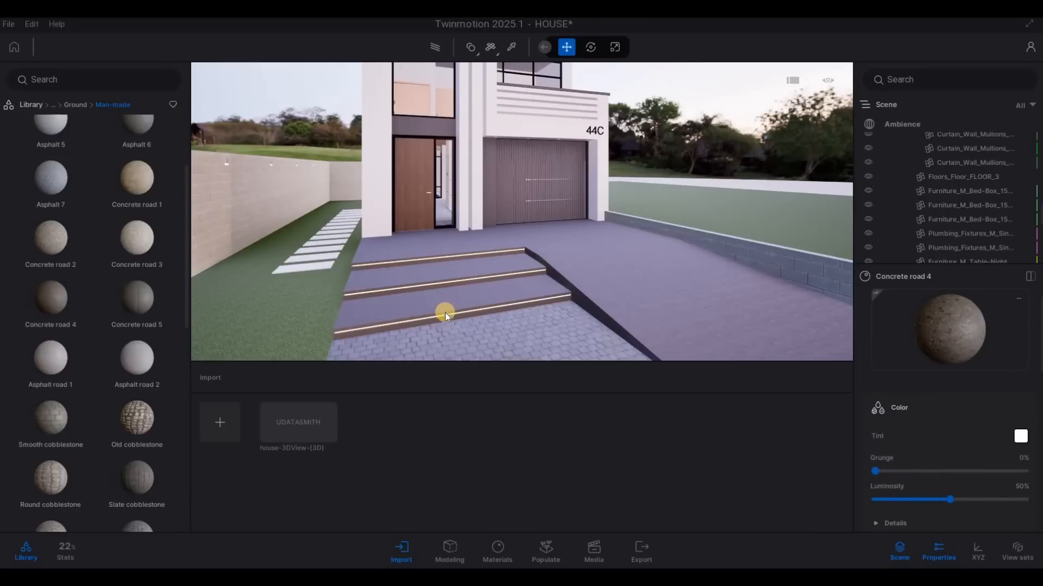
key(a)
key(w)
key(w)
key(a)
key(d)
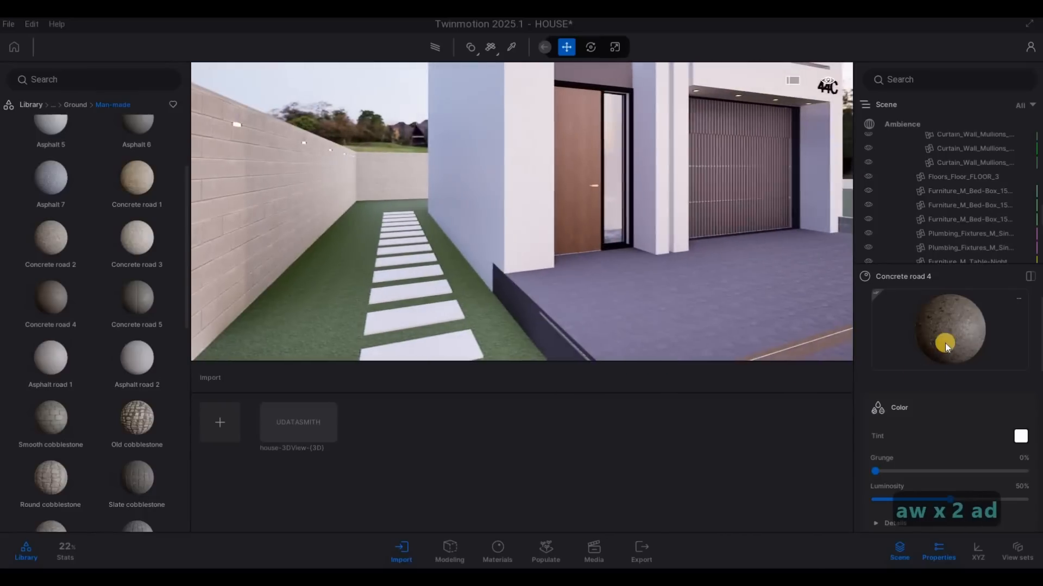
click(428, 353)
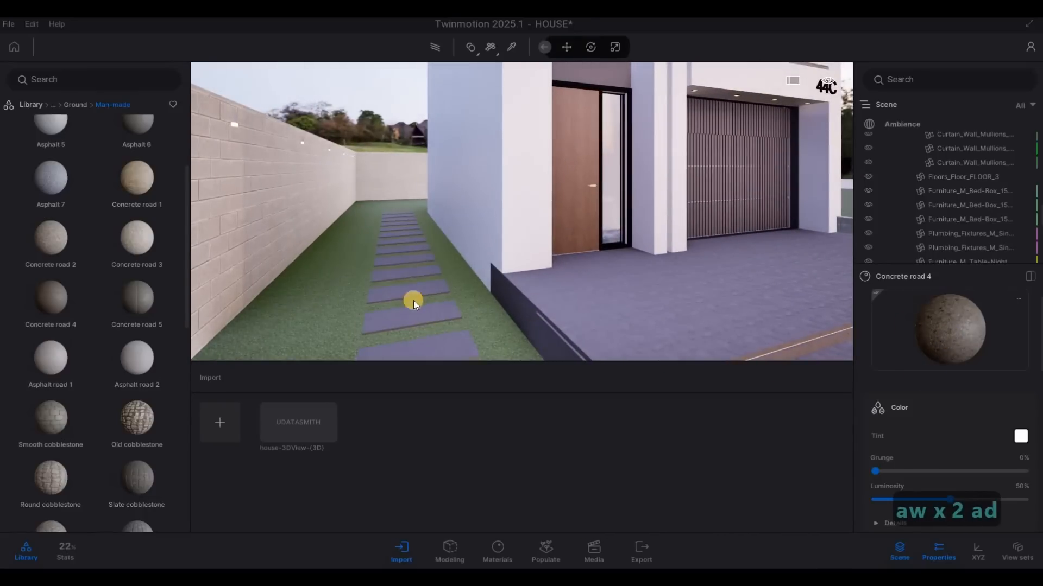
Step: Examine the newly surfaced stepping stones, side lawn and entrance steps from several viewpoints
key(w)
key(q)
key(a)
right_drag(685, 334, 436, 273)
key(w)
key(a)
key(w)
key(s)
key(d)
key(s)
key(e)
key(d)
key(e)
key(a)
key(d)
key(w)
key(a)
Step: Sample the Grass 4 material from the side lawn and set its UV scale to 2.45
click(517, 256)
click(515, 235)
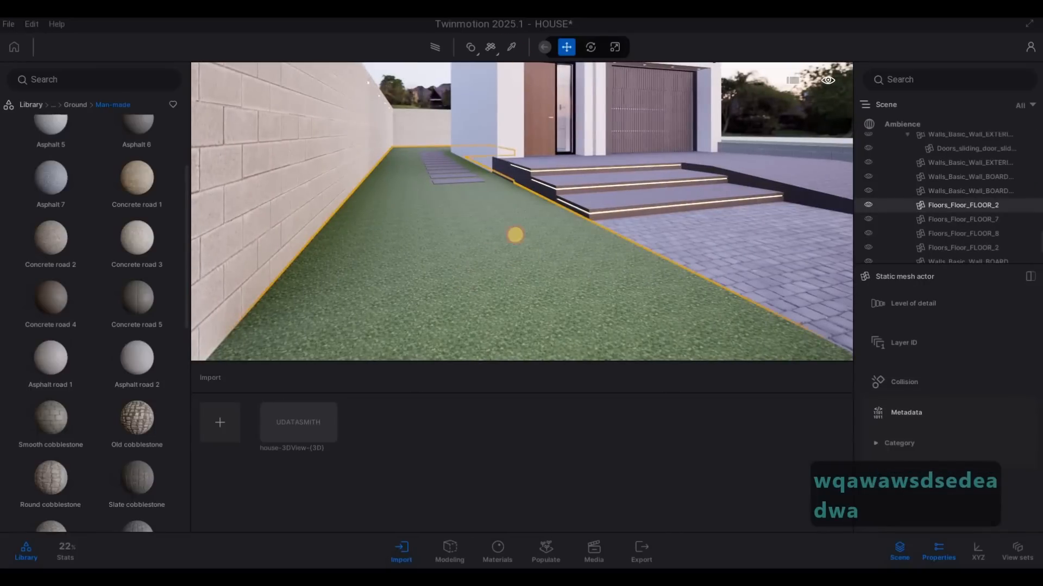
scroll(928, 353, down, 5)
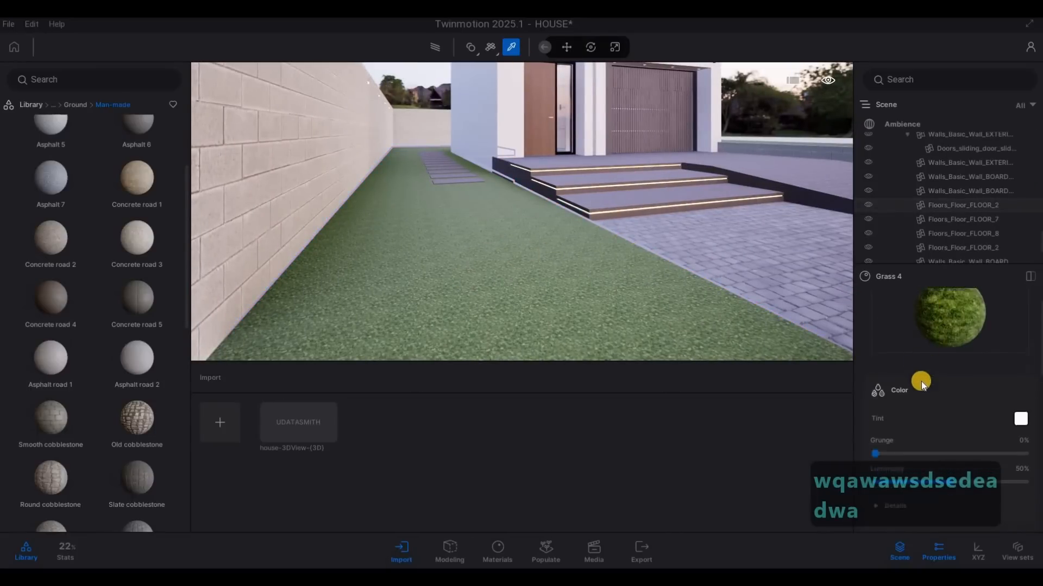
scroll(945, 424, down, 1)
drag(949, 433, 962, 433)
key(s)
key(d)
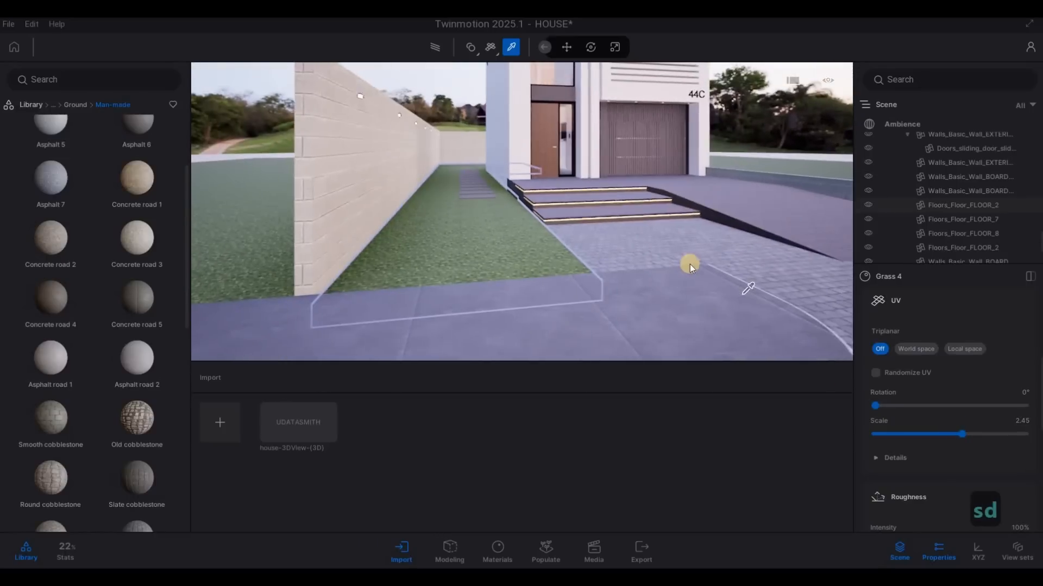
Step: Apply the Asphalt 6 material to the kerb along the sidewalk edge
key(Escape)
key(s)
key(d)
key(Escape)
key(Escape)
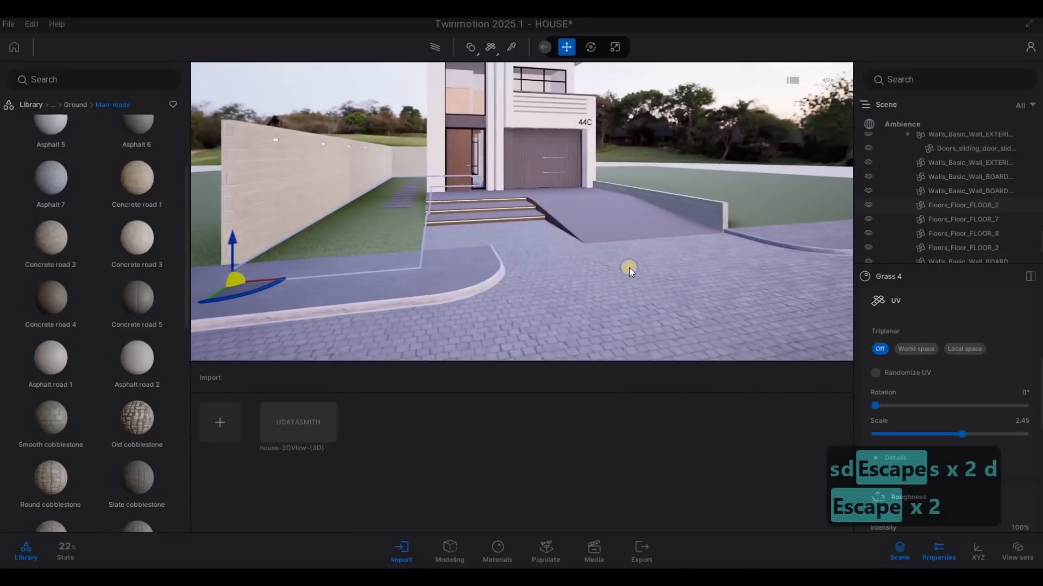
key(a)
key(w)
key(s)
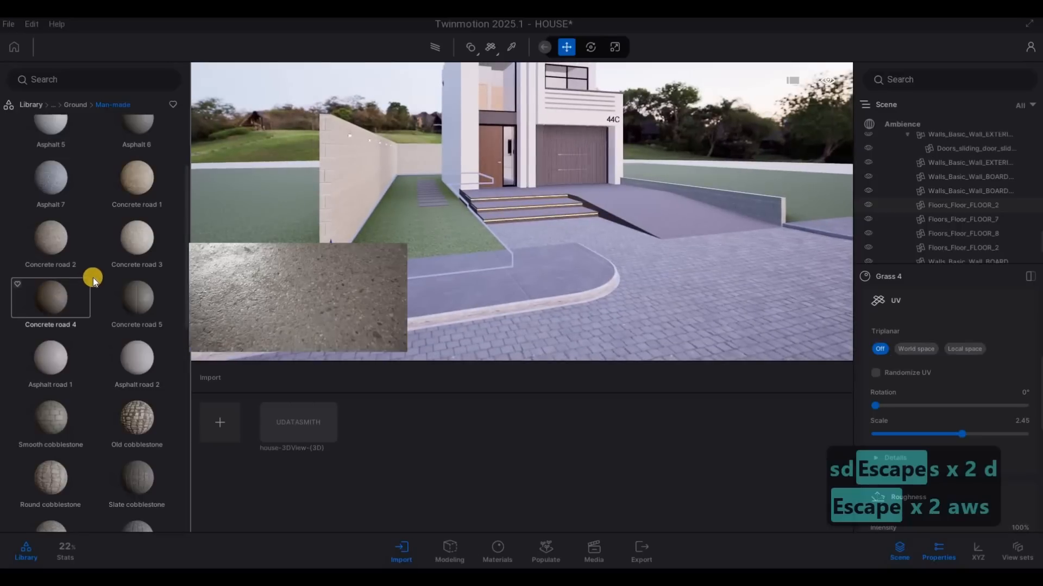
scroll(139, 228, up, 2)
drag(140, 228, 470, 311)
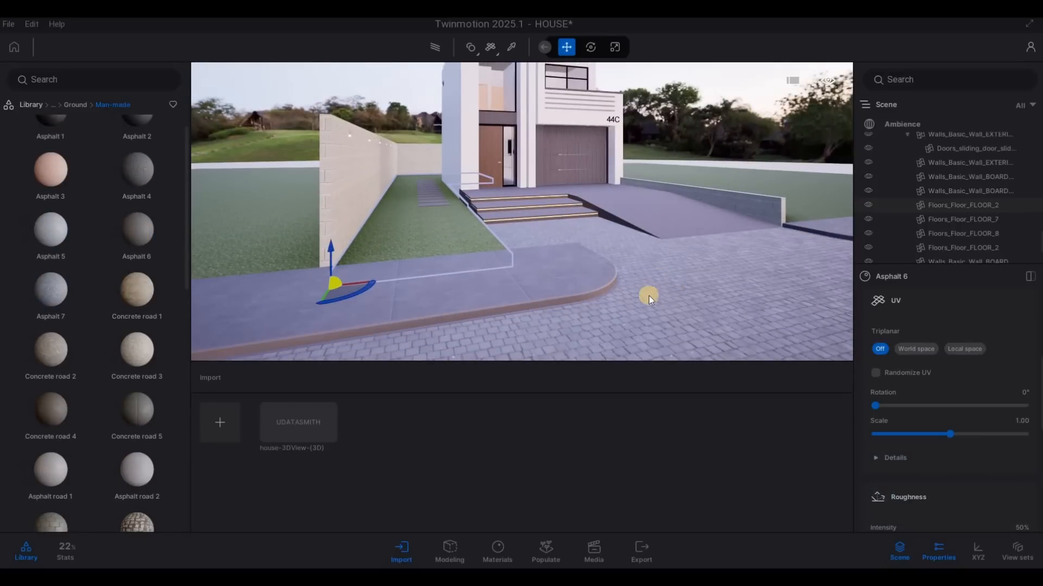
right_drag(649, 297, 588, 276)
key(Escape)
key(Escape)
Step: Examine the kerbs, driveway, entrance steps and lawns around the house from several viewpoints
key(d)
key(a)
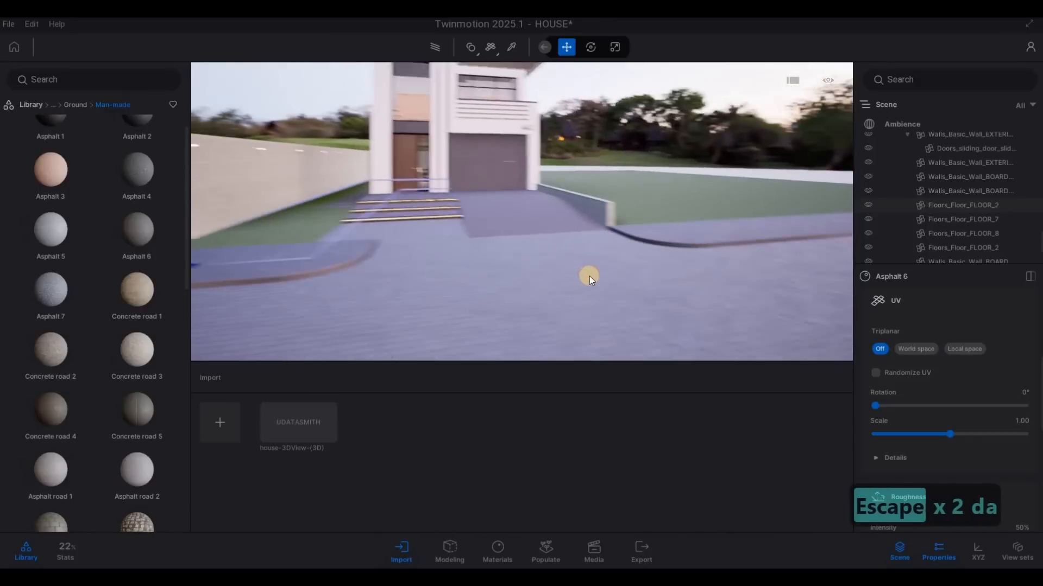
click(577, 226)
key(Escape)
key(d)
right_drag(531, 153, 494, 263)
key(a)
key(a)
key(d)
key(w)
key(w)
key(w)
key(a)
key(w)
key(a)
key(d)
key(s)
key(d)
key(s)
key(d)
key(d)
key(s)
key(d)
key(w)
key(d)
key(q)
key(w)
key(d)
key(a)
key(s)
key(a)
key(e)
key(d)
key(a)
key(s)
key(d)
key(s)
key(a)
key(d)
key(s)
key(d)
key(d)
key(w)
key(a)
key(w)
key(d)
key(a)
key(a)
key(a)
key(a)
key(a)
key(a)
key(a)
key(a)
key(a)
key(a)
key(a)
key(a)
key(a)
key(a)
key(a)
key(a)
key(a)
key(a)
key(w)
key(a)
key(d)
key(w)
key(a)
key(w)
key(q)
click(494, 263)
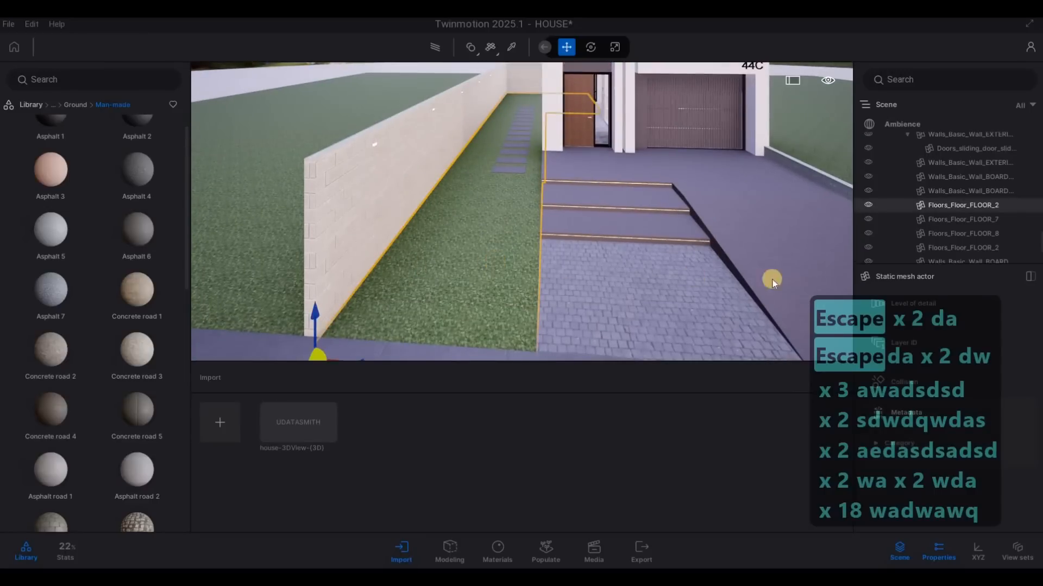
click(274, 278)
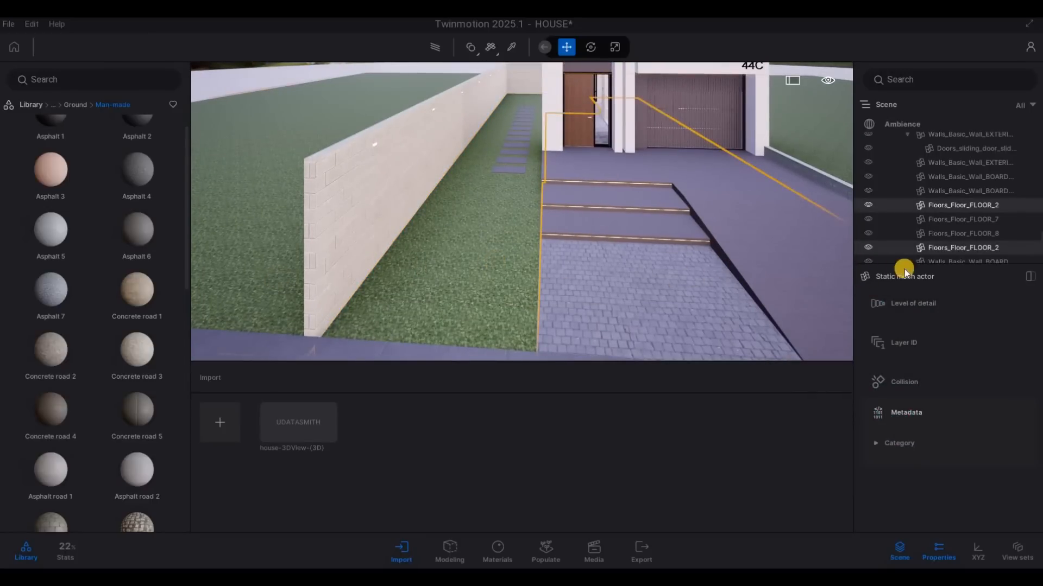
right_click(946, 250)
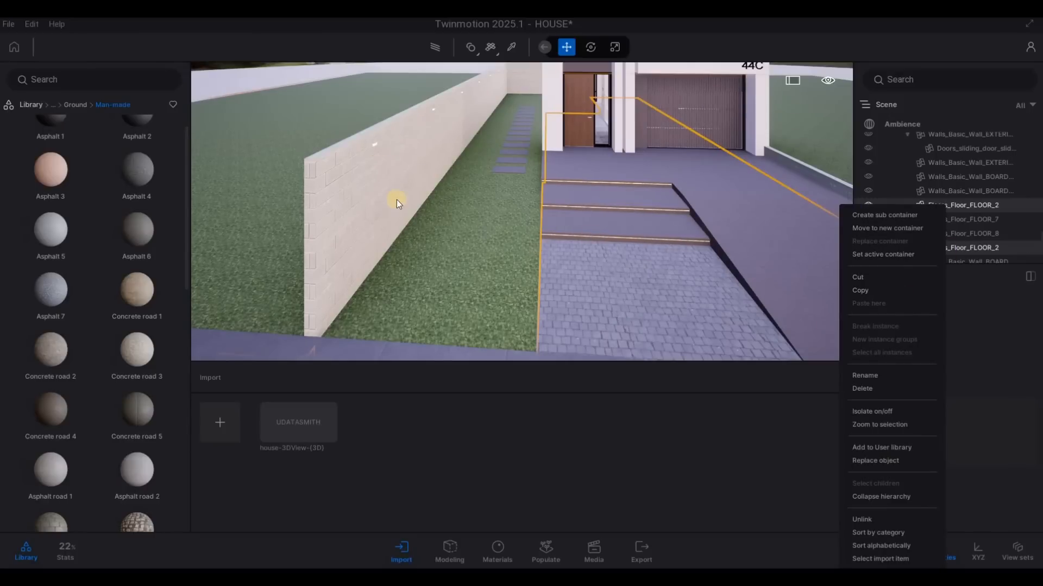
key(Escape)
key(Escape)
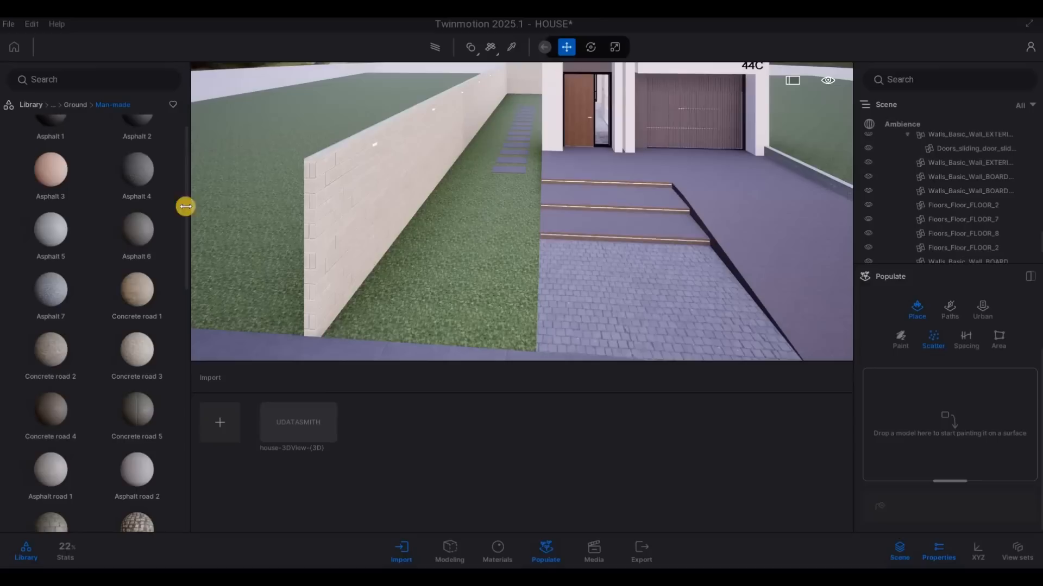
Step: Browse the vegetation library to Grass and flowers and add Long grass 02 to the Scatter set
click(141, 160)
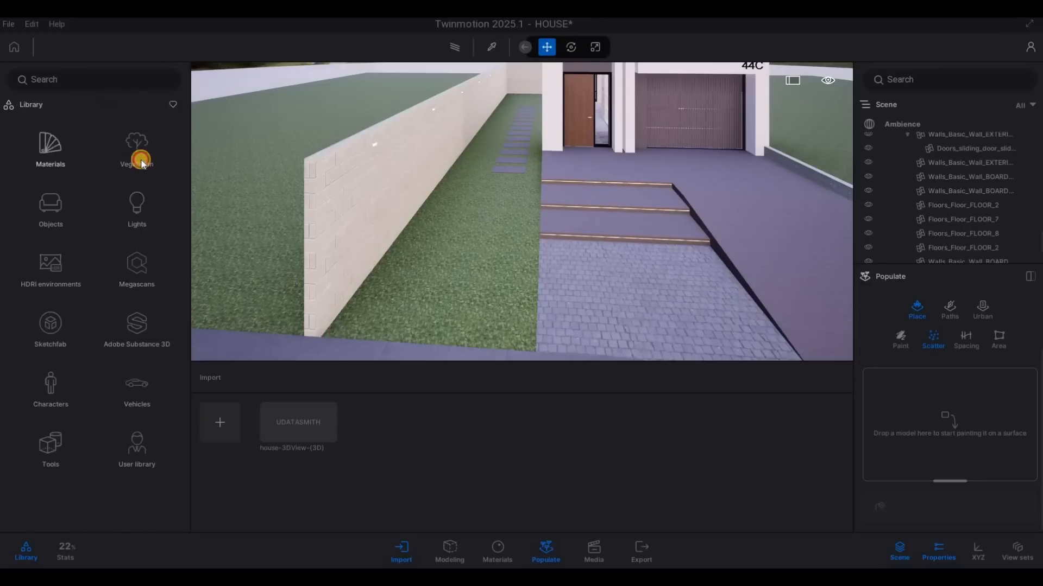
click(135, 218)
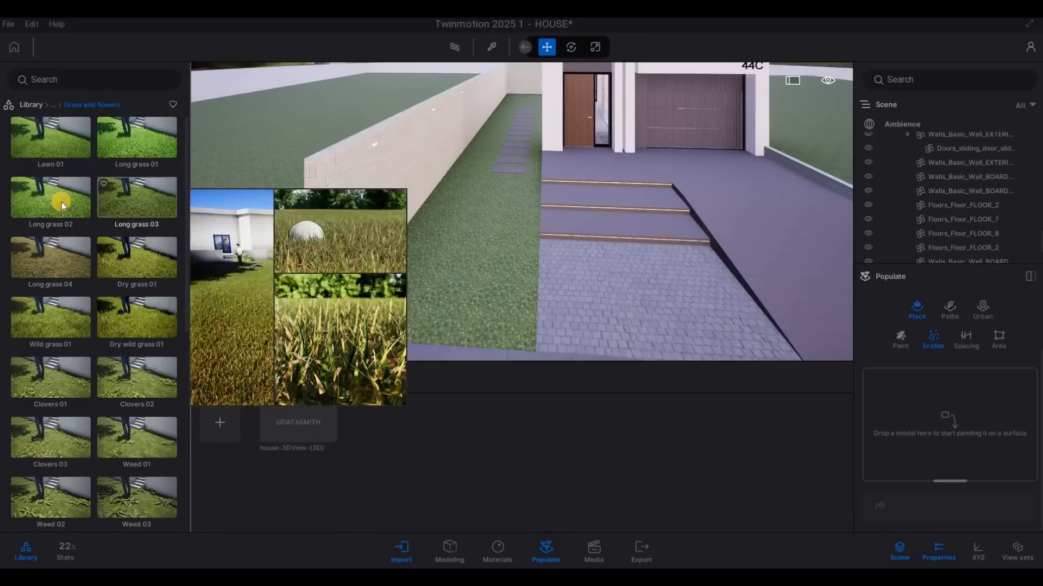
drag(61, 202, 420, 318)
drag(891, 423, 893, 423)
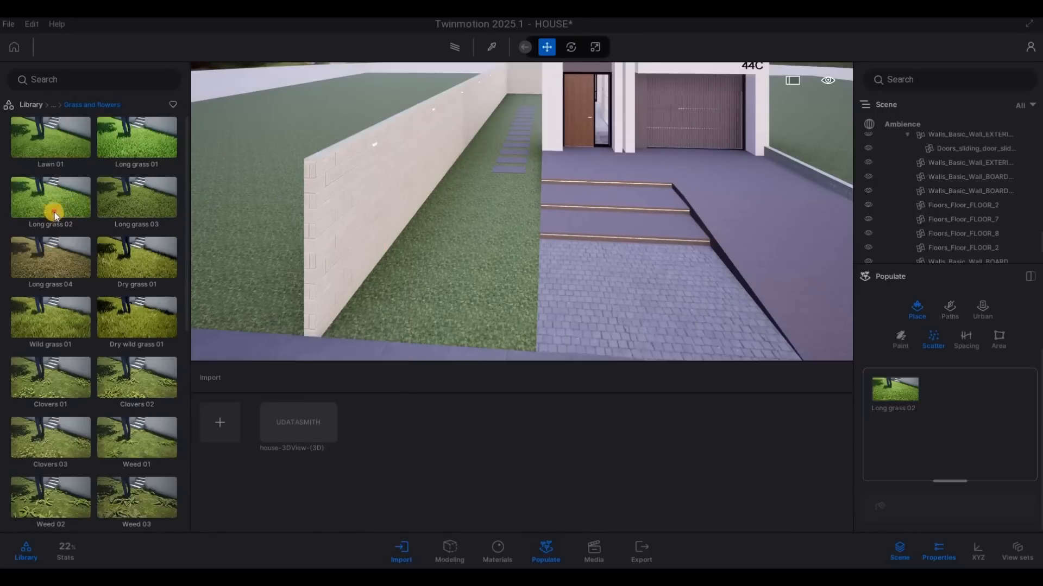
Step: Fill the Scatter set with several more copies of Long grass 02 to make the grass denser
drag(54, 212, 927, 425)
drag(553, 332, 920, 425)
drag(34, 198, 927, 427)
drag(72, 201, 902, 429)
drag(156, 234, 944, 427)
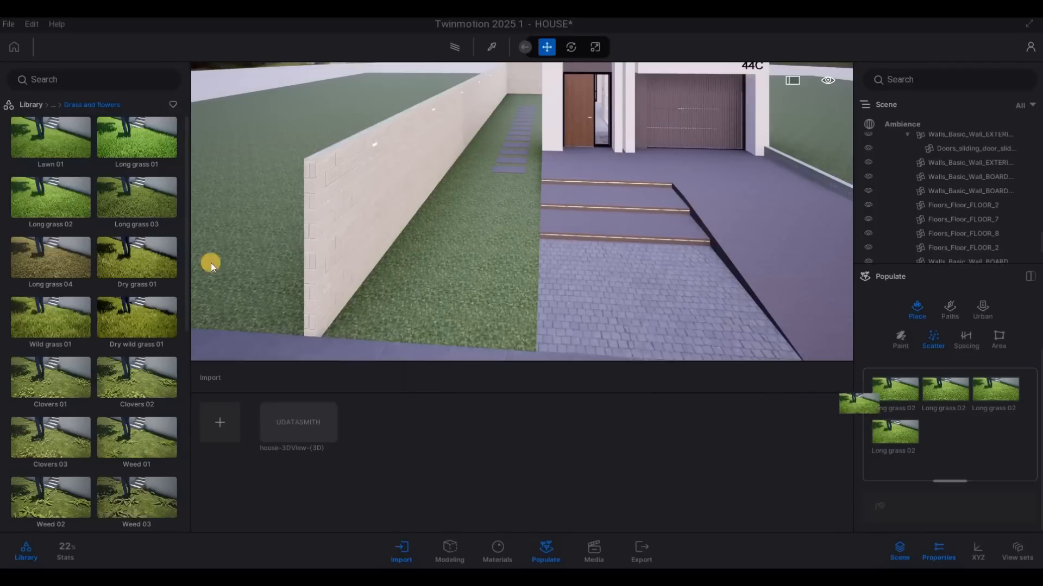
drag(51, 198, 932, 471)
drag(51, 191, 974, 462)
drag(923, 389, 927, 460)
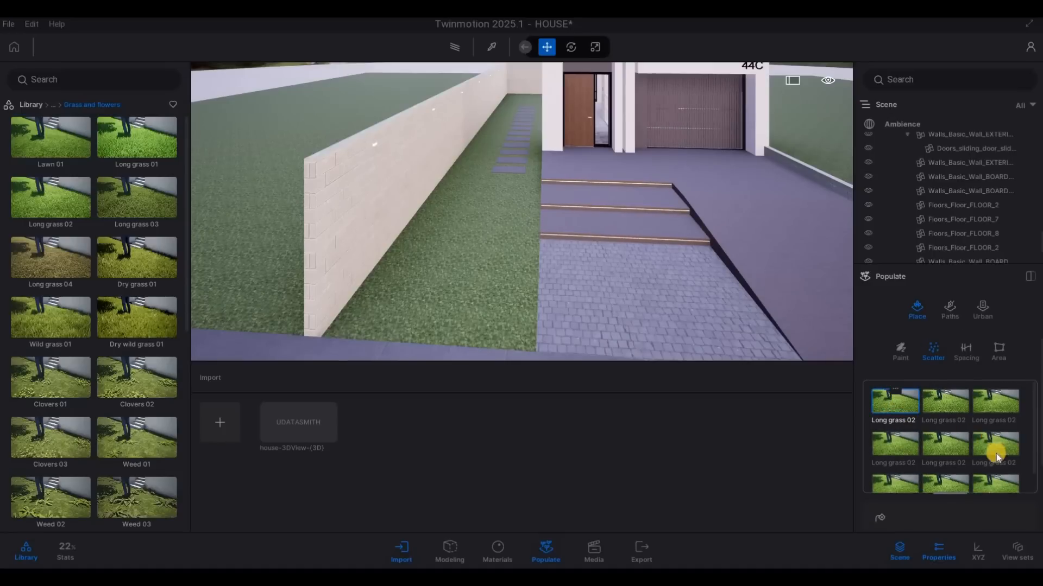
Step: Select all Long grass 02 entries and scatter them over the side lawn and the lawn beyond the boundary wall
scroll(996, 454, down, 2)
key(ctrl+a)
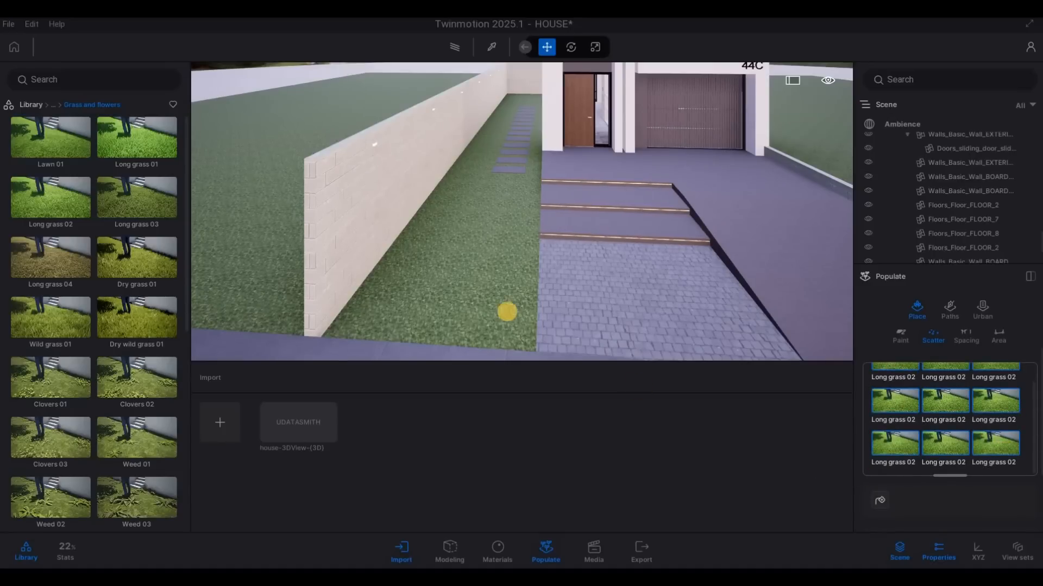
click(486, 290)
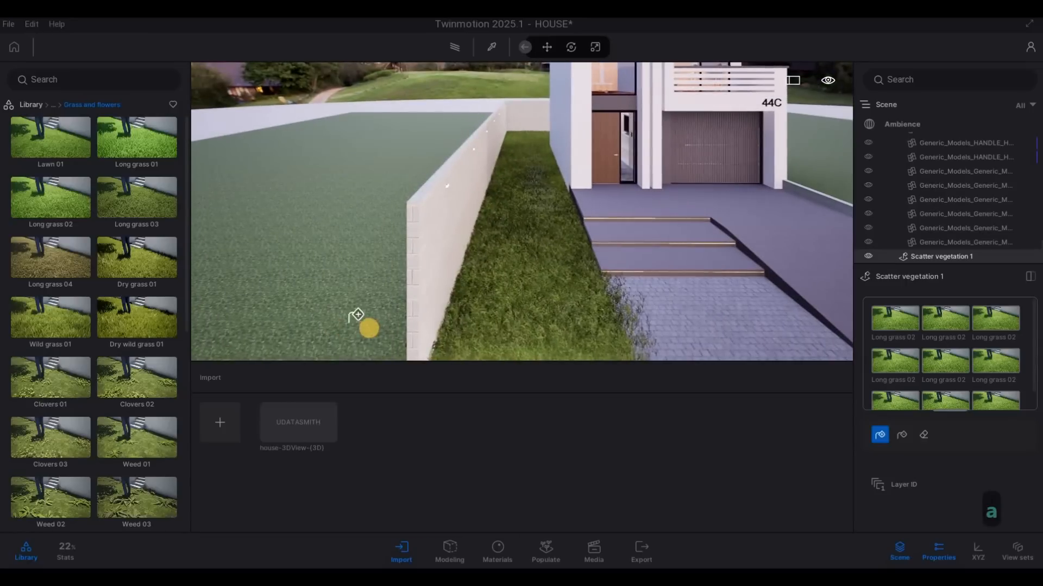
key(e)
key(w)
key(a)
key(e)
key(w)
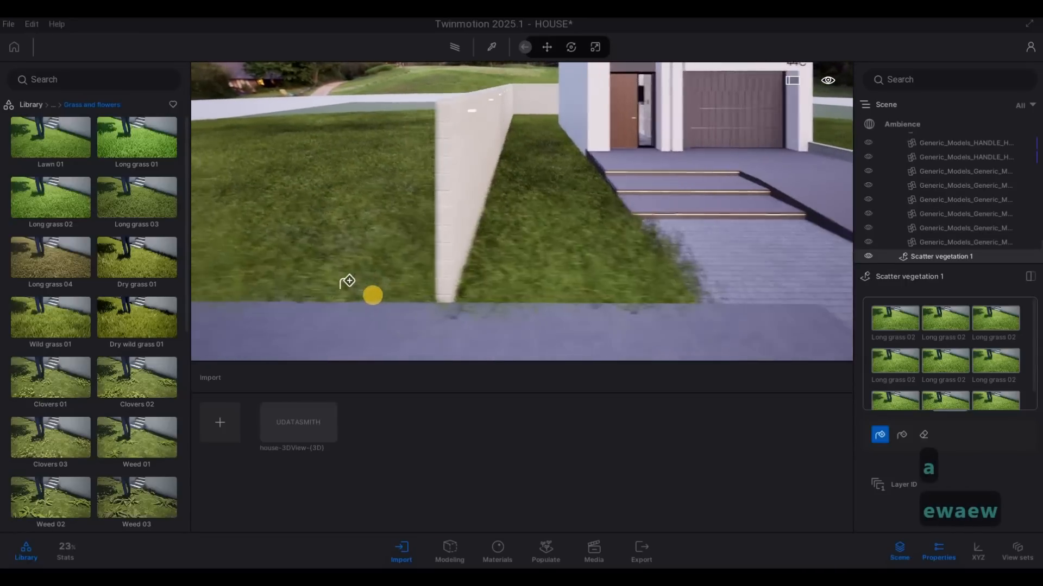
Step: Scatter the Long grass 02 set over the lawn on the opposite side of the road
key(w)
key(a)
key(d)
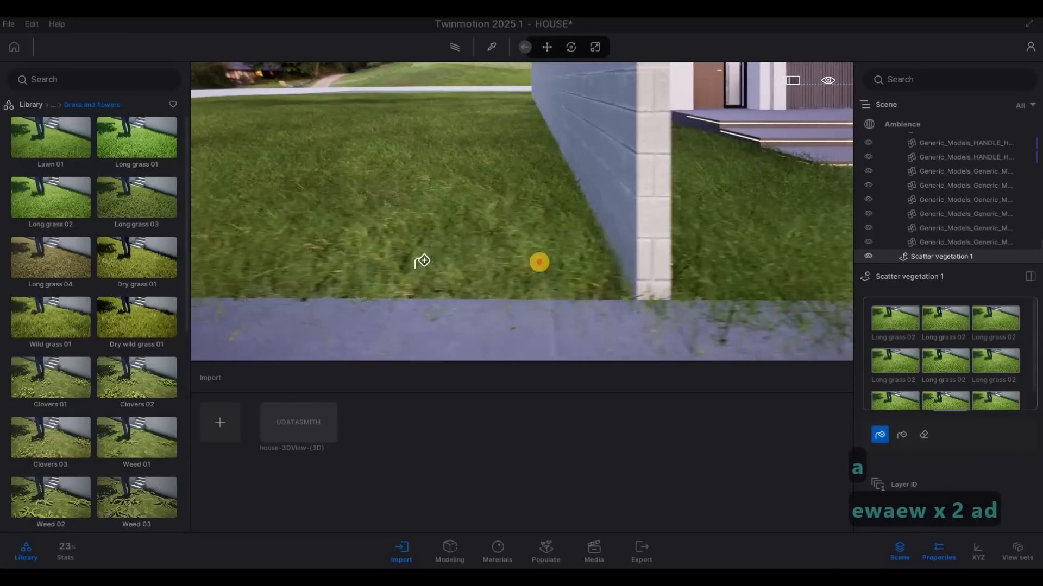
key(d)
key(d)
key(q)
key(s)
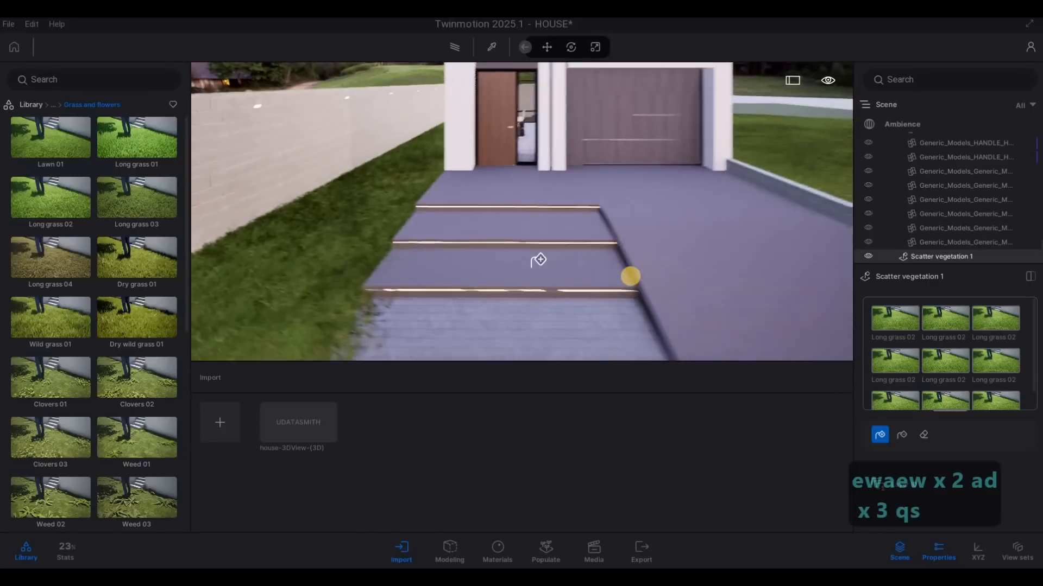
key(s)
key(s)
key(s)
key(s)
key(s)
key(s)
right_drag(538, 261, 651, 288)
key(w)
key(s)
key(s)
key(d)
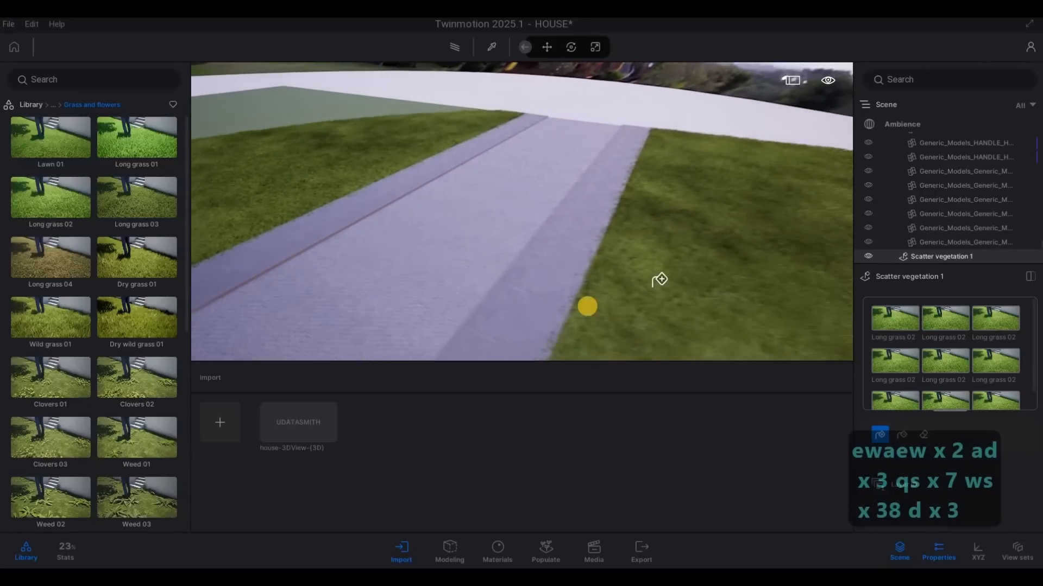
Step: Examine the scattered grass along both sides of the road and at the pavement edge beside the boundary wall
key(a)
key(d)
key(s)
key(a)
key(w)
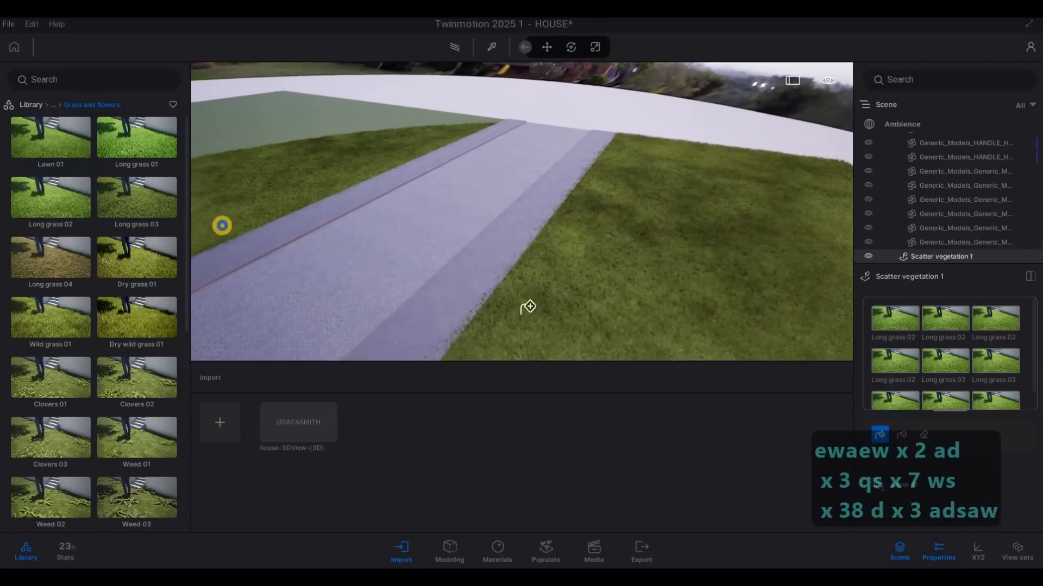
right_drag(222, 225, 11, 226)
key(e)
key(w)
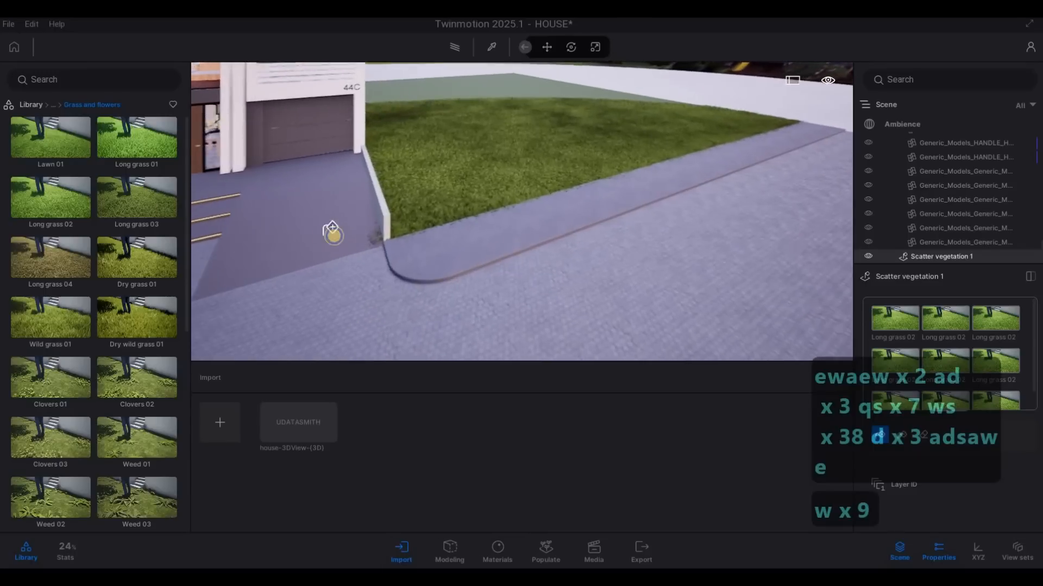
key(a)
key(w)
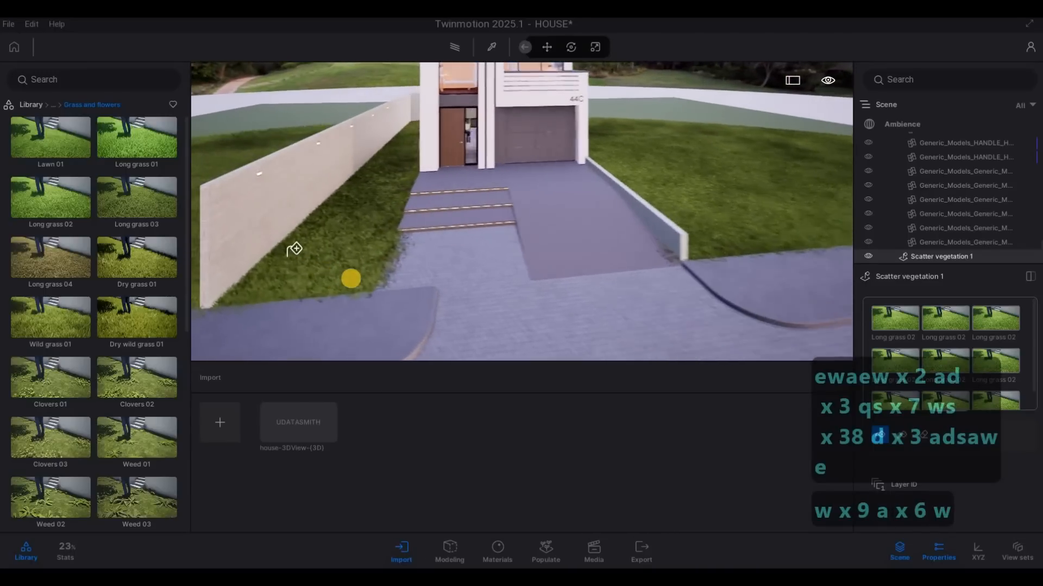
key(e)
key(d)
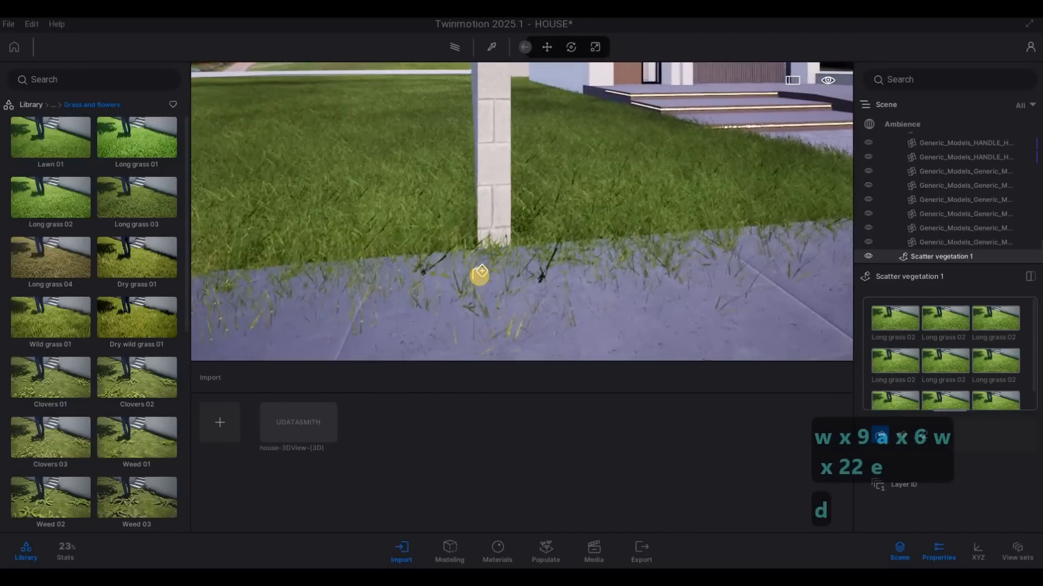
key(w)
key(s)
Step: Switch the scattered vegetation to erasing and set the eraser diameter to 0.4 m
scroll(960, 395, down, 1)
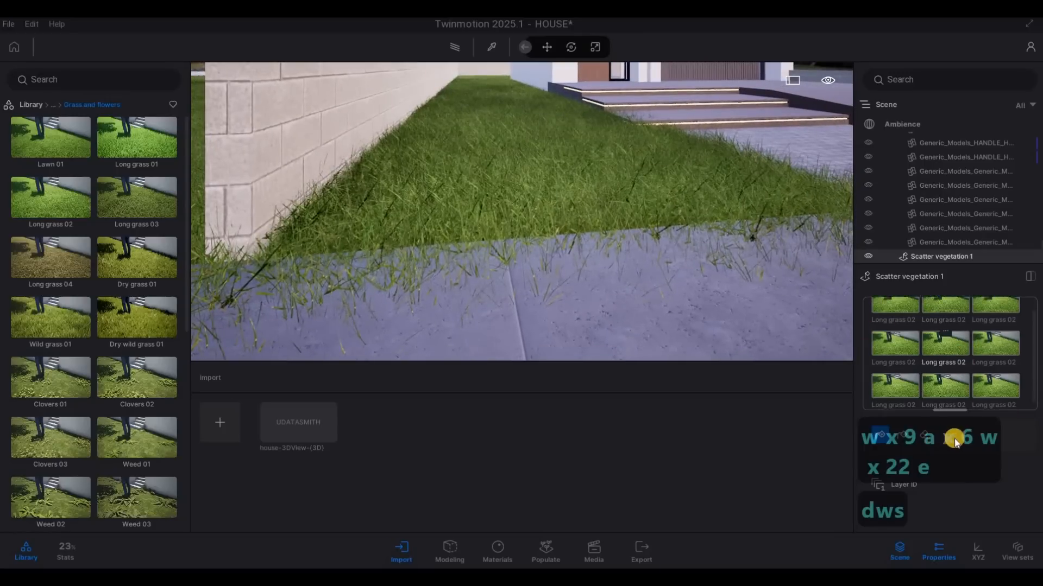
click(923, 435)
click(883, 462)
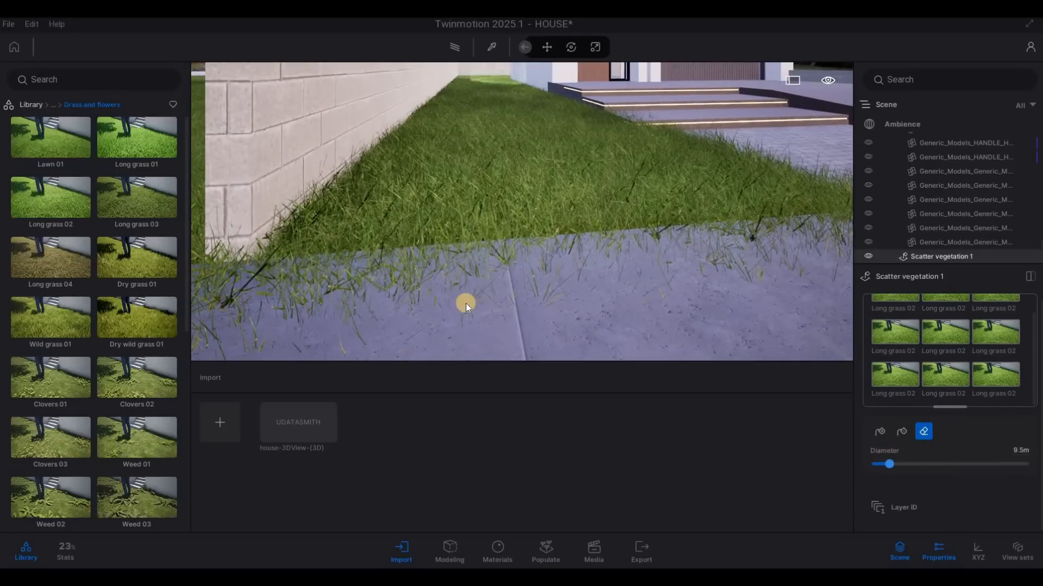
key(s)
key(s)
key(s)
key(s)
key(s)
key(s)
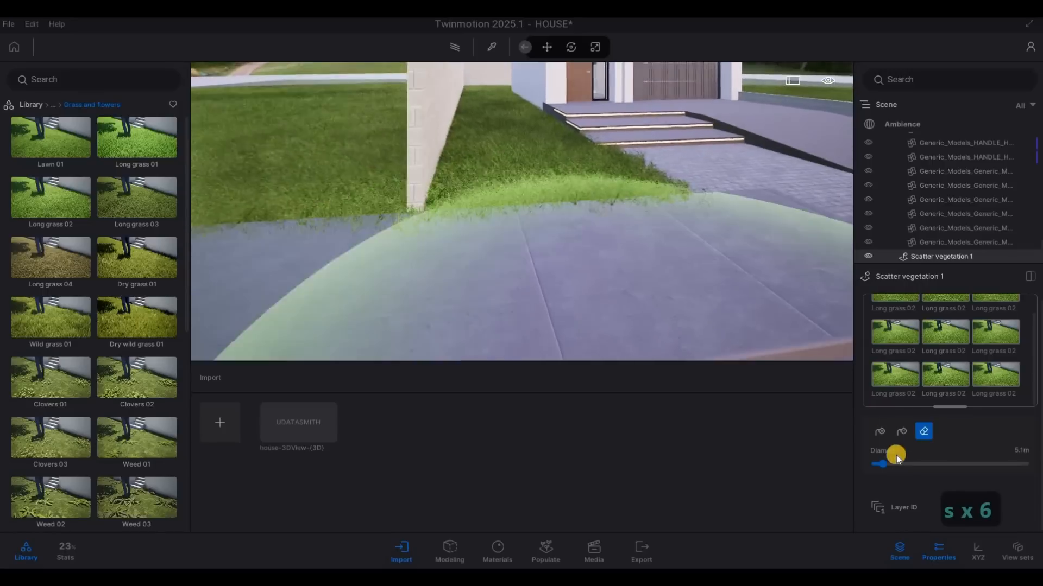
drag(873, 464, 875, 465)
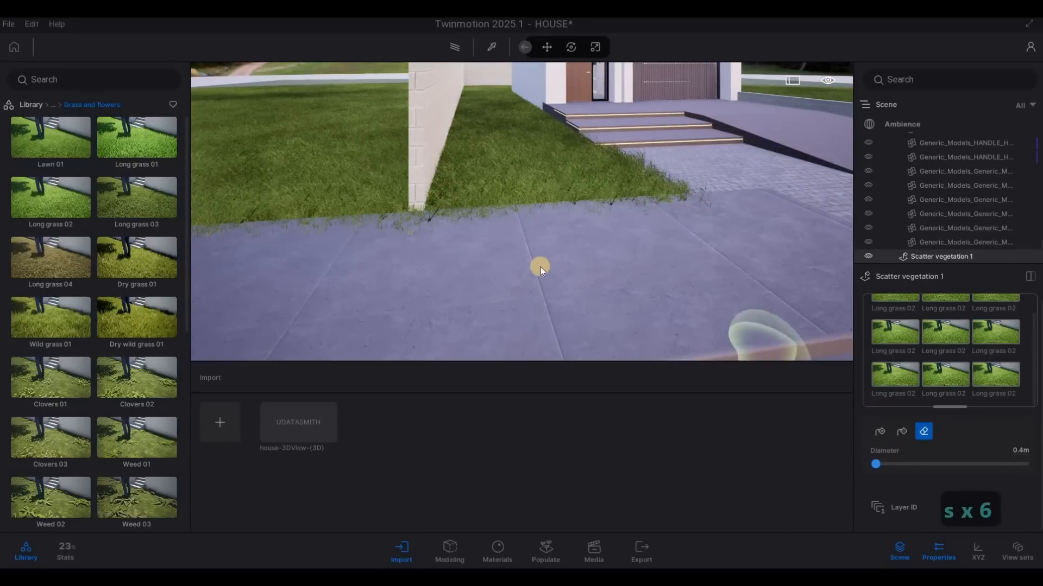
Step: Erase the grass spilling onto the sidewalk in front of the boundary wall and side lawn
key(w)
key(w)
key(w)
key(w)
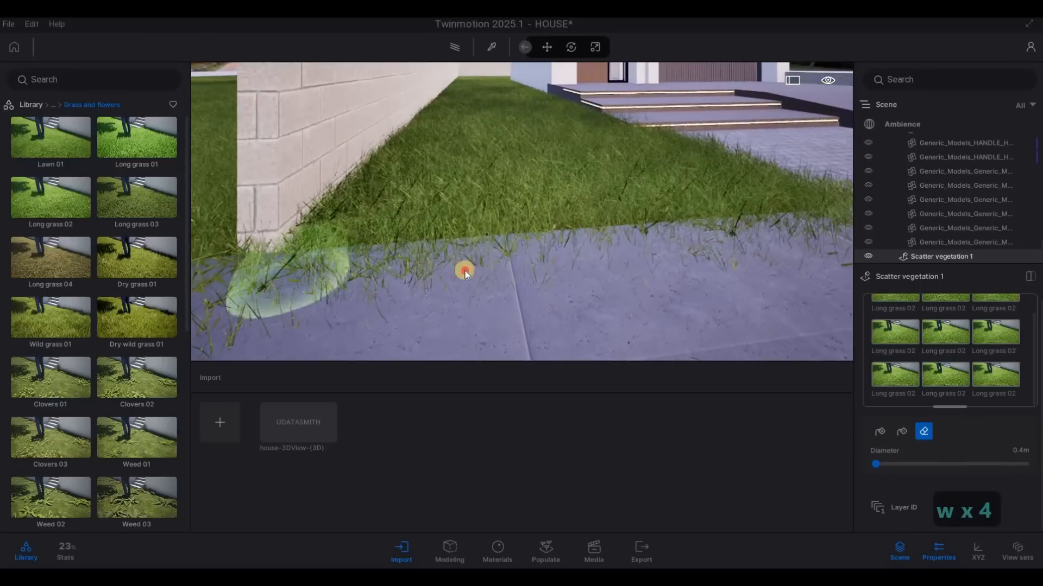
key(s)
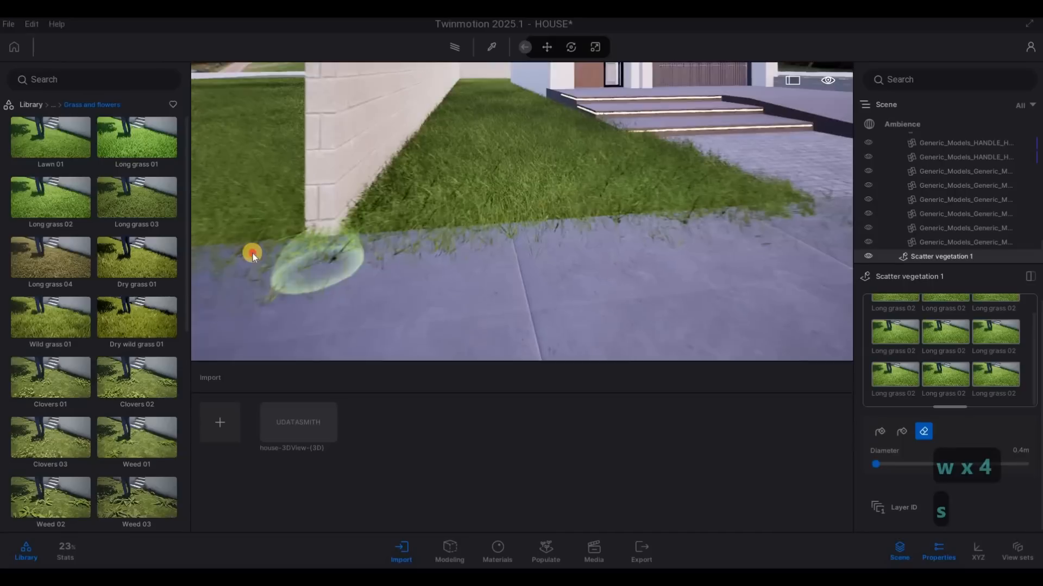
mouse_move(253, 253)
mouse_down()
mouse_move(205, 253)
mouse_move(409, 246)
mouse_move(304, 261)
mouse_move(302, 274)
mouse_move(360, 257)
mouse_move(517, 249)
mouse_move(819, 204)
mouse_move(711, 224)
mouse_move(347, 235)
mouse_move(275, 253)
mouse_move(197, 245)
mouse_move(791, 208)
mouse_up()
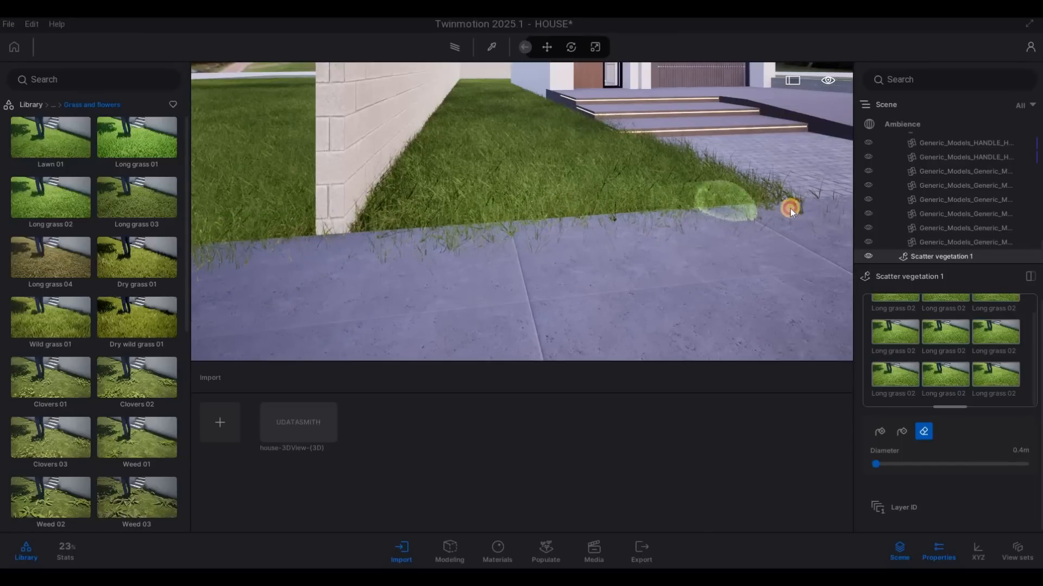
Step: Erase the grass overhanging the cobbled paving along the side lawn, up to the entrance steps
key(d)
key(d)
key(d)
key(q)
mouse_move(429, 253)
right_down()
mouse_move(602, 255)
mouse_move(520, 262)
right_up()
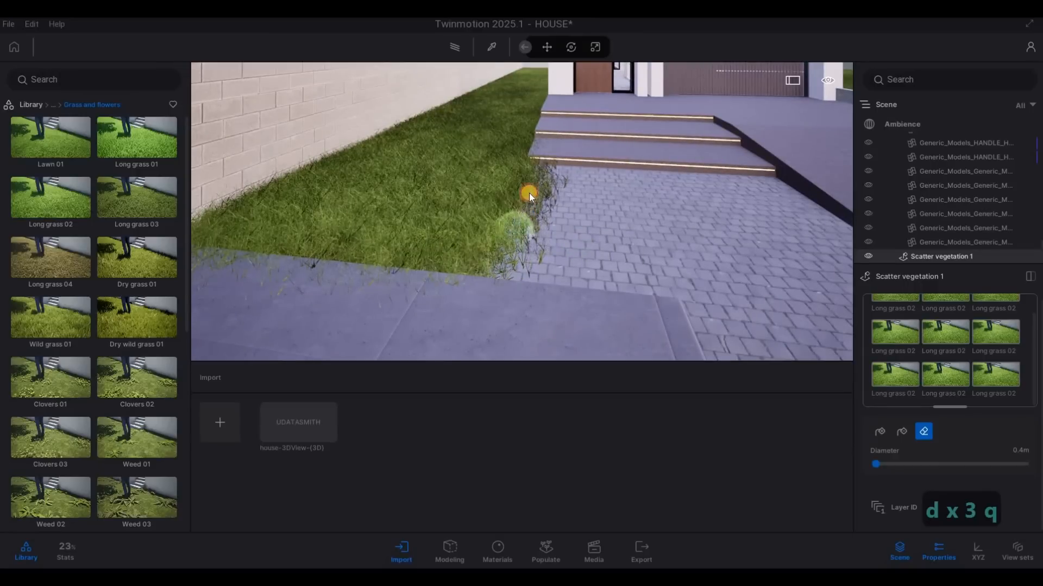
mouse_move(532, 178)
mouse_down()
mouse_move(535, 167)
mouse_move(493, 263)
mouse_move(517, 185)
mouse_up()
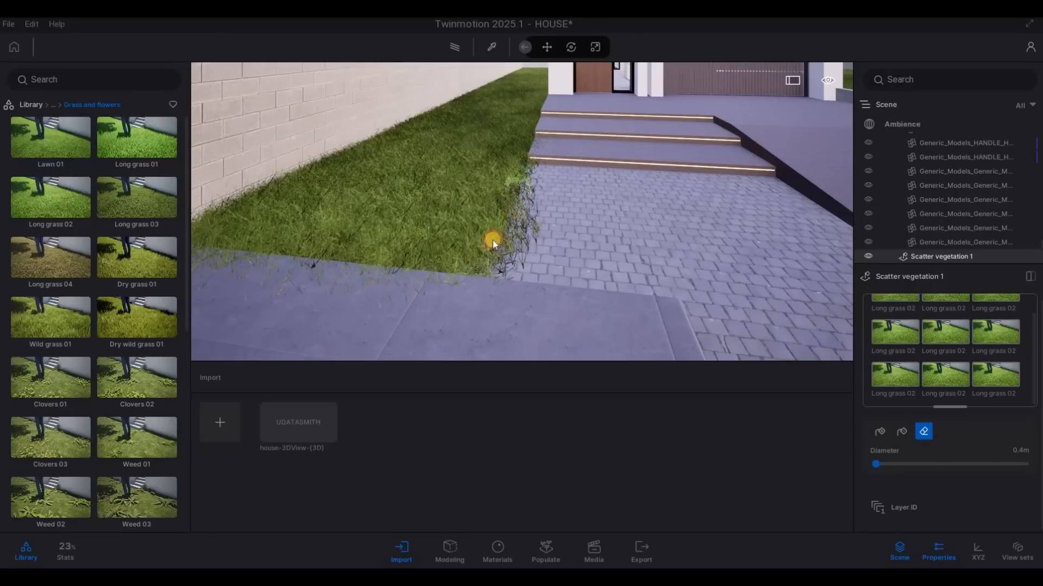
mouse_move(483, 255)
mouse_down()
mouse_move(477, 269)
mouse_move(490, 263)
mouse_up()
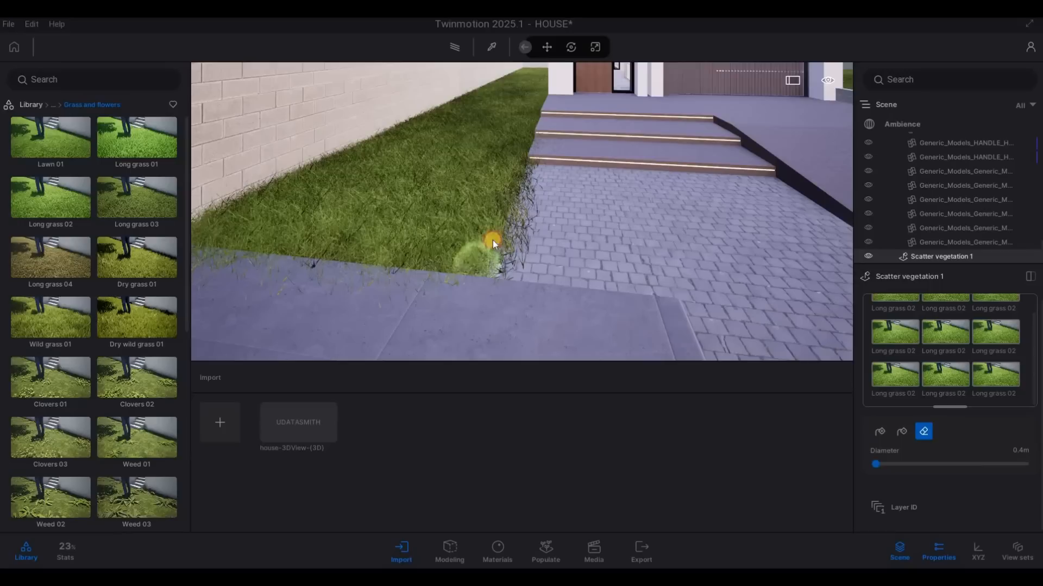
mouse_move(501, 218)
mouse_down()
mouse_move(530, 164)
mouse_move(496, 252)
mouse_move(473, 272)
mouse_move(517, 168)
mouse_move(484, 266)
mouse_move(542, 250)
mouse_up()
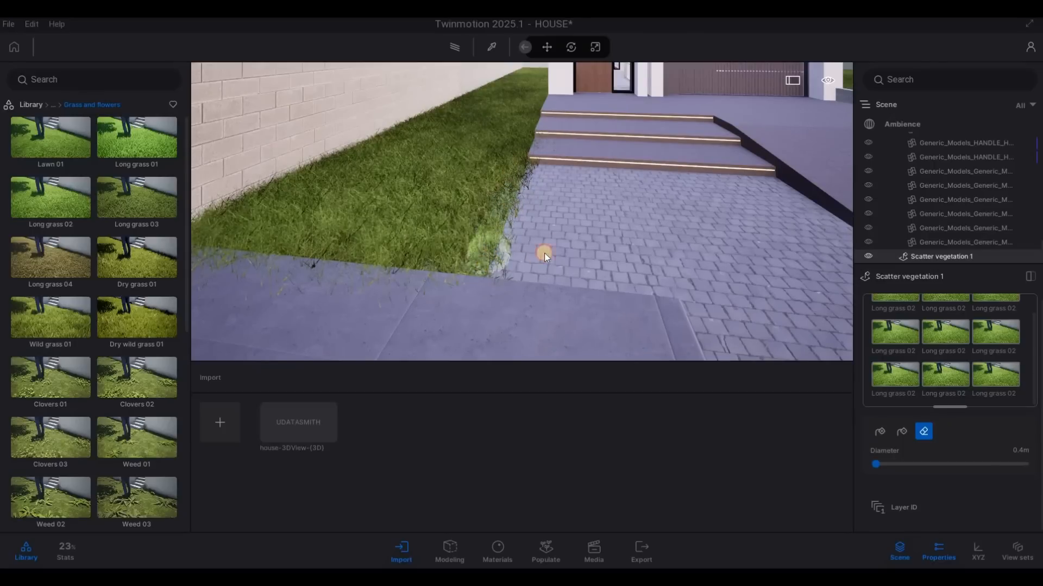
key(s)
key(s)
key(s)
key(a)
key(d)
key(a)
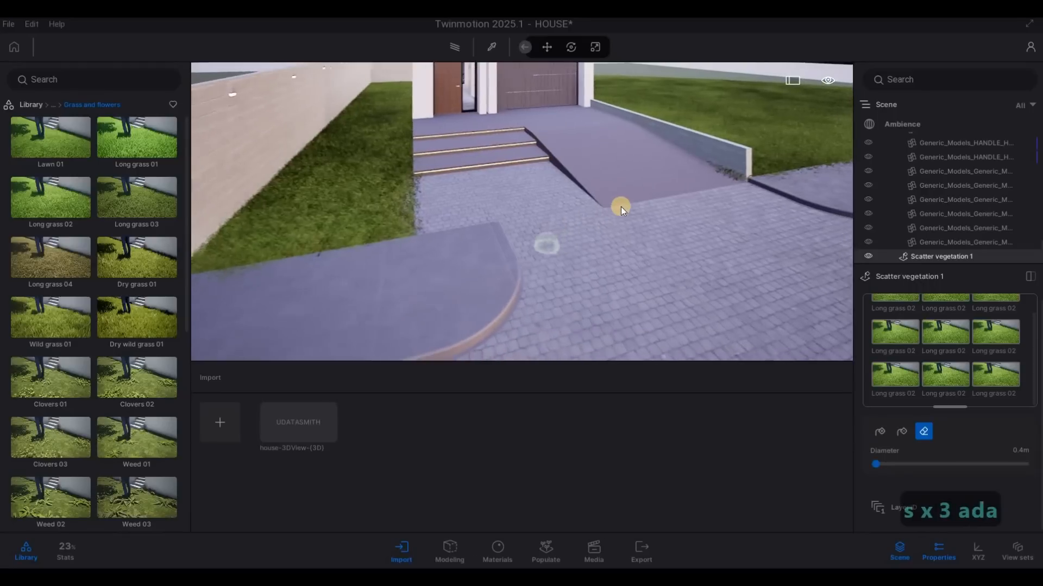
Step: Erase the stray grass along the foot of the low block wall beside the driveway ramp, and finish erasing
key(d)
key(w)
key(w)
key(w)
key(w)
key(w)
key(w)
key(w)
key(w)
key(w)
key(w)
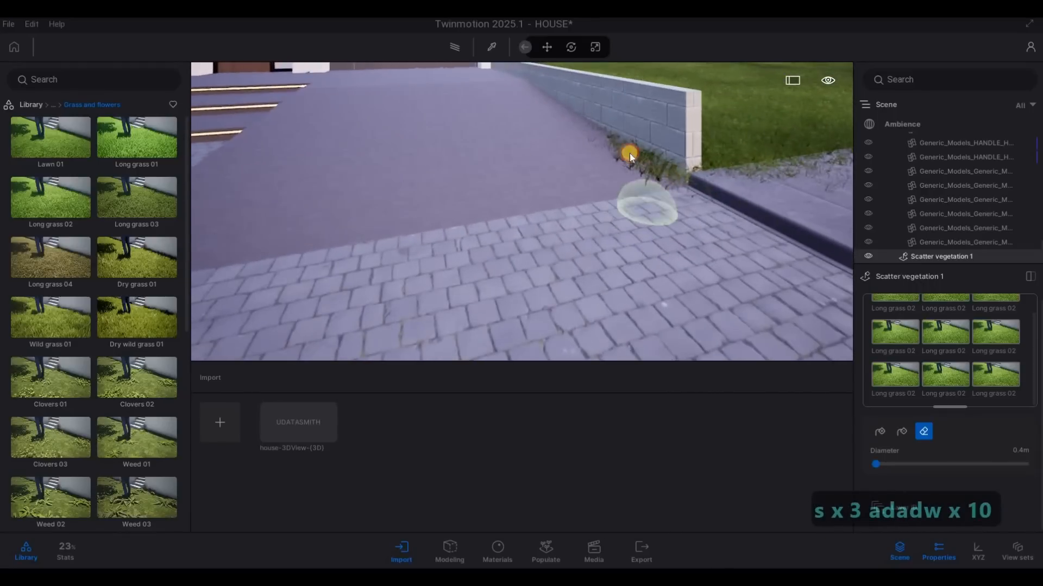
mouse_move(678, 167)
mouse_down()
mouse_move(618, 132)
mouse_move(627, 143)
mouse_up()
key(w)
key(d)
key(s)
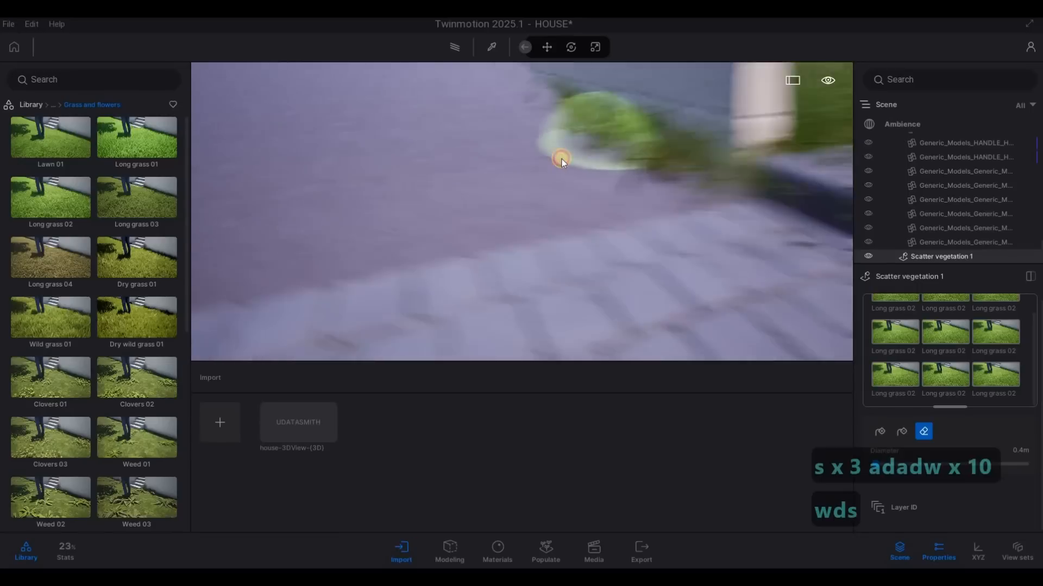
mouse_move(528, 130)
mouse_down()
mouse_move(594, 170)
mouse_move(534, 120)
mouse_move(598, 159)
mouse_move(526, 111)
mouse_move(546, 138)
mouse_move(433, 168)
mouse_up()
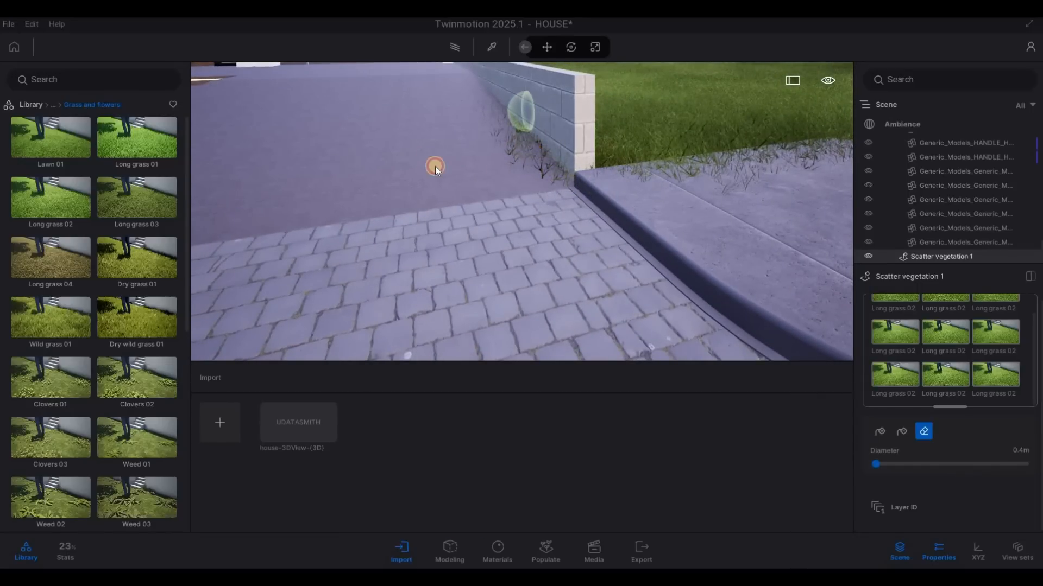
key(s)
key(a)
key(s)
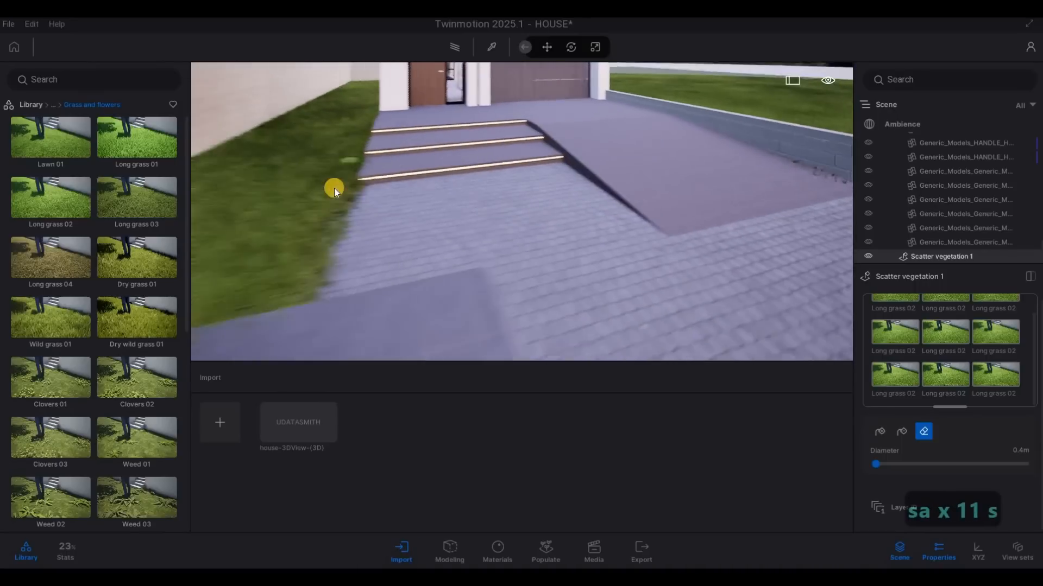
key(d)
key(Escape)
key(Escape)
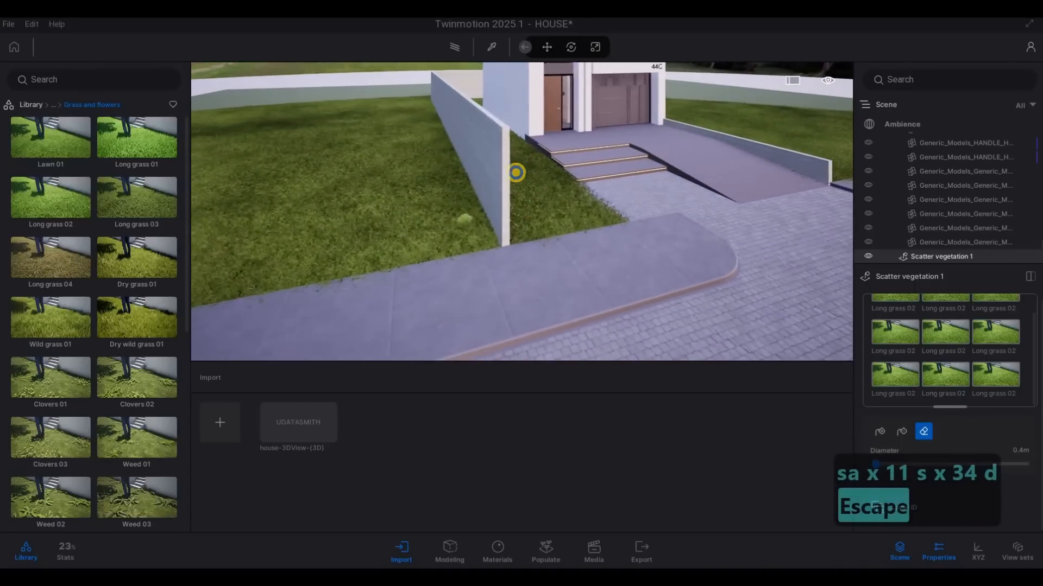
Step: Examine the house front and the trimmed grass edges along the boundary wall, entrance steps and driveway
key(d)
key(a)
key(w)
key(d)
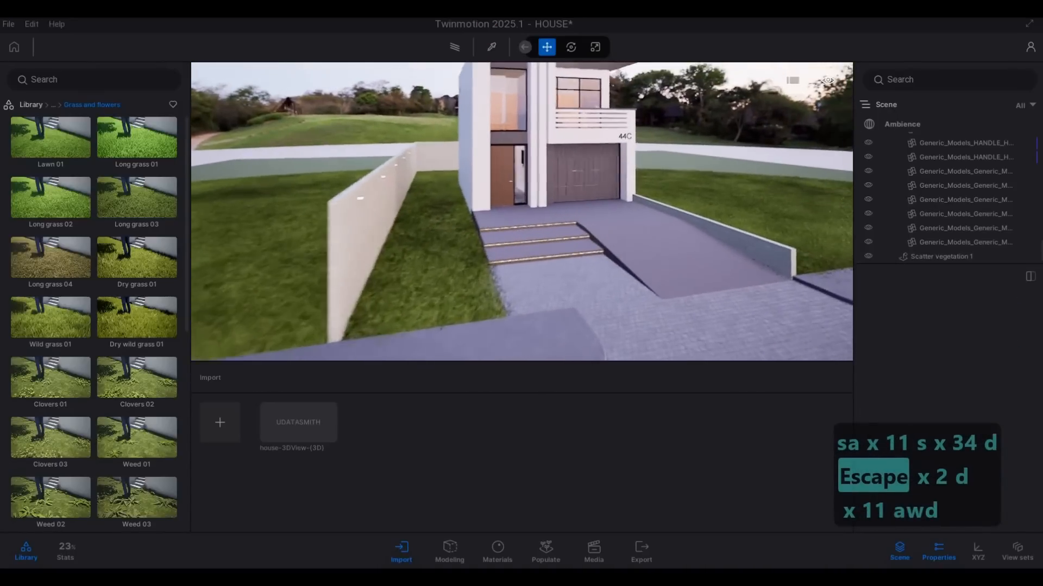
key(e)
key(d)
key(s)
key(w)
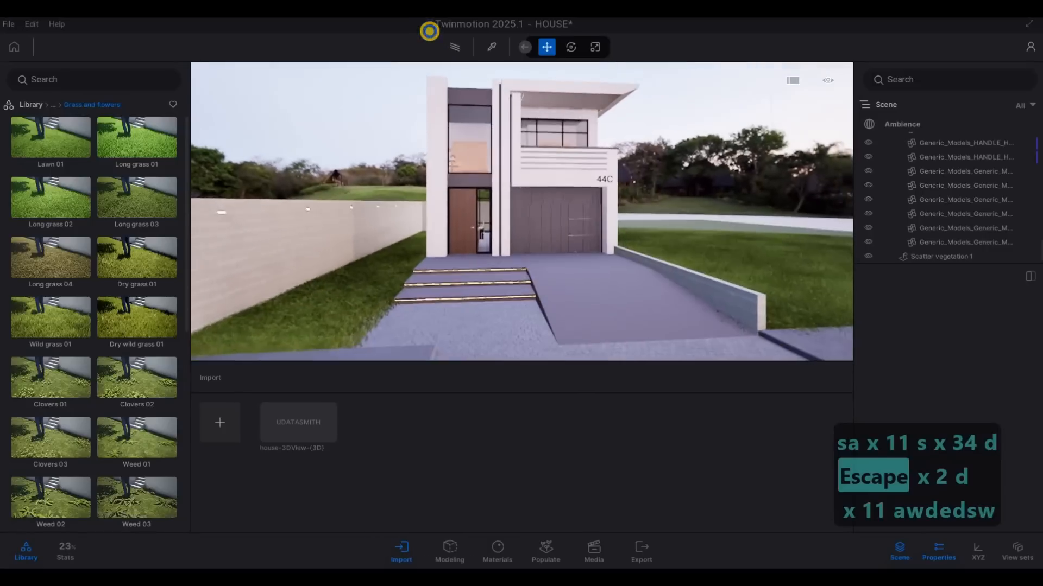
key(s)
key(a)
key(d)
key(w)
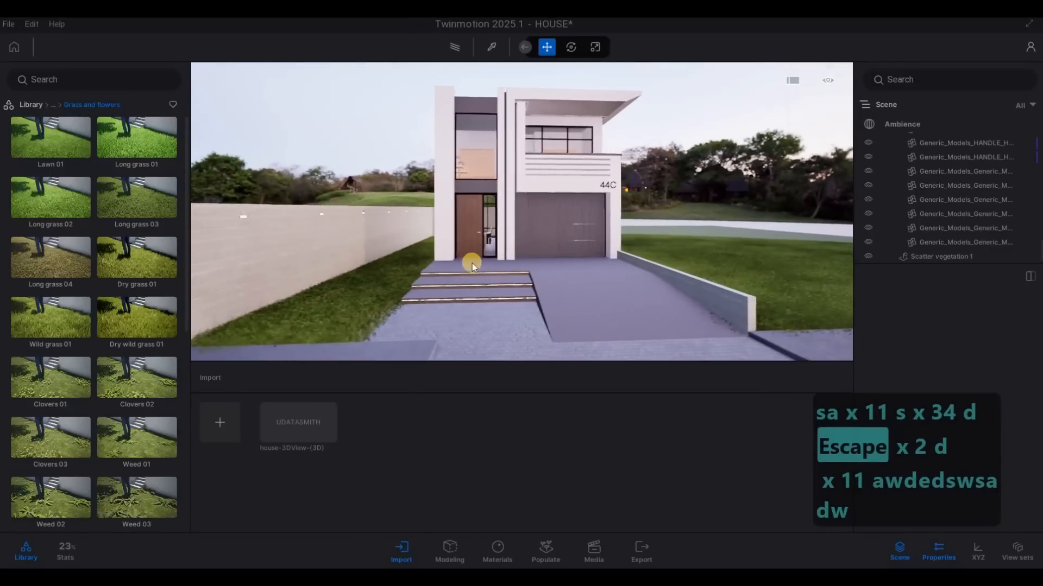
key(a)
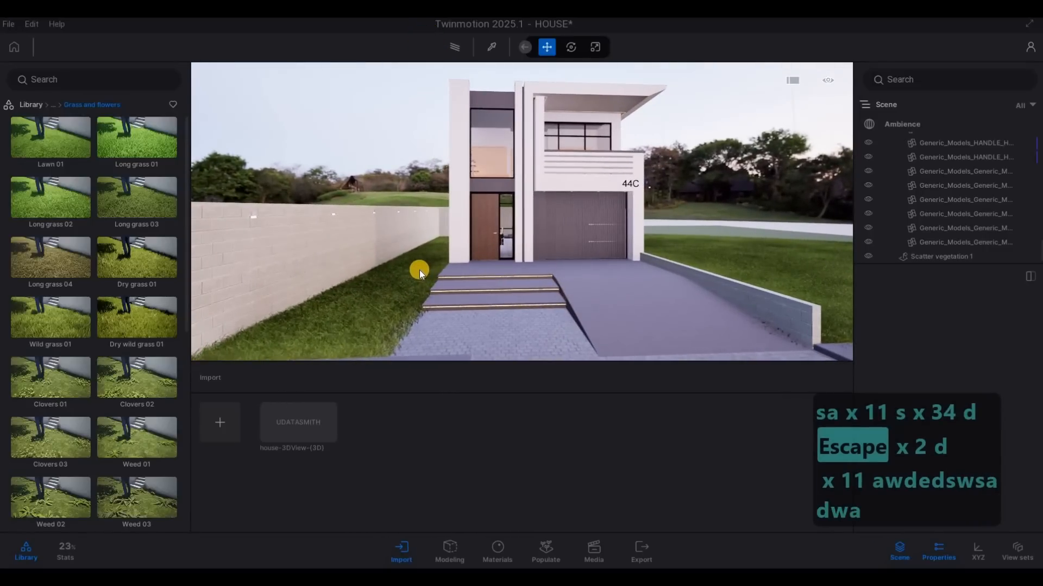
key(s)
key(d)
key(s)
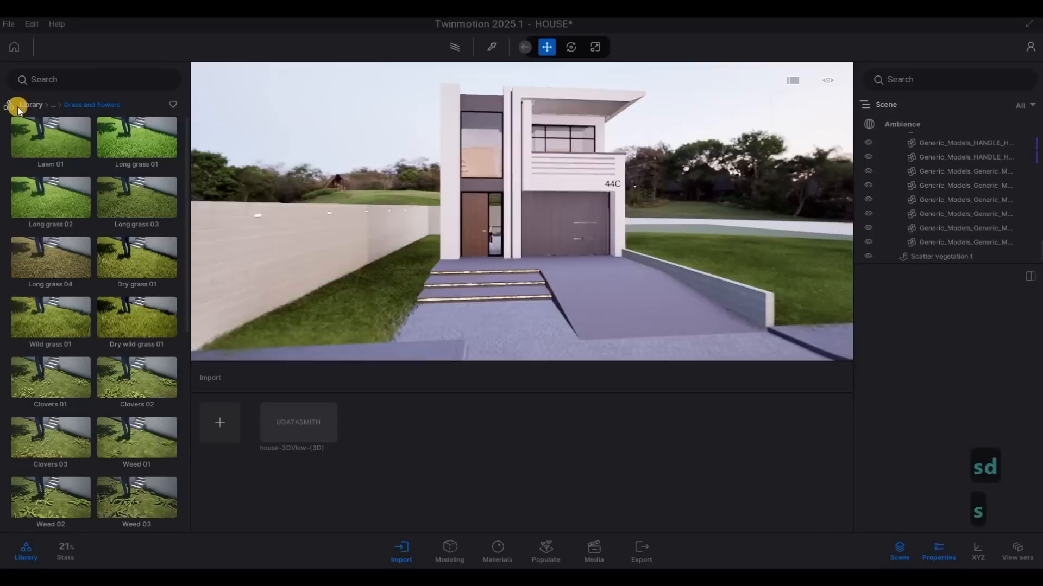
Step: Open the Buildings folder in the user library
key(x)
key(2)
key(d)
click(31, 104)
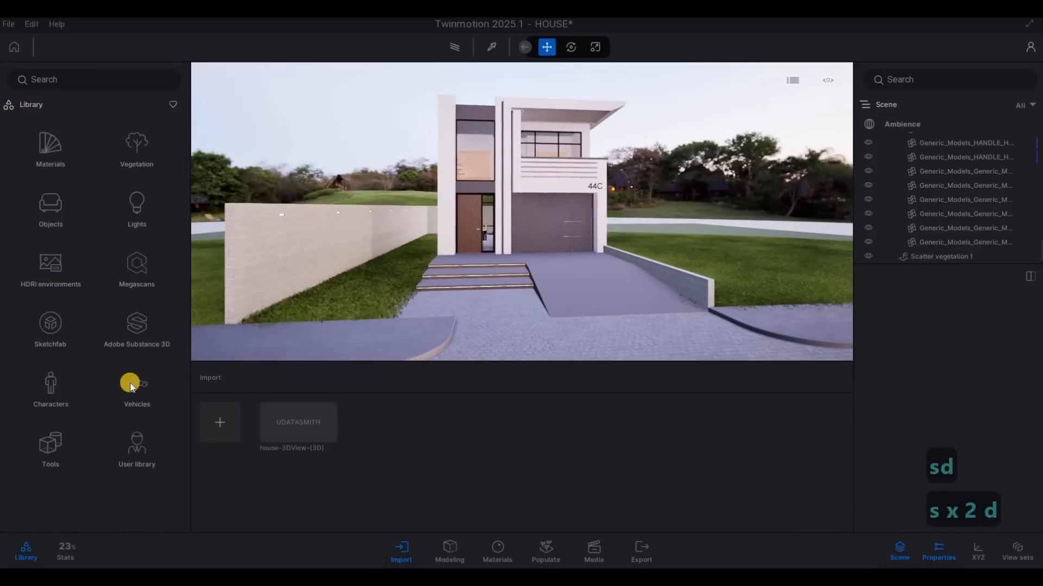
click(135, 450)
click(65, 269)
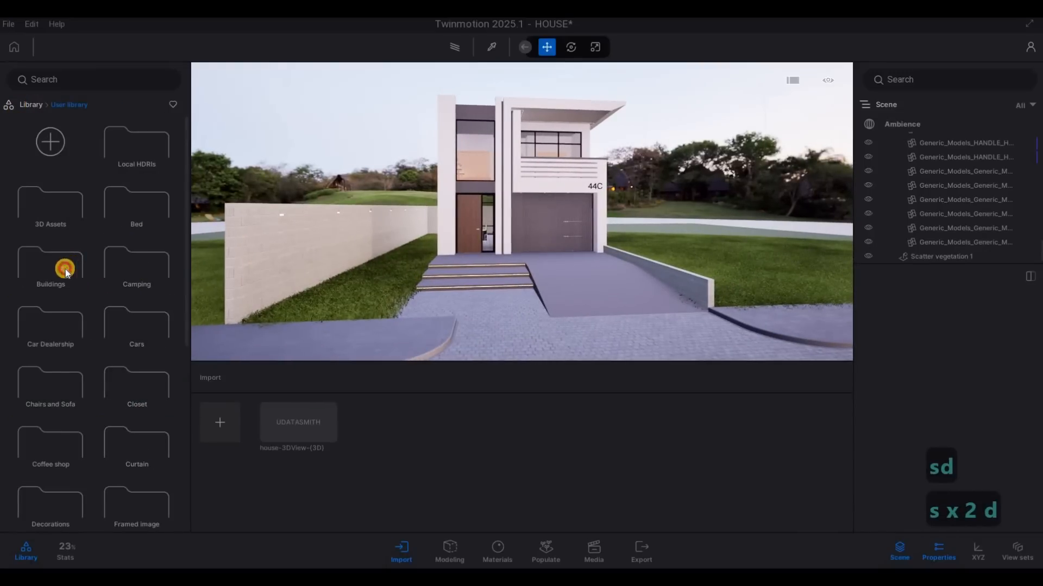
Step: Place the EMRK House.rvt model from the Buildings folder on the lawn beyond the driveway's low wall
key(d)
key(d)
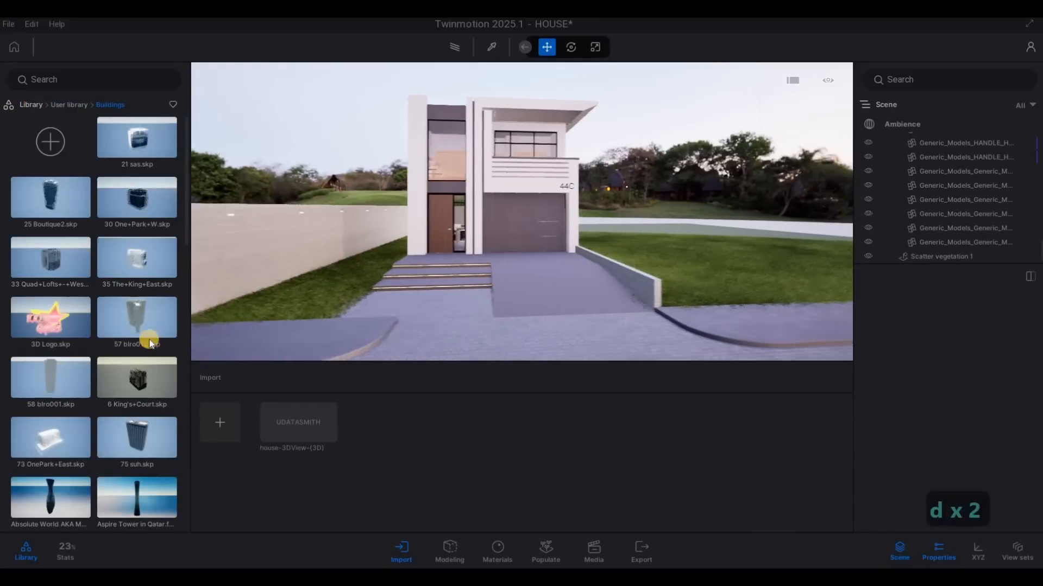
key(d)
key(d)
key(d)
key(d)
key(d)
key(d)
key(d)
key(d)
key(d)
key(d)
key(d)
key(d)
scroll(106, 357, down, 5)
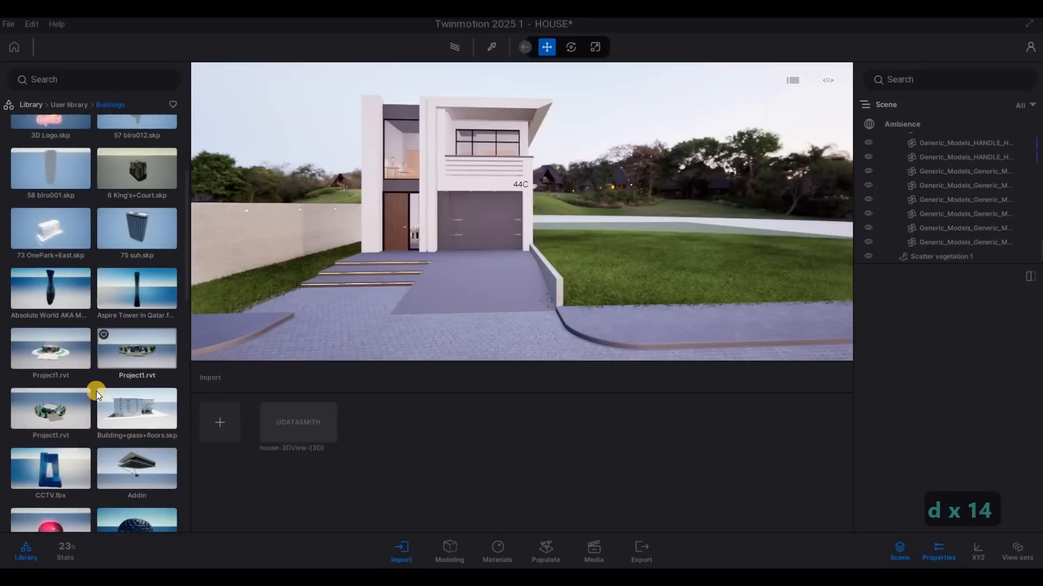
scroll(96, 391, down, 5)
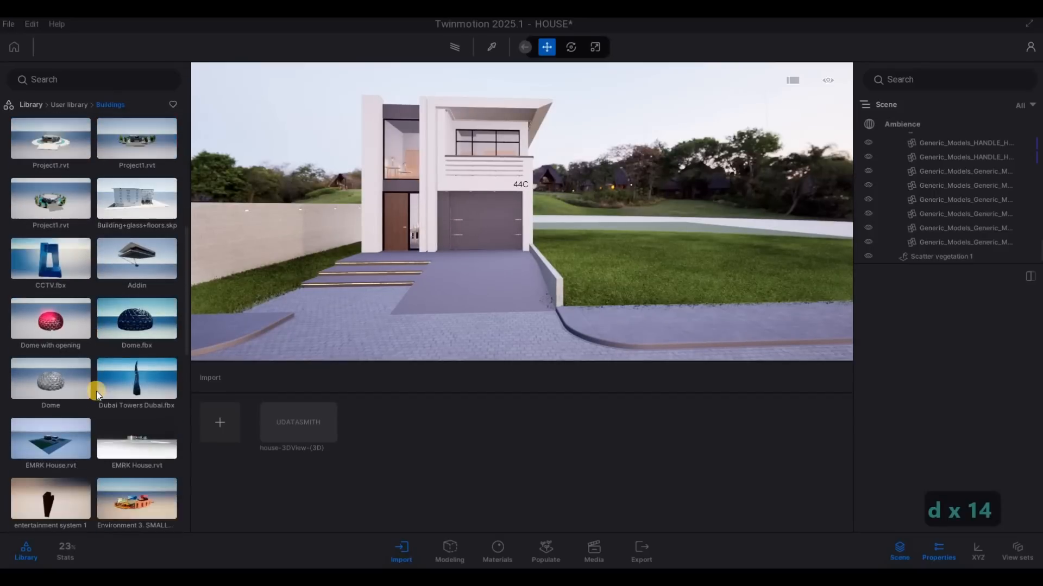
scroll(96, 391, down, 3)
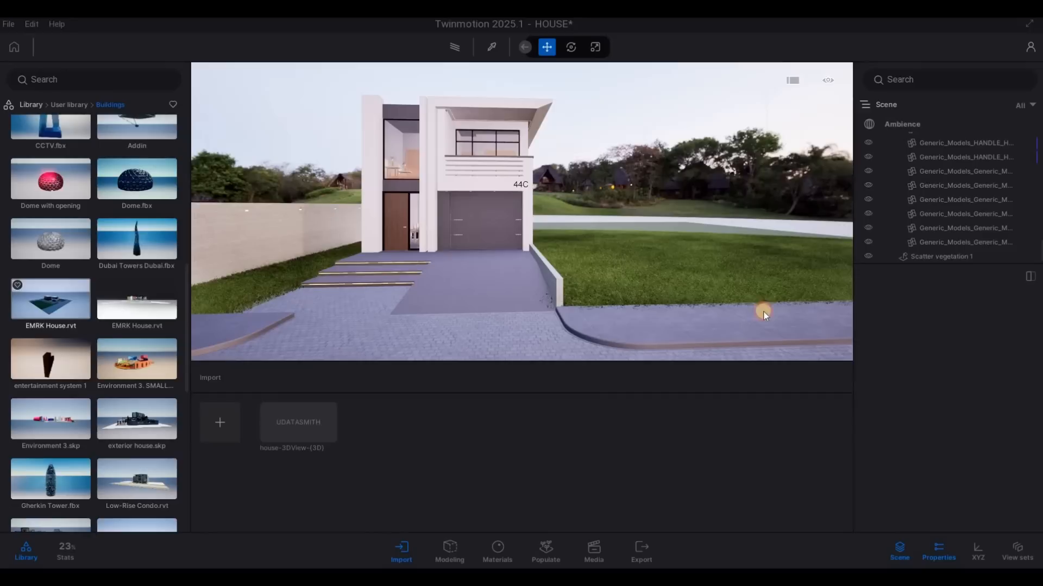
drag(763, 312, 726, 282)
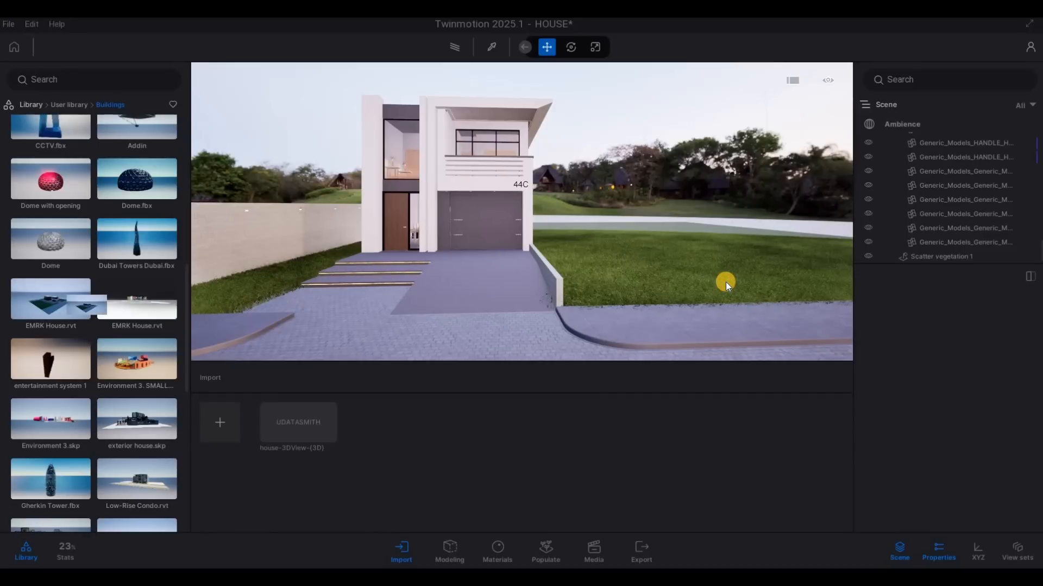
drag(726, 282, 726, 282)
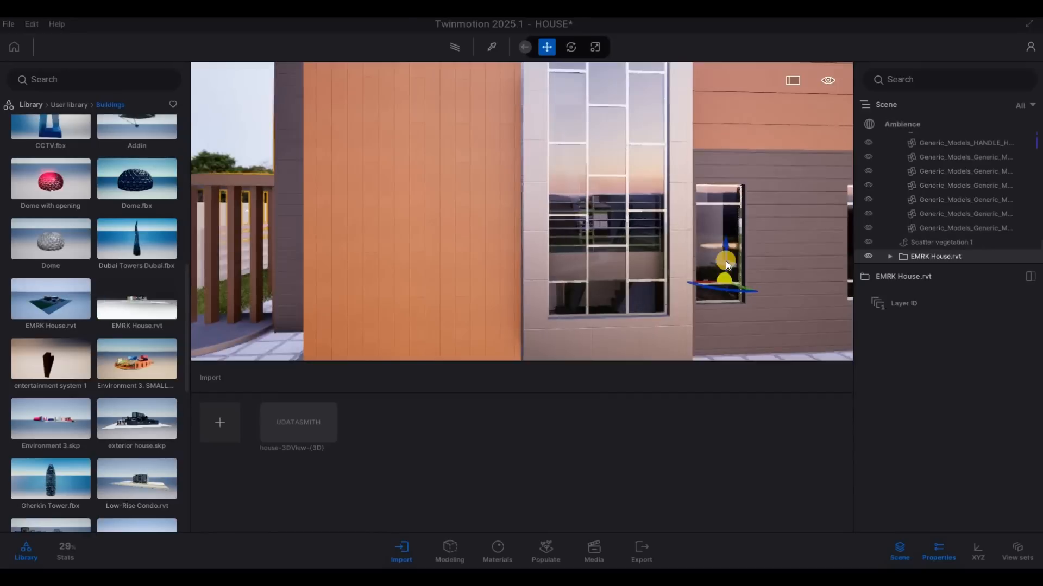
Step: Rotate the placed EMRK House model 90 degrees about its vertical axis
key(q)
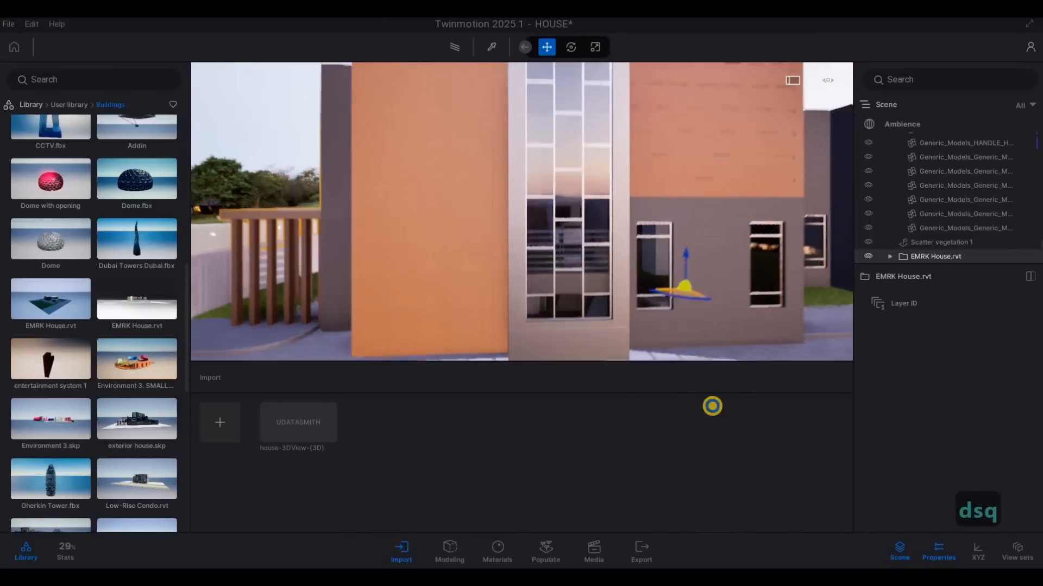
drag(659, 300, 728, 249)
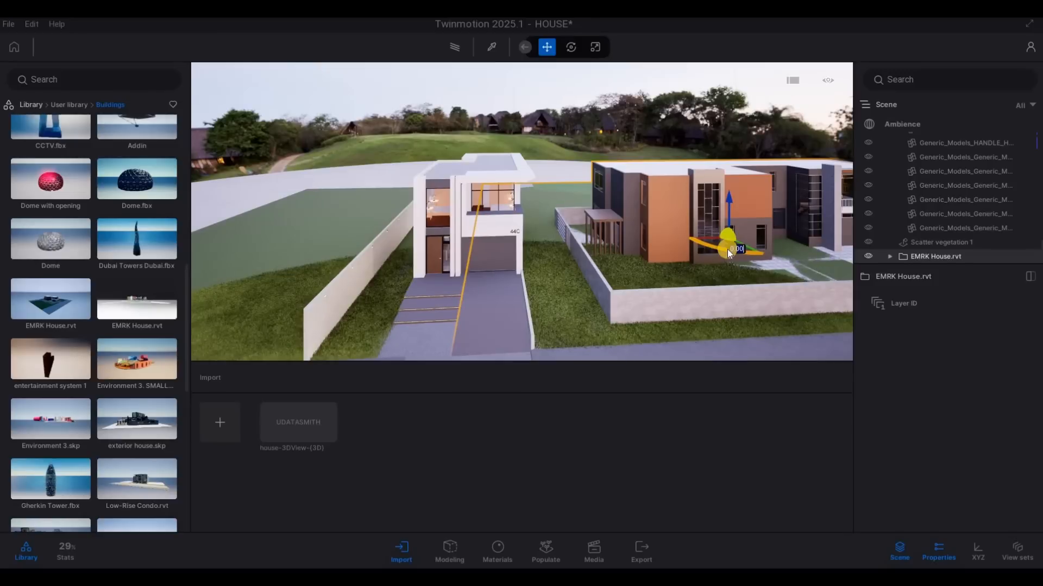
text(90)
key(Return)
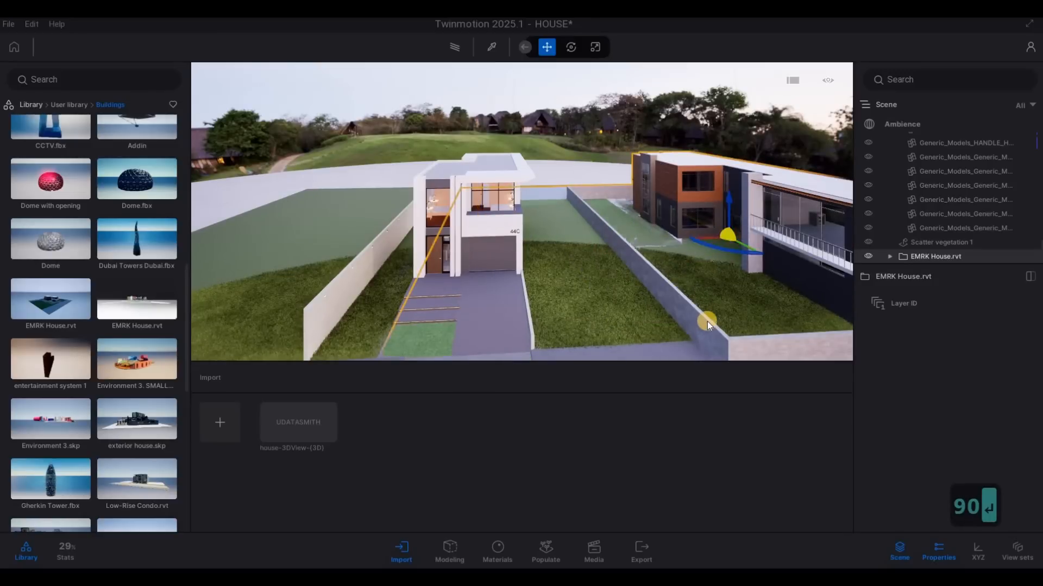
Step: Move the EMRK House model back from the road so its front fence sits behind the sidewalk
key(d)
key(s)
key(s)
key(w)
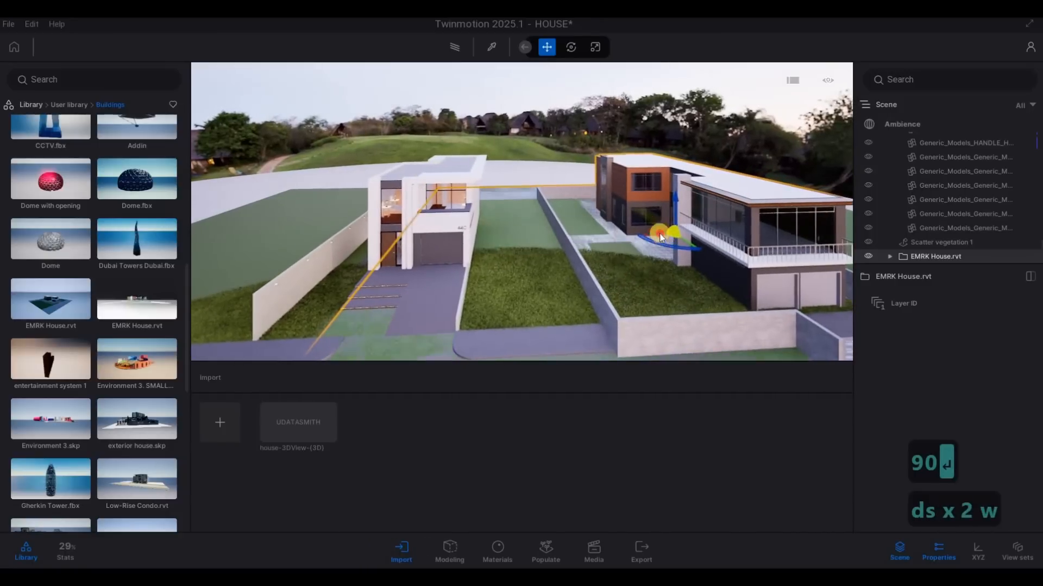
drag(665, 236, 600, 211)
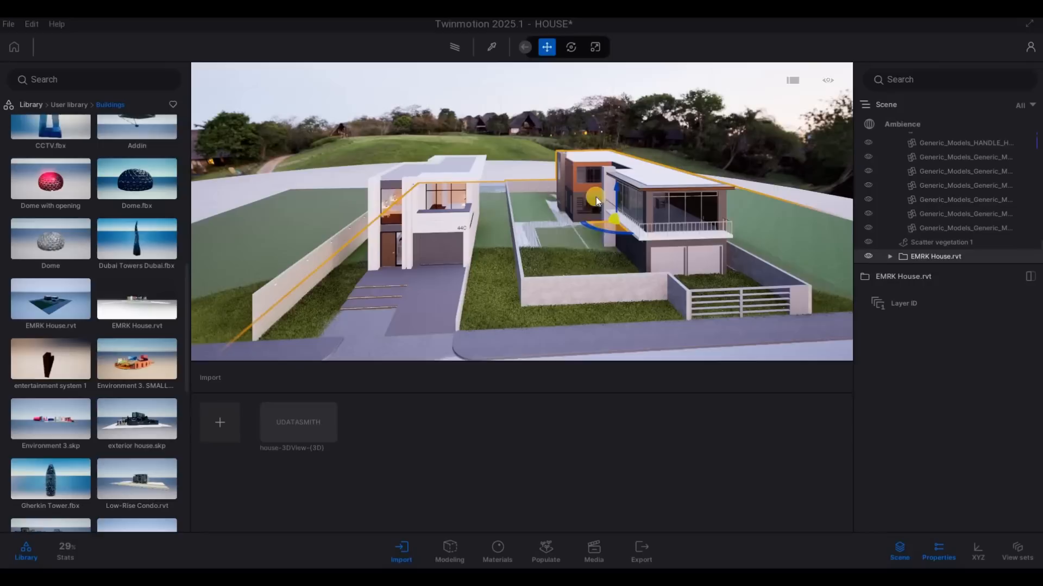
Step: Lower the EMRK House model slightly so its own ground sinks beneath the lawn, and deselect it
click(617, 186)
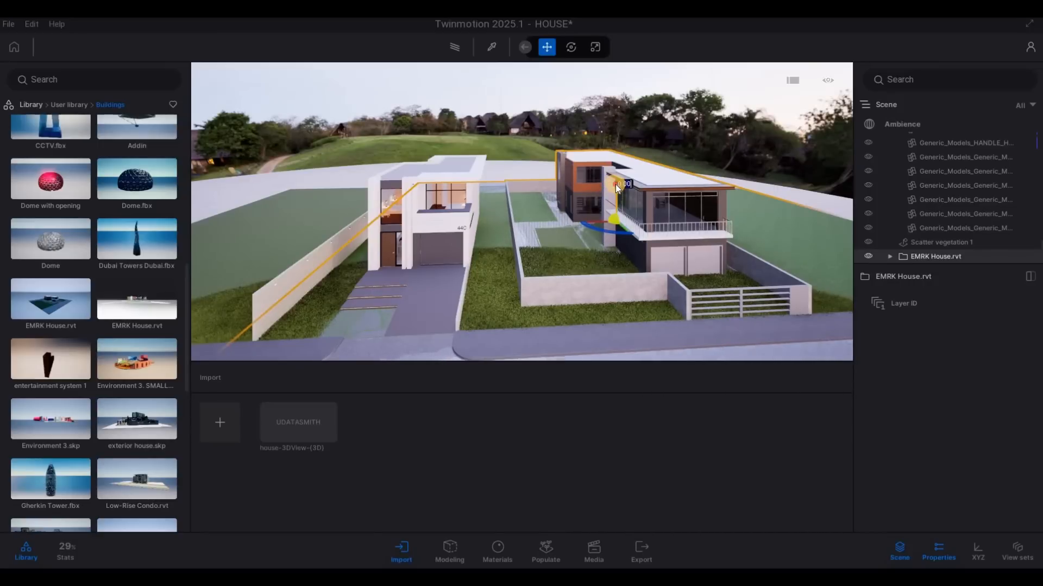
drag(614, 185, 557, 255)
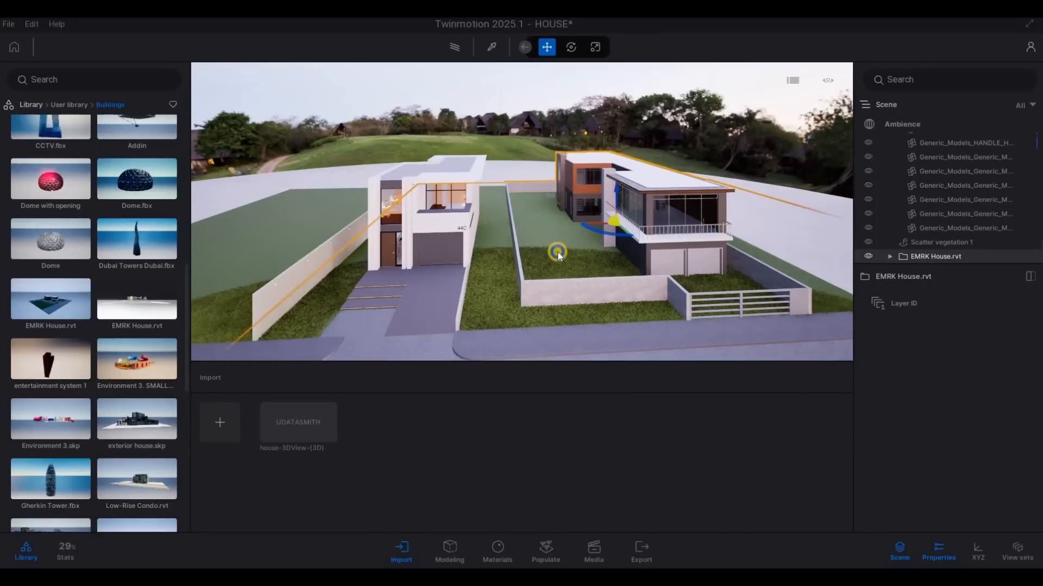
key(Escape)
Step: Place the Luxury Apartment.rvt model from the Buildings folder on the open lawn outside the tall boundary wall
right_drag(536, 292, 230, 328)
key(a)
key(w)
key(e)
key(d)
key(a)
key(a)
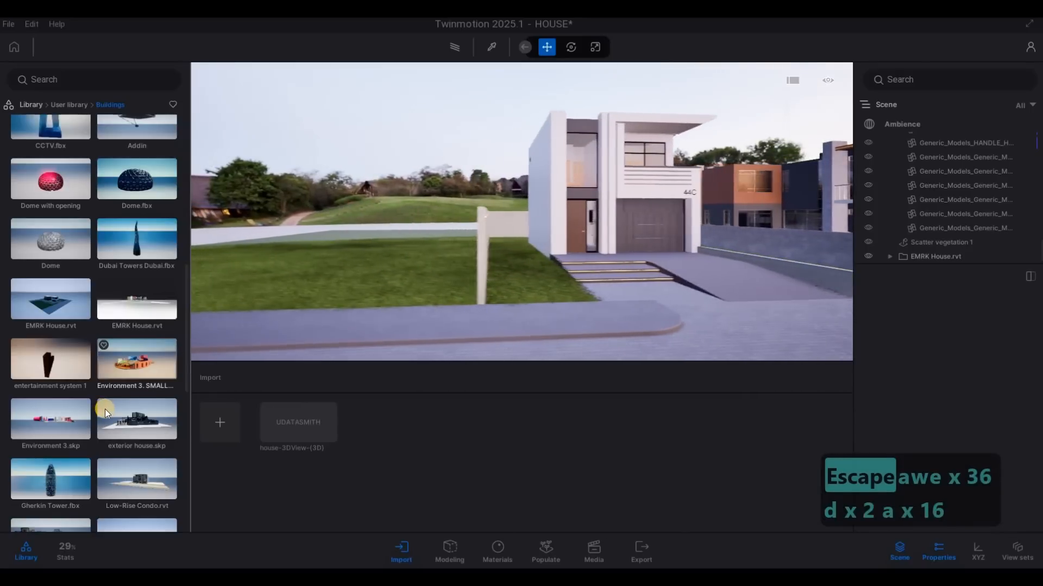
scroll(106, 409, down, 1)
key(a)
scroll(125, 415, down, 2)
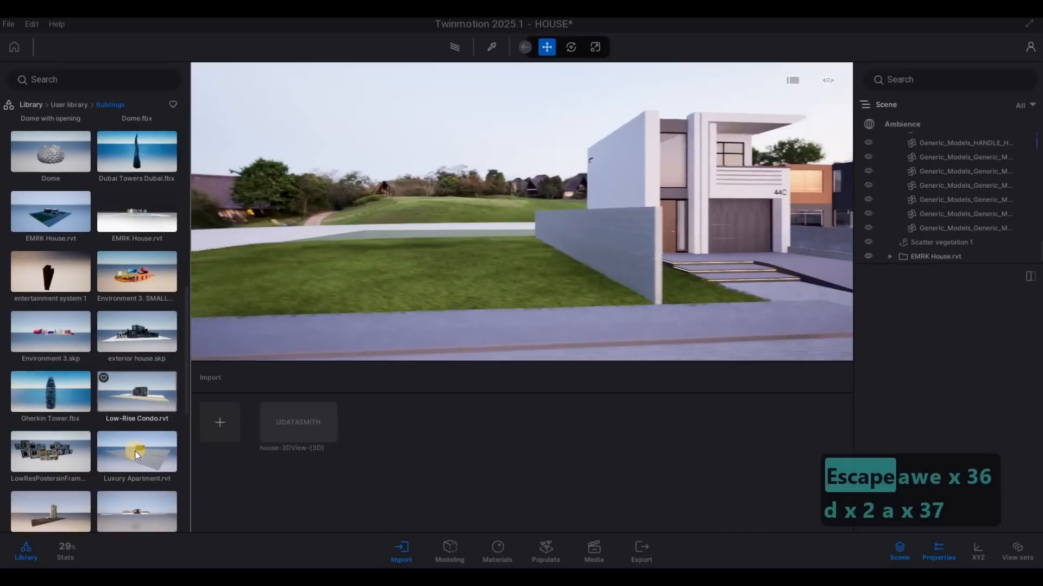
drag(145, 452, 424, 305)
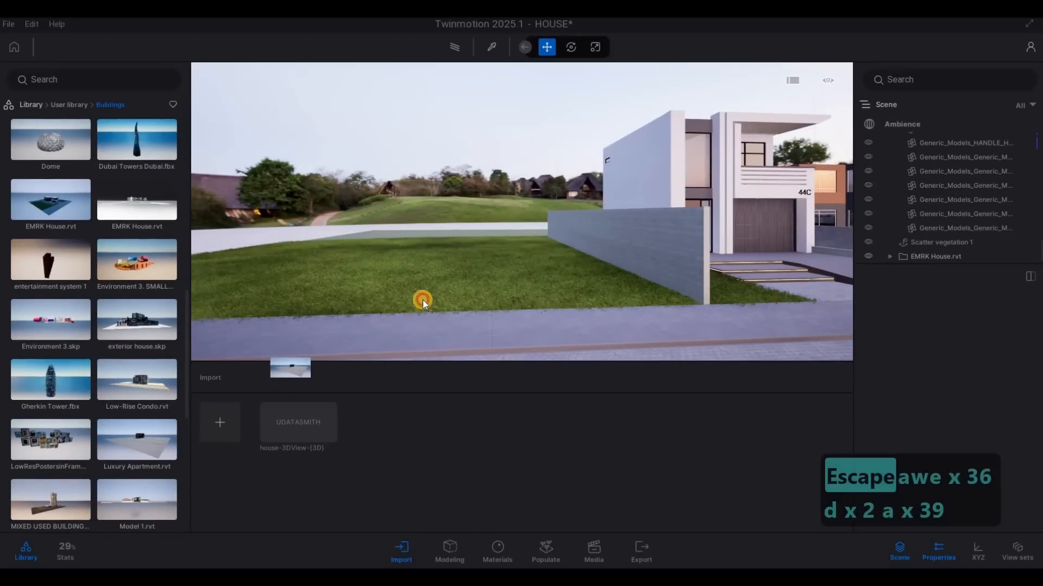
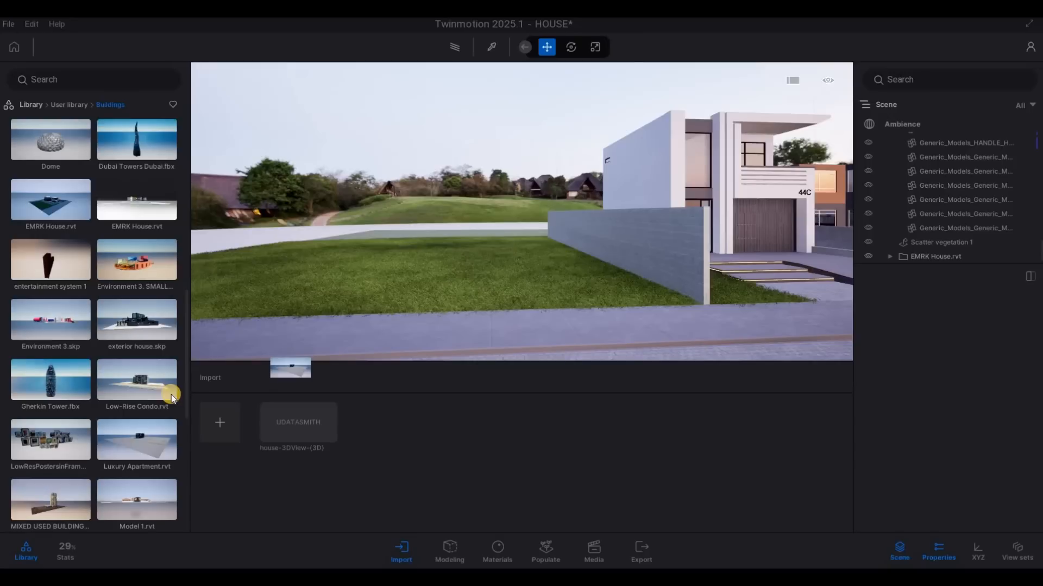
Step: Delete the Luxury Apartment.rvt model from the scene
scroll(171, 398, down, 8)
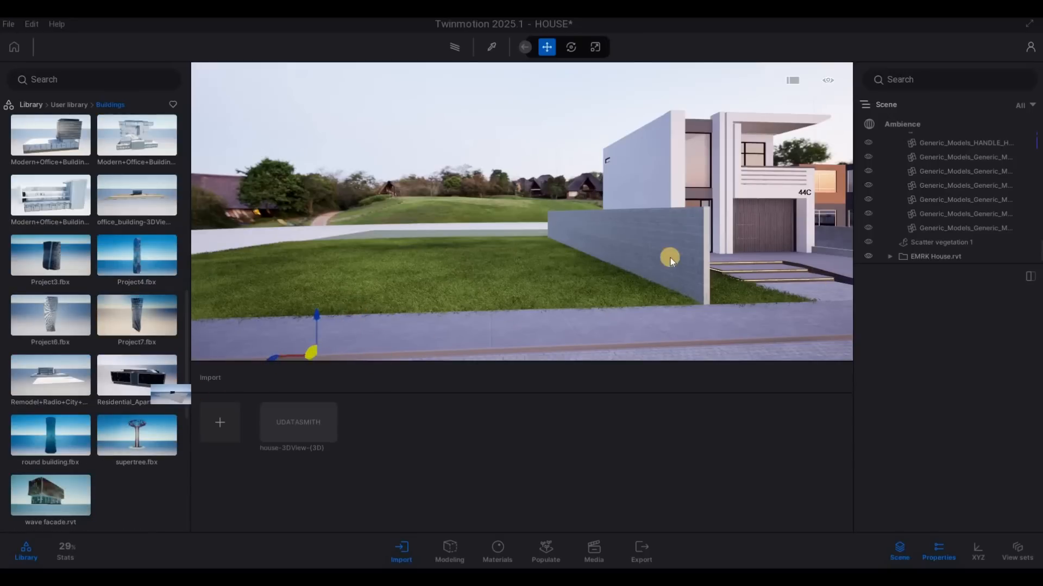
key(s)
key(d)
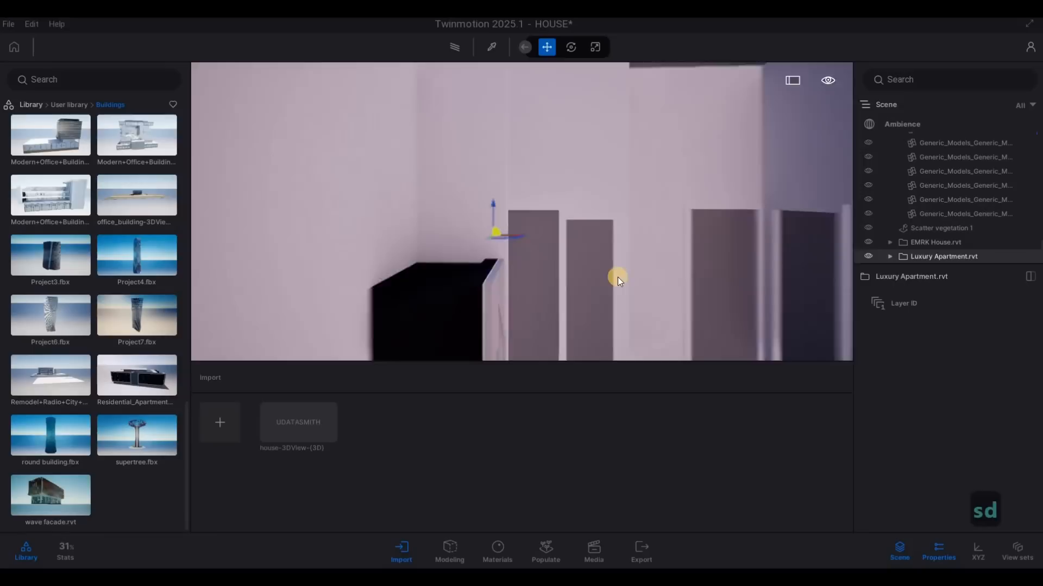
key(d)
key(q)
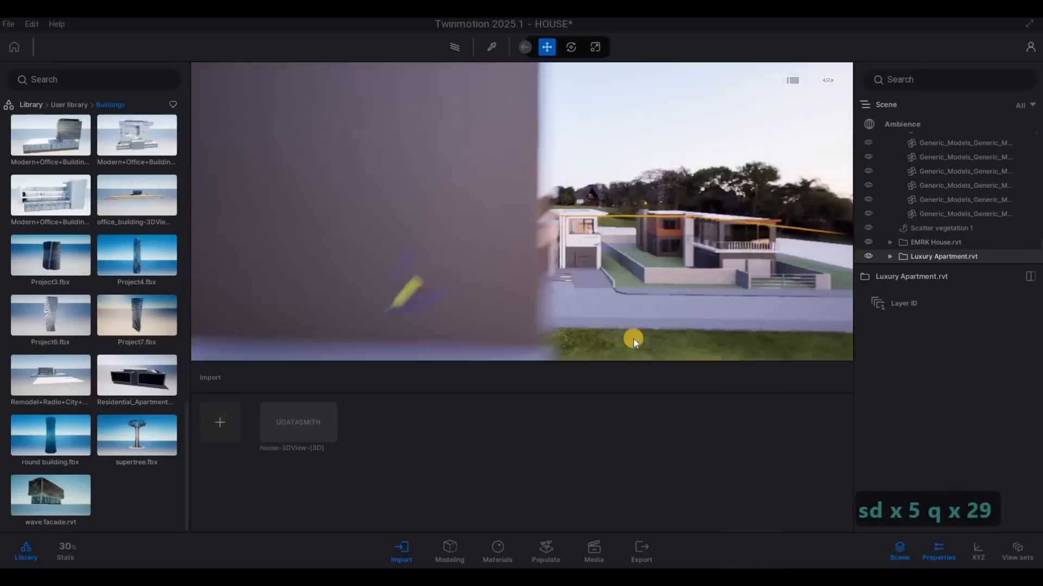
key(q)
key(q)
key(q)
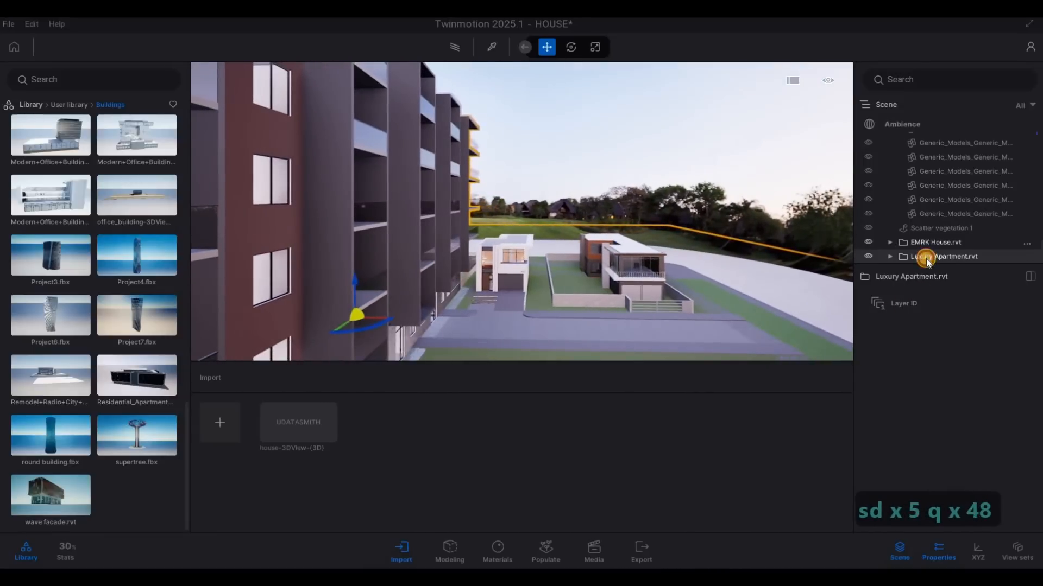
click(926, 243)
click(899, 261)
key(Delete)
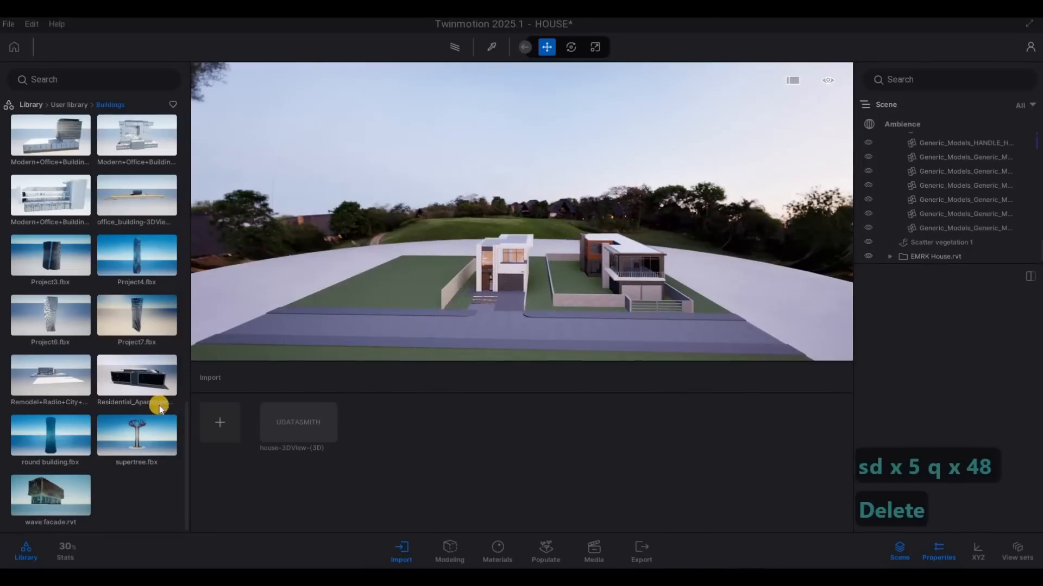
Step: Place the Model 1.rvt model from the Buildings folder on the open lawn outside the tall boundary wall
key(w)
scroll(138, 389, up, 1)
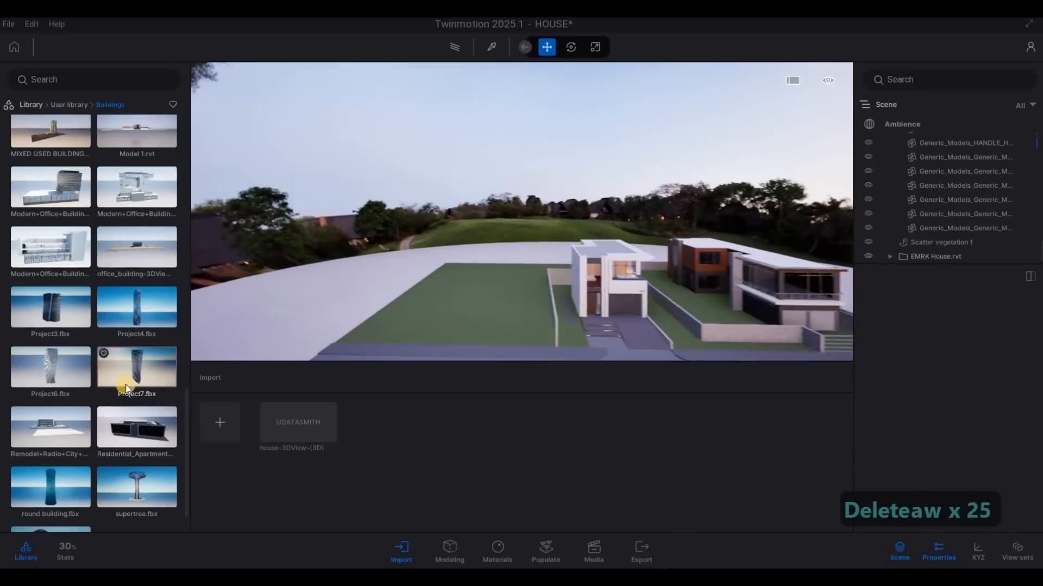
key(w)
key(d)
scroll(138, 388, up, 2)
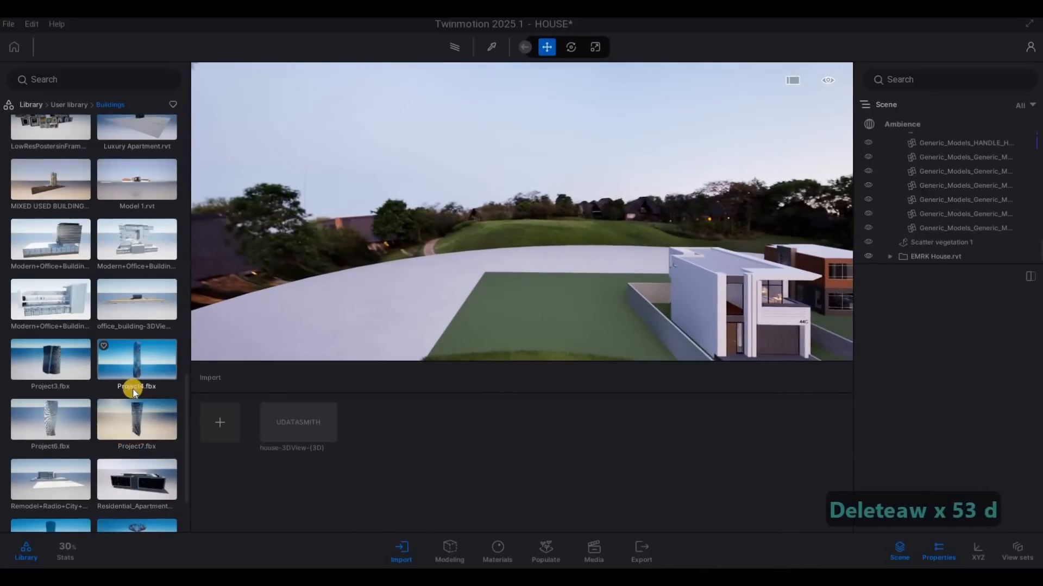
scroll(136, 380, up, 1)
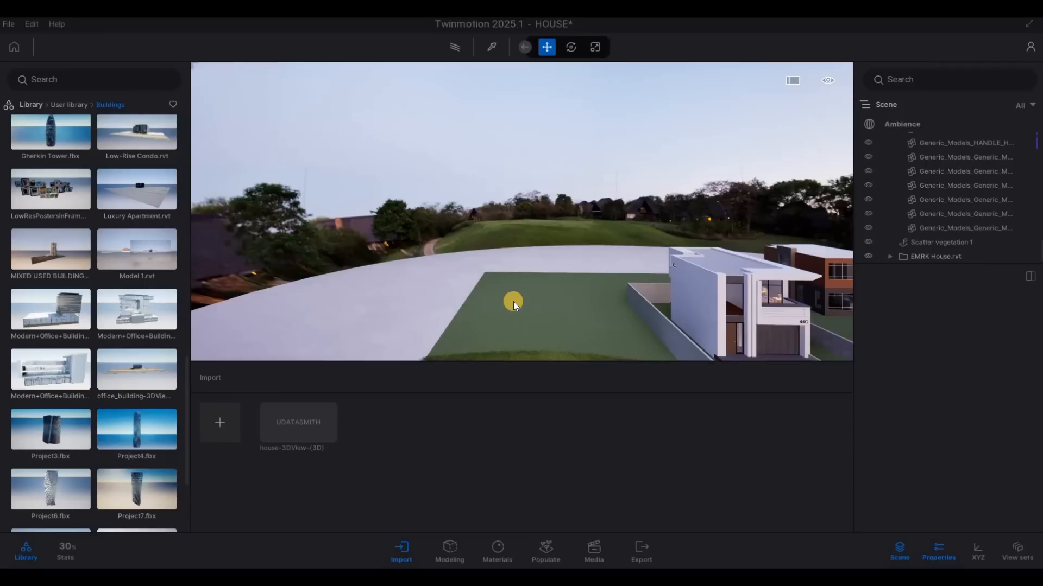
drag(493, 300, 491, 293)
key(s)
key(d)
Step: Adjust the height of the Model 1 model against the lawn around it
right_drag(608, 323, 557, 306)
key(w)
key(e)
key(e)
key(e)
key(e)
key(e)
key(w)
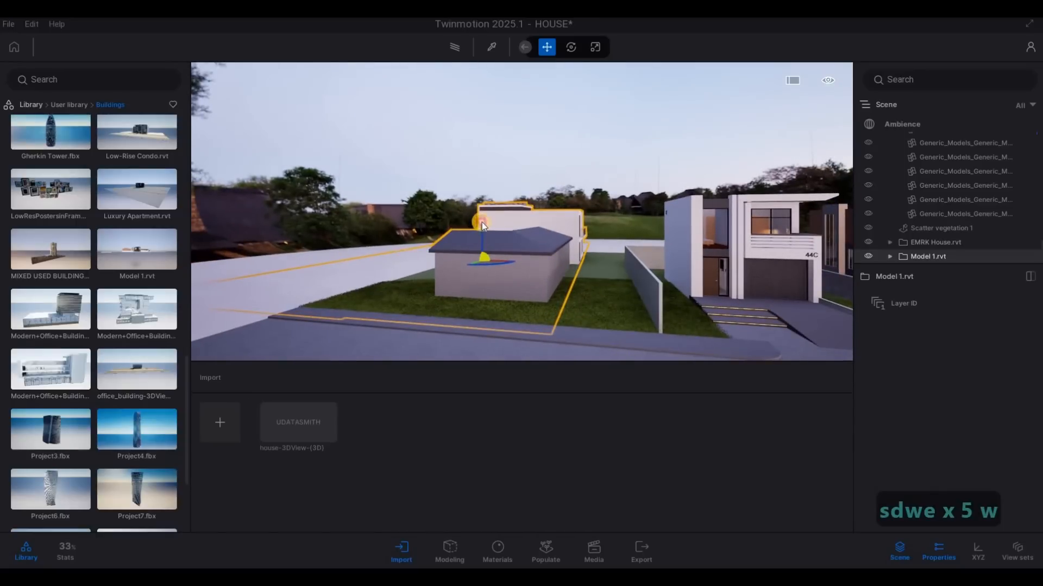
drag(482, 223, 484, 223)
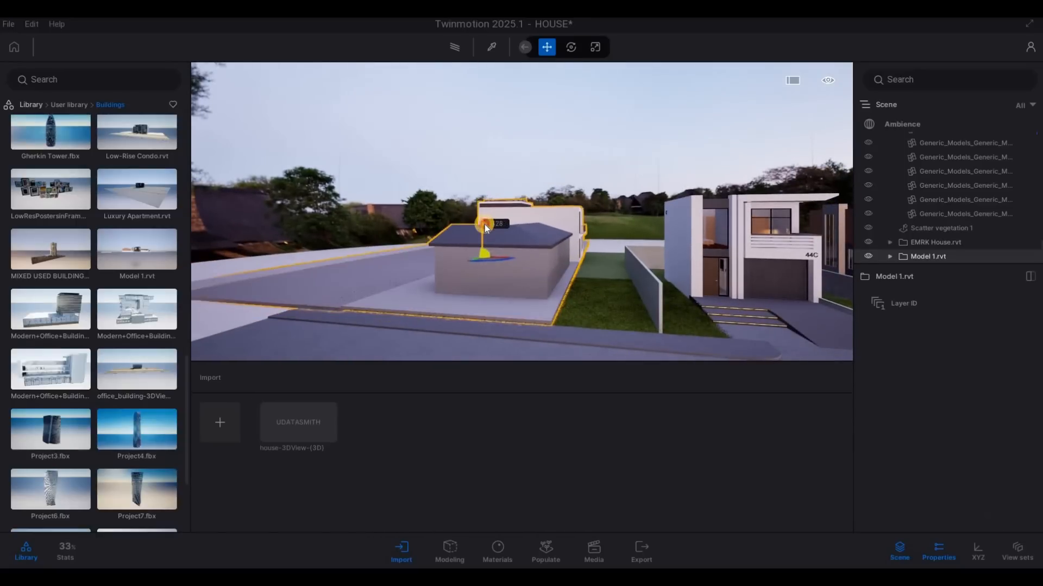
Step: Shift the Model 1 model sideways towards the tall boundary wall
key(d)
right_drag(506, 298, 478, 278)
key(q)
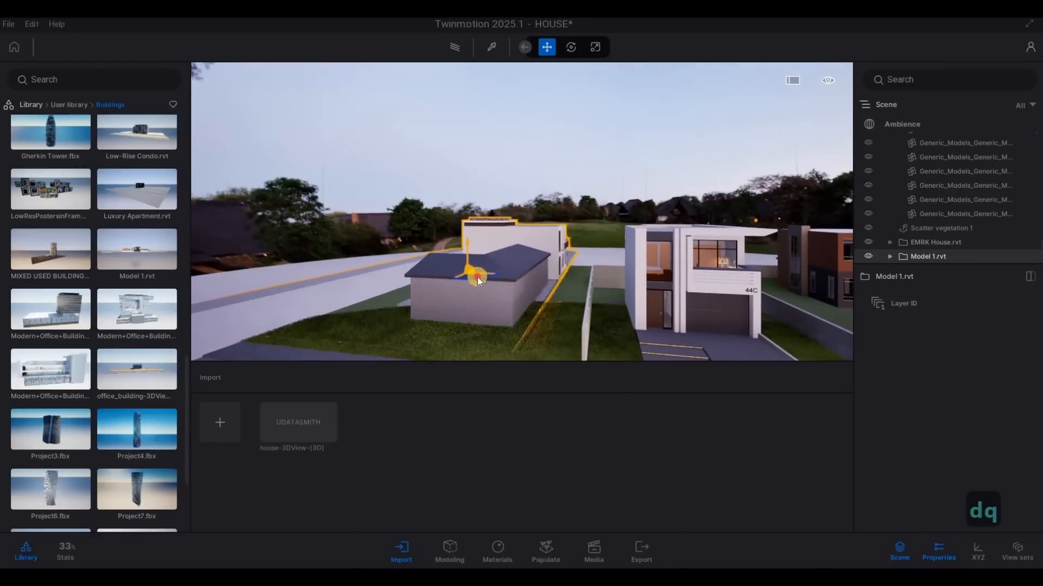
drag(477, 278, 479, 272)
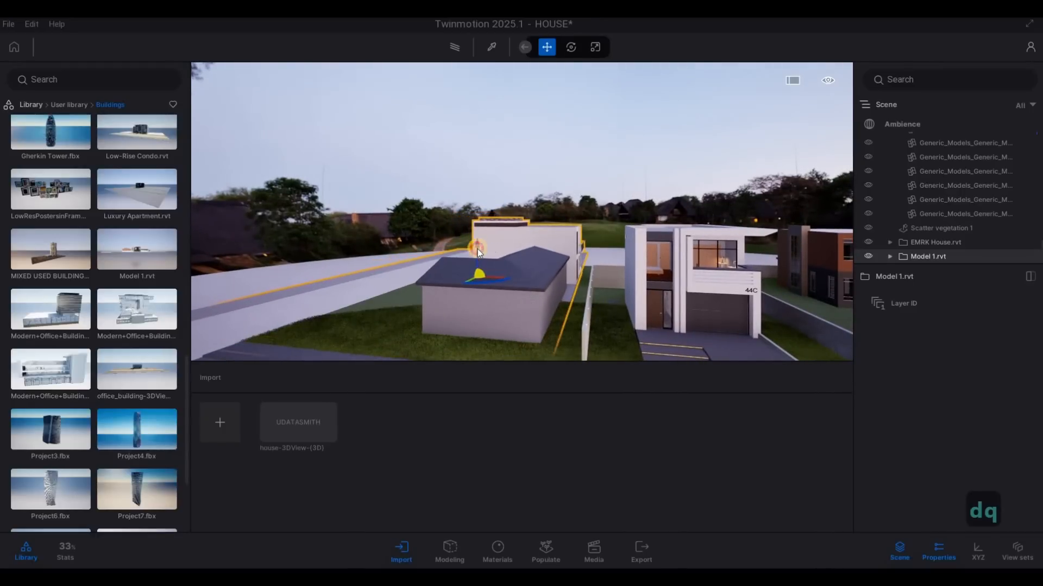
Step: Raise the Model 1 model slightly so its gravel ground sits above the lawn beside the sidewalk
drag(477, 247, 503, 323)
key(d)
key(w)
key(e)
key(e)
key(e)
key(e)
key(e)
key(e)
key(e)
key(e)
key(e)
key(e)
key(e)
key(e)
key(e)
key(e)
key(e)
key(e)
key(e)
key(e)
key(w)
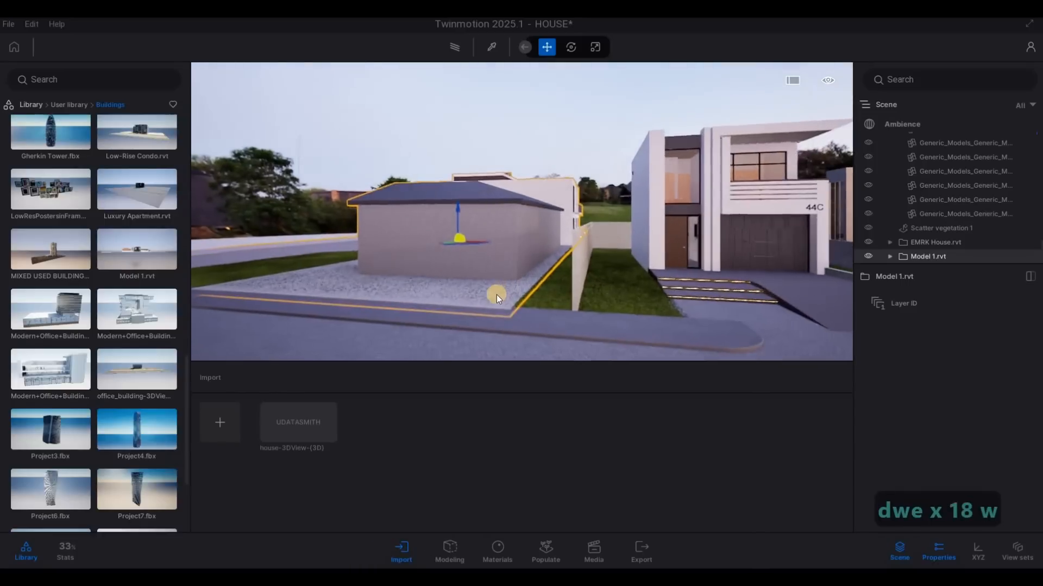
Step: Nudge the Model 1 model sideways so its plot edge lines up with the boundary wall, and deselect it
key(w)
key(q)
key(Tab)
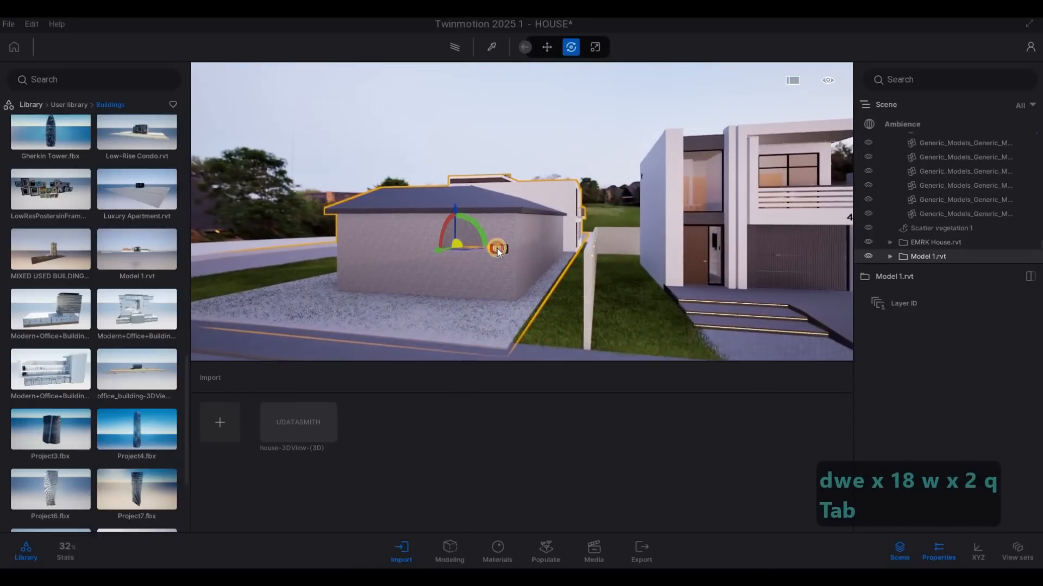
drag(497, 249, 566, 287)
key(Escape)
Step: Raise the Model 1 model by about 0.097 so its paving covers most of the grass, and deselect it
key(a)
key(d)
key(a)
key(w)
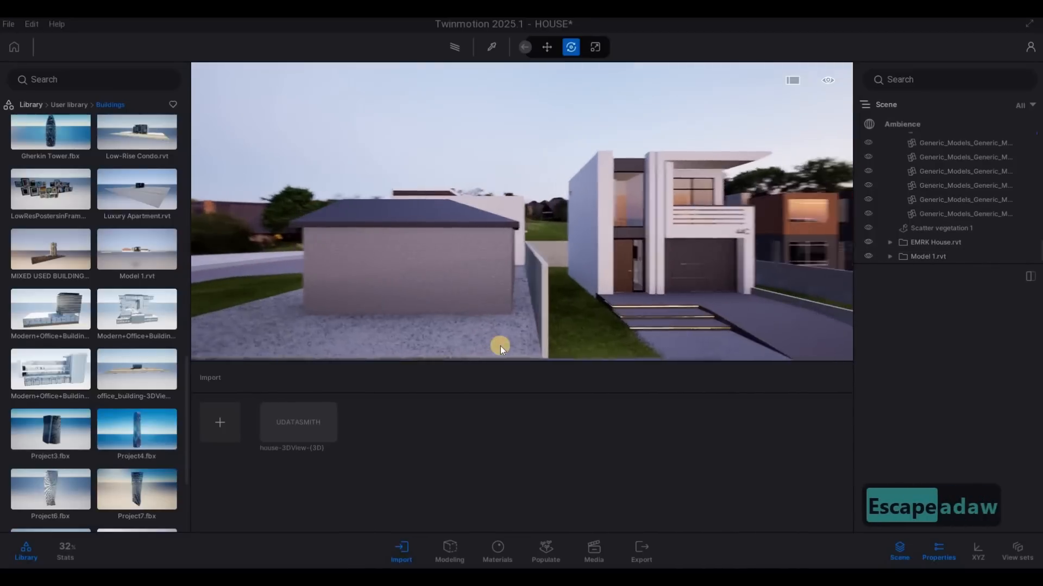
key(a)
key(w)
key(e)
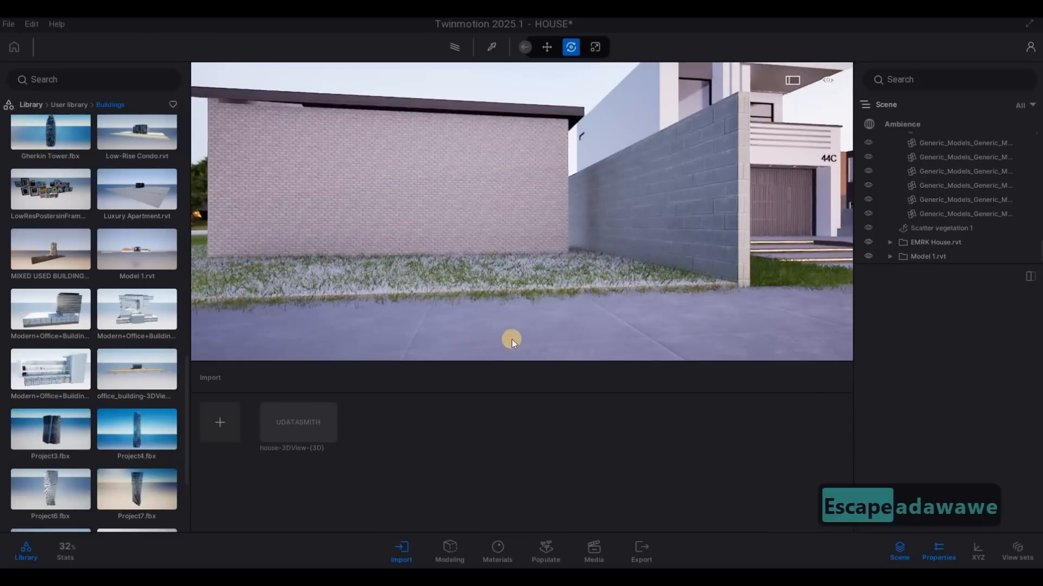
key(q)
key(a)
key(s)
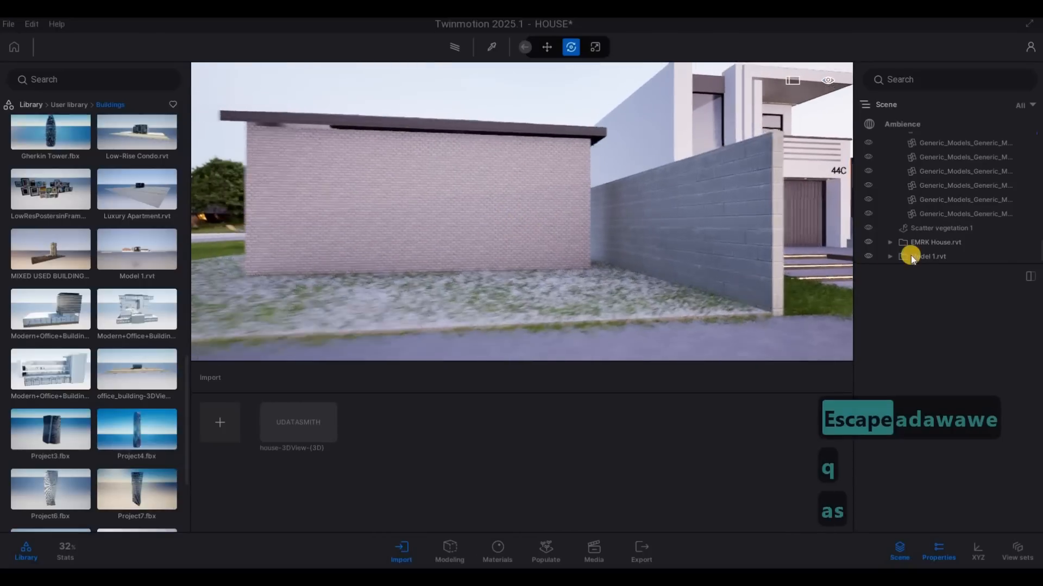
click(905, 256)
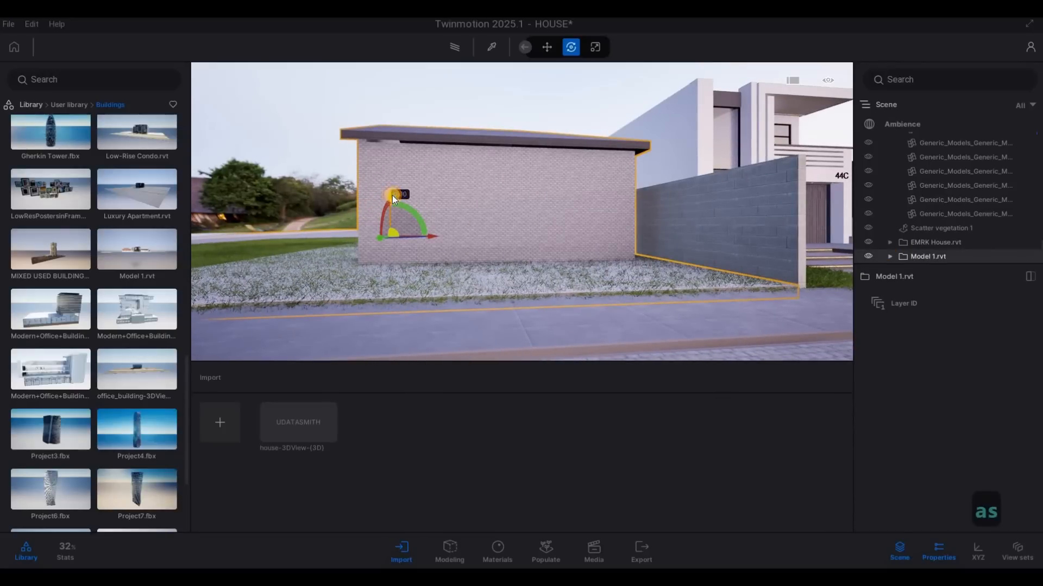
drag(392, 195, 392, 196)
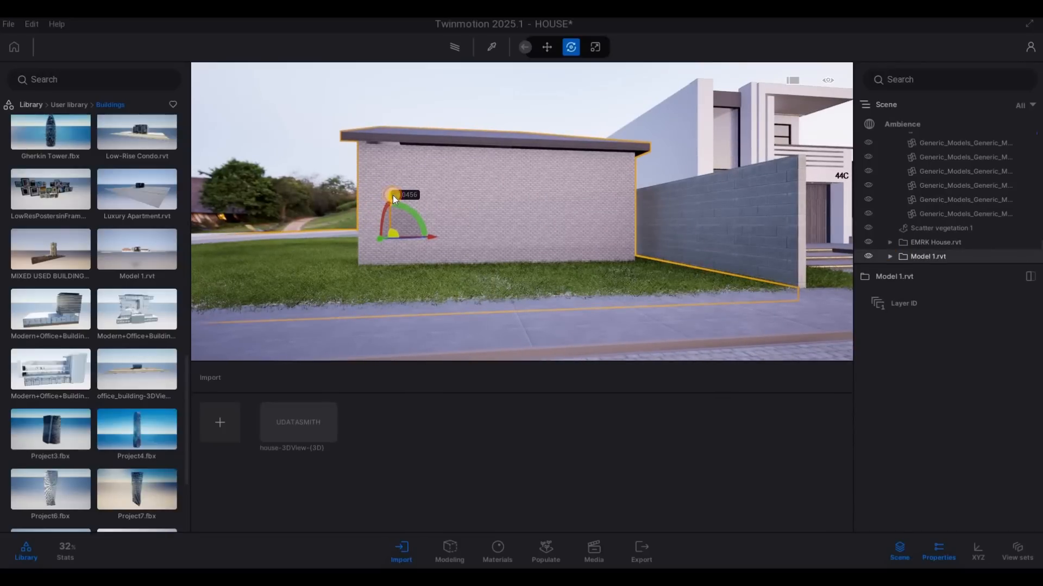
drag(394, 194, 394, 194)
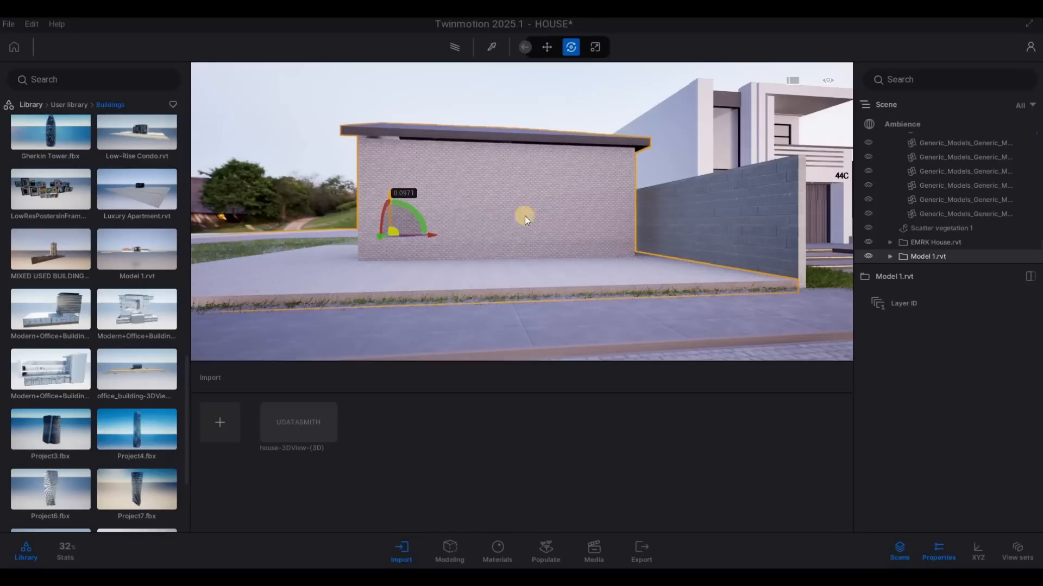
key(Escape)
key(Escape)
Step: Examine the blank brick side of Model 1 and its fit against the boundary wall from the street
key(s)
key(d)
key(s)
key(d)
key(q)
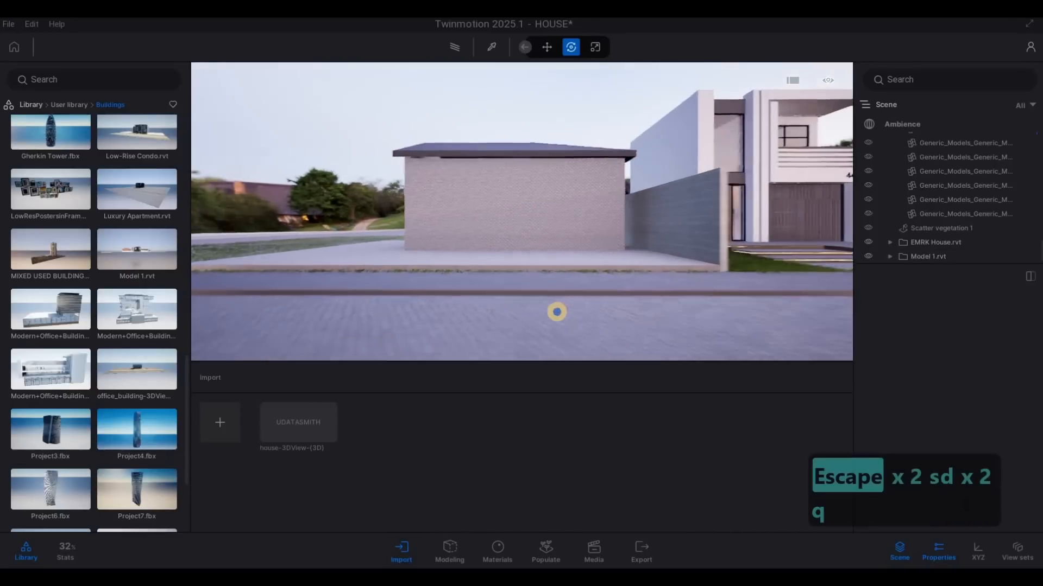
key(w)
key(s)
key(d)
key(q)
key(w)
key(s)
key(d)
key(a)
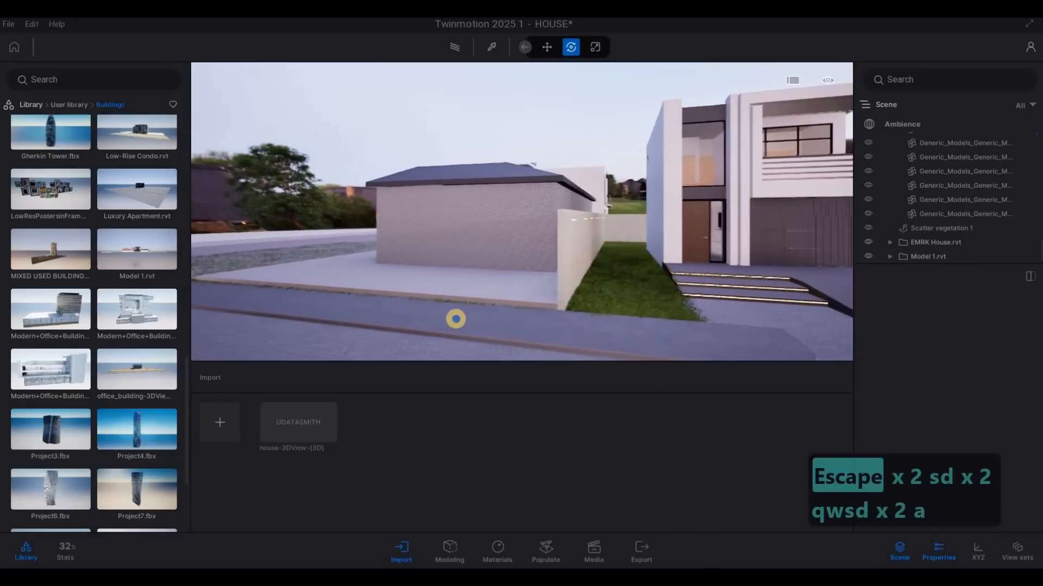
key(a)
key(a)
key(a)
key(a)
key(a)
key(a)
key(a)
key(a)
key(a)
key(a)
key(a)
key(w)
key(q)
key(a)
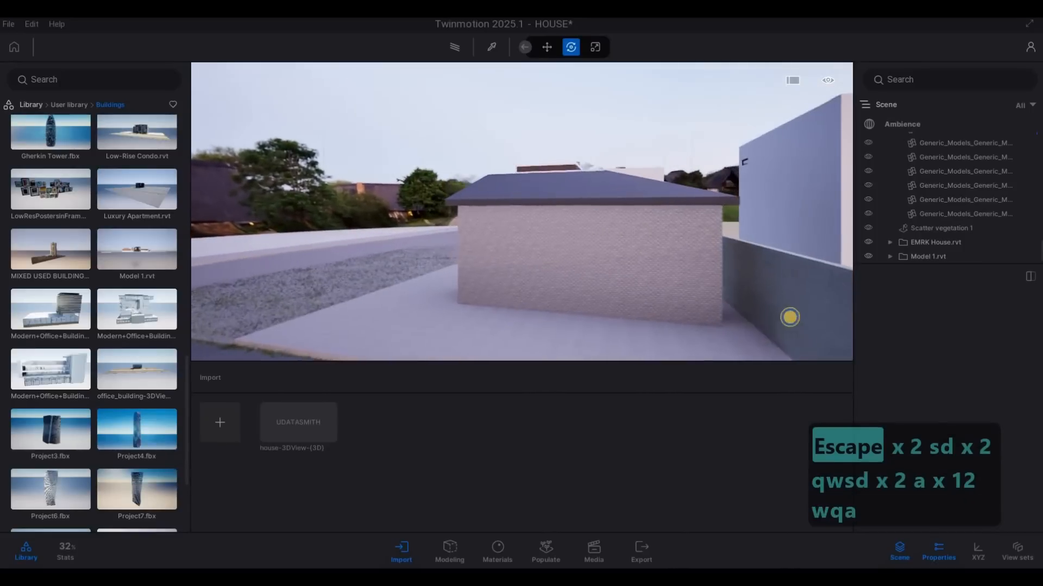
key(a)
key(a)
key(a)
key(a)
key(a)
key(a)
key(a)
key(a)
key(a)
key(a)
key(a)
key(a)
key(a)
key(a)
key(a)
key(a)
key(a)
key(a)
key(a)
key(a)
Step: Turn and reposition the Model 1 model so its windowed house stands beside the boundary wall facing the road
right_drag(790, 318, 789, 278)
key(a)
key(a)
key(a)
key(a)
key(a)
key(a)
key(a)
key(a)
key(a)
key(a)
key(a)
key(a)
key(a)
key(a)
key(a)
key(a)
key(a)
key(a)
key(a)
key(a)
key(s)
key(s)
key(s)
key(s)
key(s)
key(s)
key(s)
key(s)
key(s)
key(s)
key(s)
key(s)
key(s)
key(s)
key(s)
key(s)
key(s)
key(s)
key(s)
key(s)
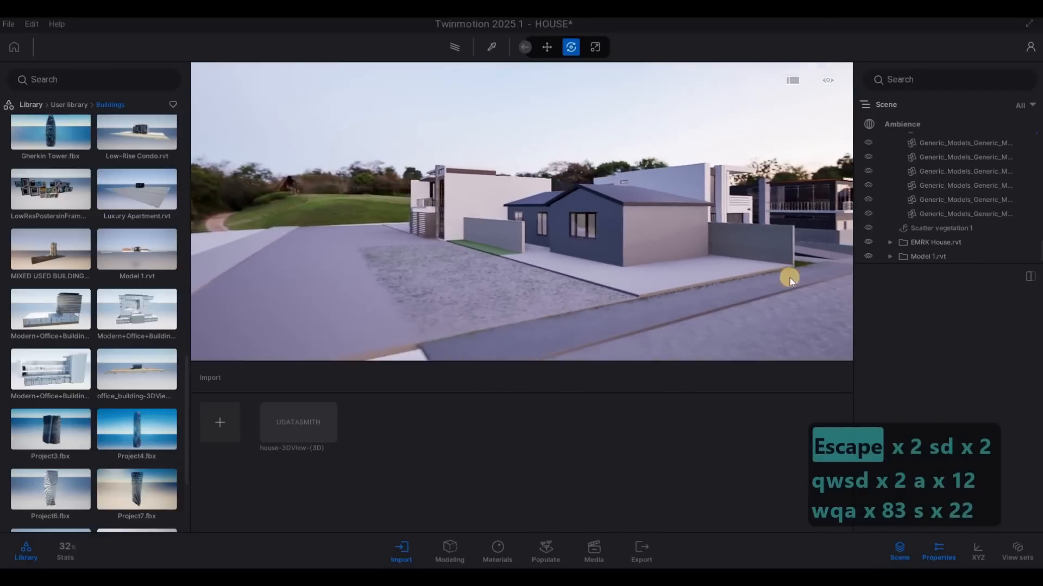
key(s)
key(s)
key(s)
key(d)
click(918, 257)
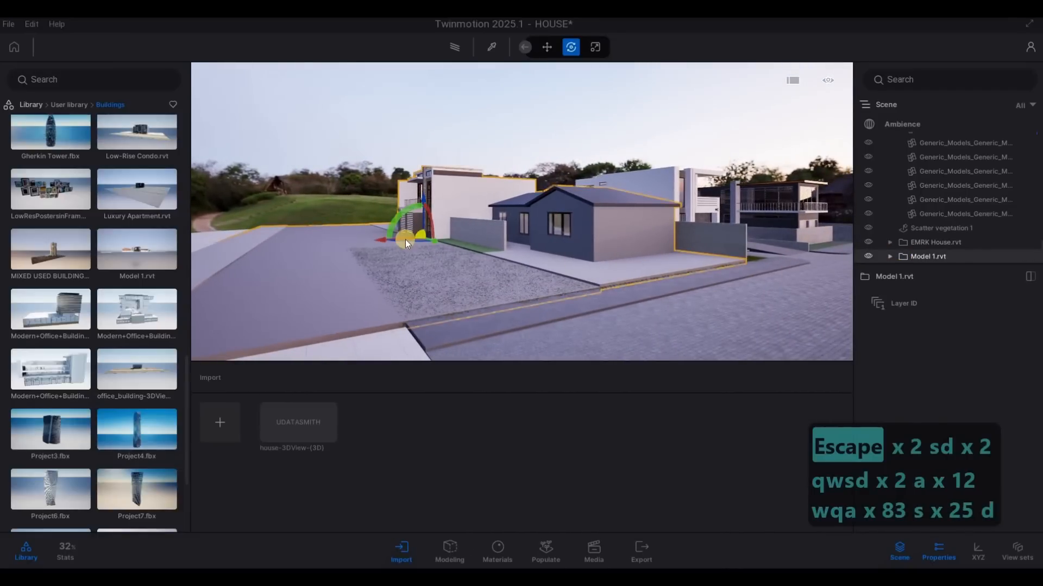
drag(415, 241, 325, 346)
key(d)
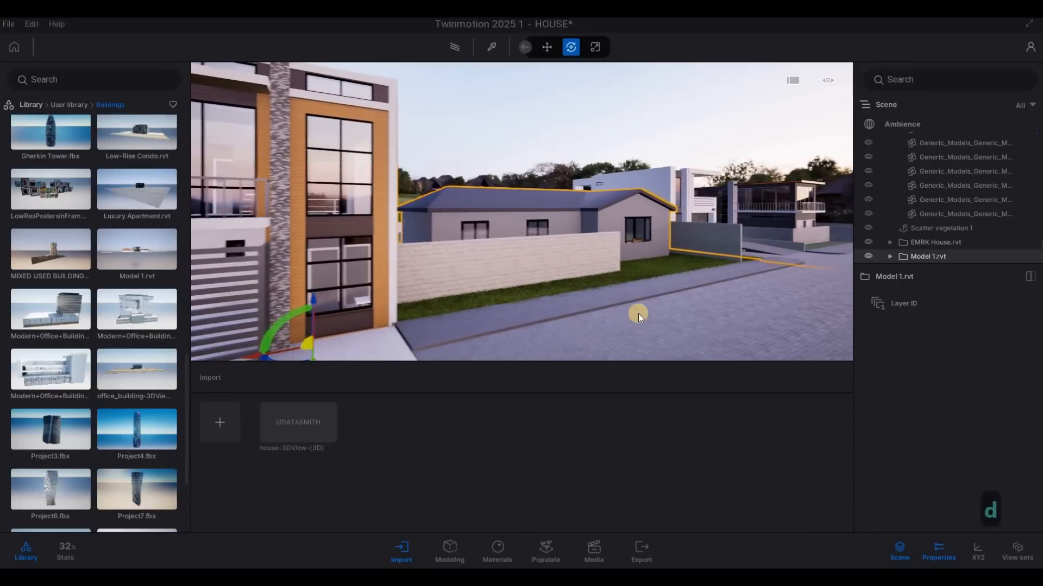
Step: Examine how the turned Model 1 buildings line up with the sidewalk and the neighbouring house
key(d)
key(d)
key(d)
key(d)
key(d)
key(w)
key(w)
key(w)
key(w)
key(s)
key(s)
key(s)
key(s)
key(s)
key(s)
key(s)
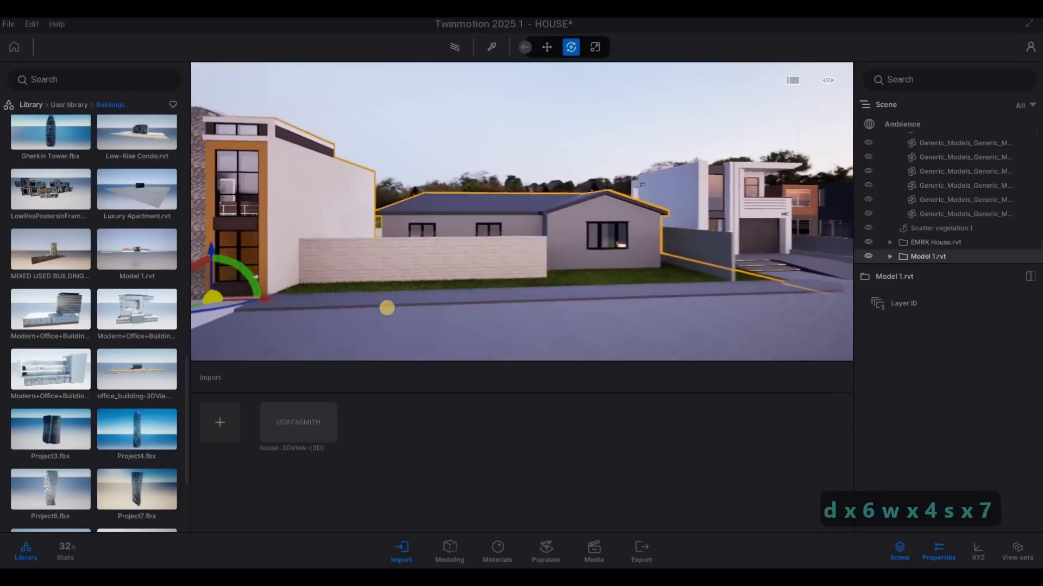
key(s)
key(s)
key(s)
key(s)
key(s)
key(s)
key(s)
key(s)
key(s)
key(s)
key(s)
key(s)
key(s)
key(s)
key(s)
key(s)
key(s)
key(w)
key(w)
key(w)
key(w)
key(w)
key(w)
key(w)
key(w)
key(w)
key(w)
key(w)
key(w)
key(w)
key(w)
key(w)
key(w)
key(w)
key(w)
key(w)
key(w)
key(a)
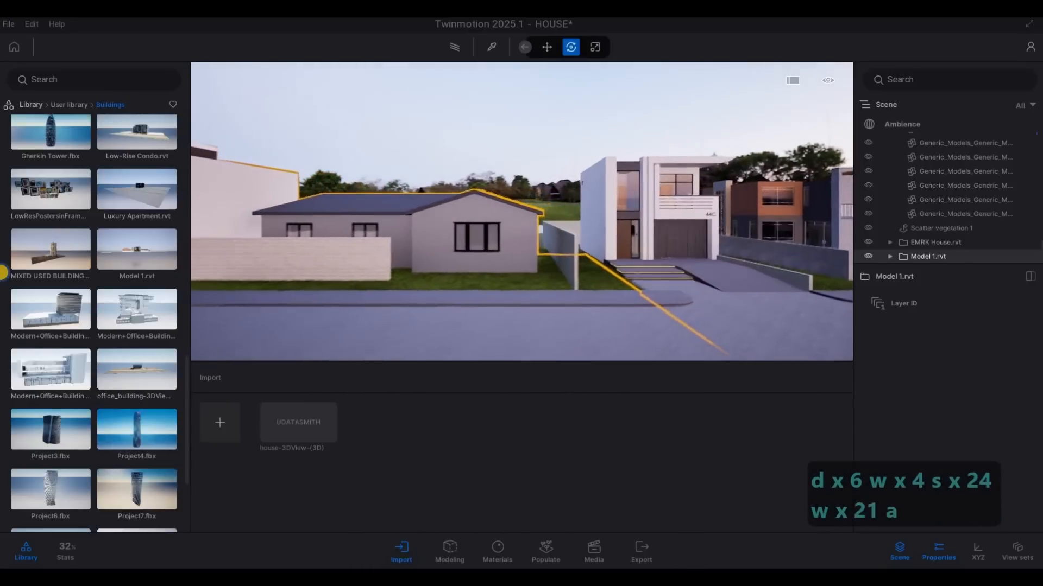
Step: Lower the Model 1 model by about 0.033 to settle it along the road, and deselect it
right_drag(3, 273, 25, 279)
key(a)
key(a)
key(a)
key(a)
key(a)
key(a)
key(a)
key(a)
key(a)
key(a)
key(a)
key(a)
key(a)
key(a)
key(a)
key(a)
key(a)
key(a)
key(a)
key(a)
key(w)
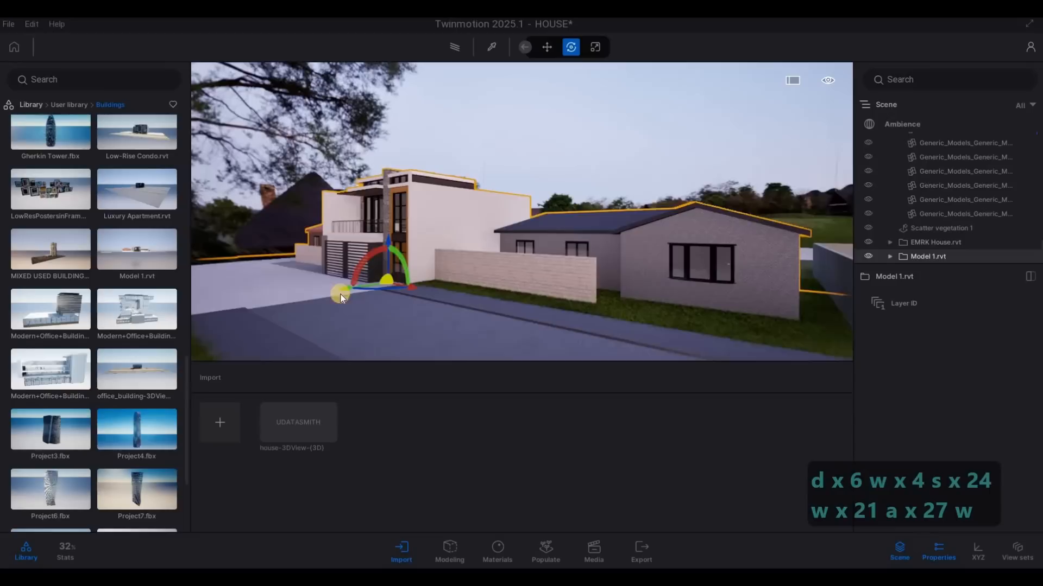
mouse_move(336, 289)
mouse_down()
mouse_move(386, 237)
mouse_move(511, 280)
mouse_up()
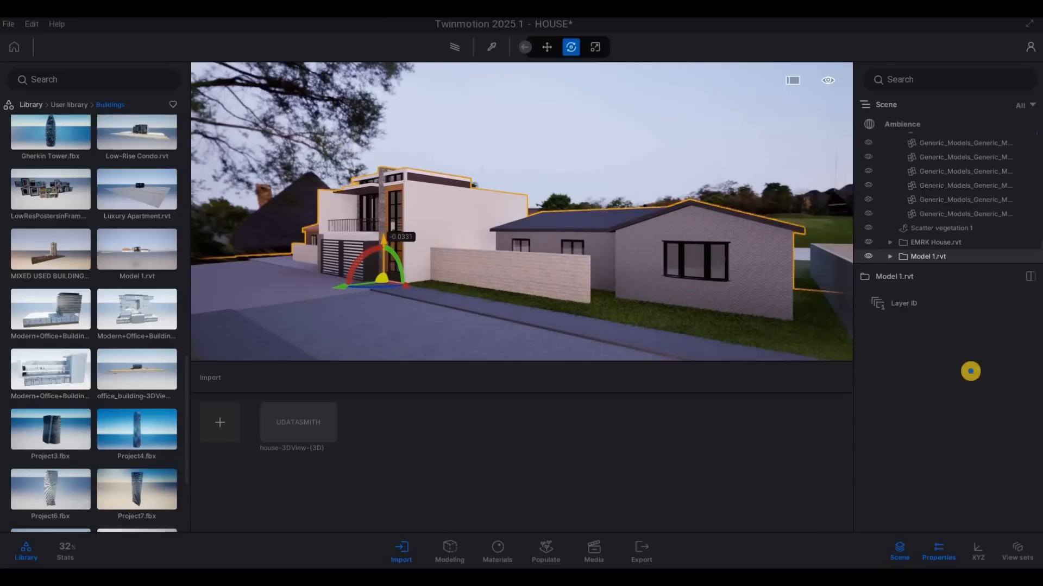
key(Escape)
Step: Examine the street with the main house and both neighbouring models from several angles along the road
key(a)
key(d)
key(w)
key(e)
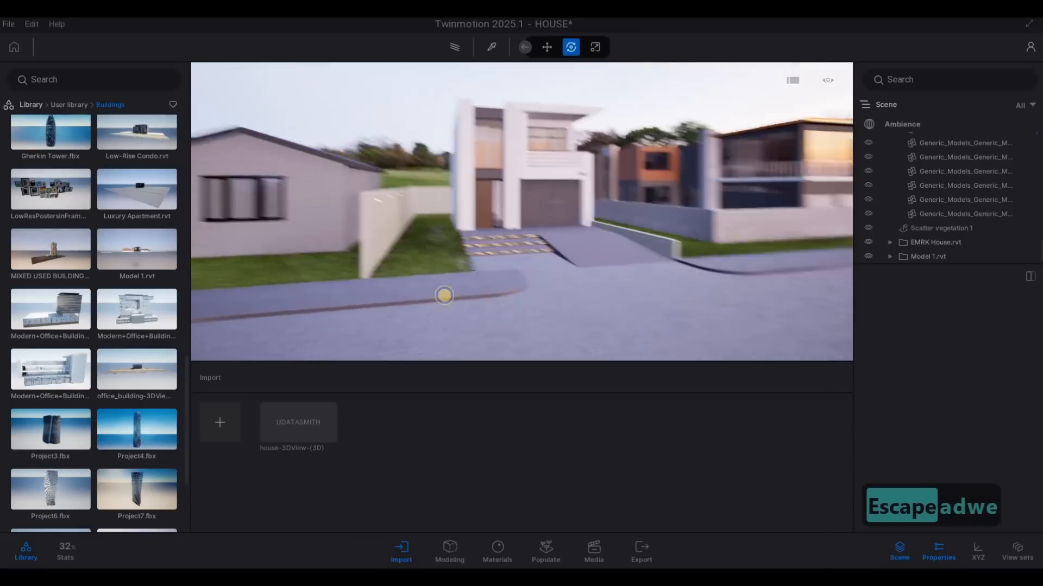
key(d)
key(d)
key(d)
key(d)
key(d)
key(a)
key(w)
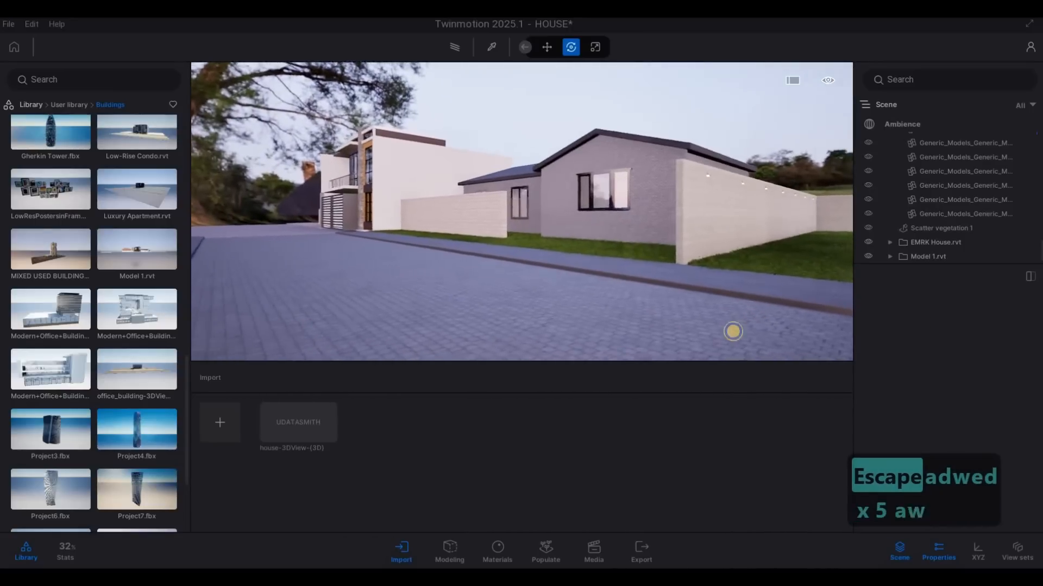
key(a)
key(a)
key(a)
key(a)
key(a)
key(a)
key(a)
key(a)
key(a)
key(a)
key(a)
key(a)
key(a)
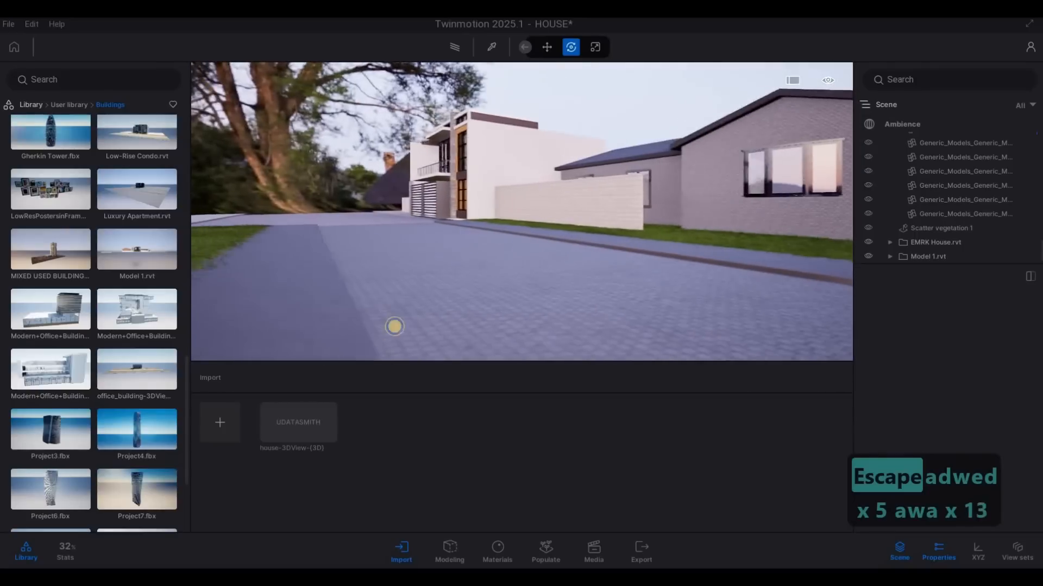
key(a)
key(a)
key(a)
key(a)
key(a)
key(a)
key(a)
key(a)
key(q)
key(q)
key(q)
key(q)
key(q)
key(q)
key(q)
key(q)
key(d)
key(w)
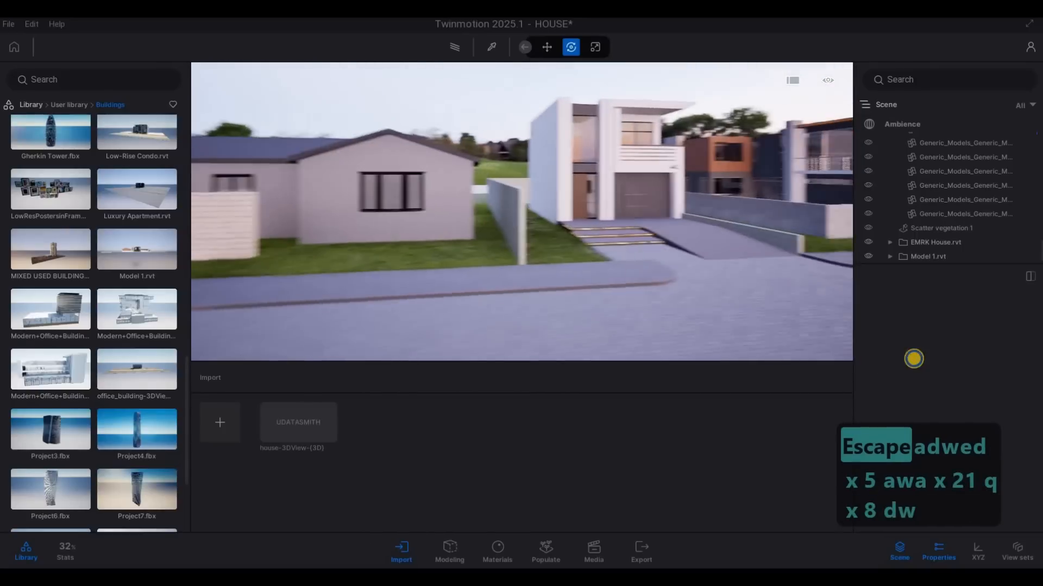
key(w)
key(w)
key(w)
key(w)
key(w)
key(w)
key(w)
key(w)
key(w)
key(w)
key(w)
key(w)
key(w)
key(w)
key(w)
key(w)
key(w)
key(w)
key(w)
key(a)
key(Escape)
key(Escape)
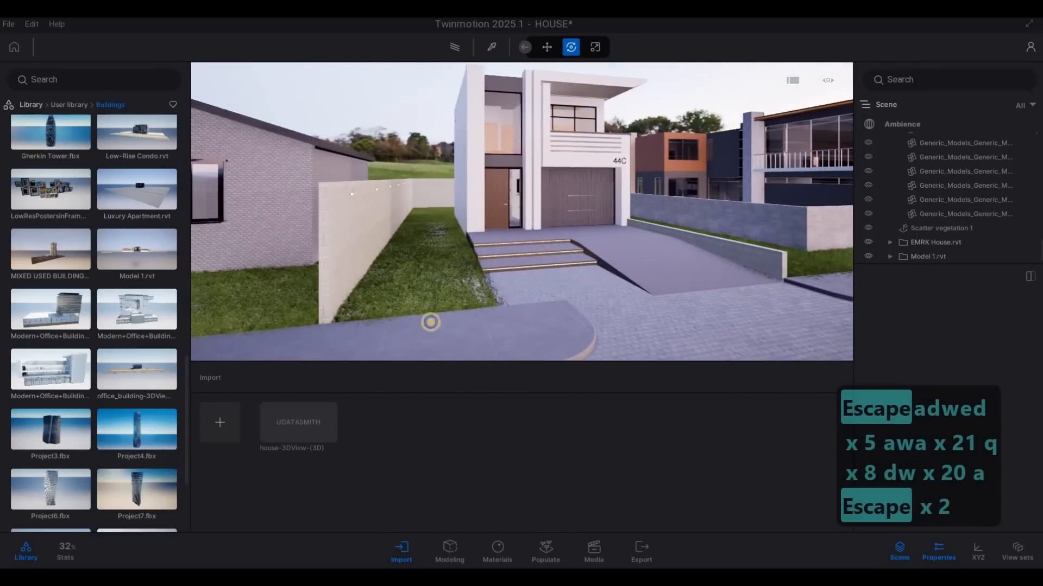
Step: Raise the Model 1 model very slightly so its ground settles against the road, and deselect it
key(d)
key(w)
key(a)
drag(531, 279, 540, 260)
key(d)
key(s)
key(a)
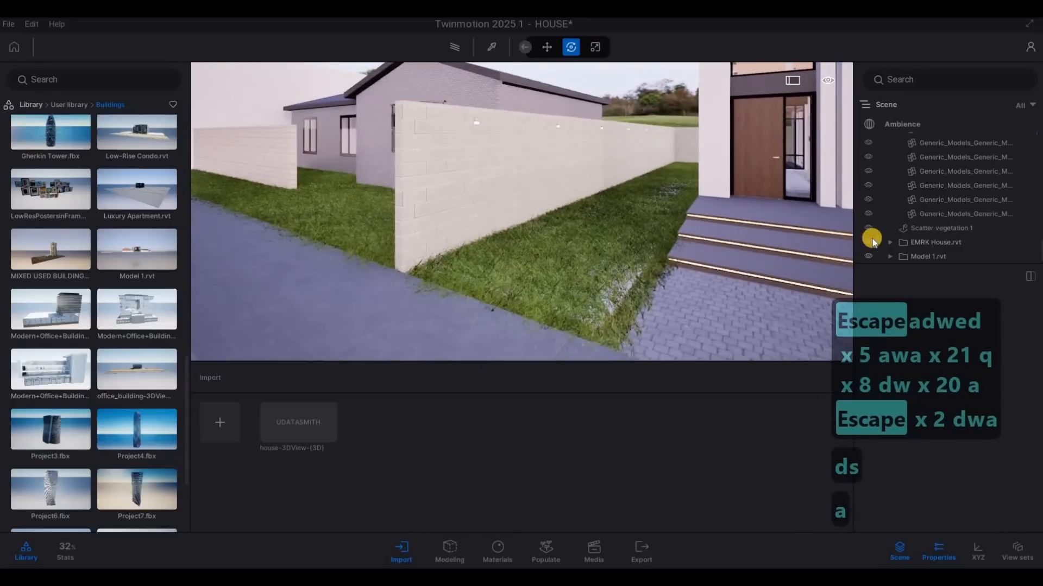
key(a)
click(611, 192)
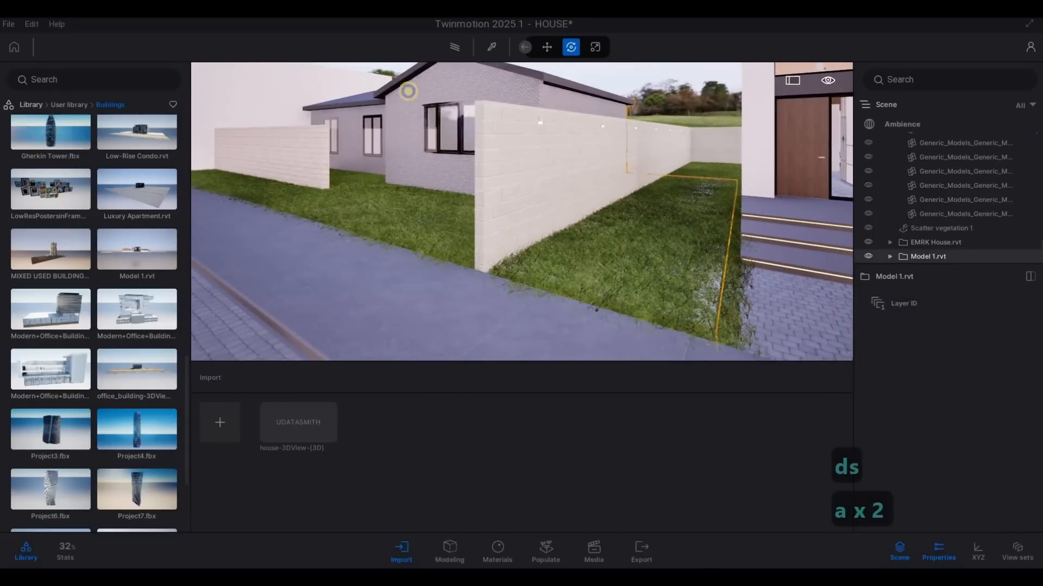
key(a)
key(s)
right_drag(494, 134, 372, 162)
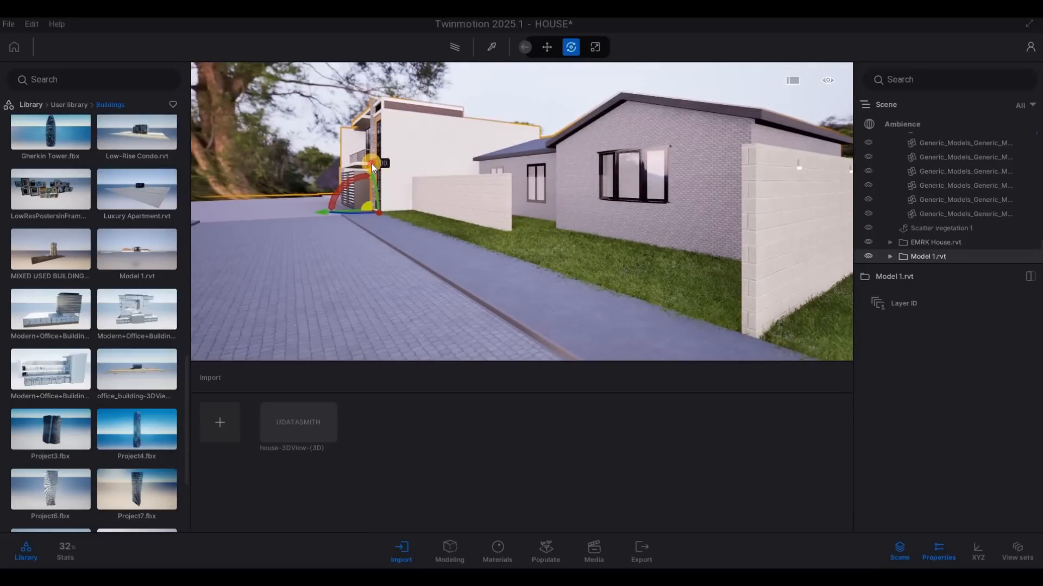
drag(371, 166, 372, 165)
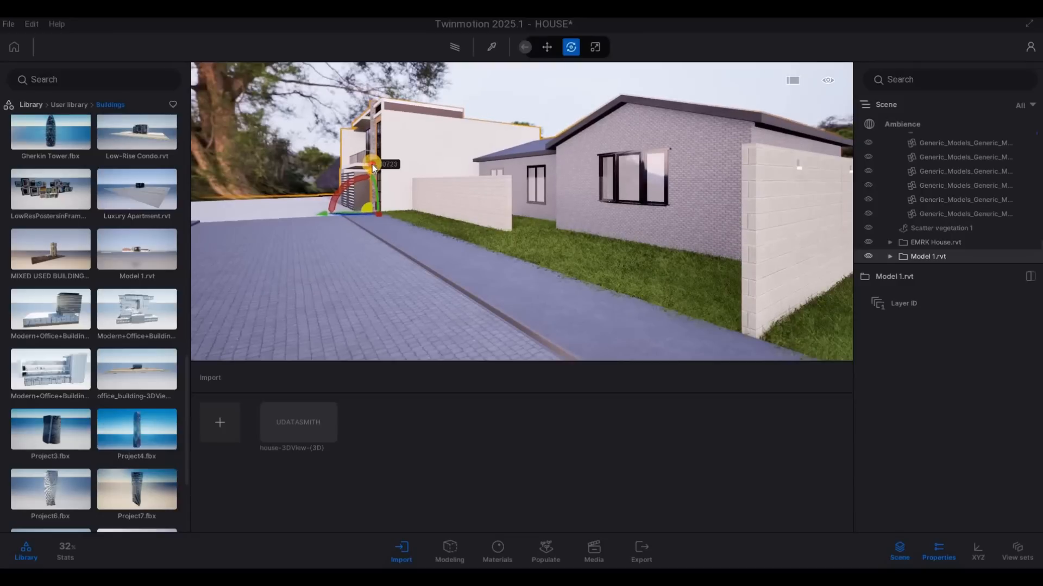
key(Escape)
key(Escape)
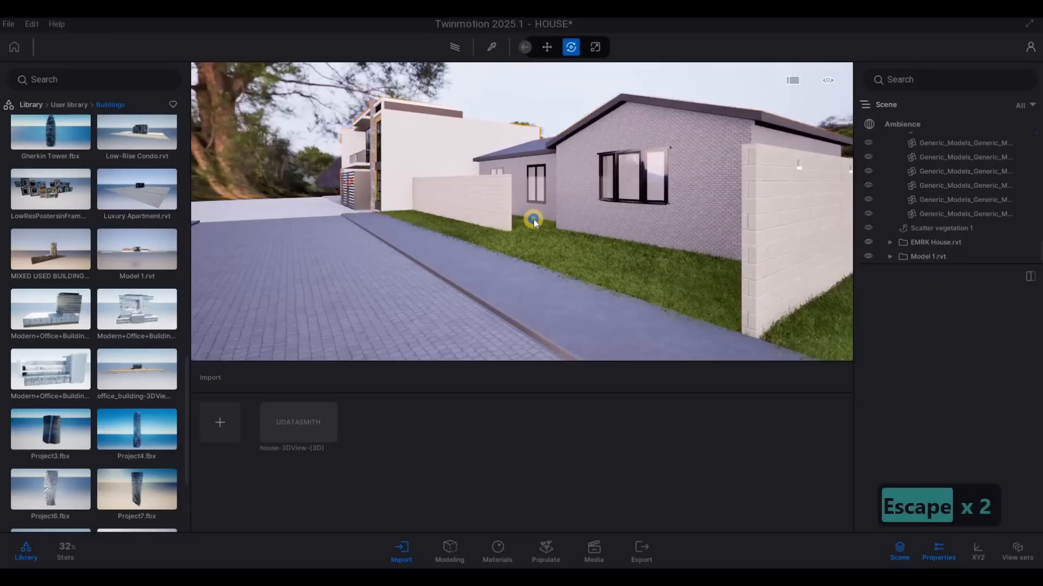
Step: Open the Bushes vegetation category in the library and browse its plants, facing the grass strip beside the entrance steps
key(d)
key(w)
key(a)
key(w)
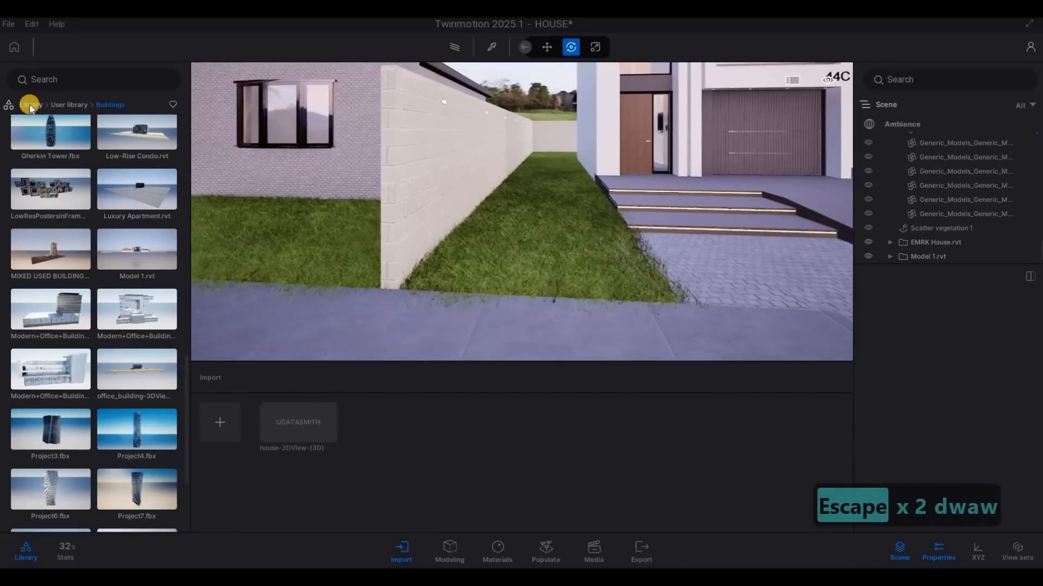
click(30, 105)
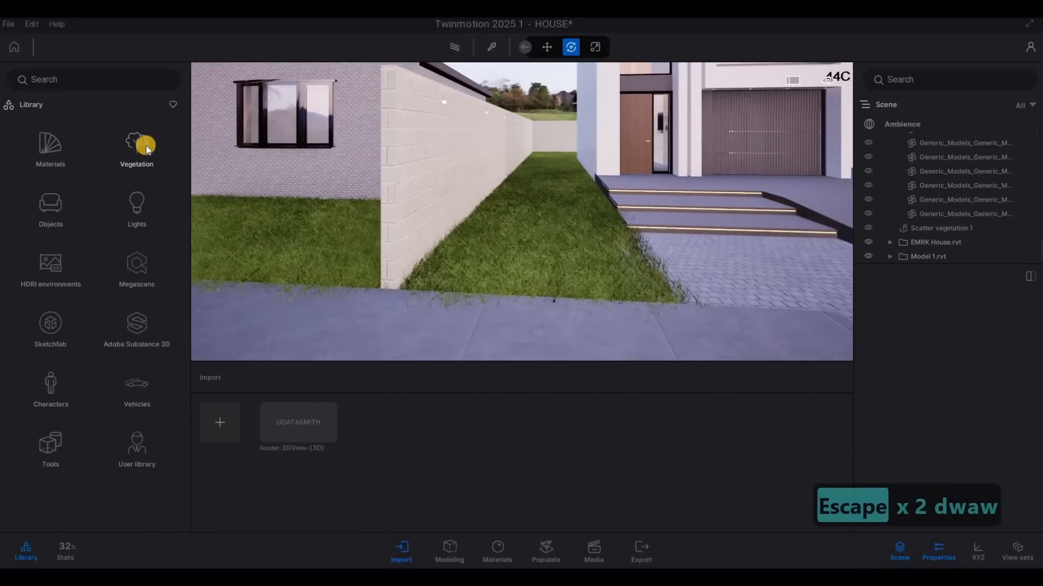
click(145, 148)
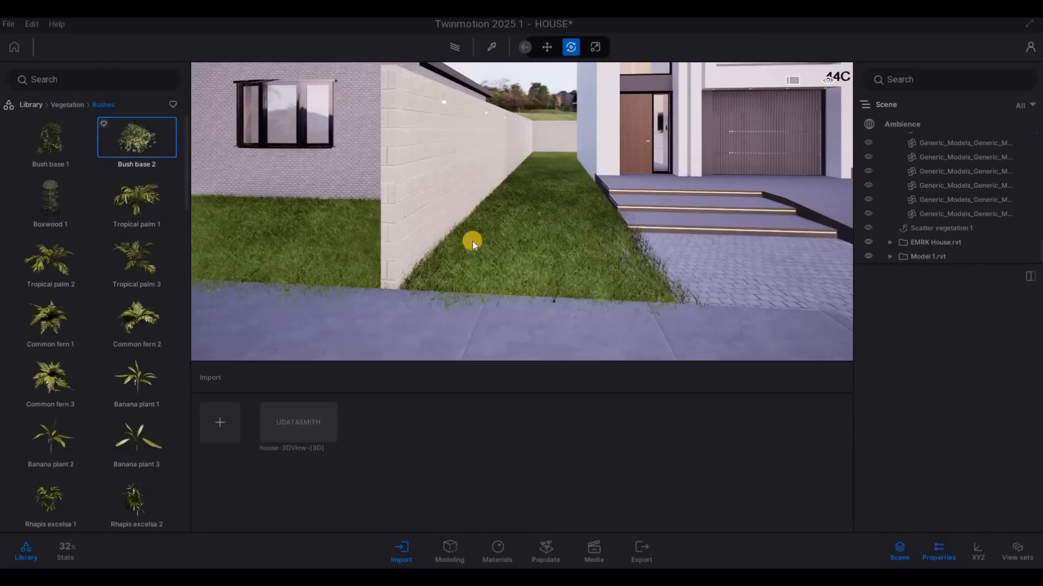
drag(473, 241, 90, 270)
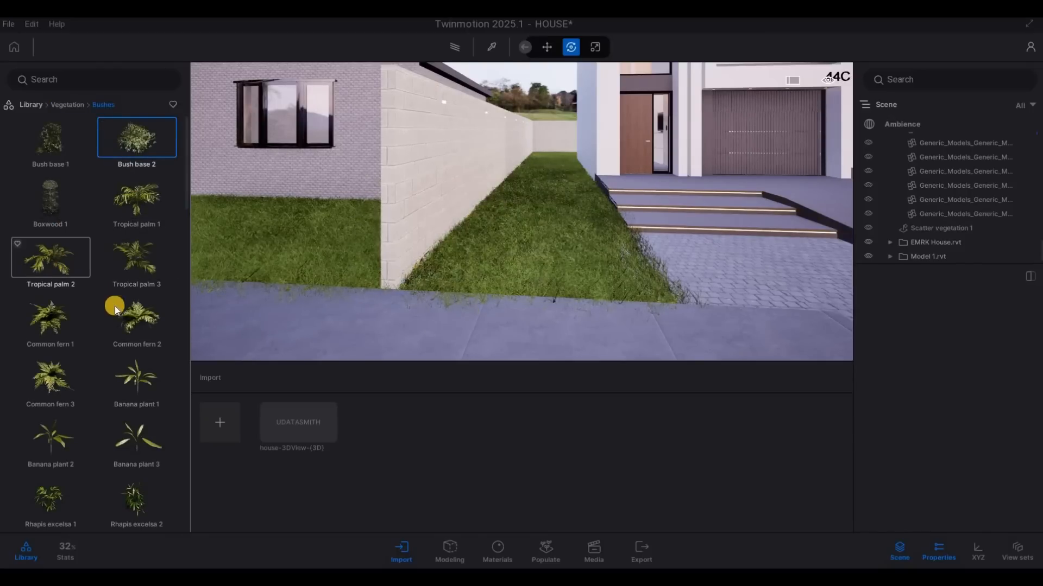
scroll(115, 305, down, 7)
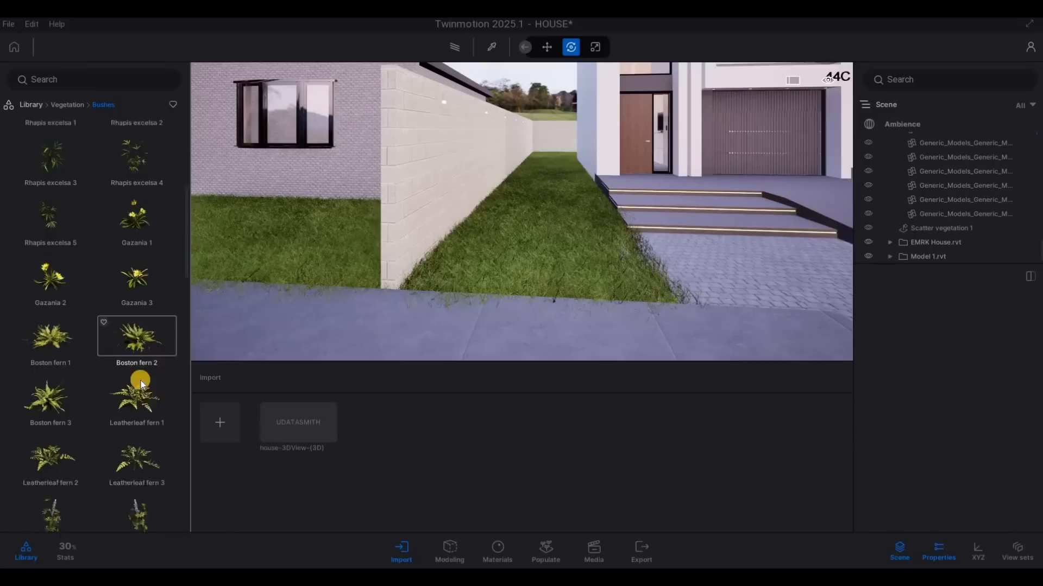
scroll(141, 383, down, 4)
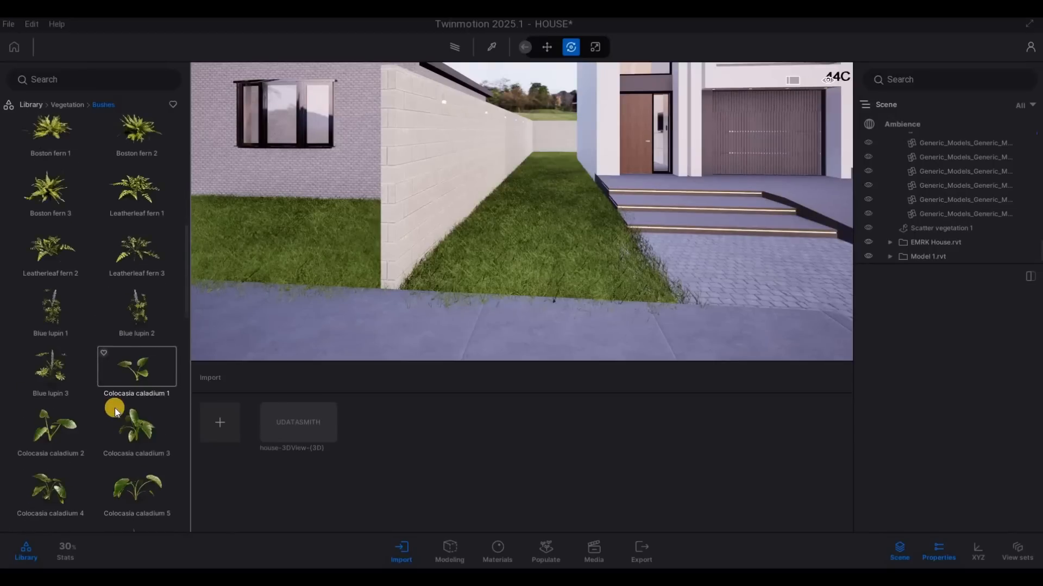
scroll(116, 408, down, 5)
scroll(109, 408, down, 4)
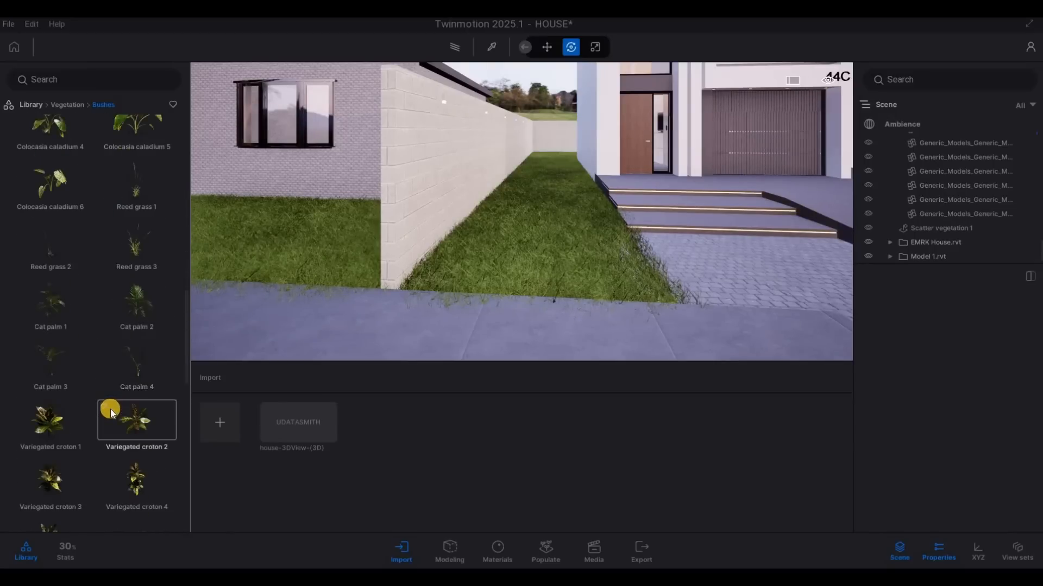
Step: Preview Iris tectorum 3, Iris tectorum 2 and a Syngonium podophyllum plant on the grass strip beside the entrance porch
drag(395, 339, 452, 273)
drag(586, 215, 560, 204)
drag(493, 264, 621, 266)
key(w)
key(w)
key(w)
key(w)
key(w)
key(w)
key(w)
key(w)
key(w)
key(q)
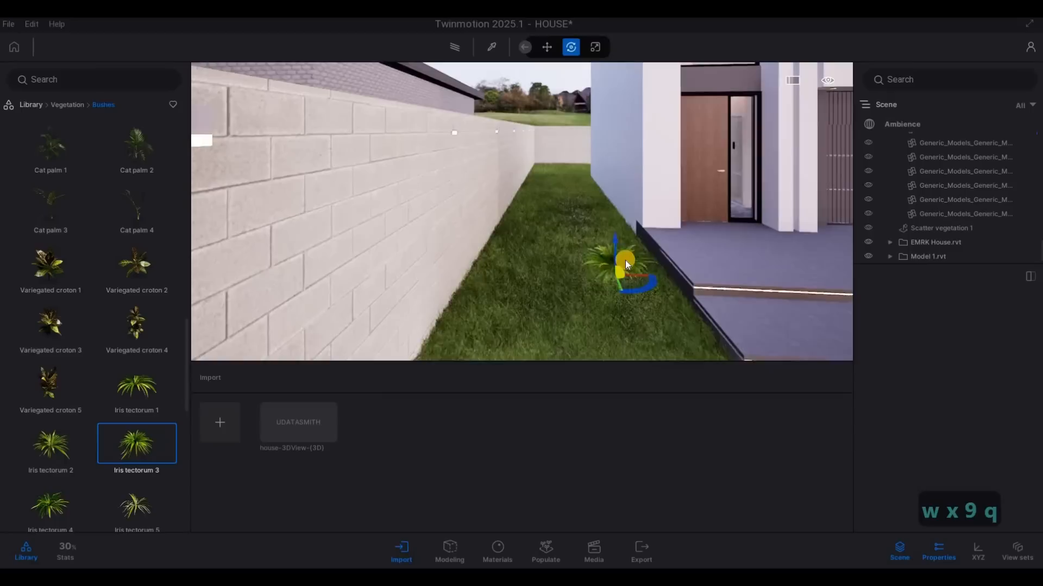
drag(68, 434, 487, 340)
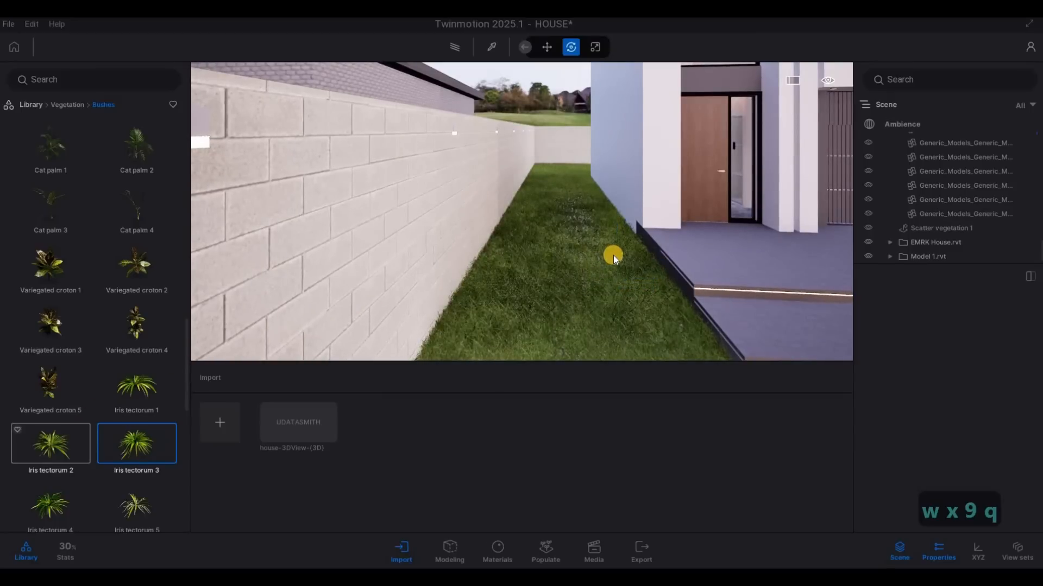
mouse_move(613, 255)
mouse_down()
mouse_move(628, 243)
mouse_move(620, 252)
mouse_up()
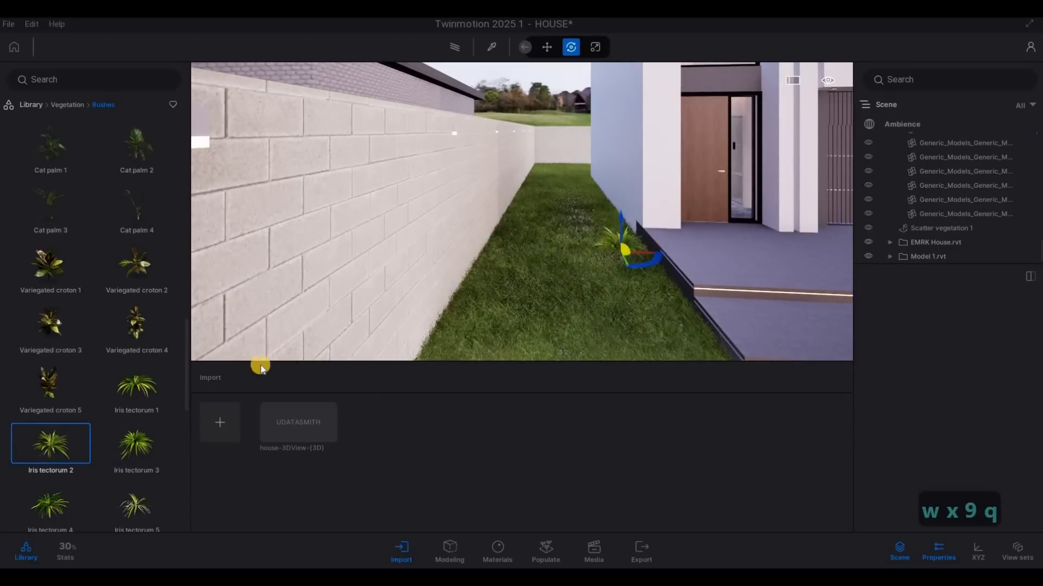
scroll(100, 458, down, 3)
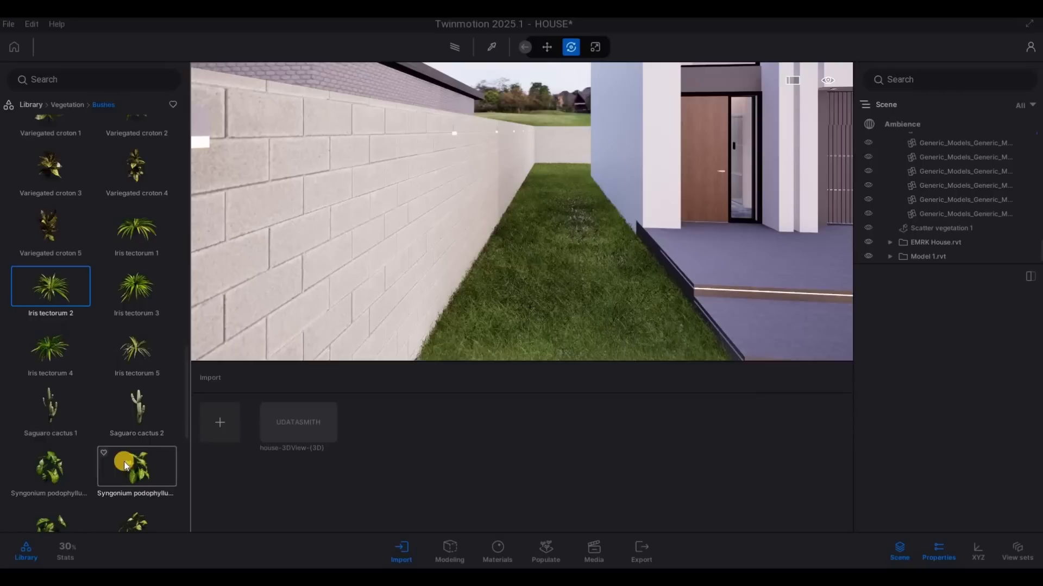
drag(562, 278, 614, 248)
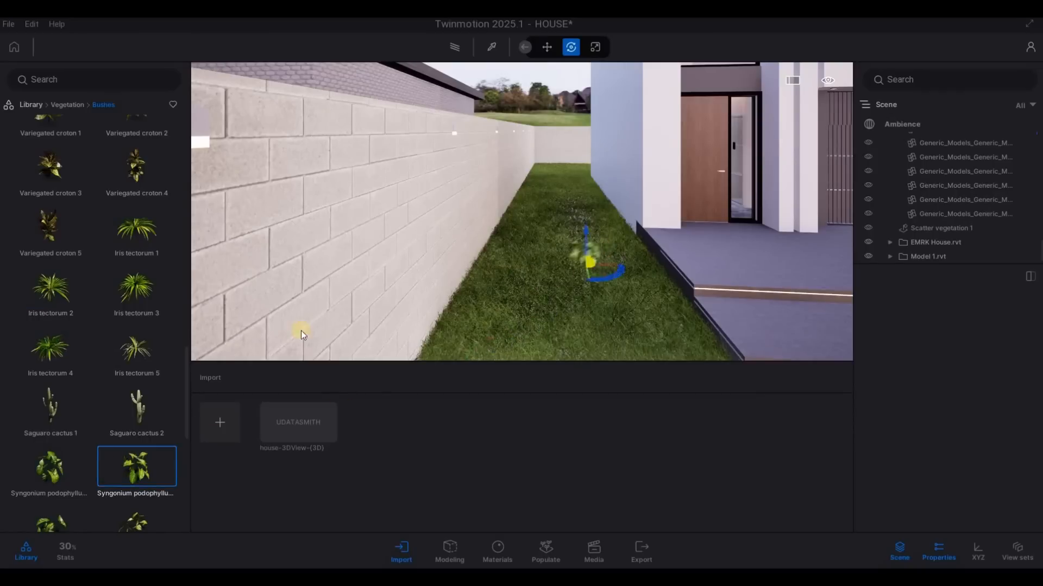
Step: Place a RosaCanina 1 bush on the grass where the house's side wall meets the entrance porch, and end the placement
scroll(126, 396, down, 5)
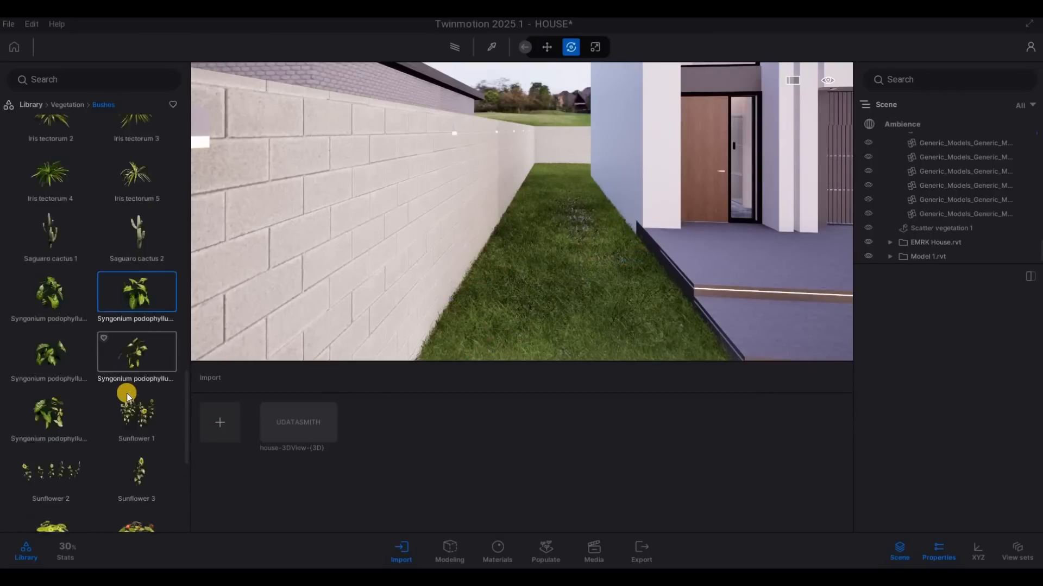
scroll(131, 440, down, 1)
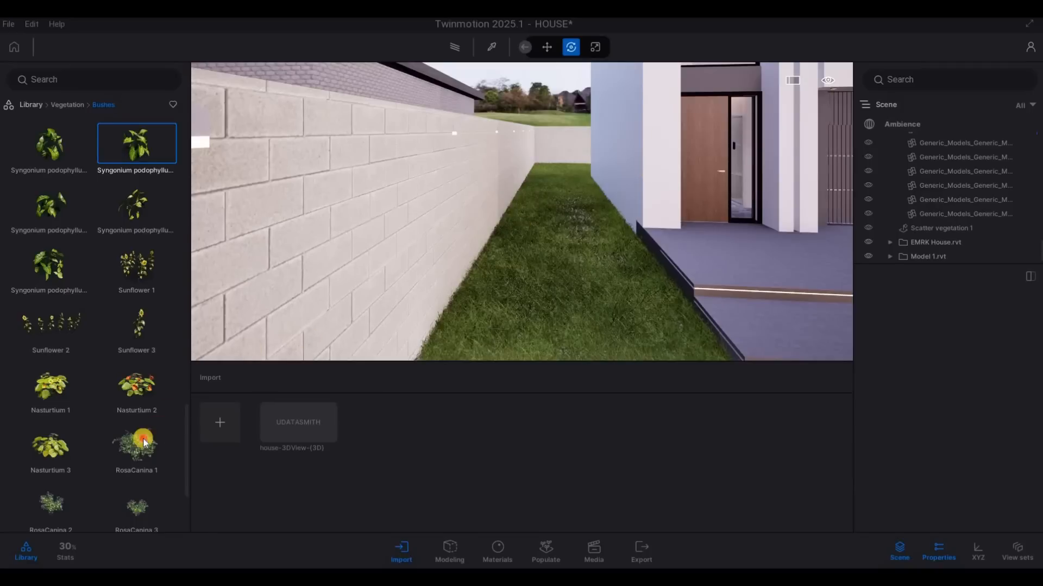
click(630, 255)
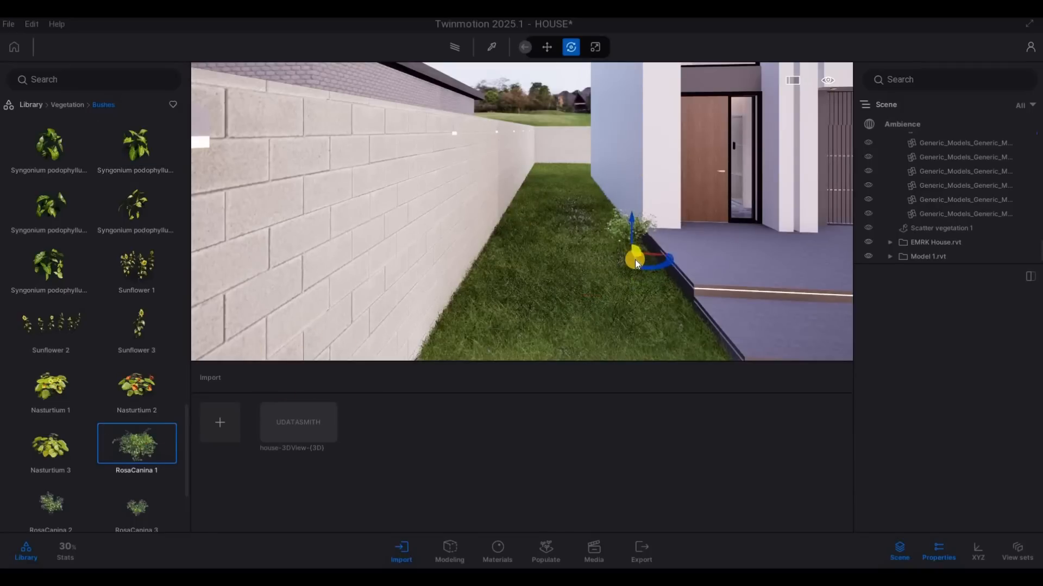
key(a)
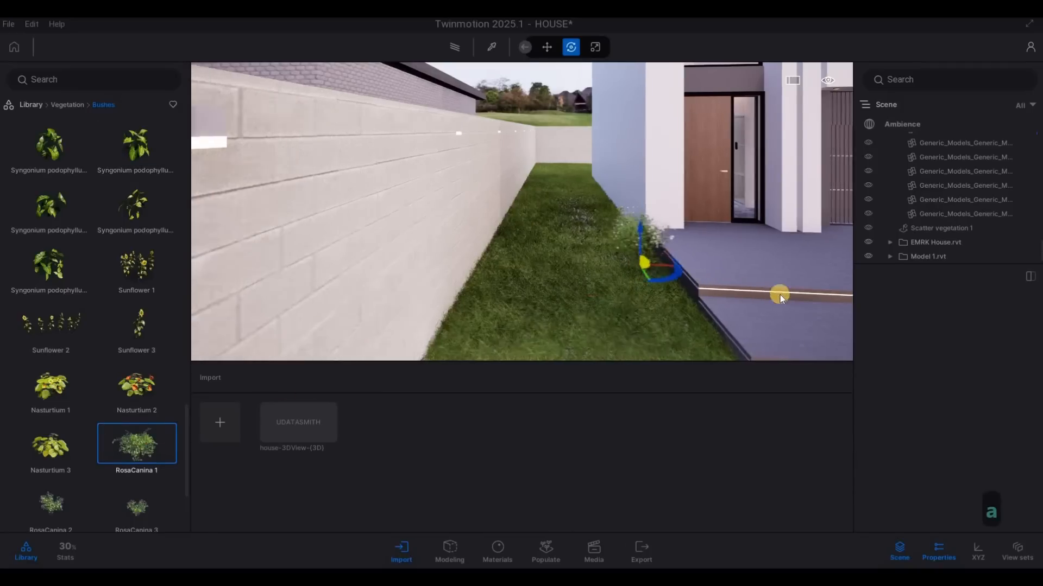
key(w)
key(q)
key(d)
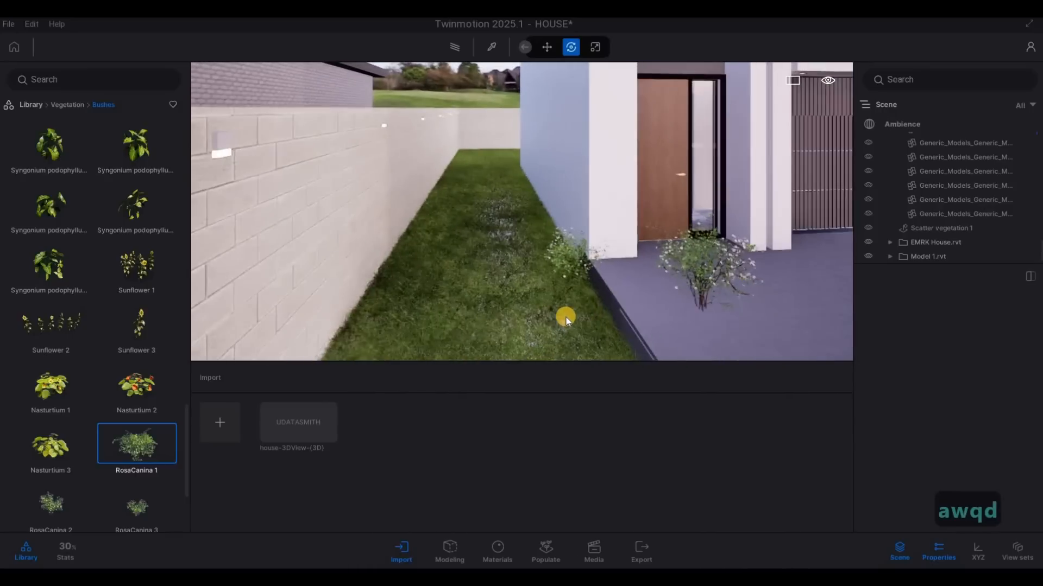
key(s)
key(Escape)
key(Escape)
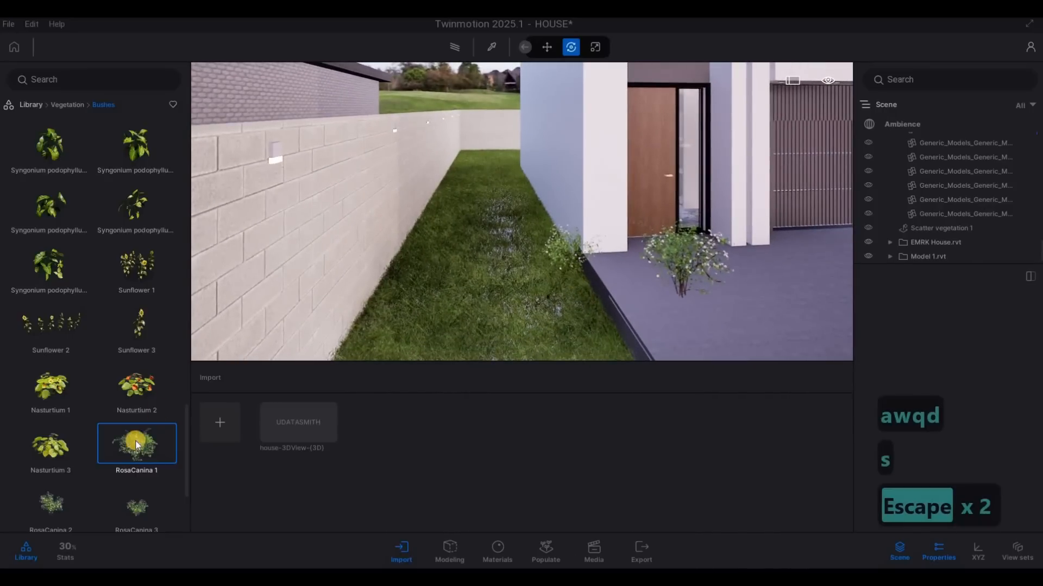
Step: Add more RosaCanina 1 bushes along the lawn edge beside the entrance porch
click(135, 449)
click(575, 305)
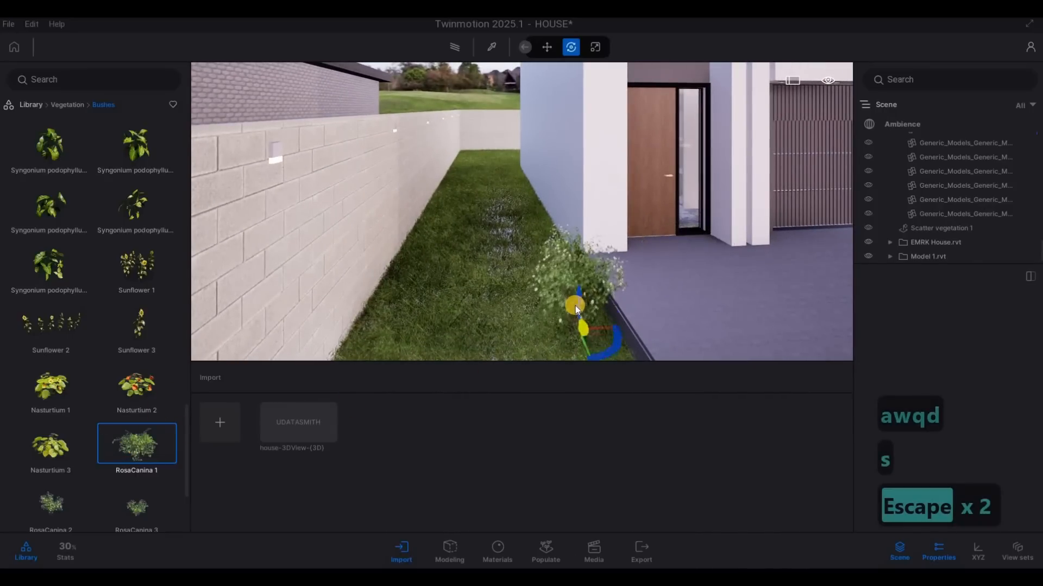
drag(589, 324, 607, 343)
key(s)
key(s)
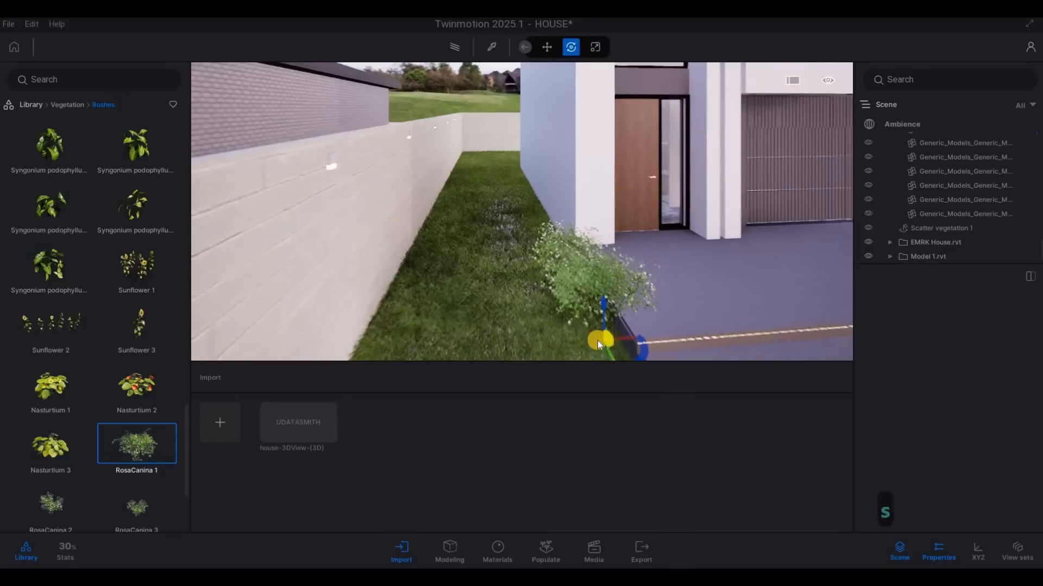
key(s)
key(d)
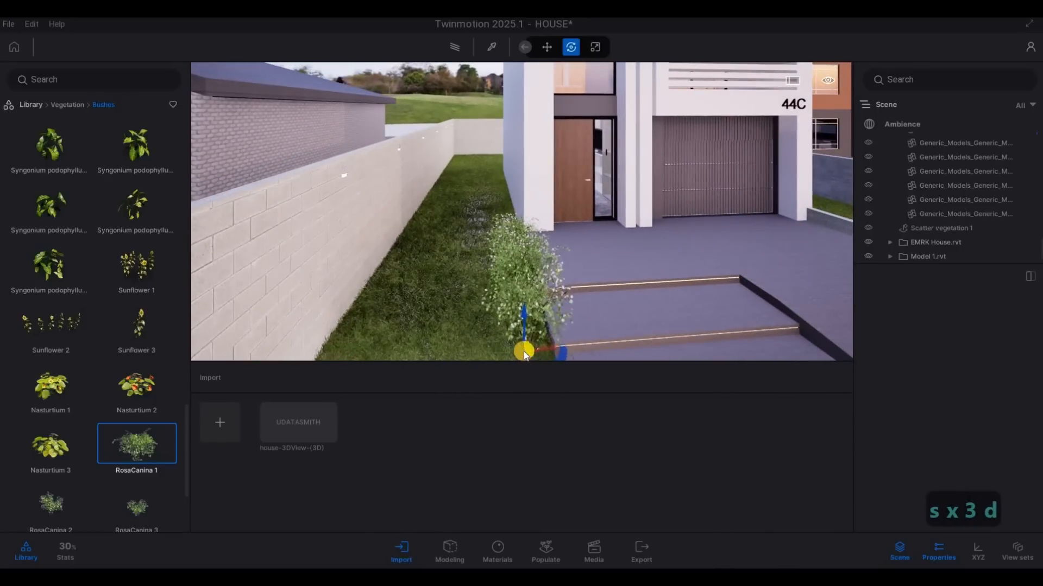
Step: Continue the row of RosaCanina 1 bushes along the lawn edge beside the entrance steps, down to the lowest step
key(s)
key(d)
key(s)
key(e)
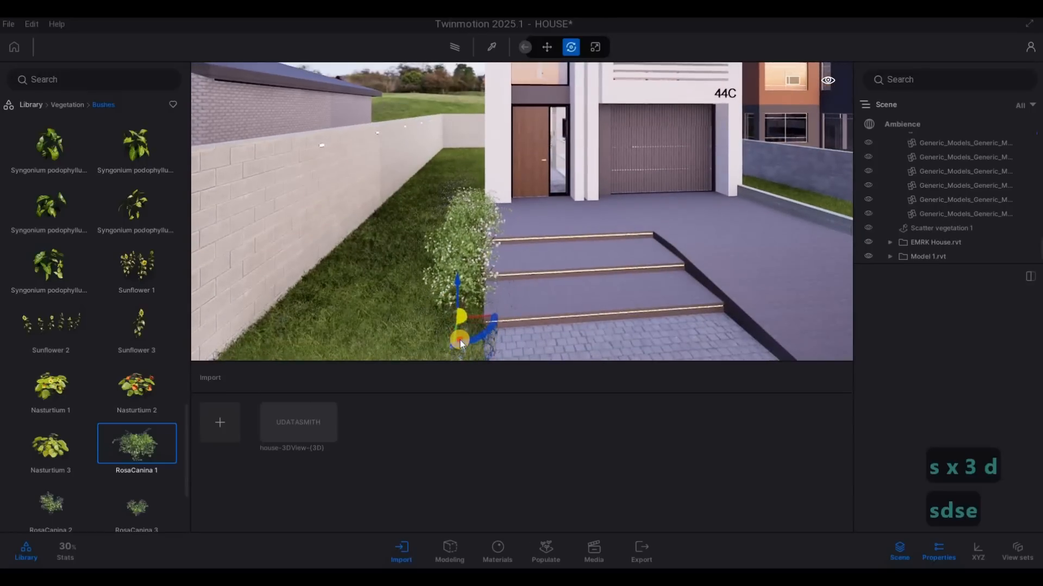
key(a)
key(s)
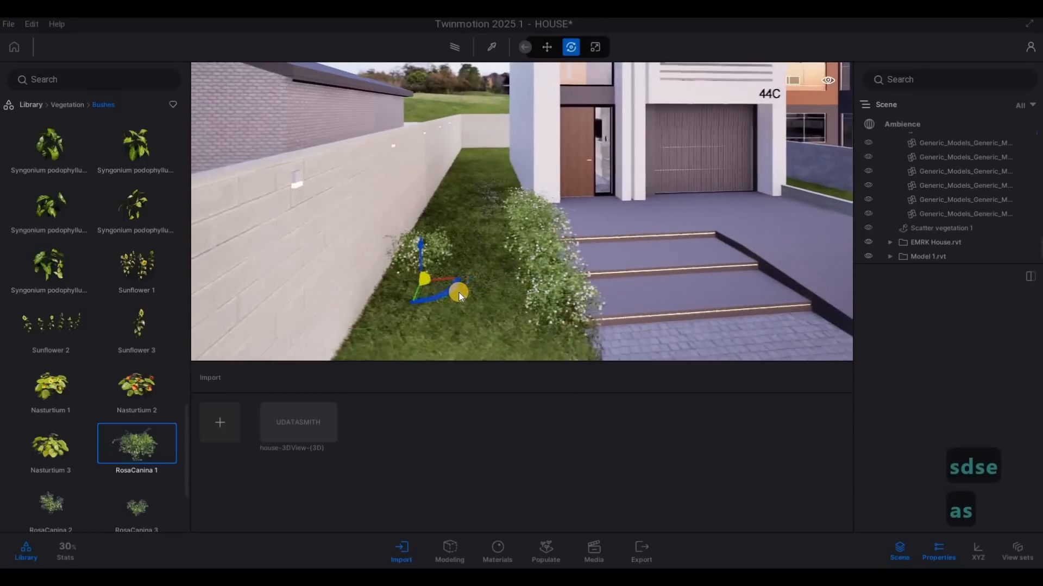
key(d)
key(a)
key(d)
key(d)
key(d)
right_drag(383, 304, 185, 336)
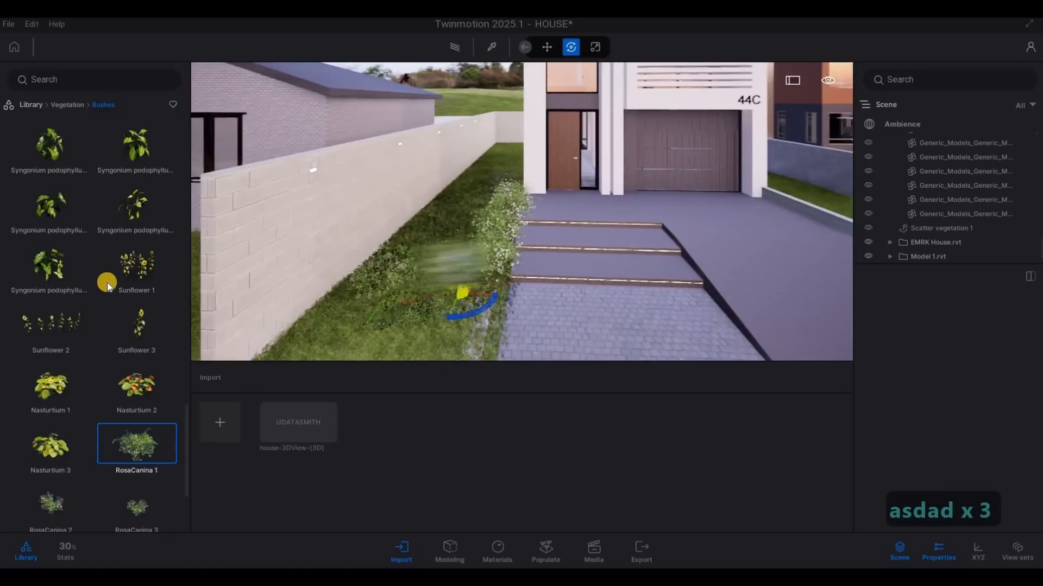
Step: Place an Iris tectorum 4 plant on the grass at the street end of the block boundary wall
scroll(105, 281, up, 2)
scroll(56, 260, up, 3)
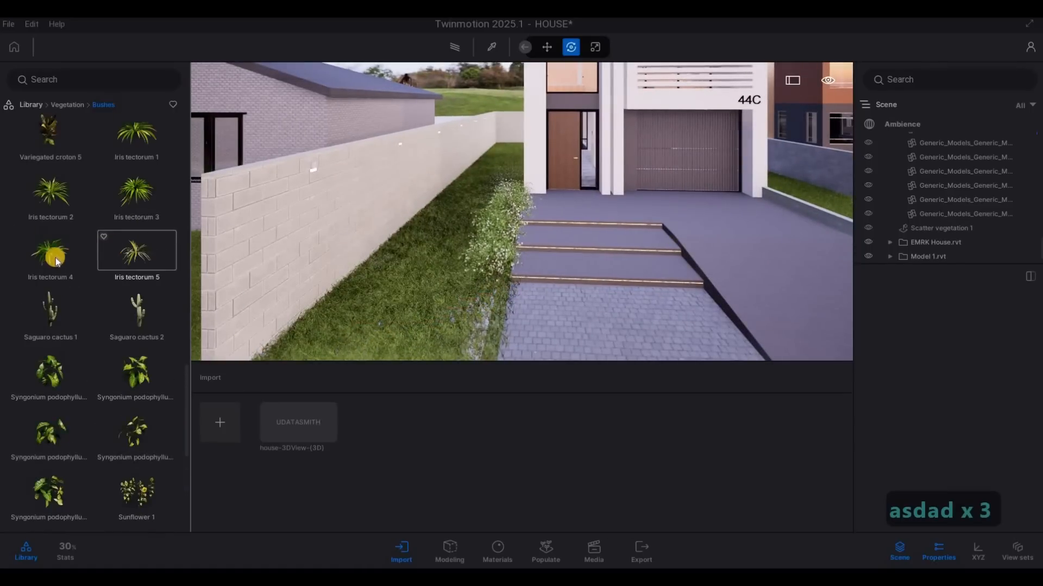
key(s)
key(a)
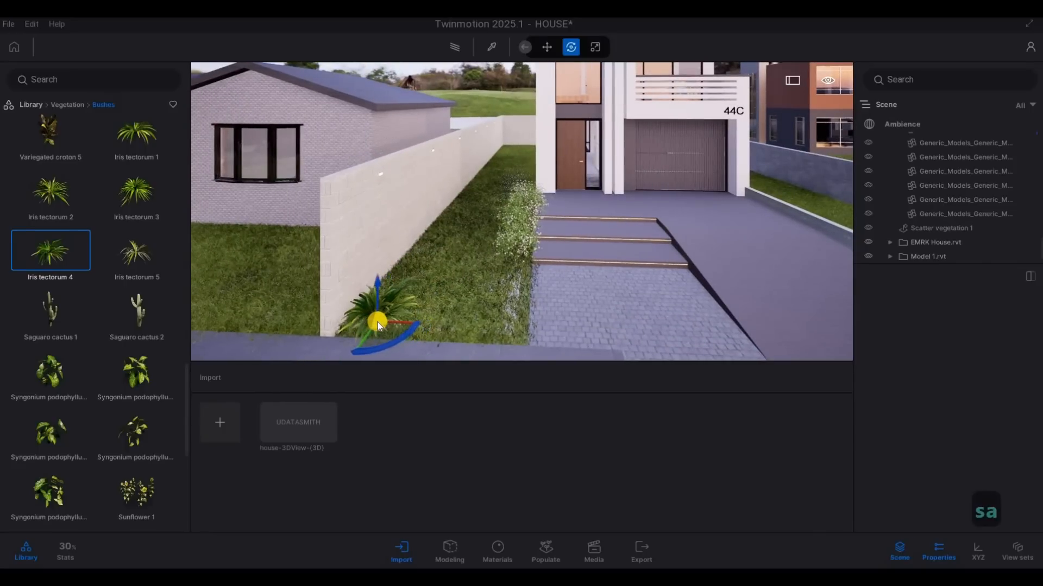
click(377, 321)
key(d)
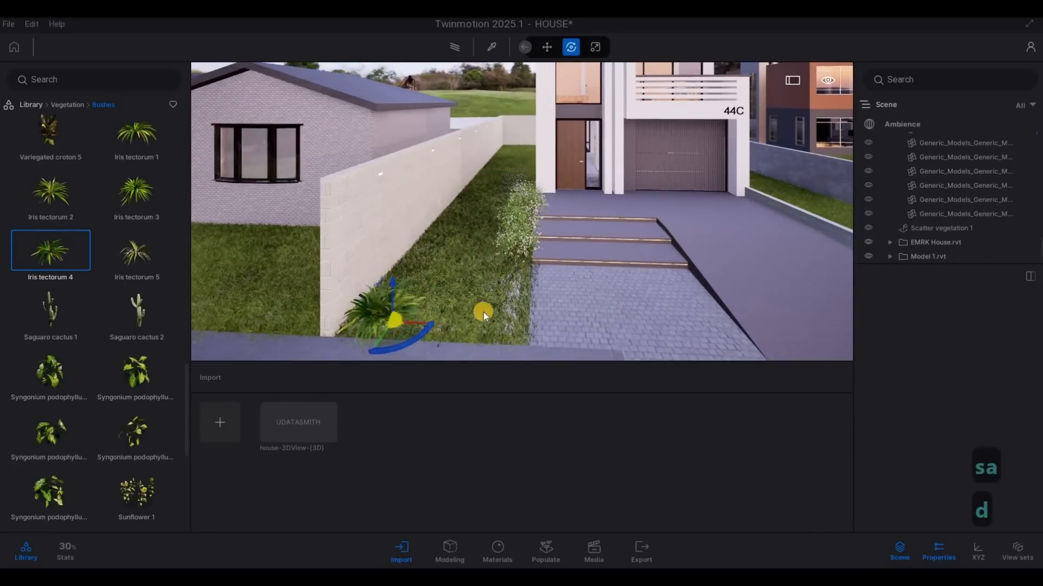
Step: Look over the driveway, the lawns on both sides and the boundary wall for further planting spots
key(w)
key(d)
key(d)
key(d)
key(d)
key(d)
key(d)
key(d)
key(d)
key(d)
key(d)
key(d)
key(d)
key(d)
key(d)
key(d)
key(d)
key(d)
key(d)
key(d)
key(d)
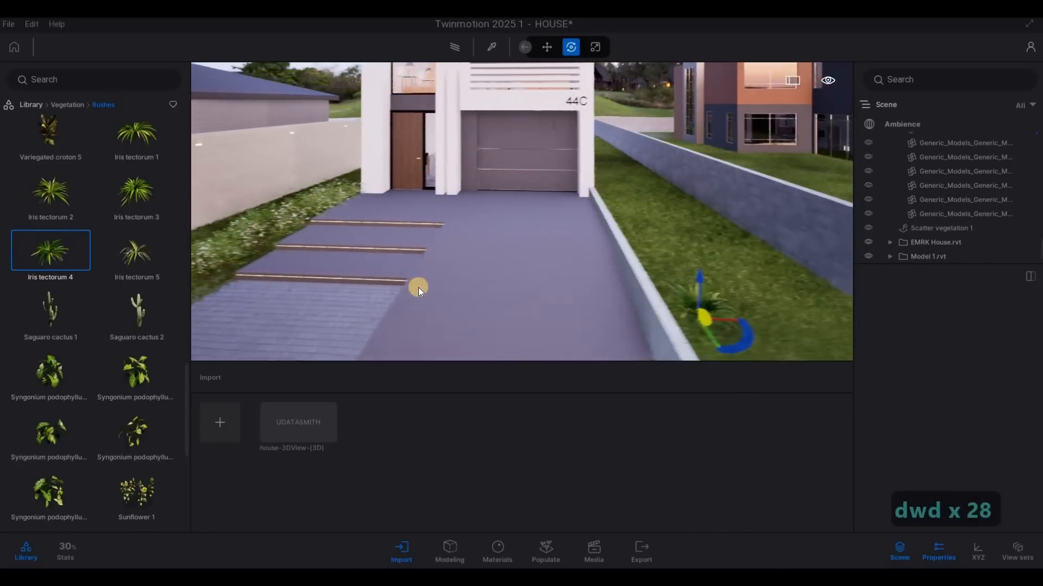
key(s)
key(a)
key(a)
key(a)
key(a)
key(a)
key(a)
key(a)
key(a)
key(a)
key(d)
key(s)
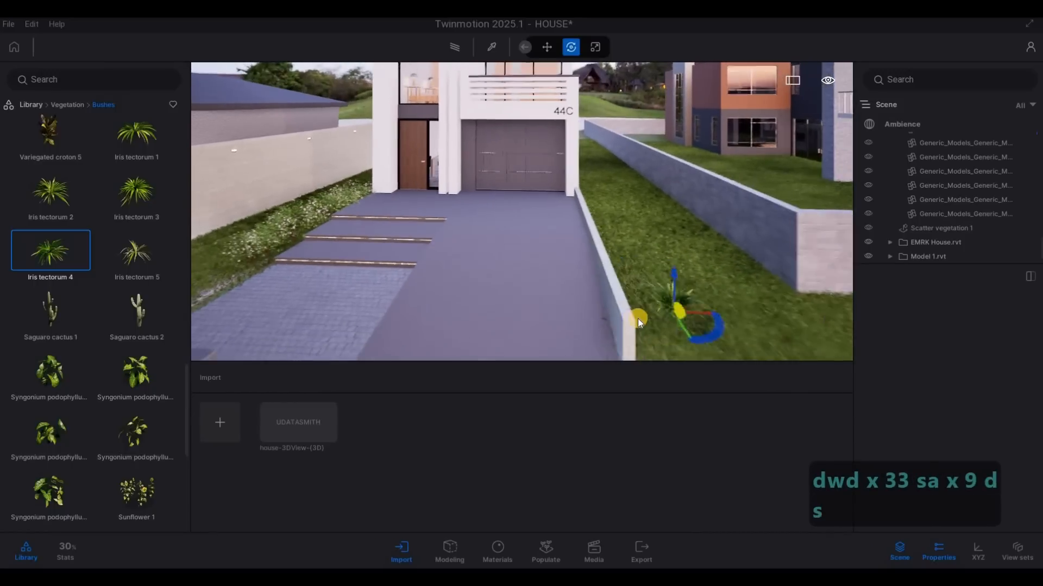
key(a)
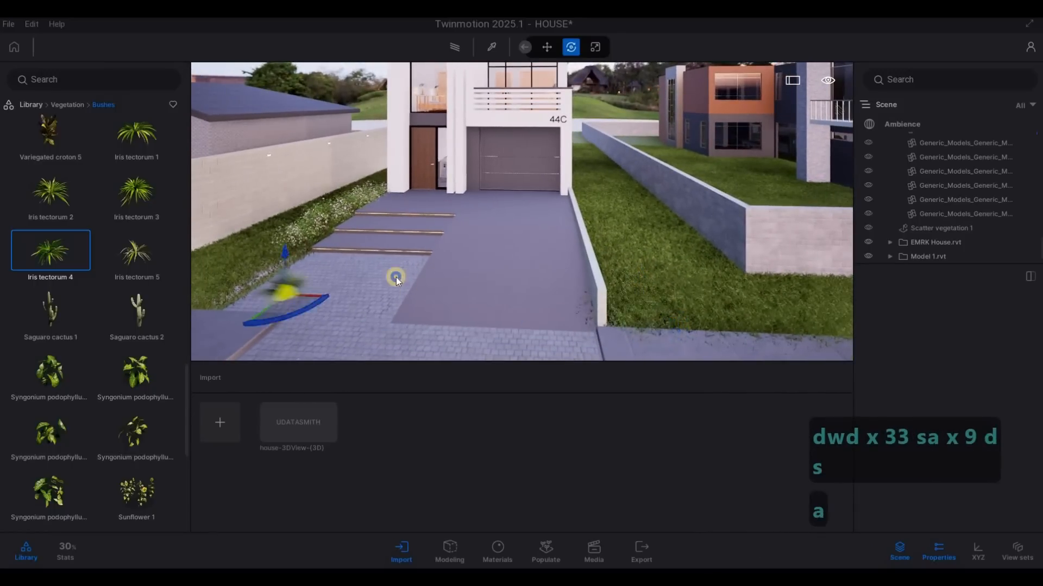
key(w)
key(w)
key(w)
key(q)
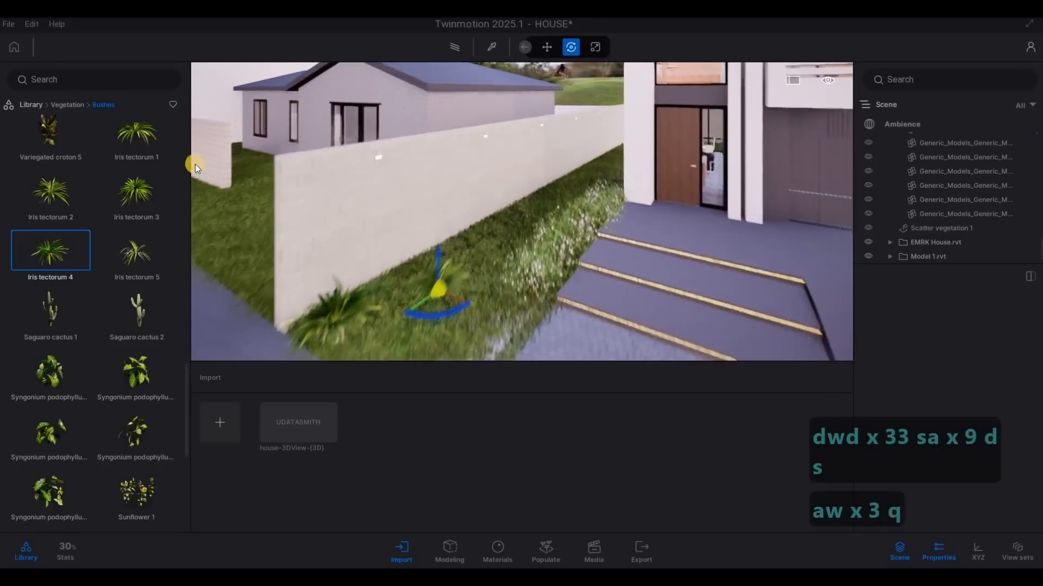
key(s)
key(d)
key(d)
key(d)
key(d)
key(d)
key(d)
key(d)
key(d)
key(d)
key(d)
key(d)
key(s)
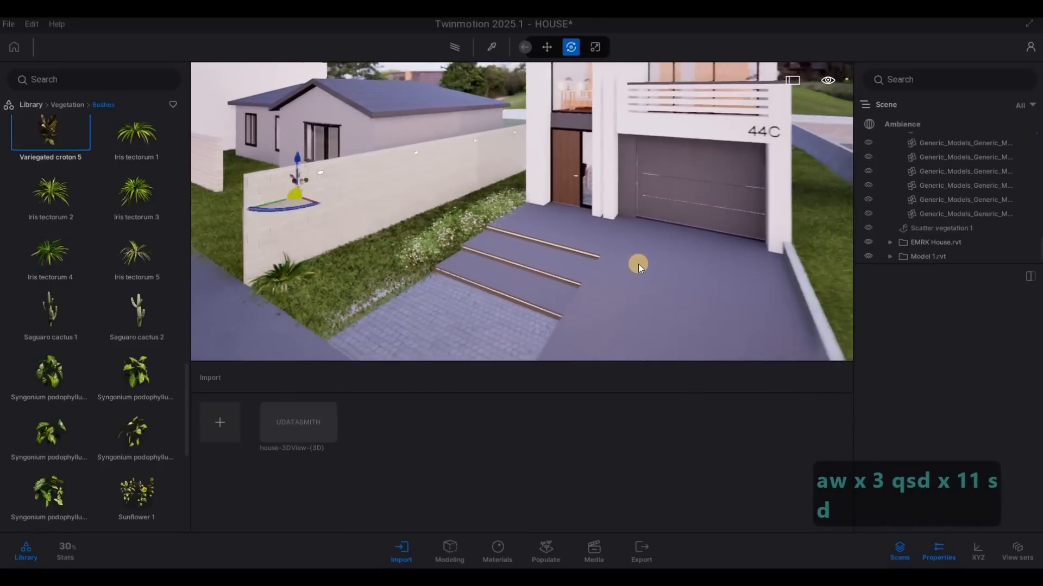
key(d)
key(d)
key(d)
key(d)
key(d)
key(d)
key(d)
key(d)
key(d)
key(d)
key(d)
key(d)
key(d)
key(d)
key(d)
key(w)
key(d)
key(d)
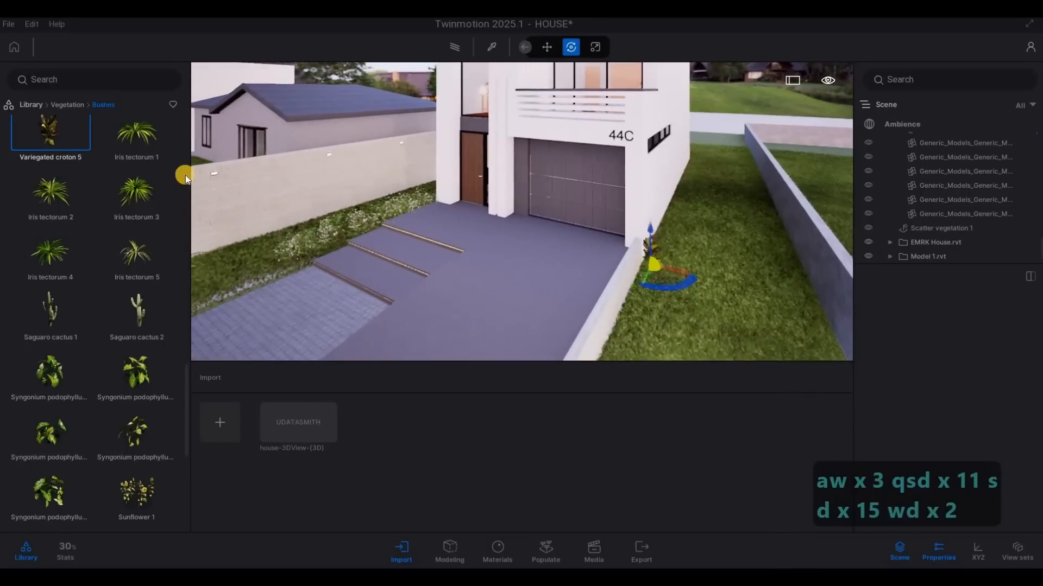
Step: Plant a row of Agave 1 plants on the lawn along the low driveway wall, and end the placement
scroll(123, 379, down, 3)
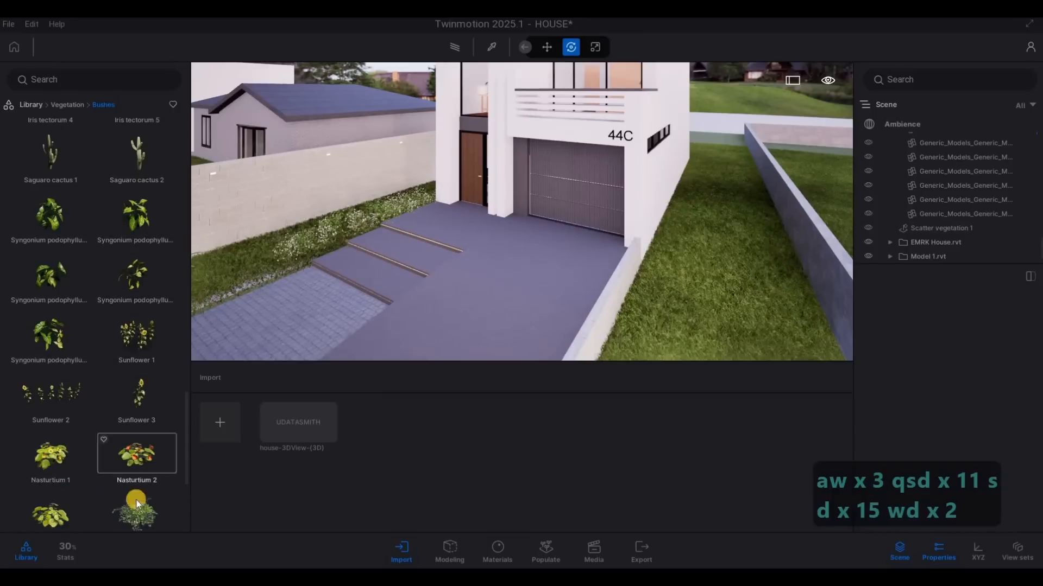
scroll(122, 462, down, 1)
scroll(122, 463, down, 3)
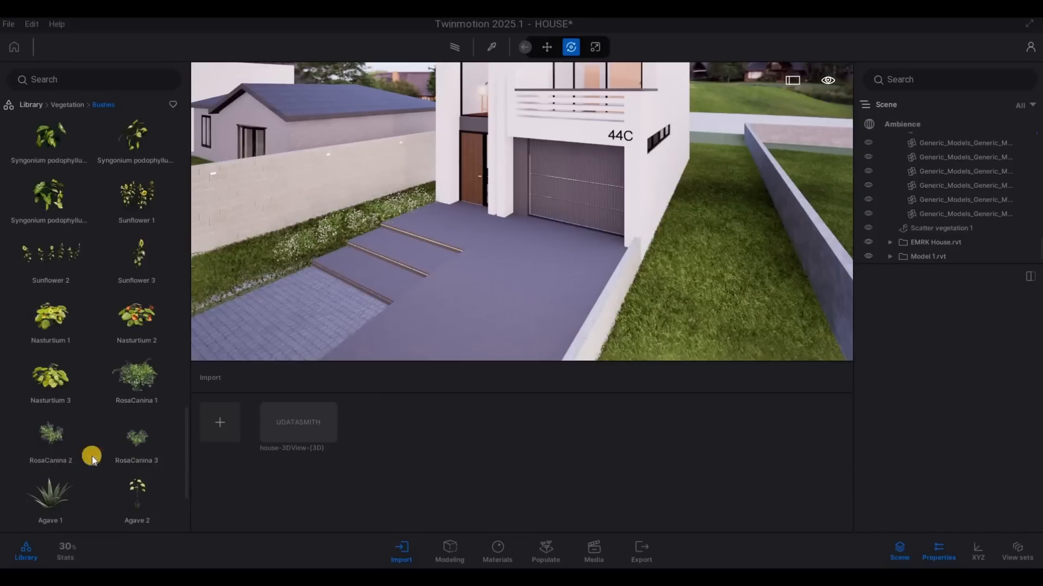
scroll(79, 446, down, 1)
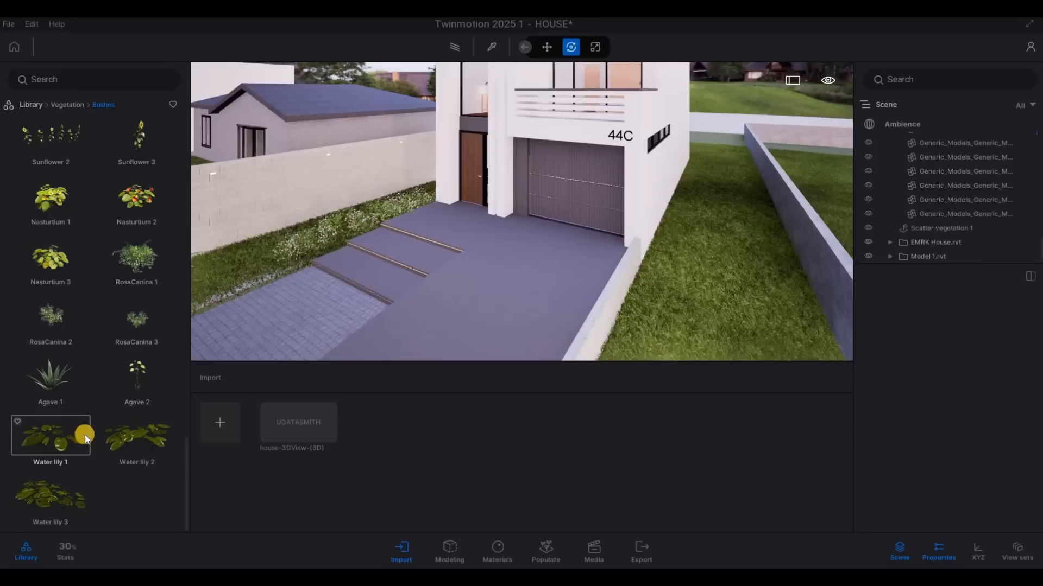
scroll(83, 428, up, 2)
scroll(64, 407, up, 6)
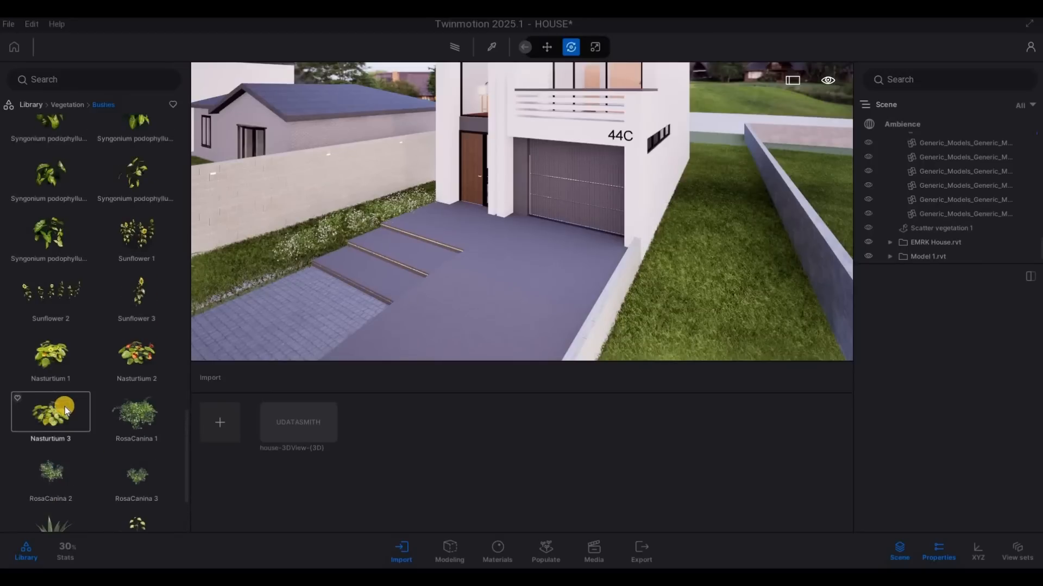
scroll(48, 459, down, 7)
drag(407, 386, 604, 239)
key(s)
key(s)
key(Escape)
key(Escape)
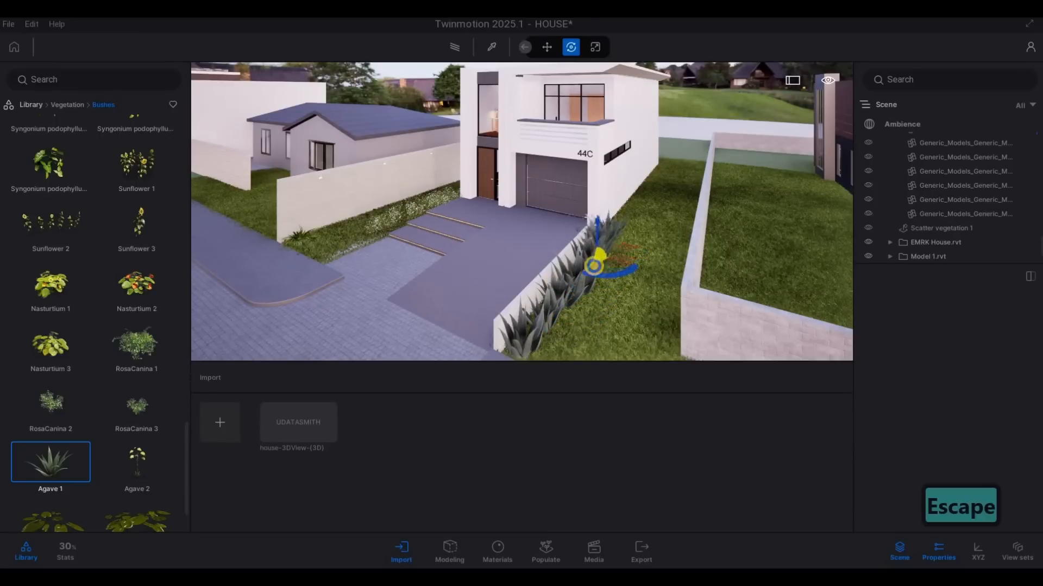
Step: Select the Iris tectorum 4 plant at the street end of the block boundary wall
key(a)
key(a)
key(w)
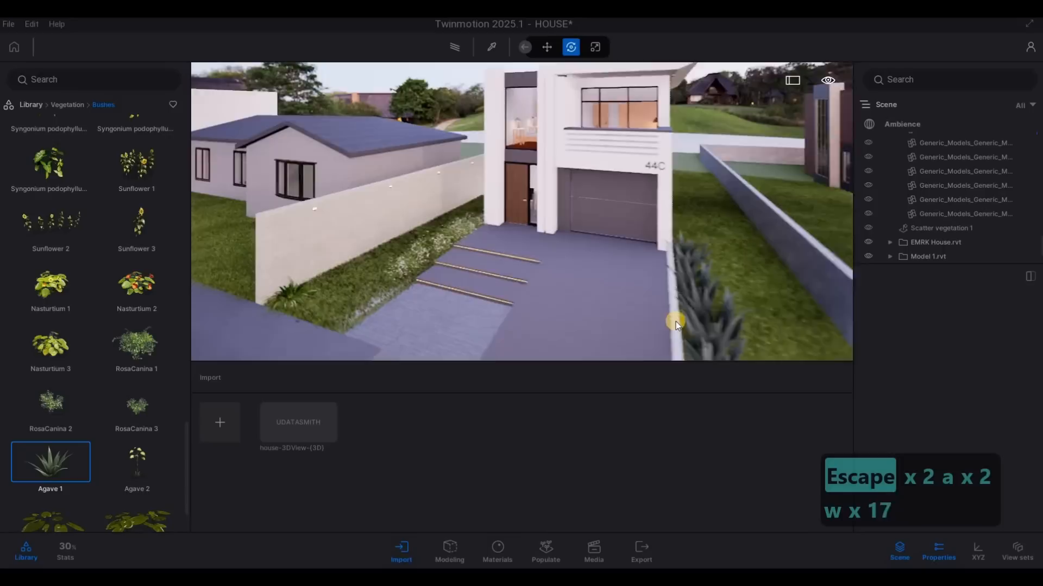
key(d)
key(s)
key(a)
key(w)
key(d)
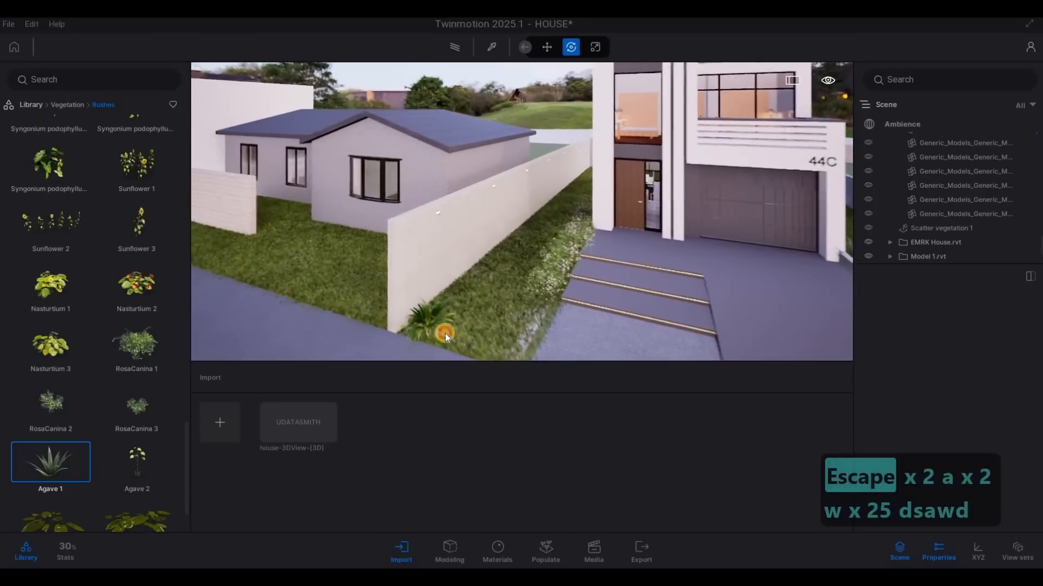
click(499, 320)
key(d)
key(w)
key(e)
key(s)
key(w)
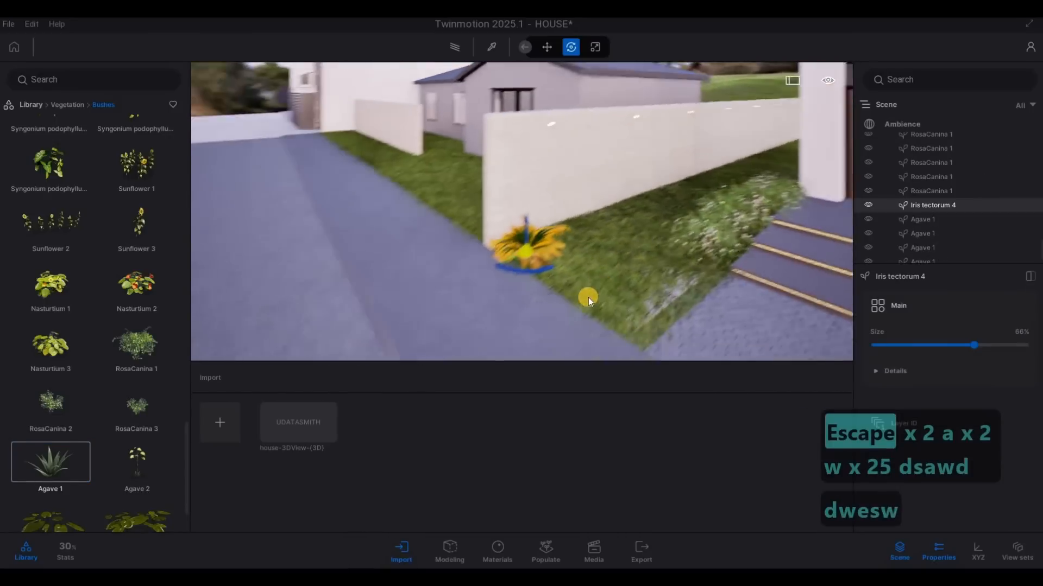
key(d)
key(w)
key(q)
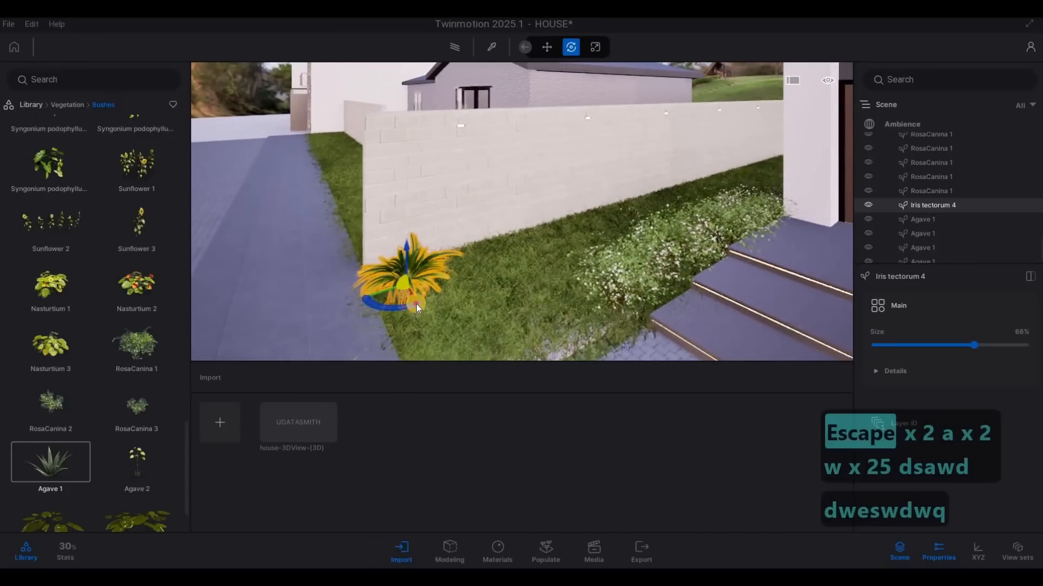
Step: Try adjusting the selected iris at the end of the boundary wall, and undo the last adjustment
drag(434, 300, 402, 292)
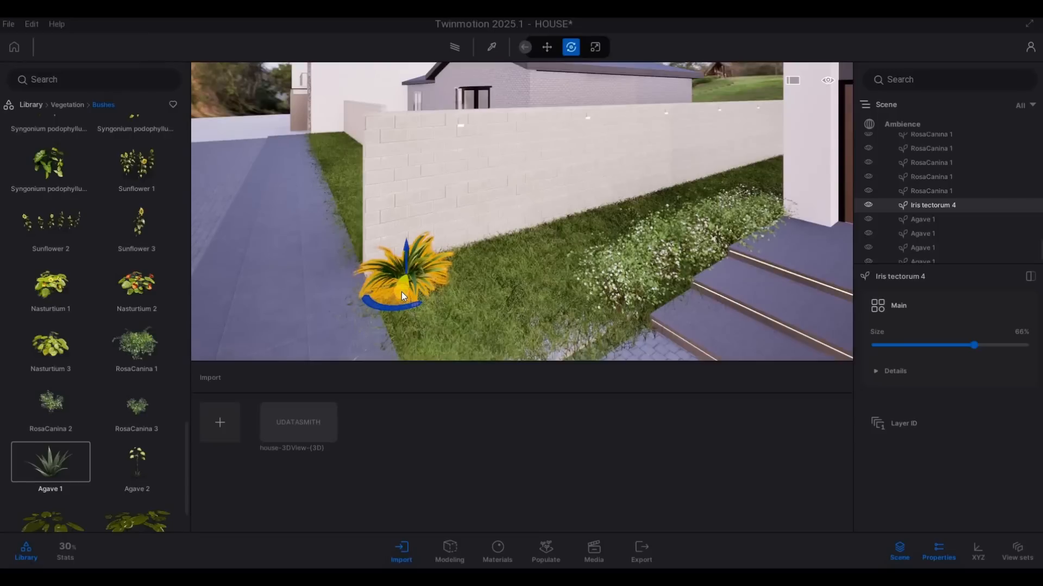
key(Tab)
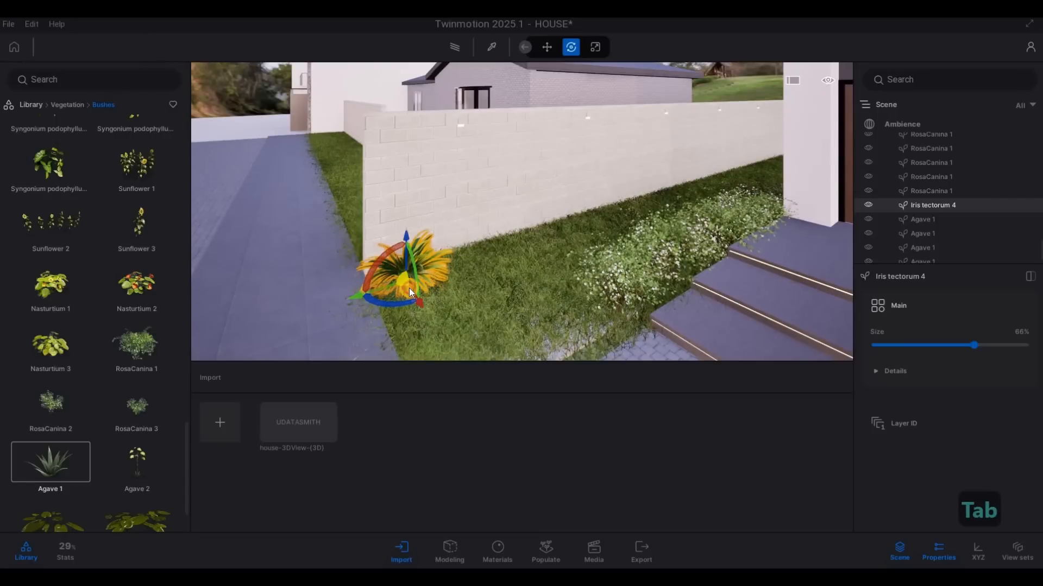
click(409, 288)
key(ctrl+z)
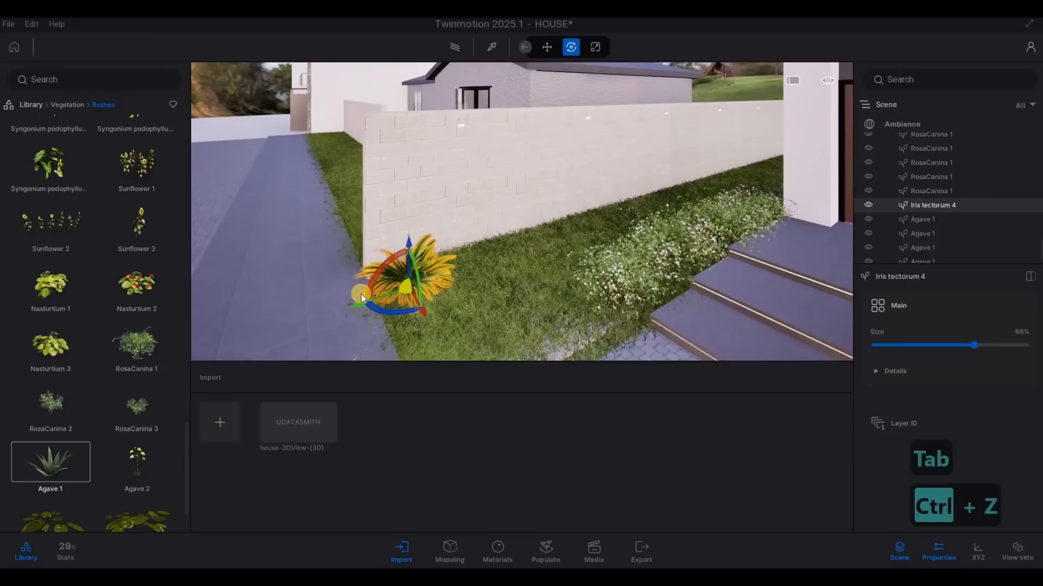
Step: Copy the iris along the boundary wall as 25 instances spaced 0.75 m apart, and clear the selection
shift+drag(416, 292, 421, 296)
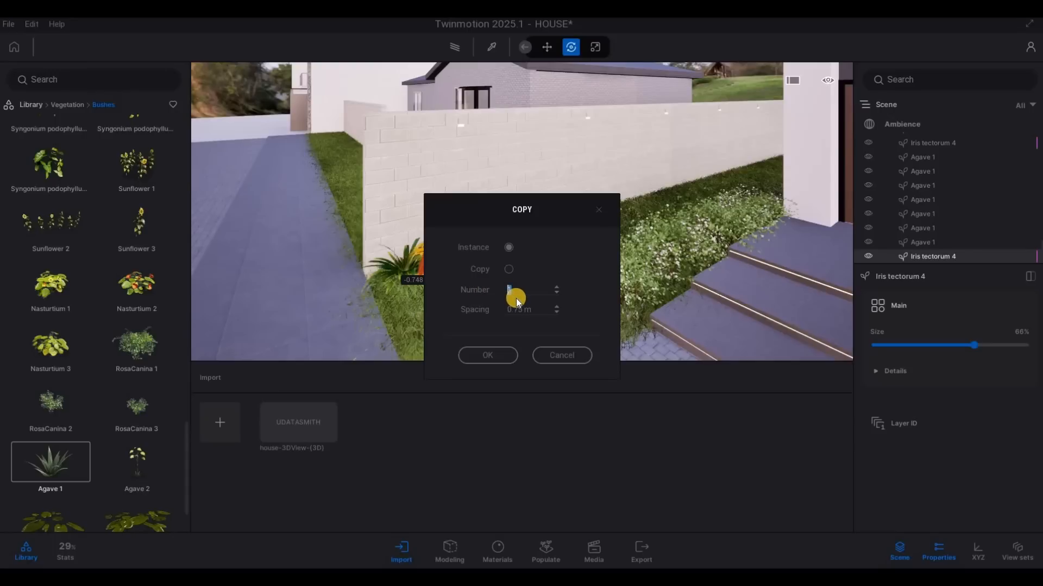
text(25)
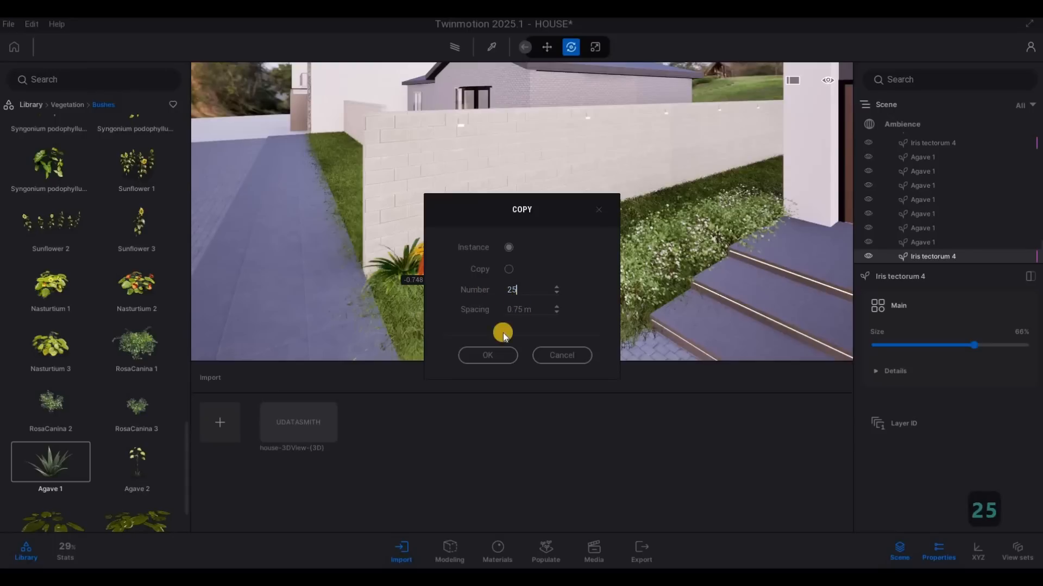
click(492, 355)
key(a)
key(a)
key(a)
key(a)
key(a)
key(a)
key(a)
key(a)
key(a)
key(a)
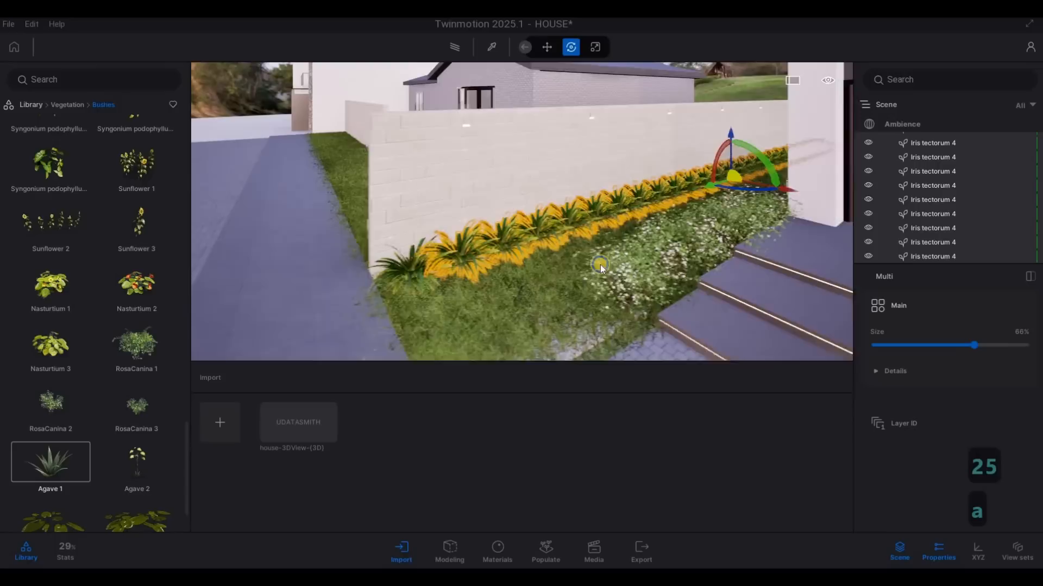
key(w)
key(Escape)
key(Escape)
Step: Inspect the copied iris row along the boundary wall, from the street end to the rear corner
key(a)
key(w)
key(q)
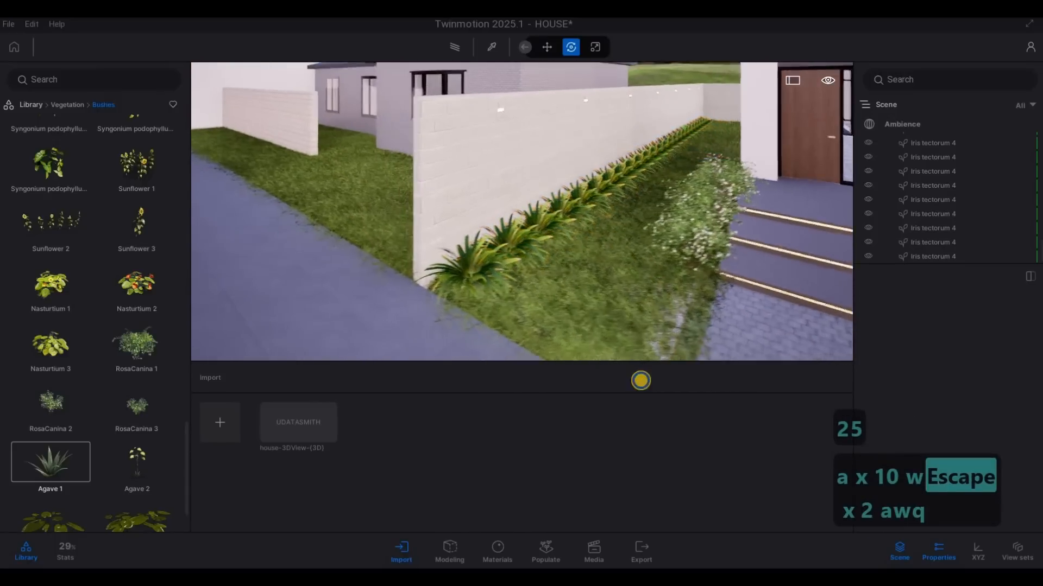
key(q)
key(q)
key(q)
key(d)
key(d)
key(d)
key(d)
key(d)
key(d)
key(d)
key(d)
key(d)
key(d)
key(d)
key(d)
key(d)
key(d)
key(d)
key(d)
key(d)
key(d)
key(d)
key(d)
key(d)
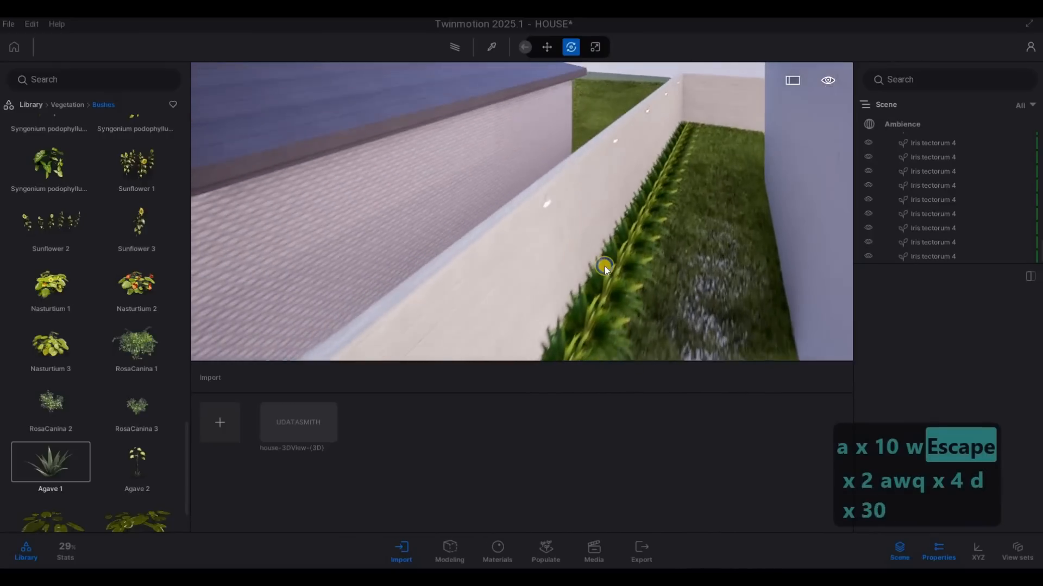
key(s)
key(a)
key(e)
key(e)
key(e)
key(e)
key(e)
key(e)
key(e)
key(e)
key(e)
key(e)
key(e)
key(e)
key(e)
key(e)
key(e)
key(e)
key(e)
key(e)
key(e)
key(e)
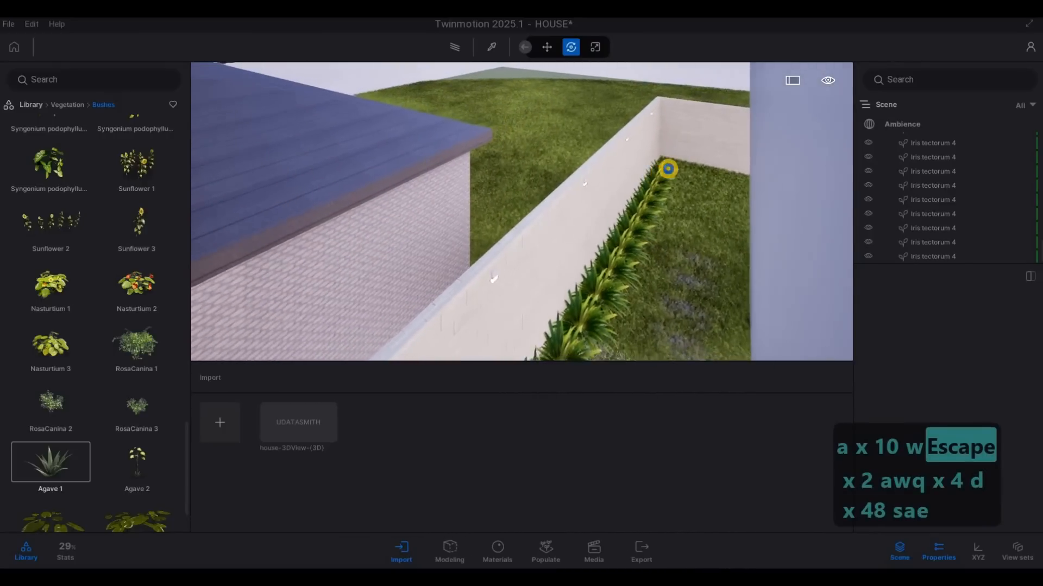
key(e)
key(e)
key(e)
key(e)
key(e)
key(e)
key(e)
key(e)
key(e)
key(e)
key(e)
key(e)
key(e)
key(e)
key(e)
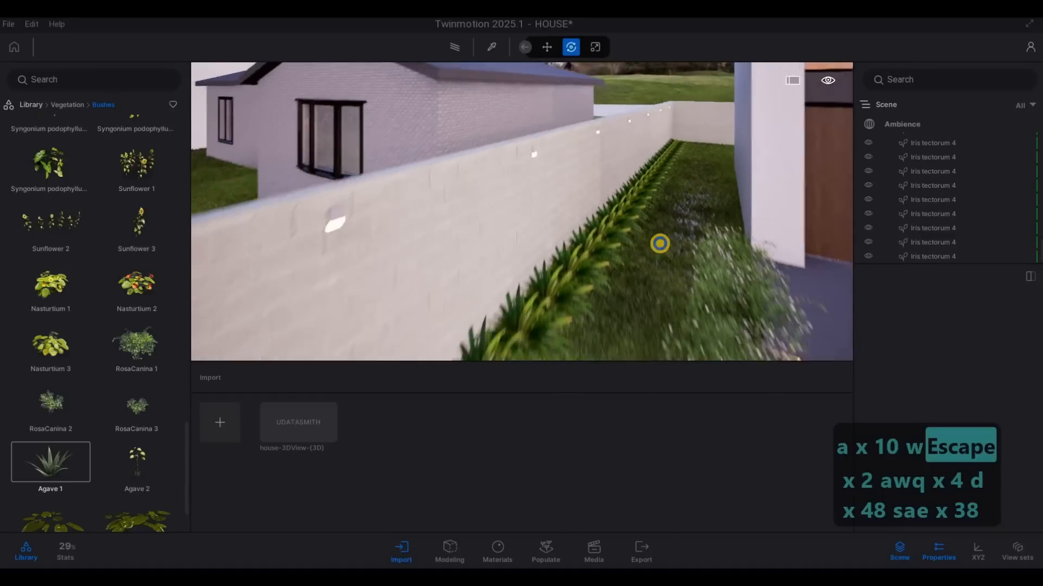
key(s)
key(s)
key(s)
key(s)
key(s)
key(s)
key(s)
key(s)
key(s)
key(s)
key(s)
key(s)
key(s)
key(s)
key(s)
key(s)
key(s)
key(a)
key(e)
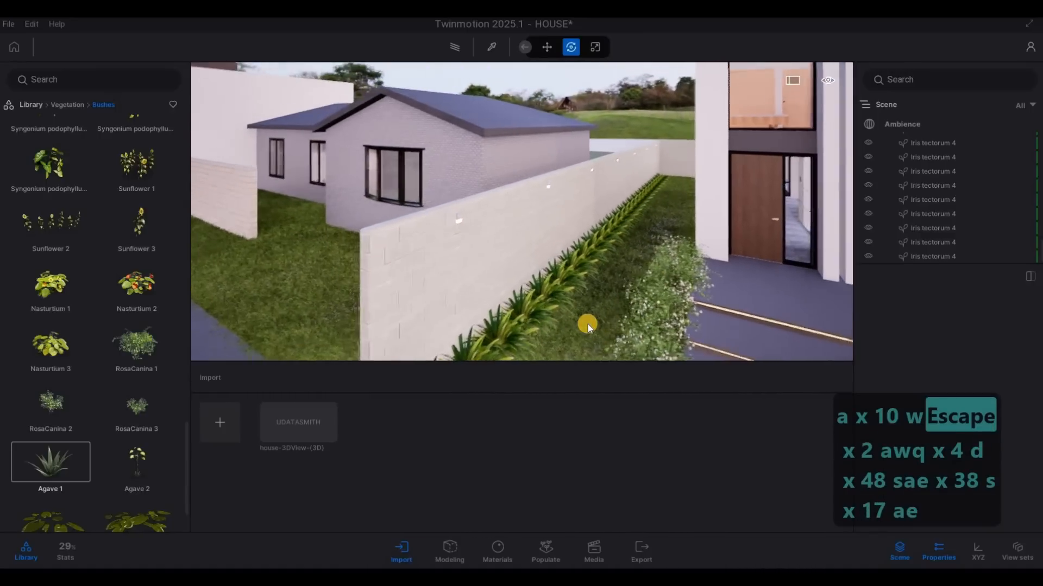
Step: Examine the iris row, the neighbouring house's front lawn and the entrance steps from the street side
key(Escape)
click(630, 307)
key(Escape)
key(a)
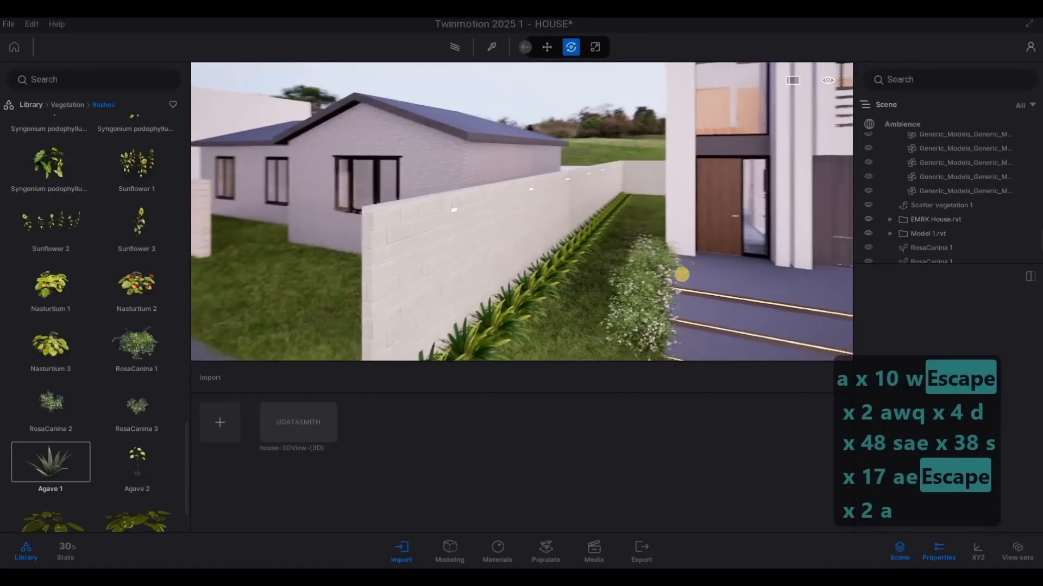
key(s)
key(d)
key(e)
key(s)
key(a)
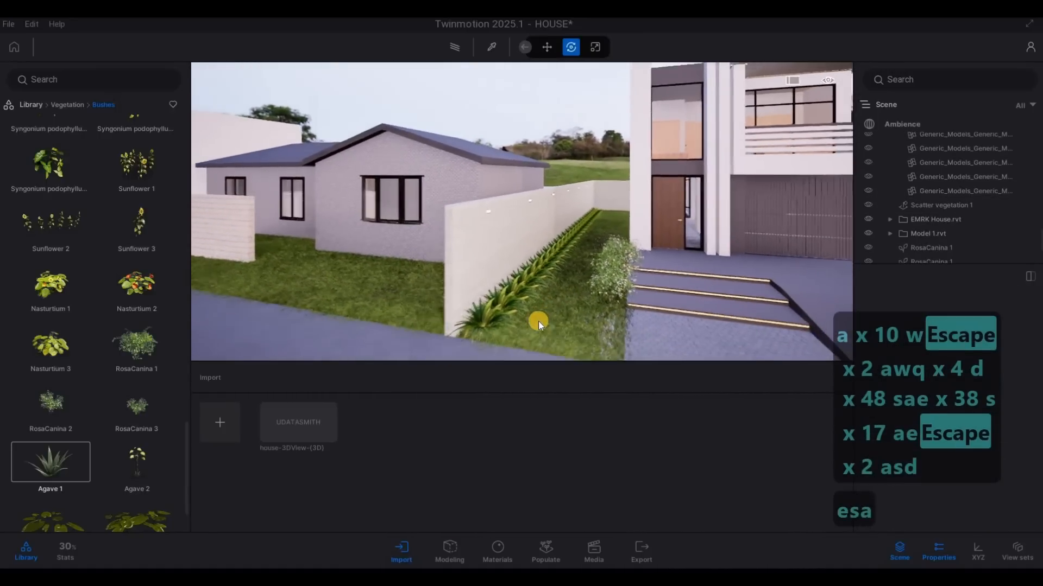
key(w)
key(w)
key(w)
key(s)
key(s)
key(s)
key(s)
key(s)
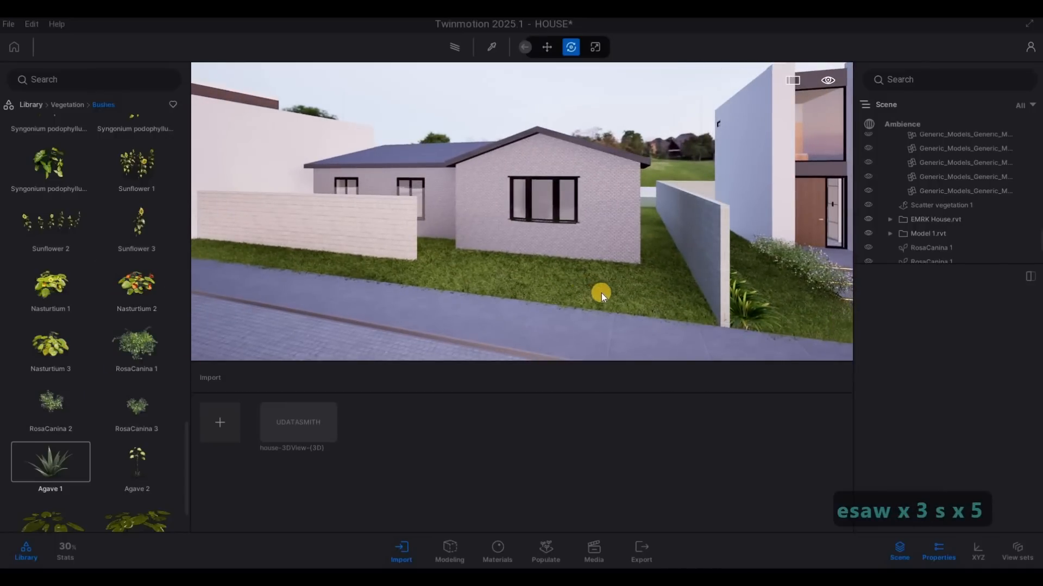
key(d)
key(d)
key(d)
key(d)
key(d)
key(d)
key(d)
Step: Undo the row of iris copies along the boundary wall, keeping only the original plant at the street end
key(d)
key(d)
key(d)
key(d)
key(d)
key(d)
key(d)
key(d)
key(d)
key(d)
key(w)
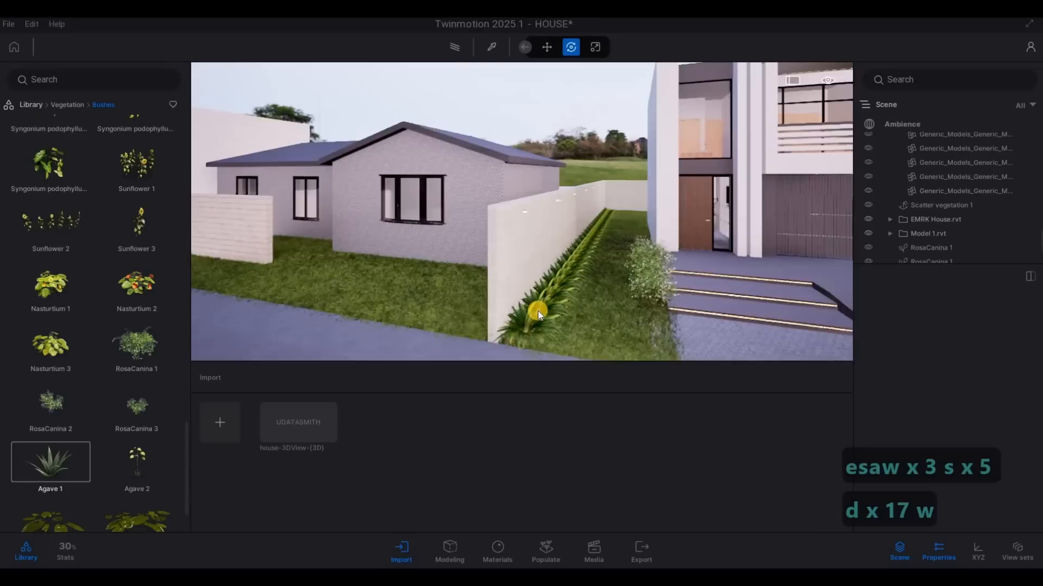
key(d)
key(w)
key(d+w)
key(d+w)
key(d+w)
key(d+w)
key(d+w)
key(d+w)
key(d+w)
key(d+w)
key(d+w)
key(d+w)
key(d+w)
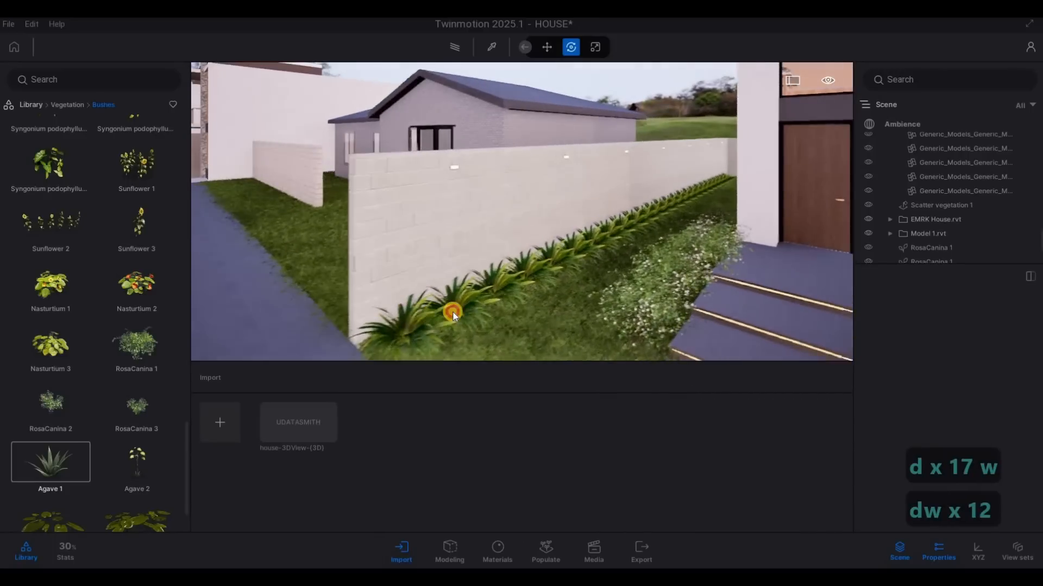
click(453, 314)
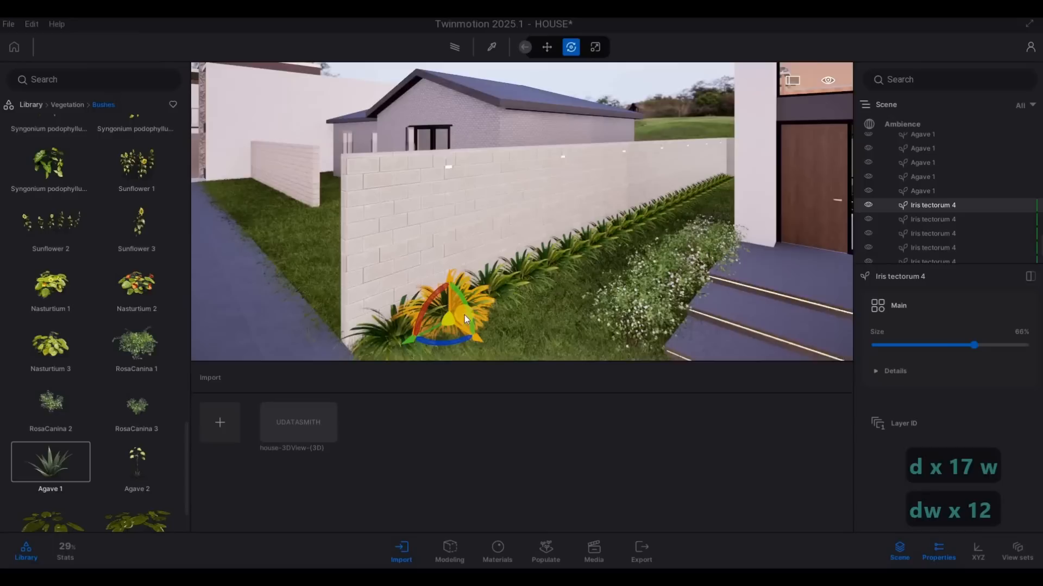
key(ctrl+z)
key(ctrl+z)
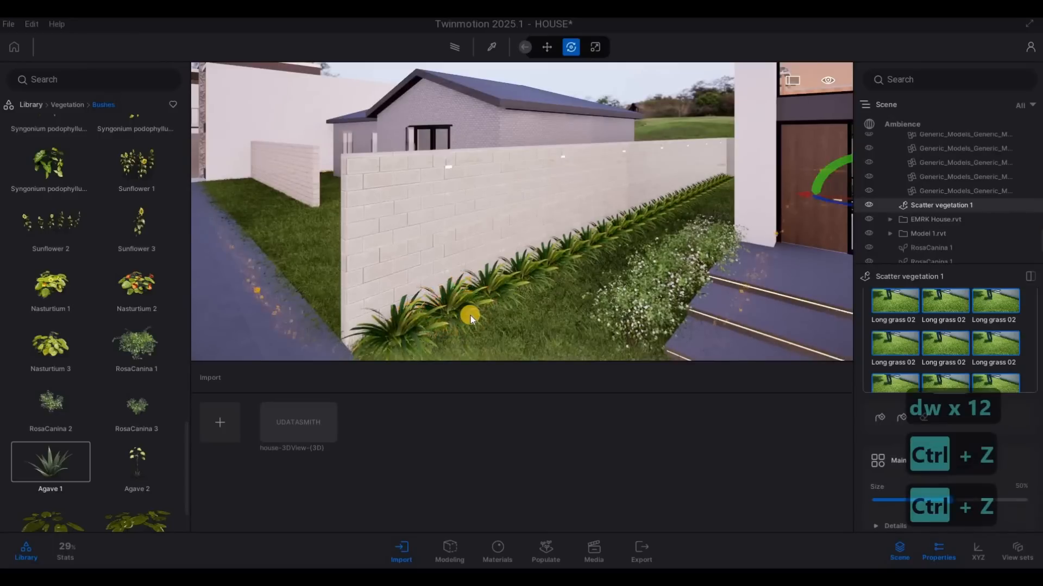
key(ctrl+z)
key(ctrl+z)
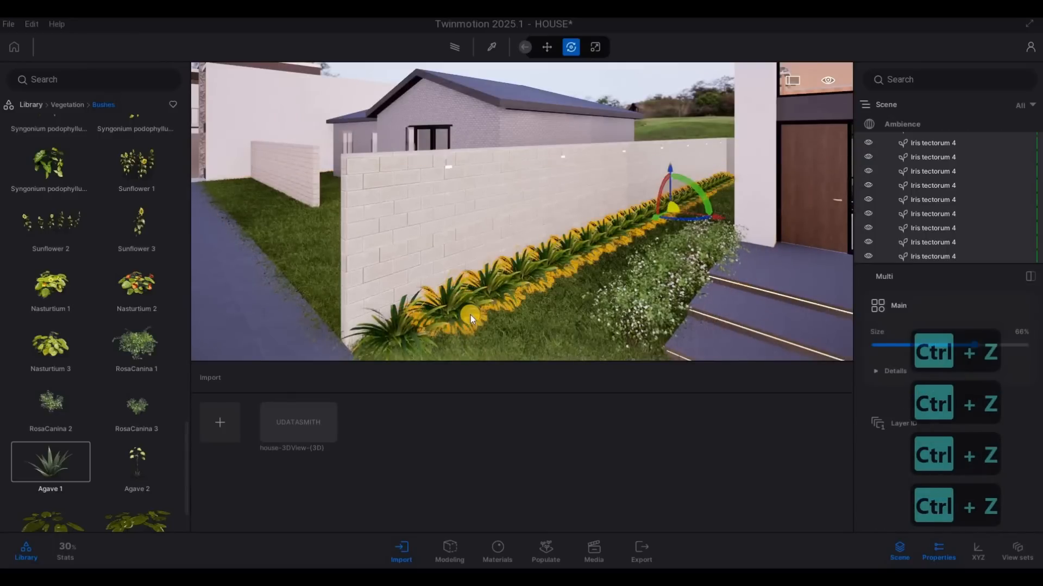
key(ctrl+z)
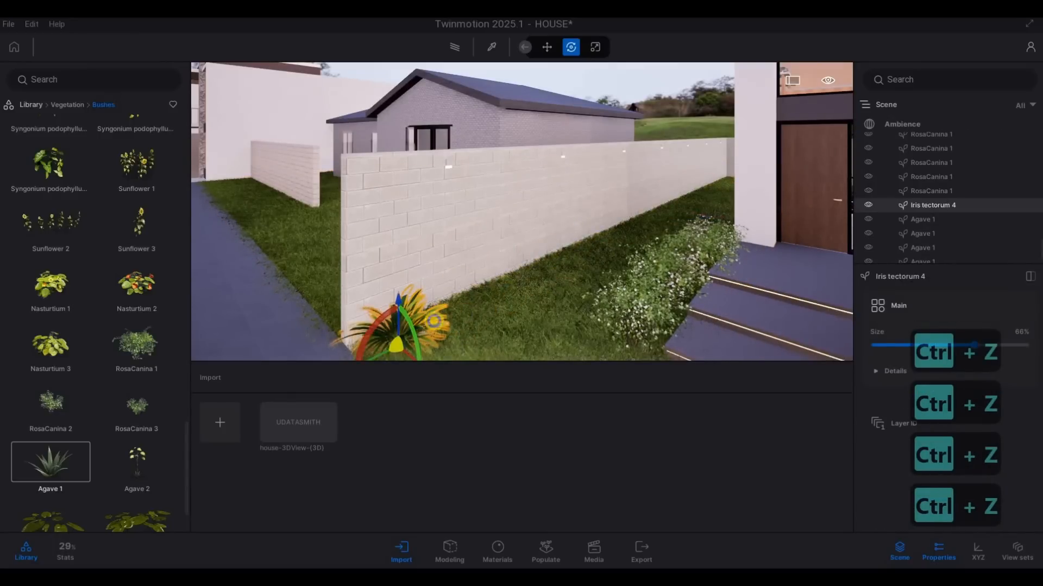
right_drag(503, 306, 91, 354)
key(s)
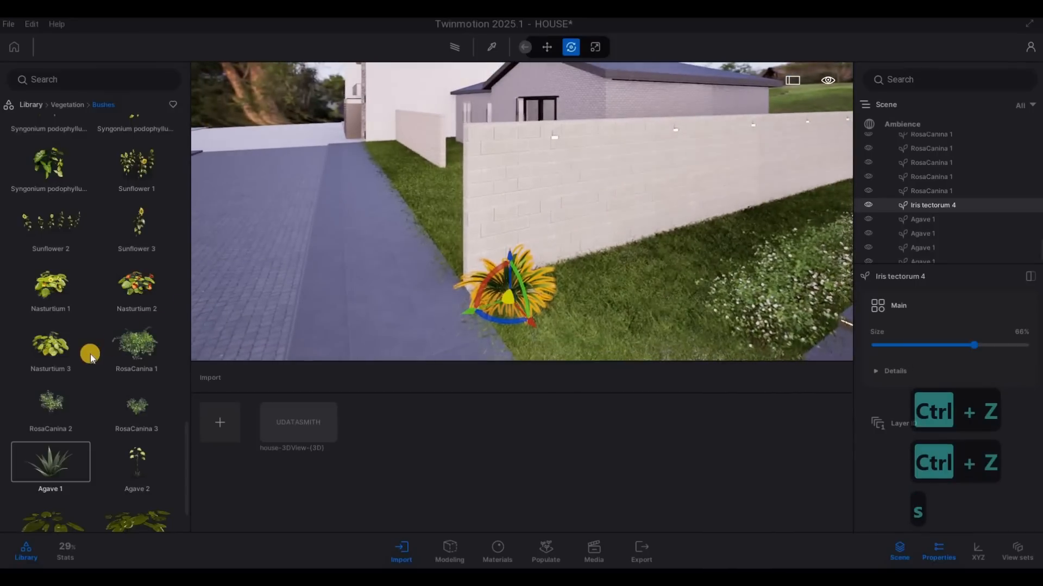
scroll(92, 351, up, 2)
scroll(93, 347, up, 6)
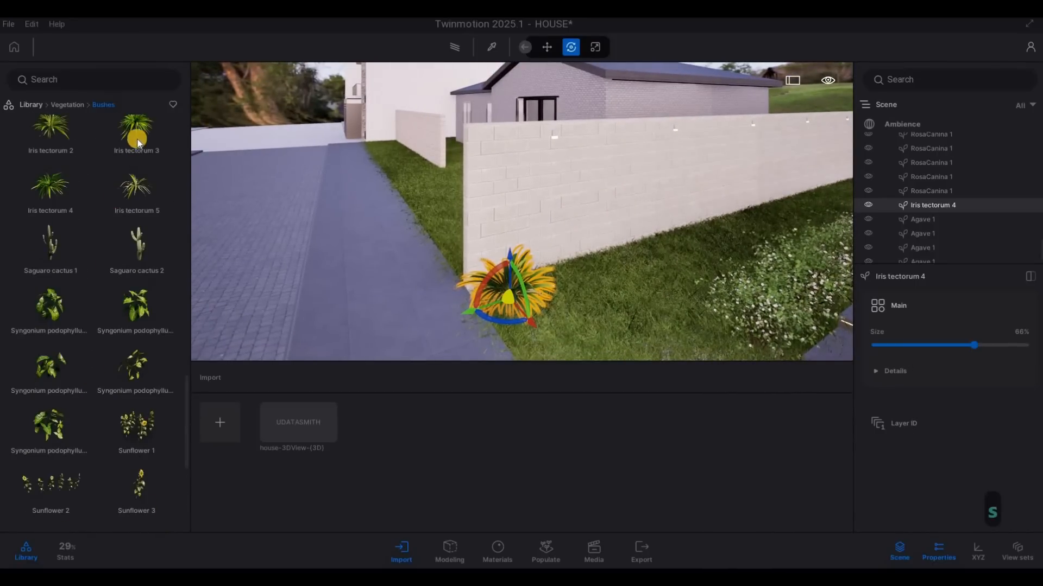
drag(138, 143, 514, 236)
key(d)
key(d)
key(d)
key(d)
key(d)
key(d)
key(d)
key(d)
key(d)
key(d)
key(d)
key(w)
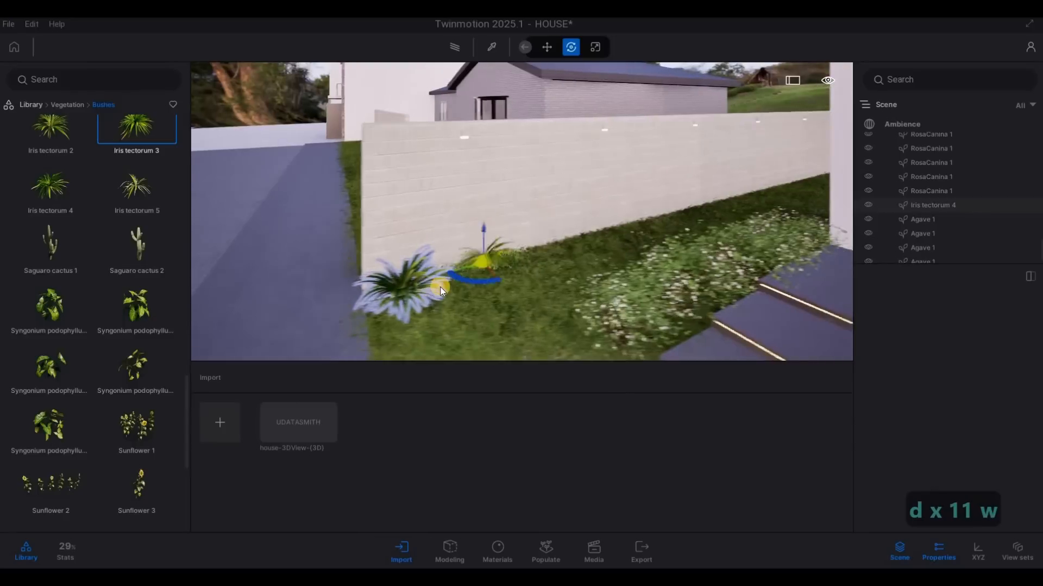
drag(58, 197, 367, 286)
key(Escape)
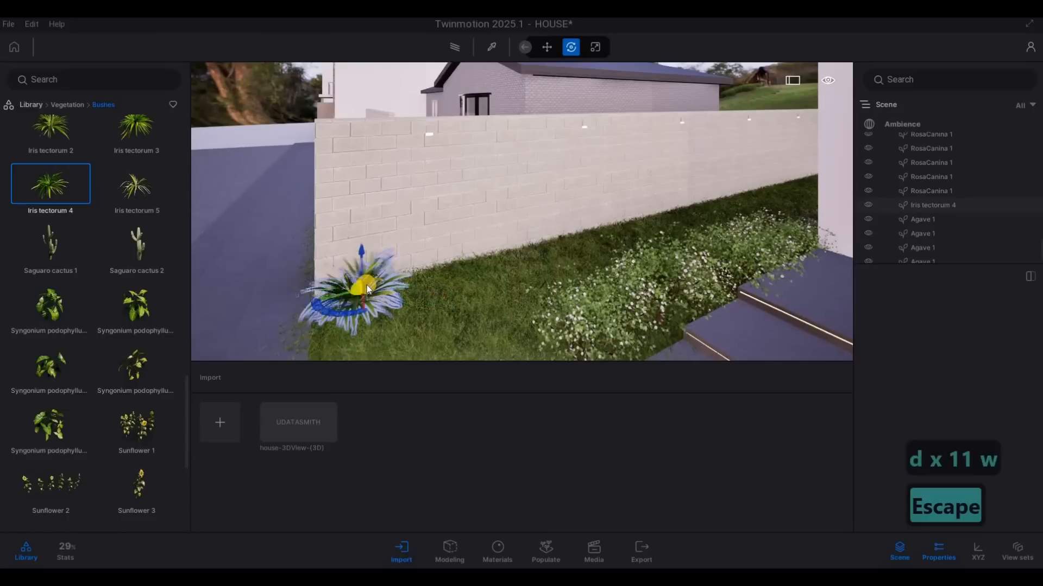
key(Escape)
key(Escape)
click(365, 285)
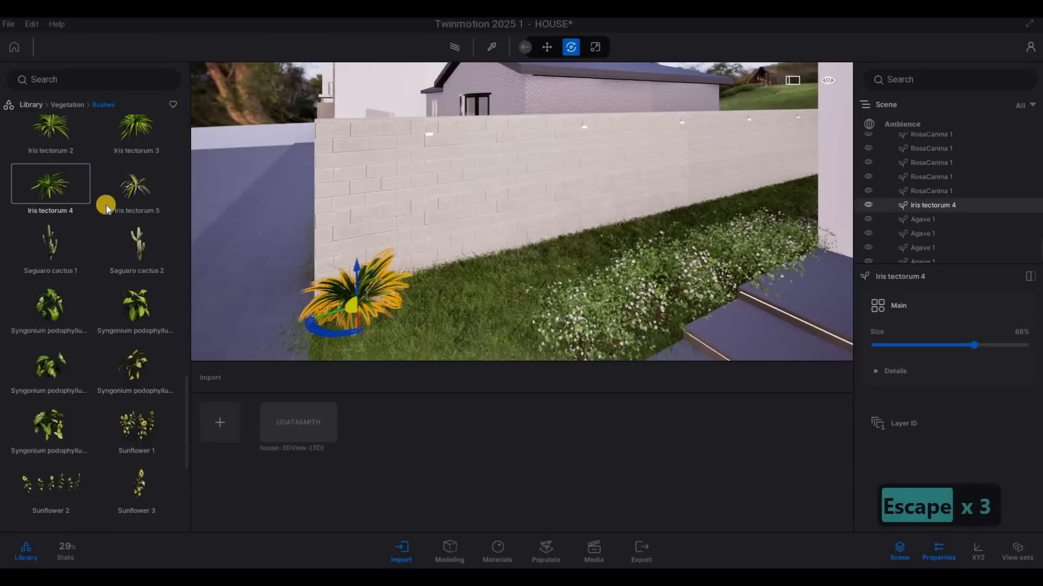
Step: Plant Iris tectorum 4 individually in a row along the boundary wall, from the existing street-end plant toward the rear
click(438, 286)
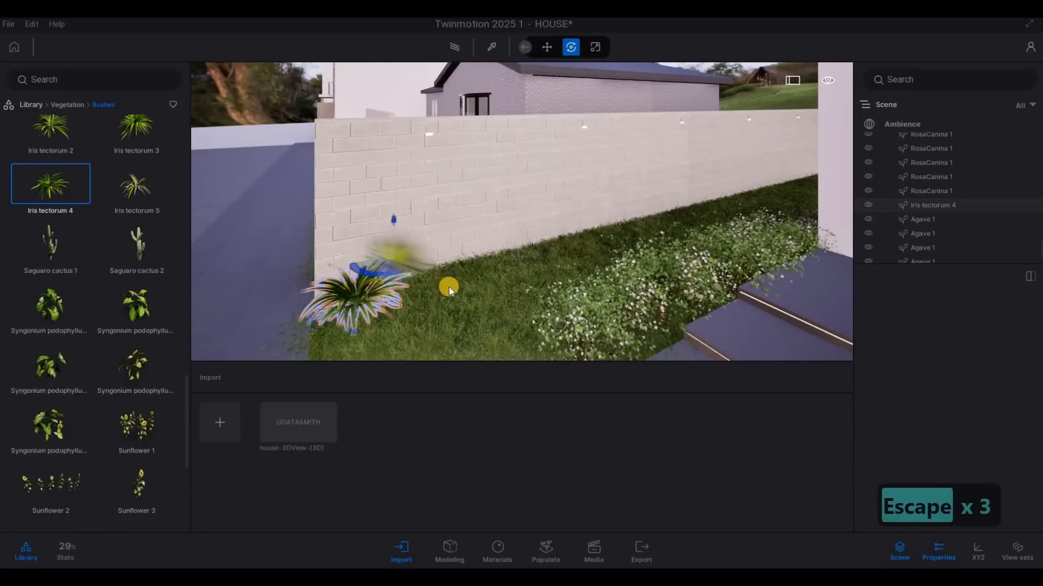
click(491, 270)
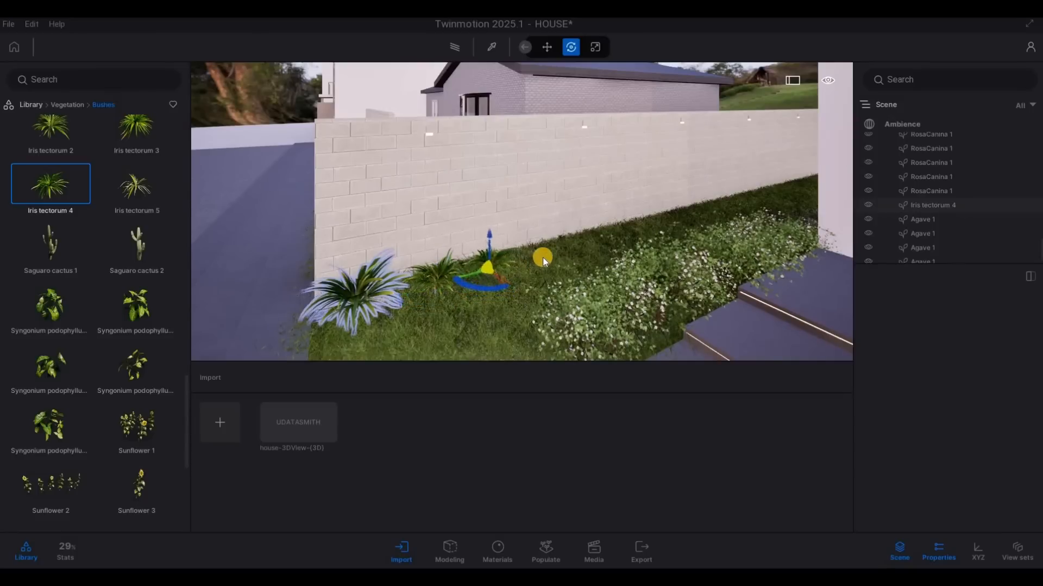
click(595, 247)
click(627, 235)
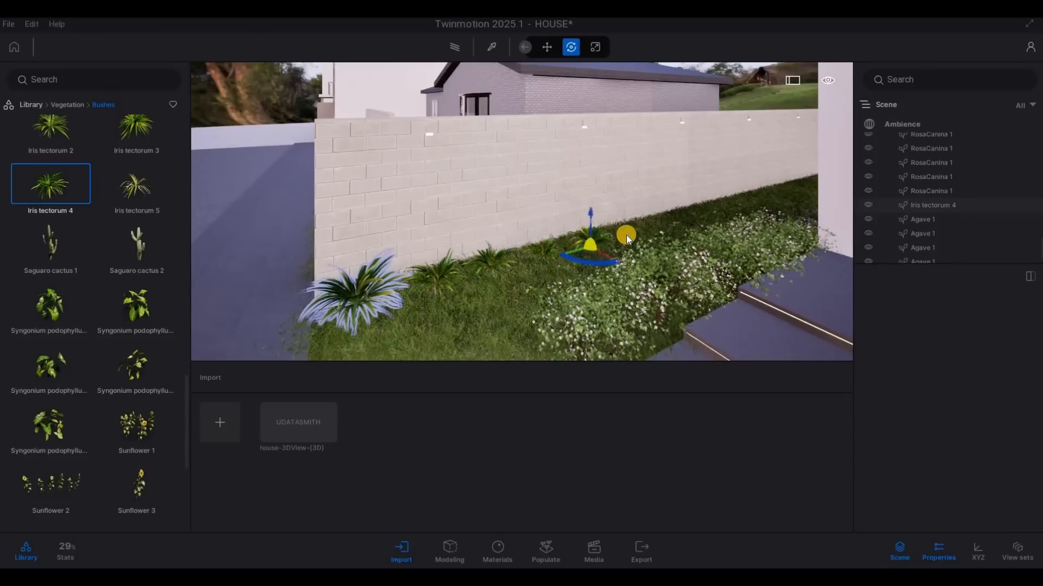
click(663, 227)
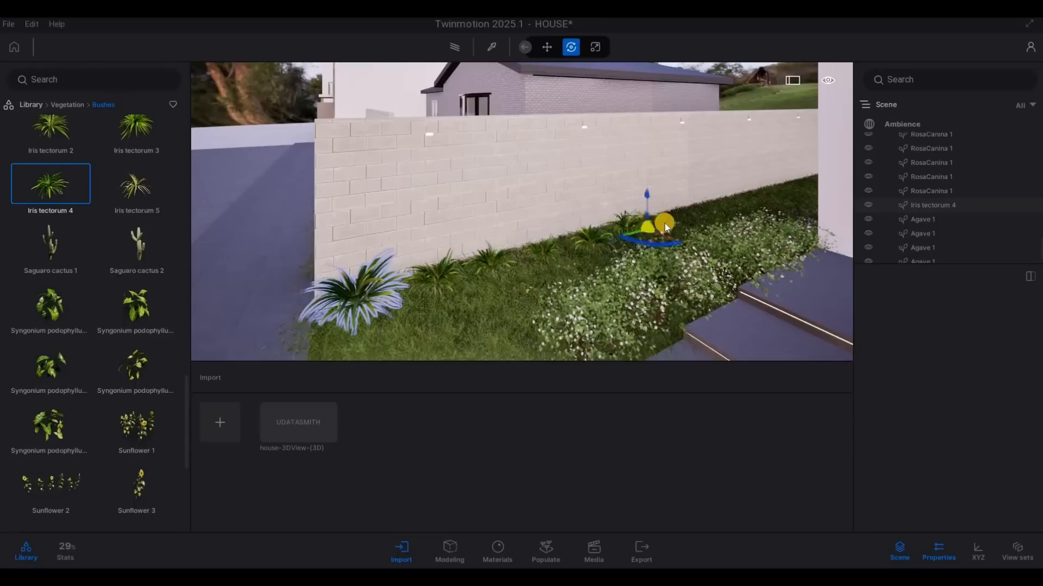
click(700, 216)
click(731, 206)
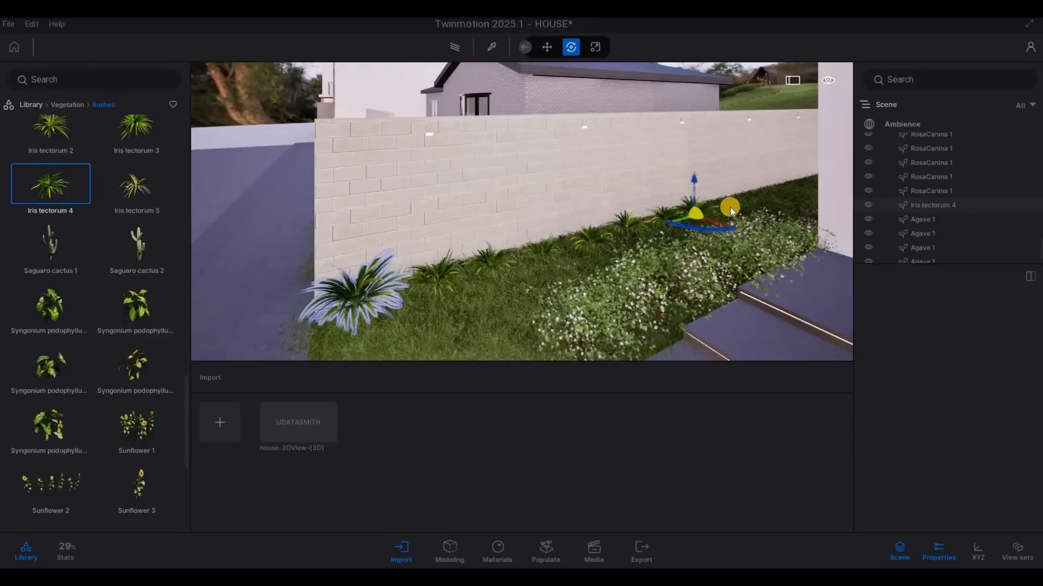
click(770, 201)
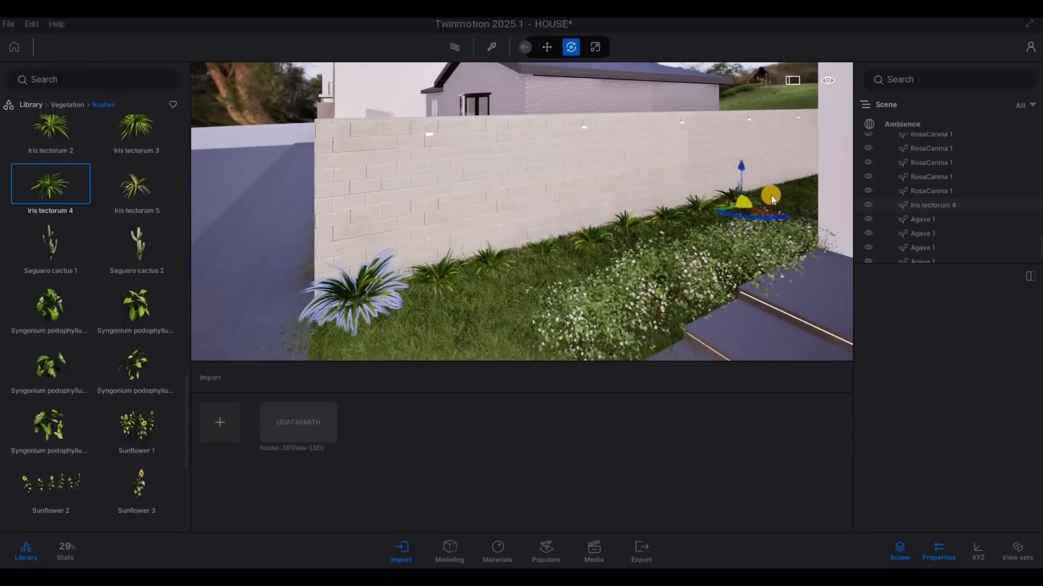
Step: Extend the Iris tectorum 4 row along the rear stretch of the boundary wall to the far corner and end placement
key(a)
key(w)
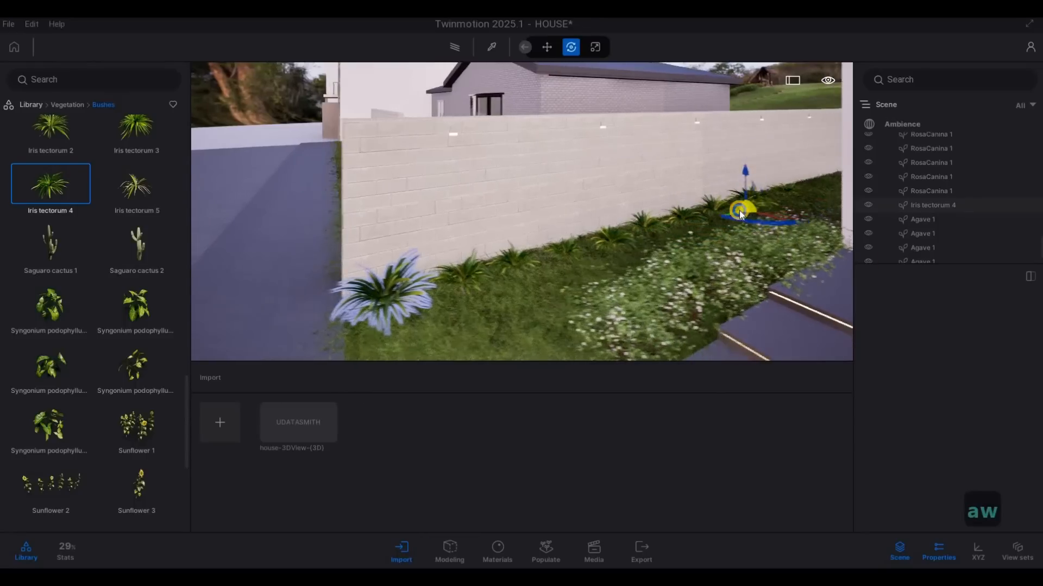
key(q)
key(d)
key(q)
key(w)
key(q)
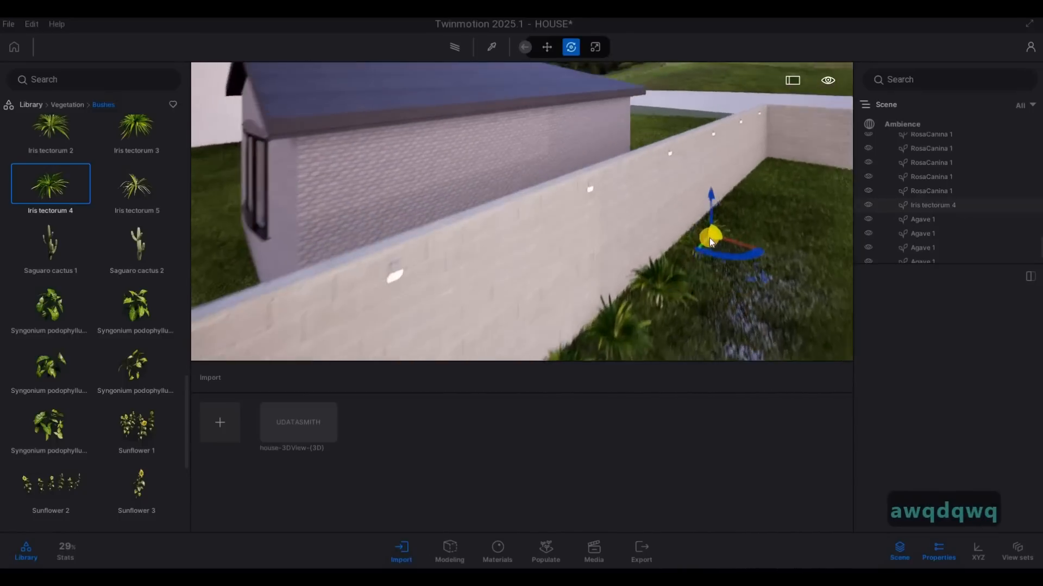
click(742, 209)
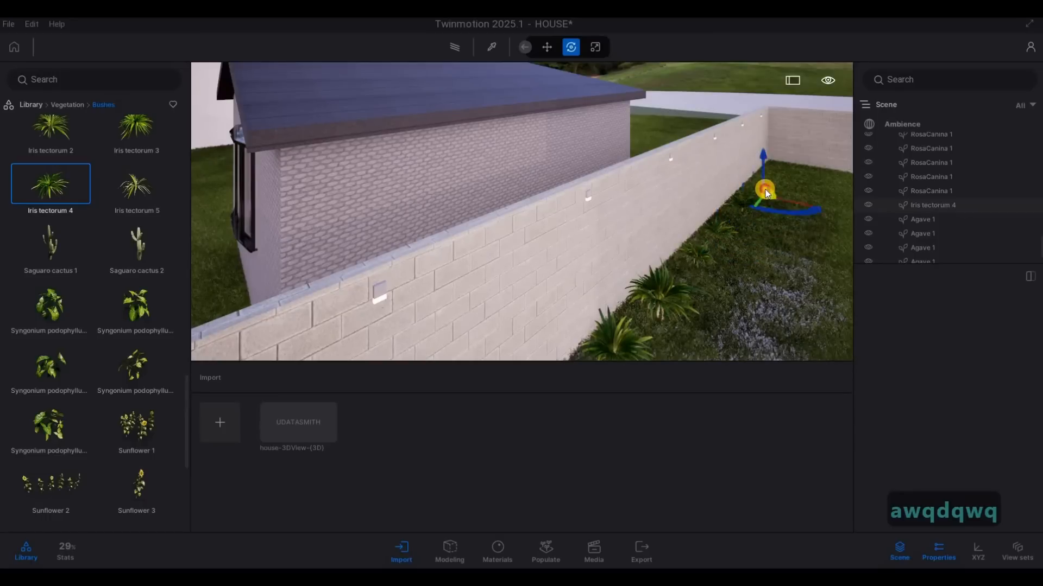
drag(764, 193, 767, 188)
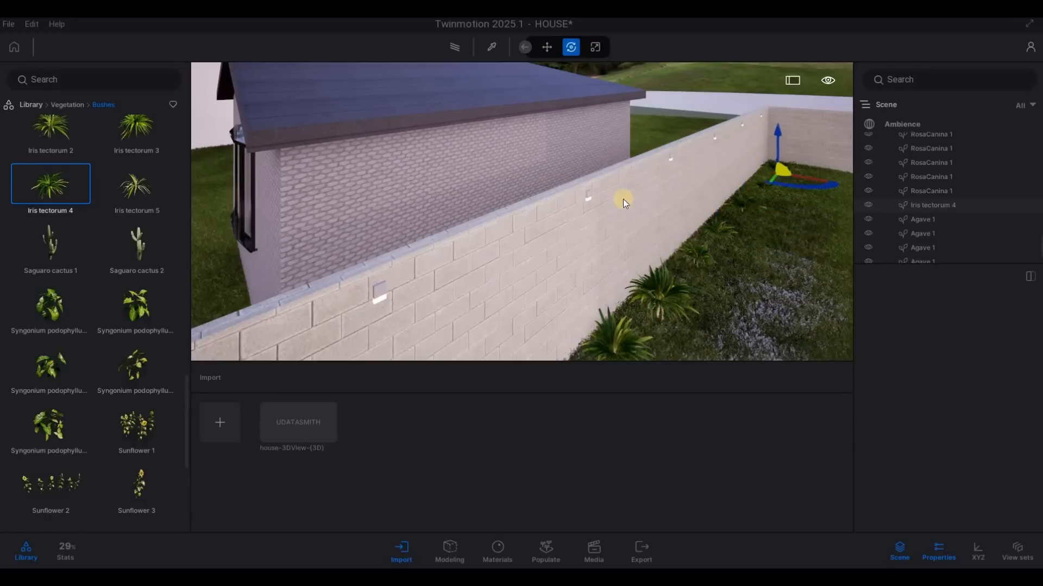
key(Escape)
key(Escape)
Step: Inspect the new iris row from the rear corner to the street end, and preview a Syngonium podophyllum beside it
key(a)
key(s)
key(a)
key(e)
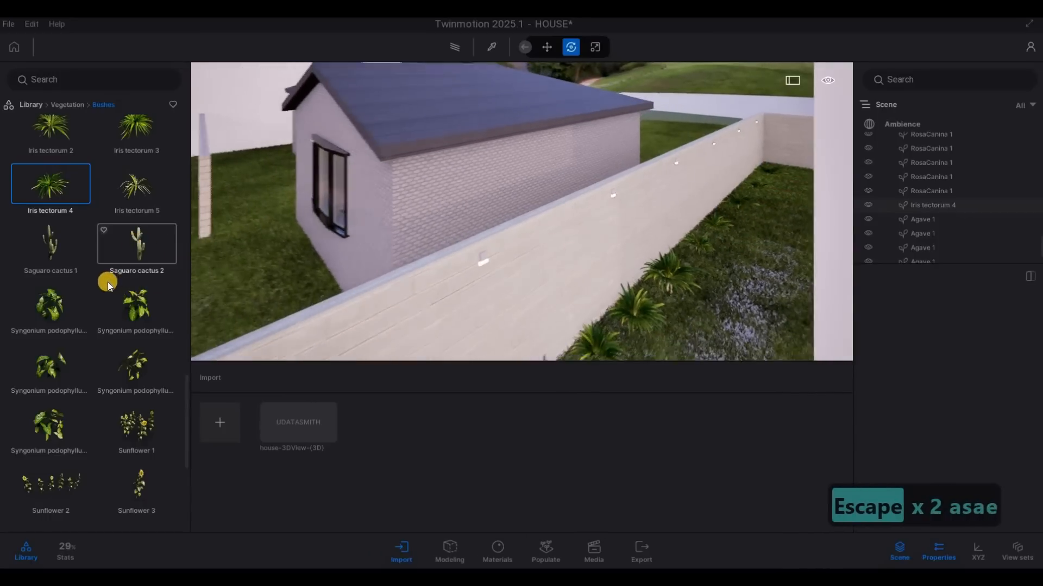
scroll(85, 283, up, 2)
key(s)
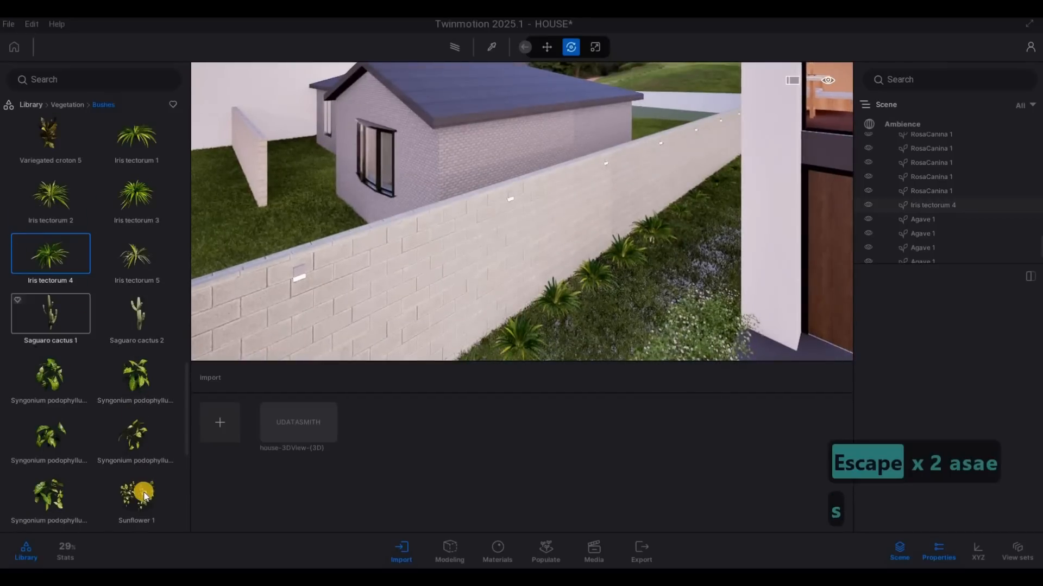
key(s)
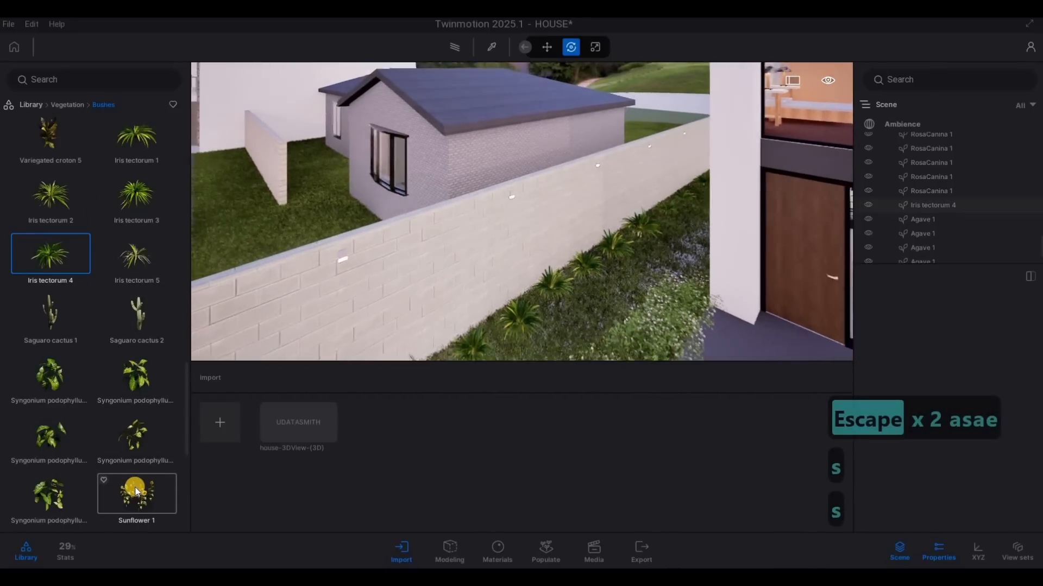
key(e)
key(a)
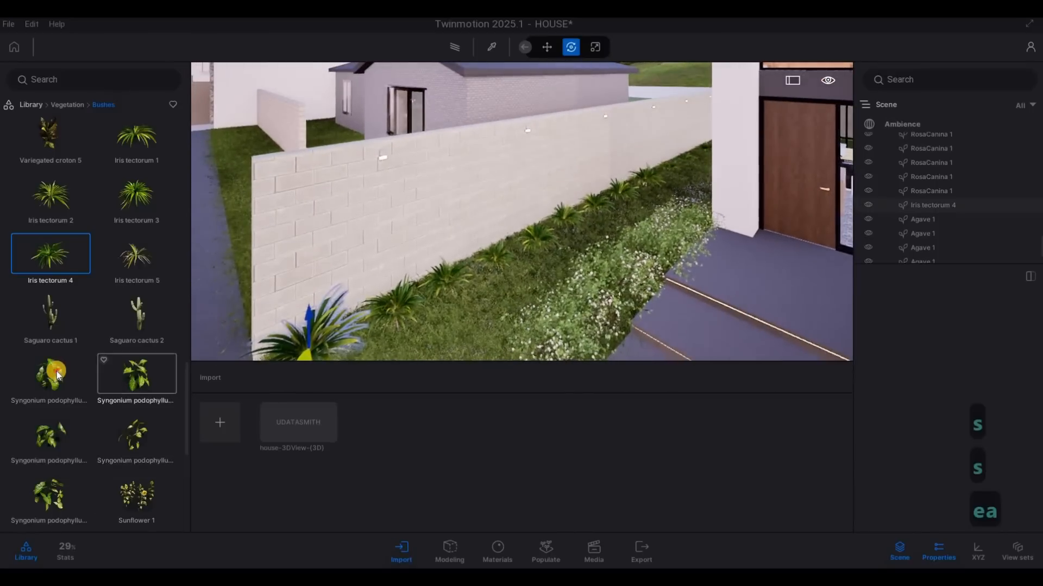
drag(415, 302, 427, 291)
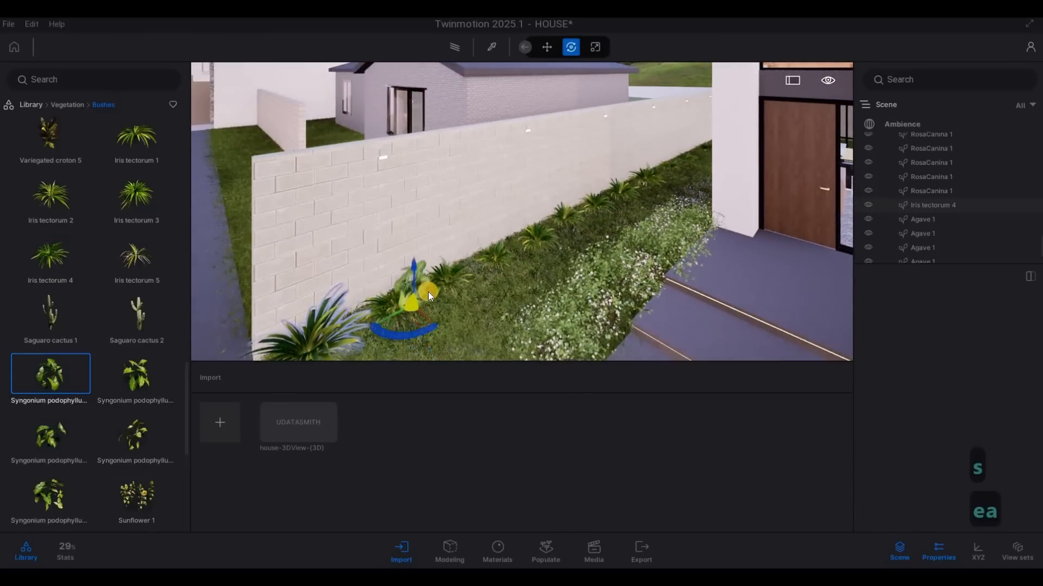
Step: Plant a Vine maple from the Trees vegetation category on the neighbouring front lawn, beside the pavement near the boundary wall
click(64, 105)
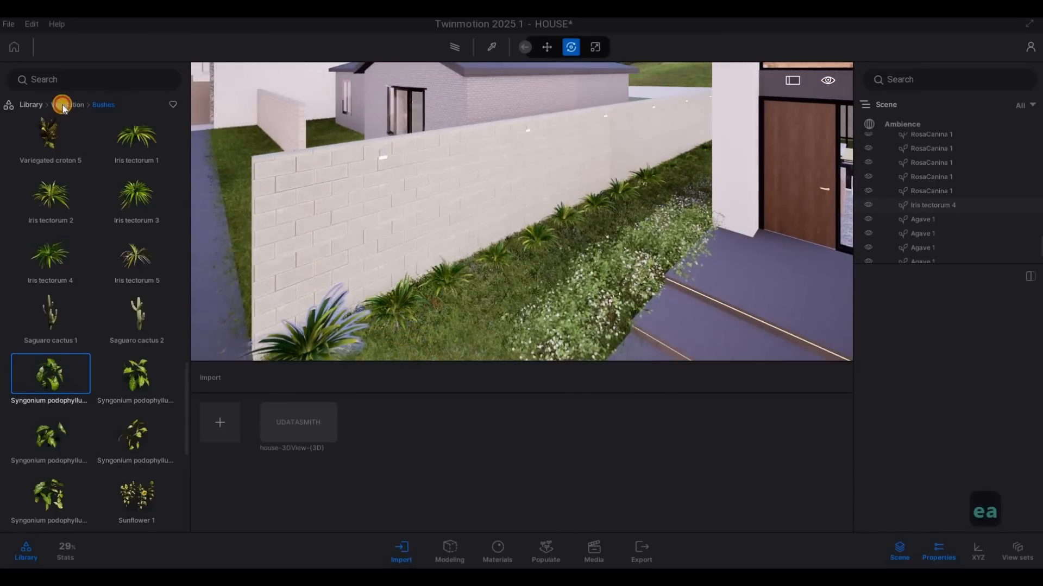
click(133, 149)
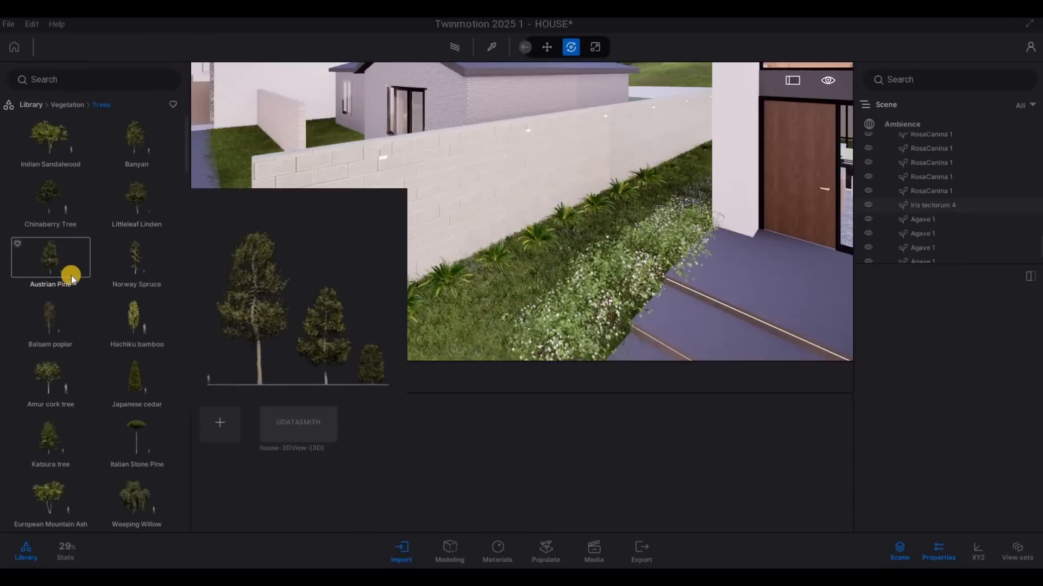
scroll(65, 325, down, 3)
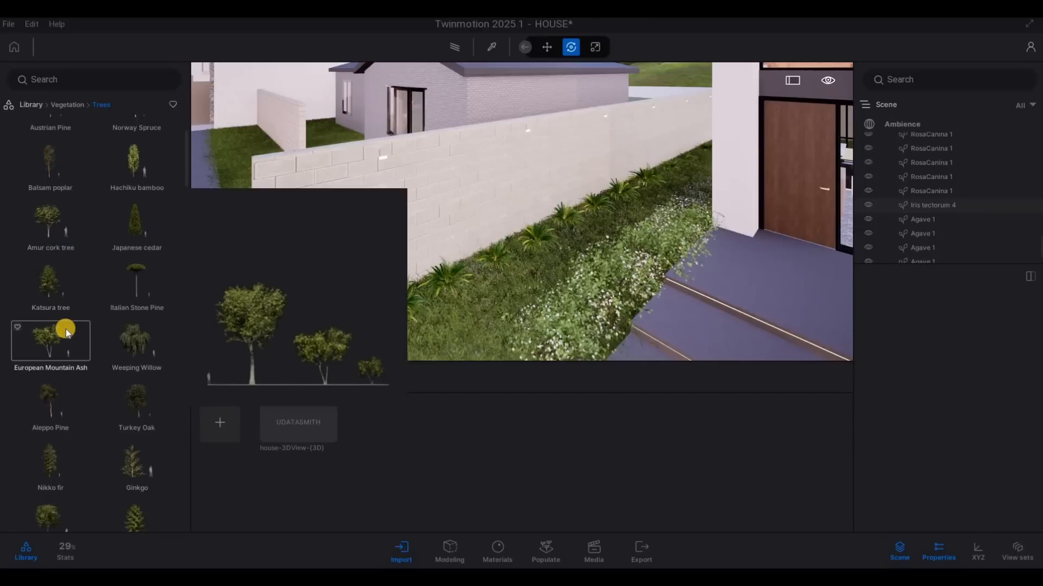
scroll(62, 336, down, 3)
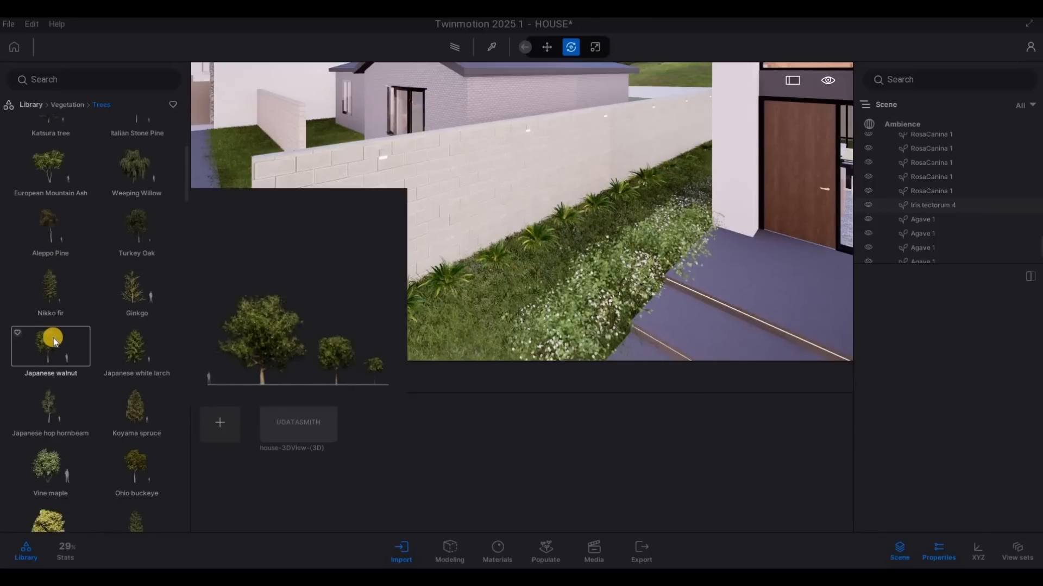
key(a)
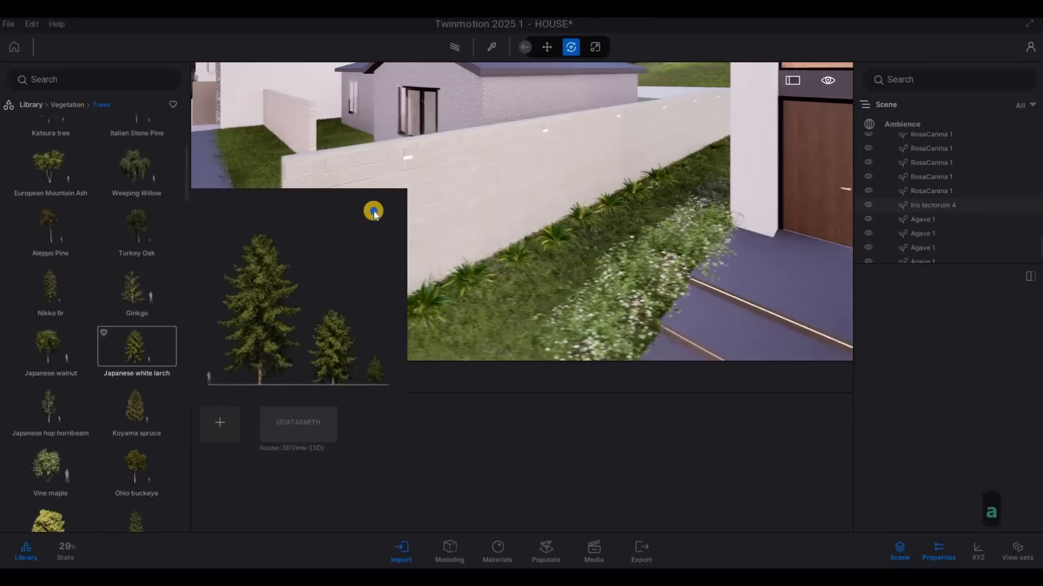
key(a)
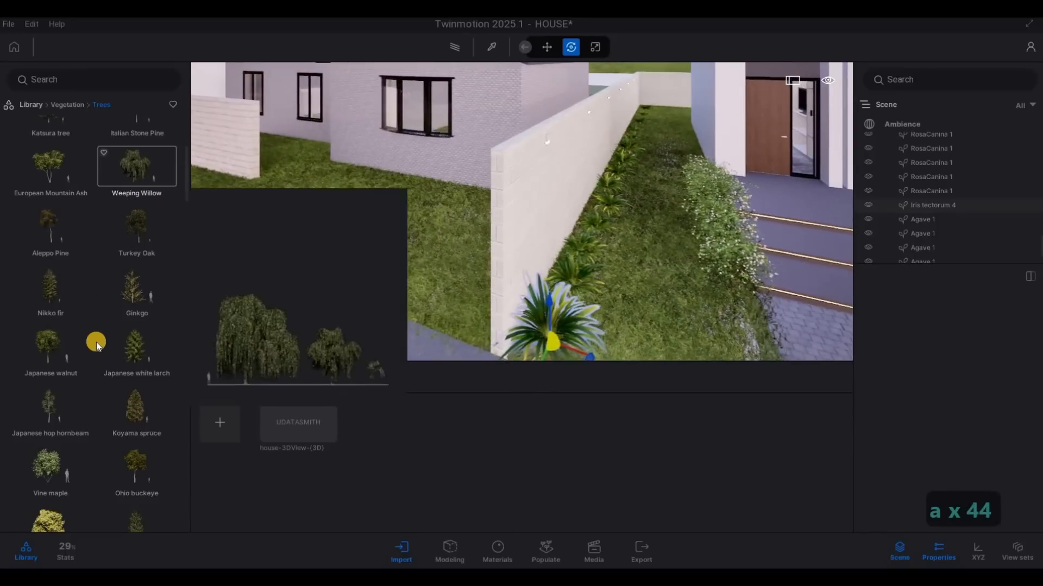
scroll(76, 375, down, 1)
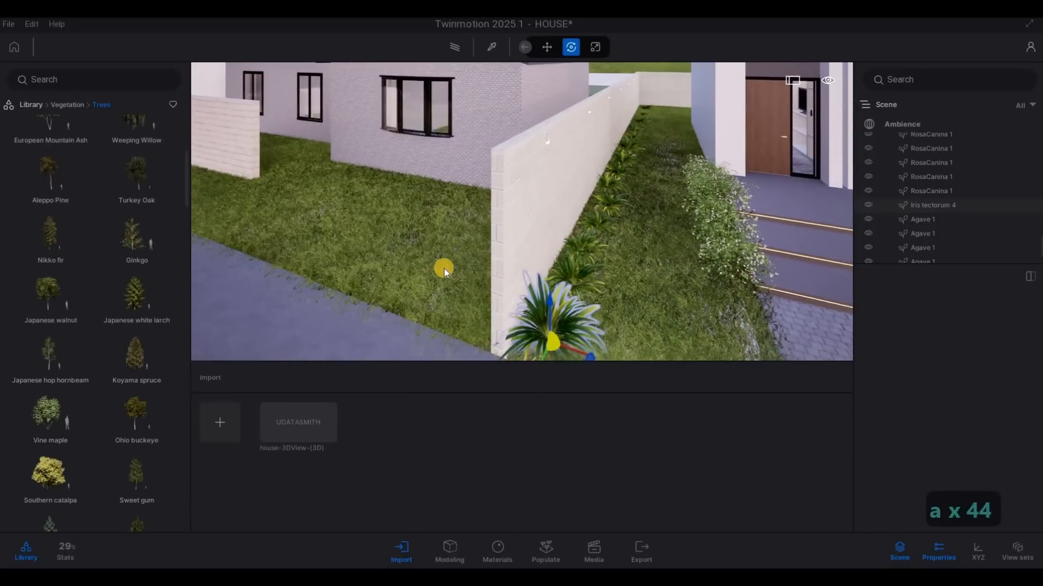
key(a)
key(s)
key(d)
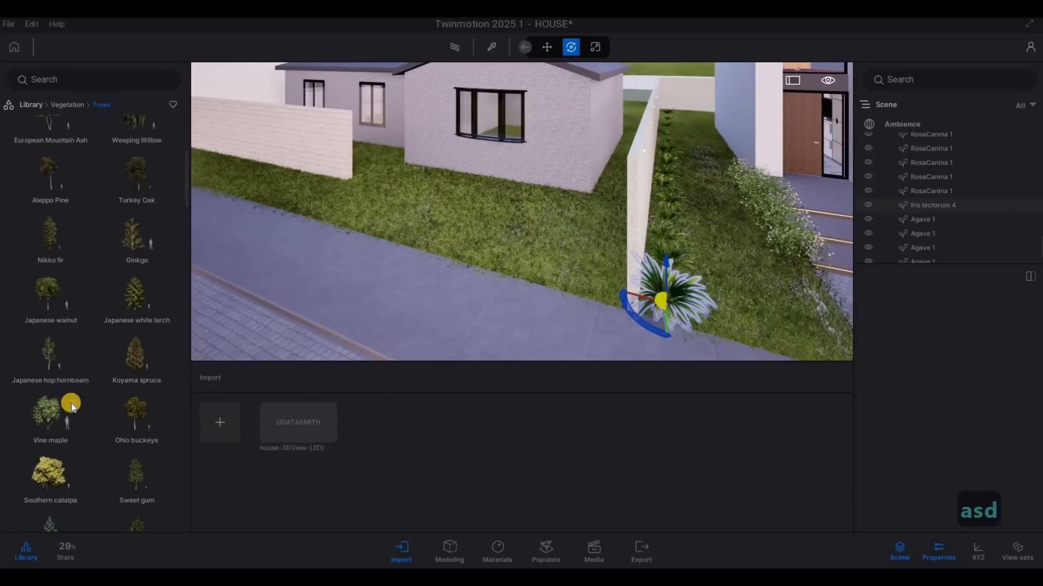
drag(71, 406, 526, 272)
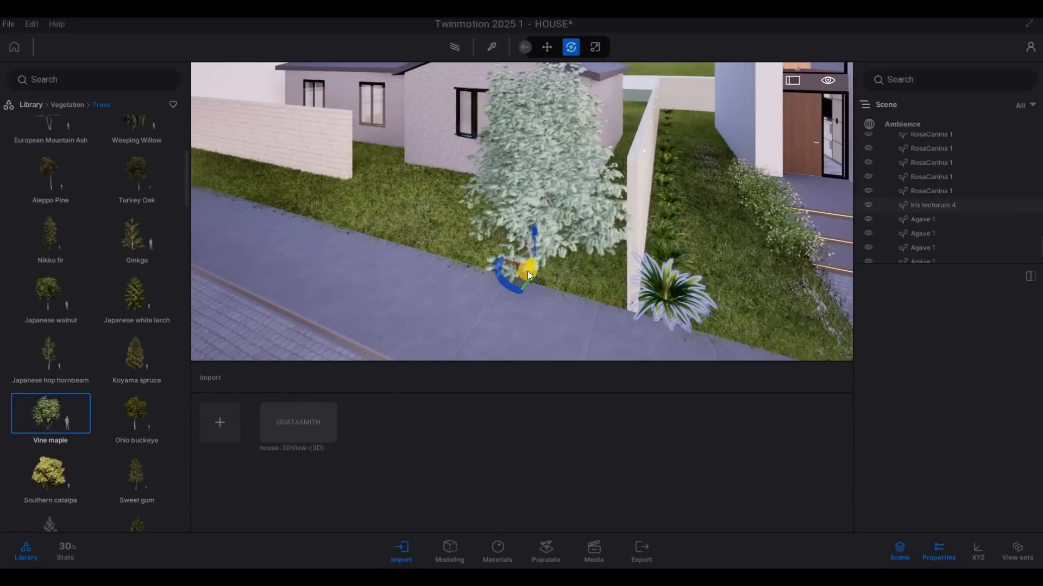
key(Escape)
Step: Plant a Southern catalpa behind the neighbouring house, beside the rear end of the boundary wall
key(a)
key(a)
key(a)
key(a)
key(d)
key(a)
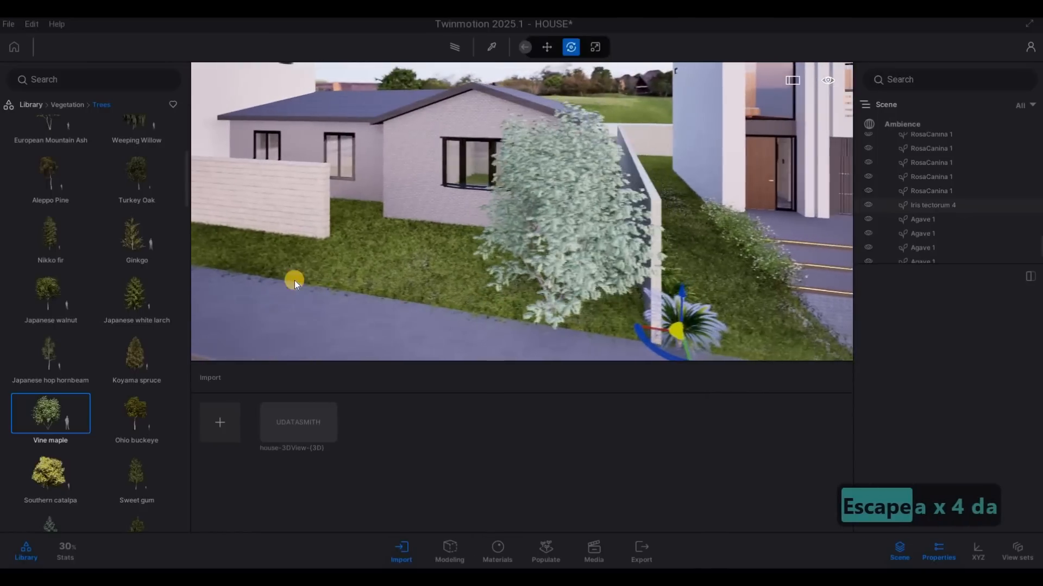
key(a)
key(a)
key(a)
key(a)
key(a)
key(a)
key(a)
key(a)
key(a)
key(w)
key(s)
key(s)
key(s)
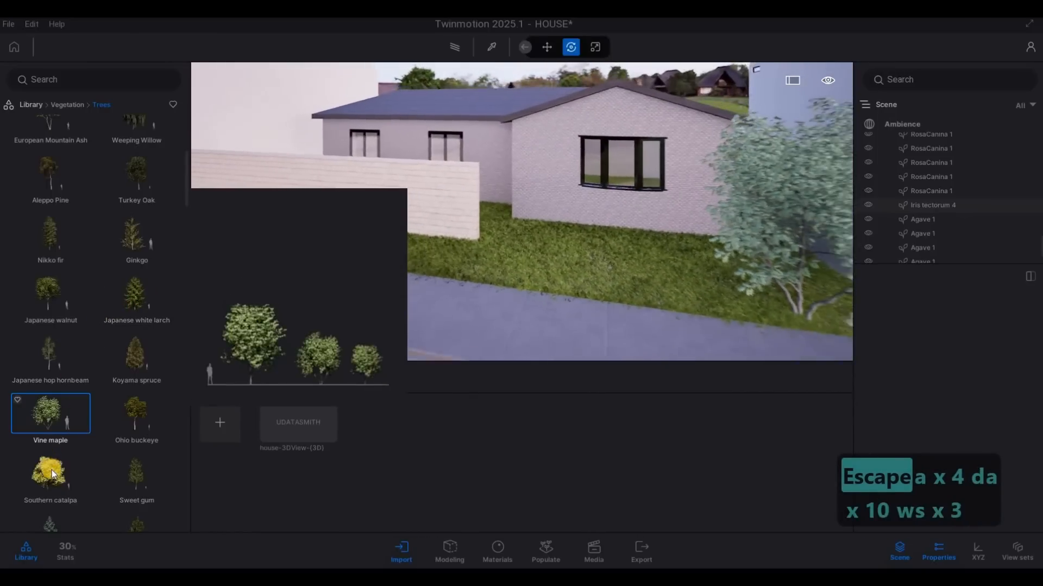
click(51, 470)
key(s)
key(s)
key(s)
key(s)
key(s)
key(s)
key(s)
key(s)
key(s)
key(s)
key(s)
key(s)
key(s)
key(s)
key(d)
key(d)
key(d)
key(w)
key(q)
key(q)
key(q)
key(q)
key(q)
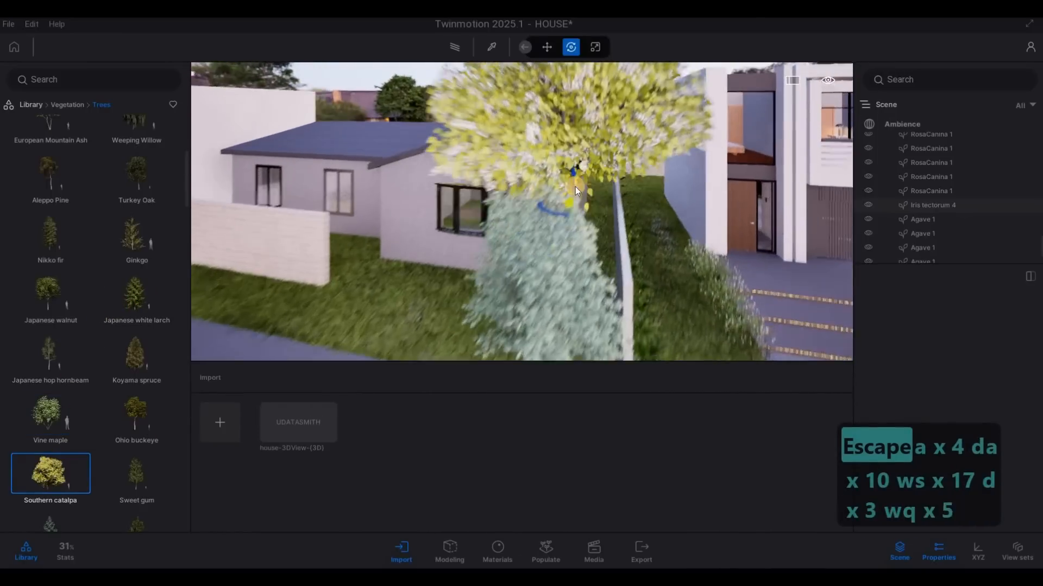
key(q)
key(q)
key(q)
key(q)
key(q)
key(q)
key(q)
key(q)
key(q)
key(q)
key(q)
key(q)
key(q)
key(q)
key(q)
key(q)
key(q)
key(q)
key(q)
key(q)
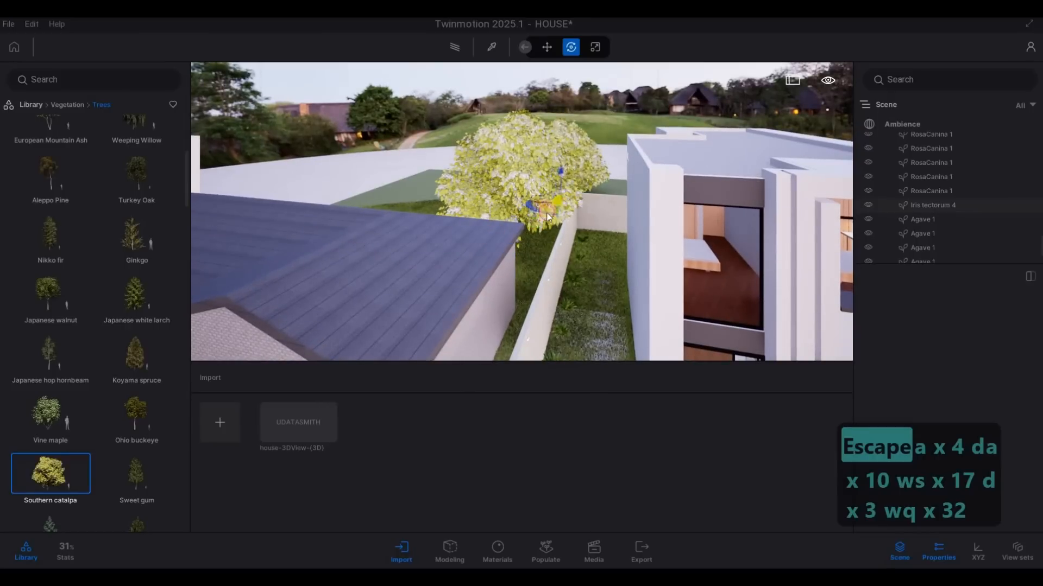
click(547, 213)
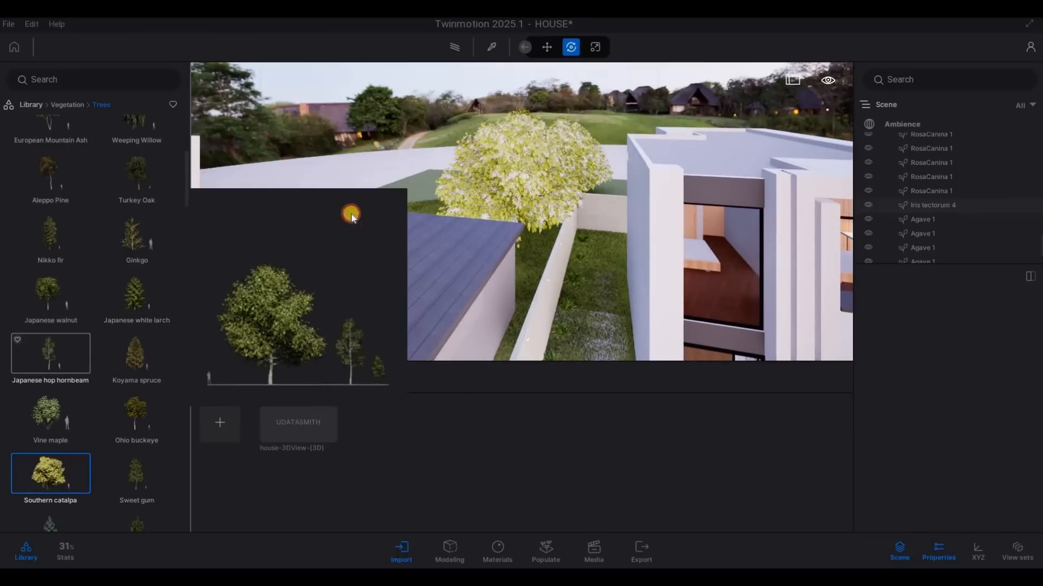
Step: Try to plant a Katsura tree from the Trees category behind the neighbouring house with the blue roof, and undo the placement
key(a)
key(w)
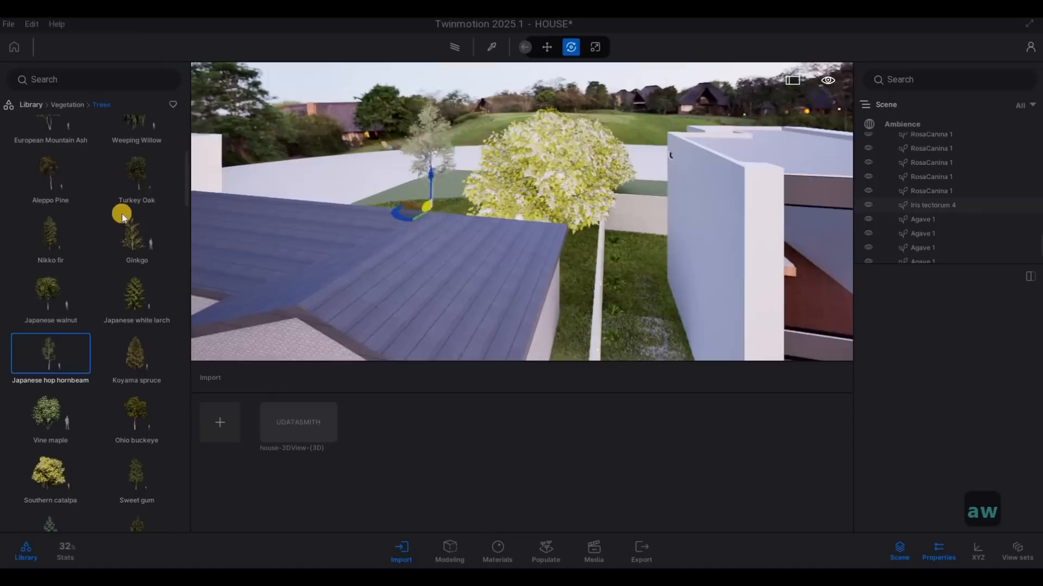
scroll(136, 225, up, 3)
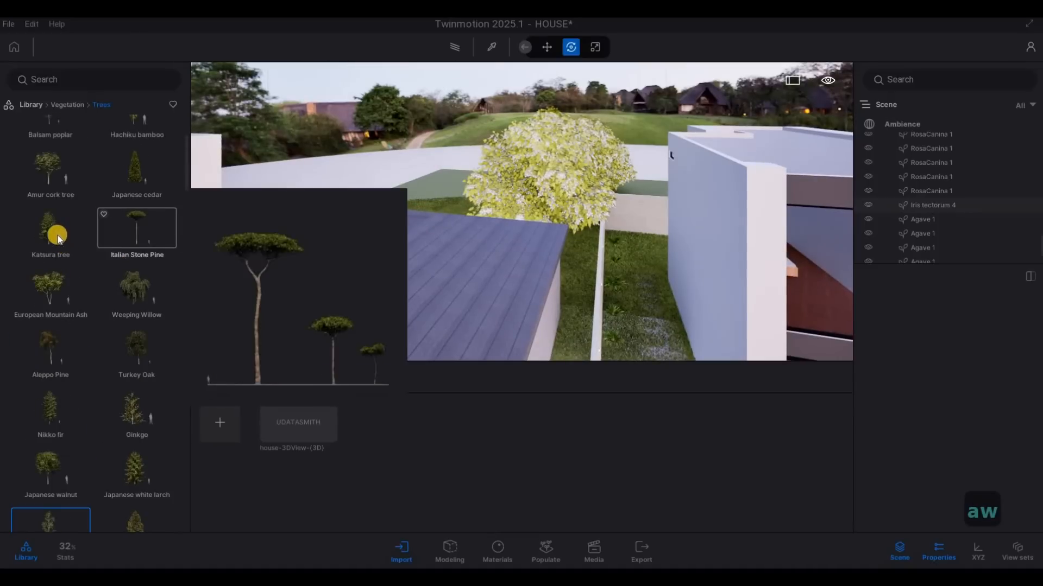
click(58, 237)
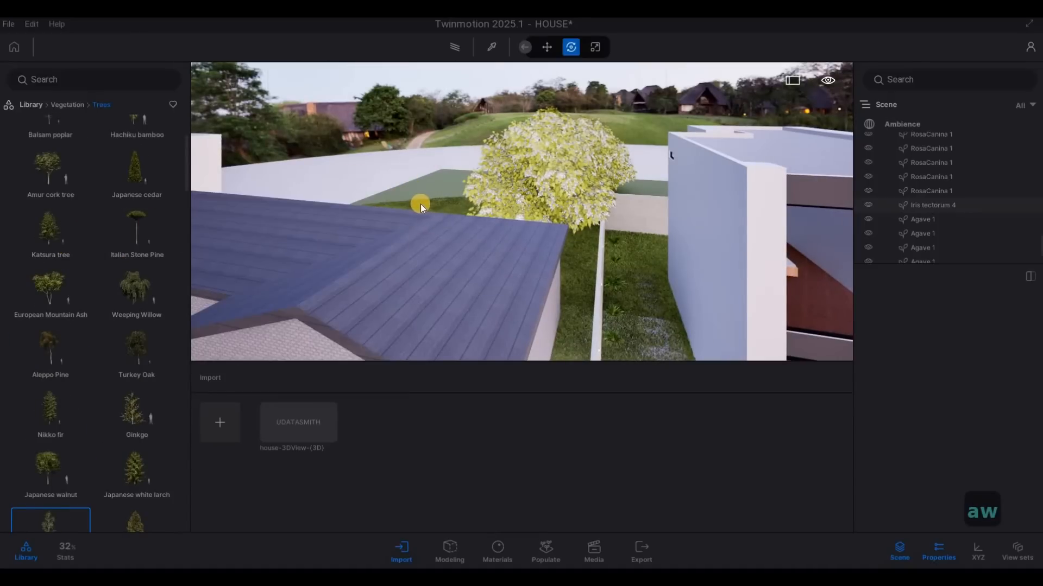
key(a)
key(w)
key(q)
key(a)
key(w)
key(q)
click(67, 245)
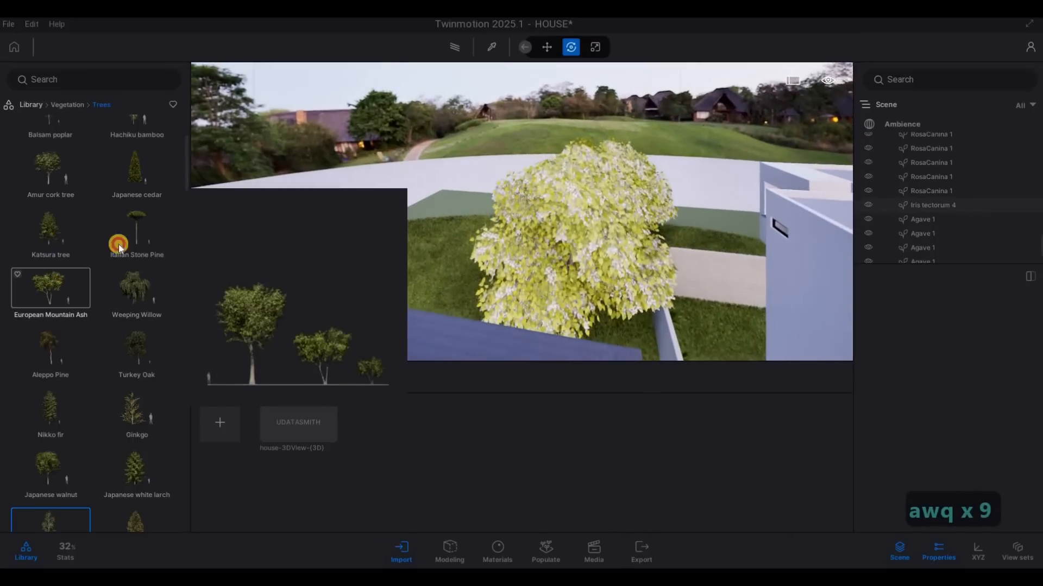
click(314, 300)
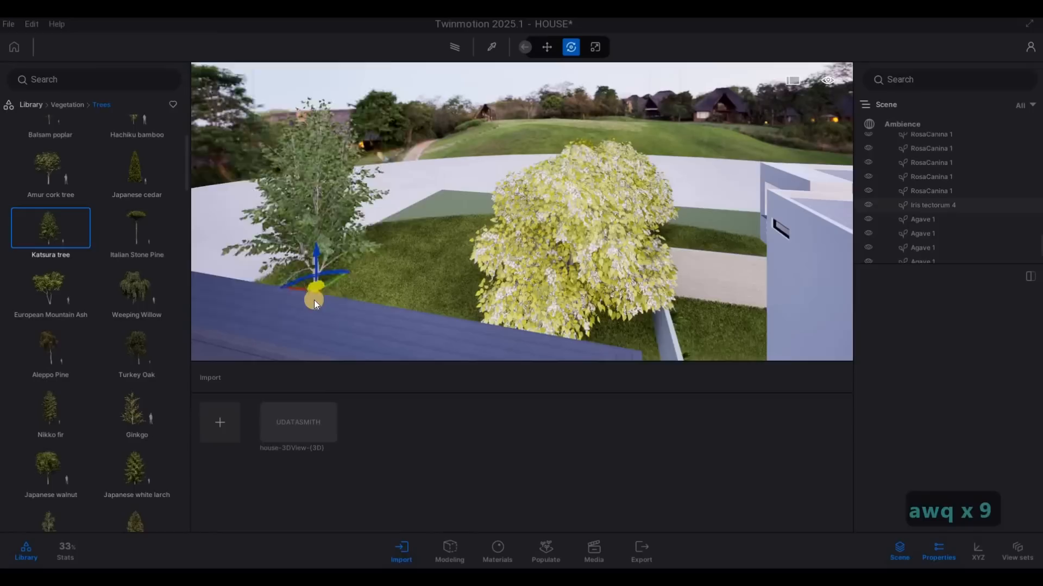
key(ctrl+z)
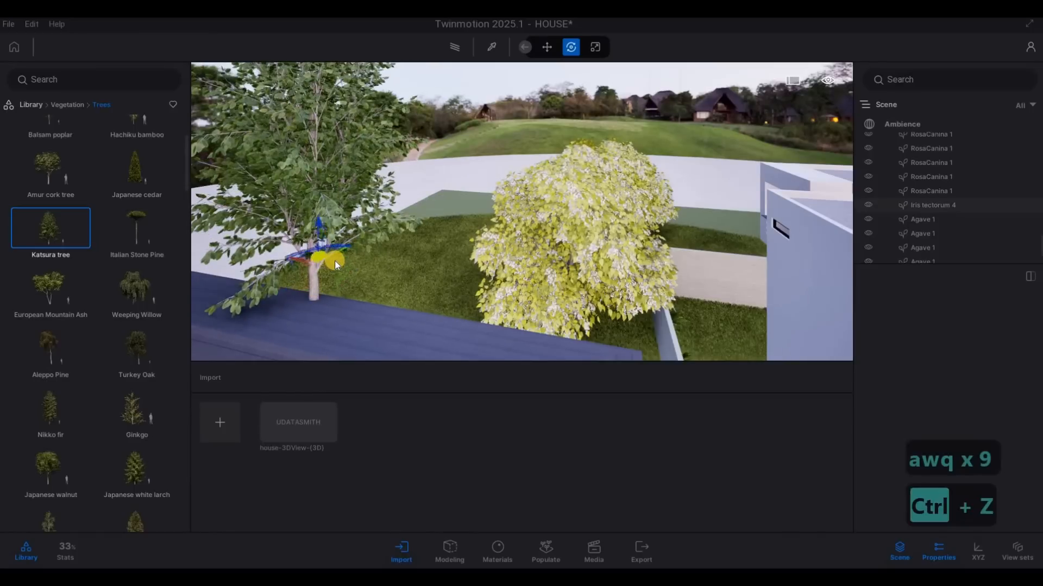
key(ctrl+z)
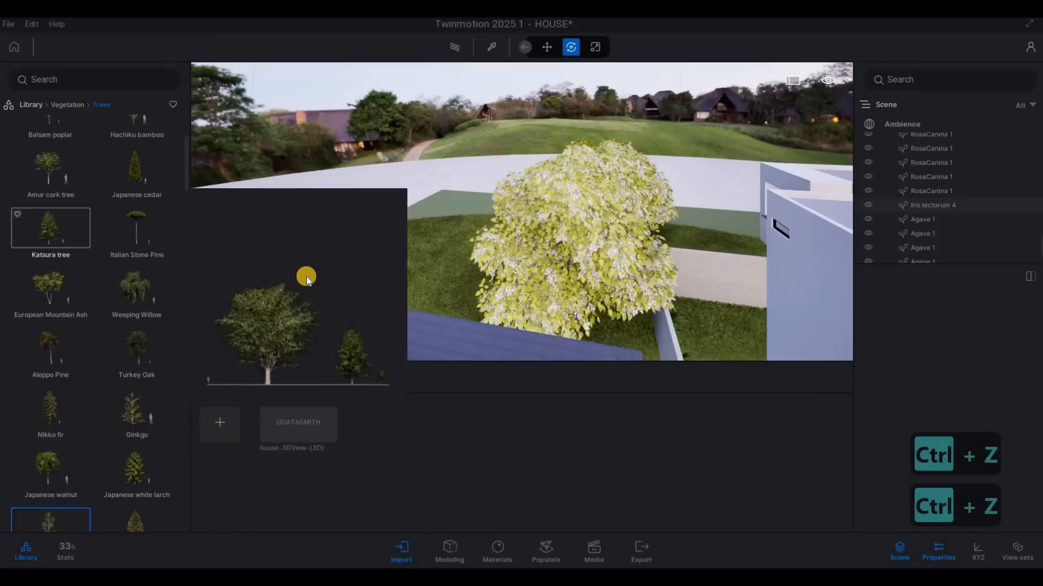
Step: Plant a row of four Katsura trees along the rear edge of the blue-roofed neighbour's back lawn
click(307, 276)
click(360, 254)
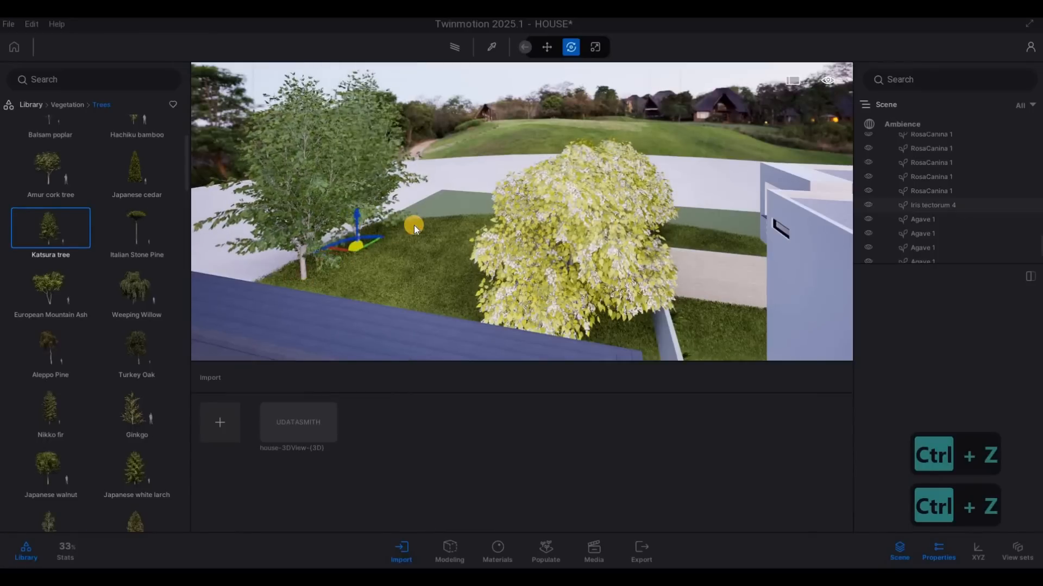
click(414, 225)
click(484, 214)
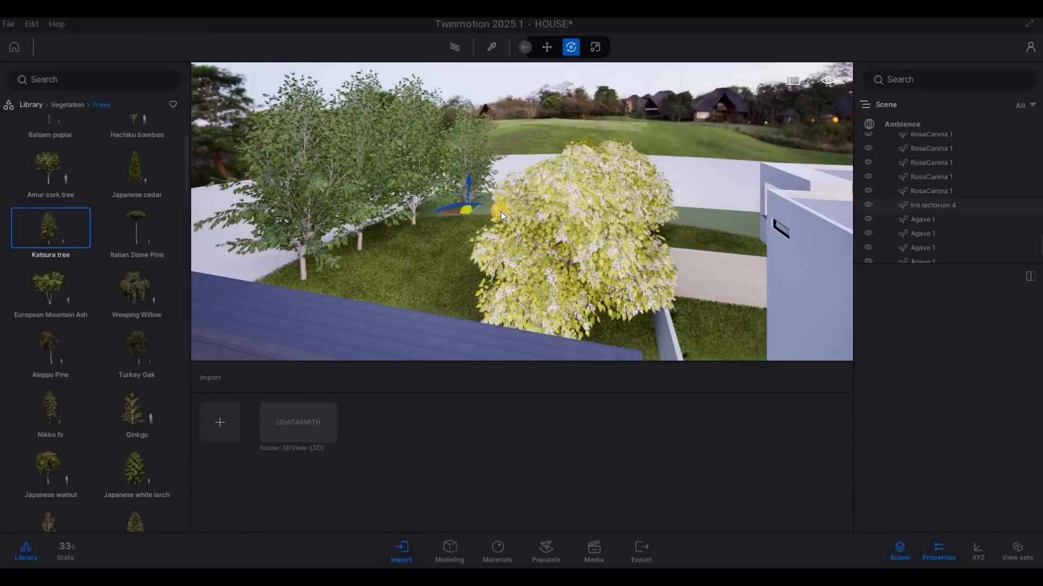
click(505, 212)
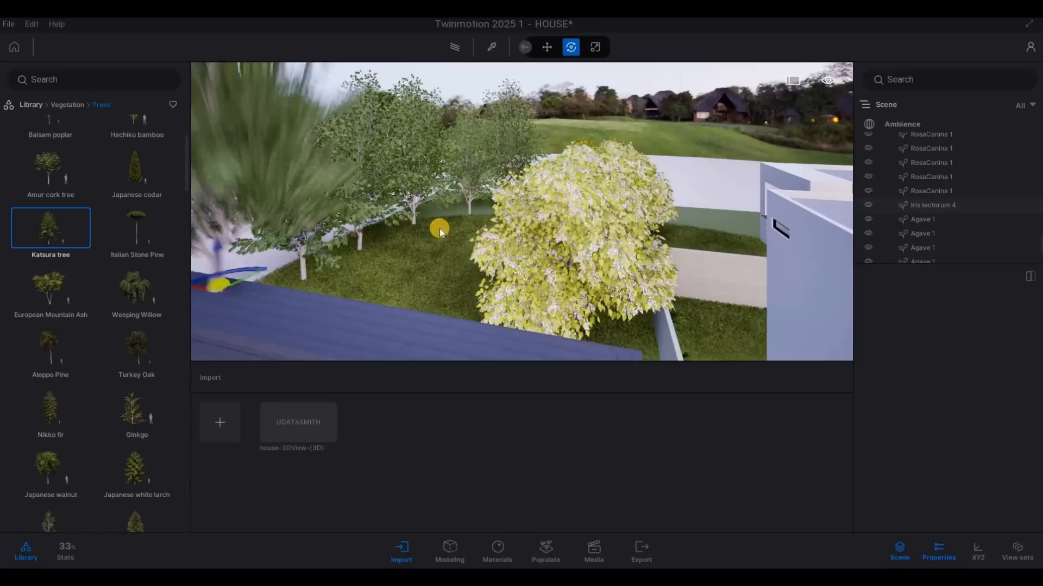
Step: Continue the Katsura tree row with four more trees, from behind the Southern catalpa to the back of the white house
click(700, 216)
click(737, 220)
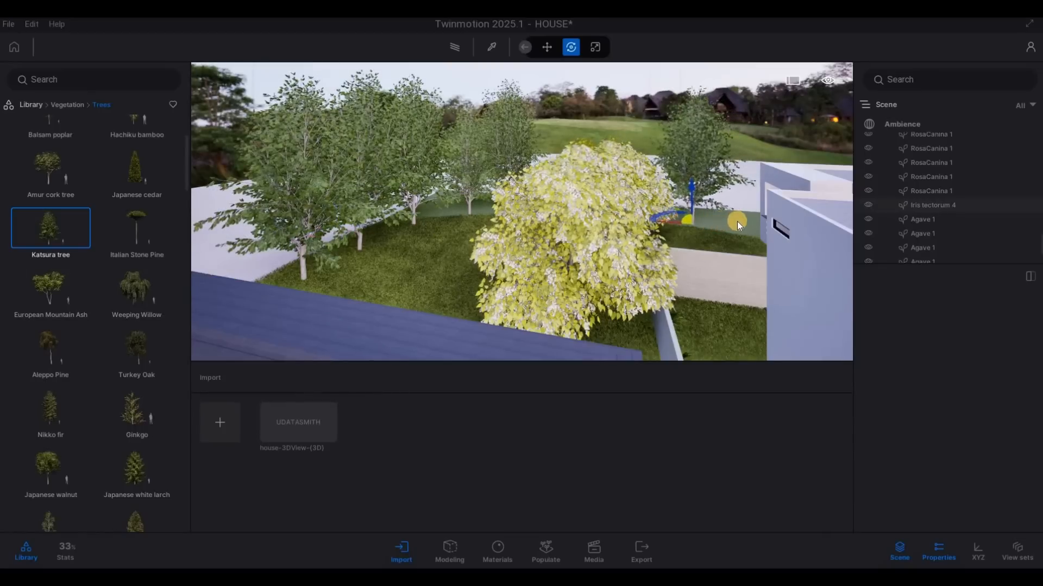
click(634, 204)
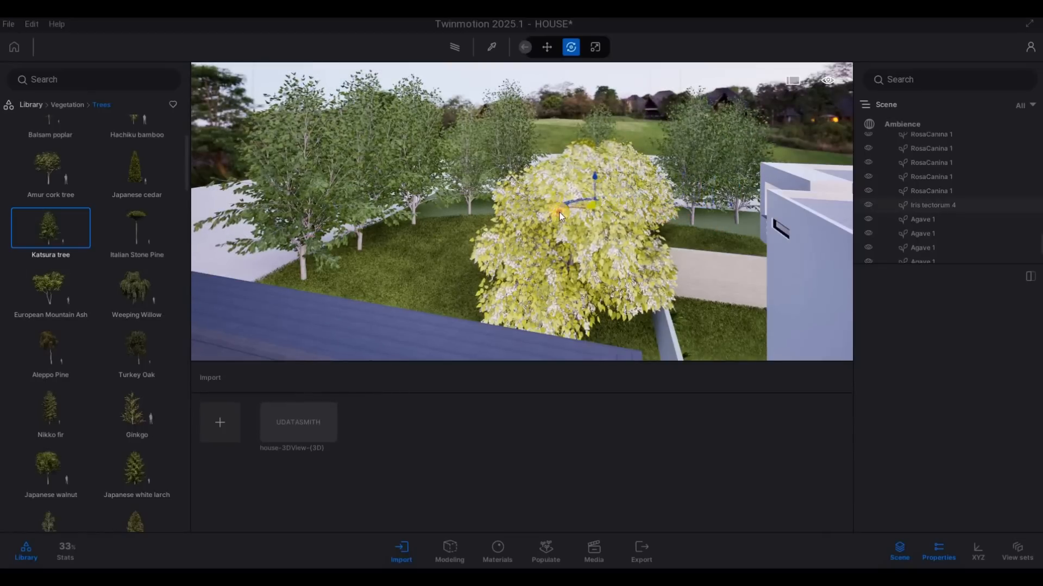
click(559, 213)
click(640, 214)
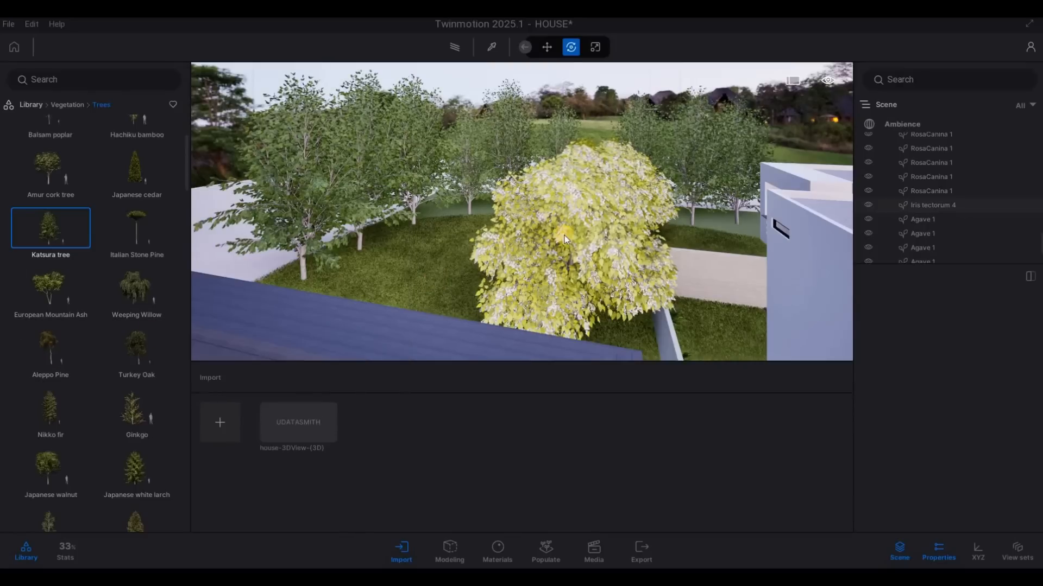
Step: Plant a European Mountain Ash on the grass strip between the white house's garage and the other boundary wall, and end placement
key(s)
key(d)
key(s)
key(s)
key(s)
key(s)
key(s)
key(s)
key(s)
key(s)
key(s)
key(s)
key(s)
key(s)
key(s)
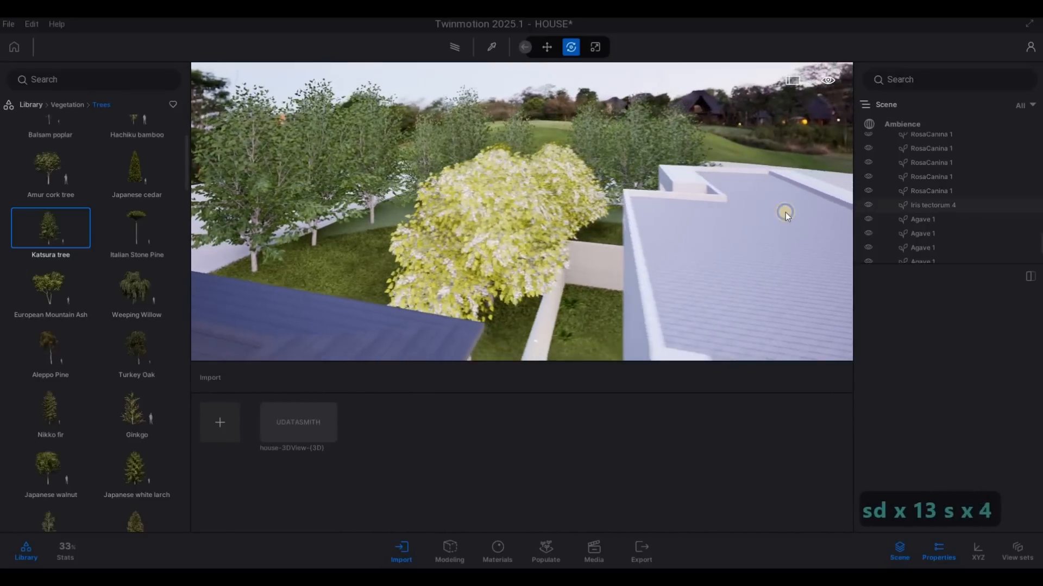
key(w)
key(w)
key(w)
key(w)
key(w)
key(w)
key(w)
key(w)
key(w)
key(w)
key(w)
key(w)
key(w)
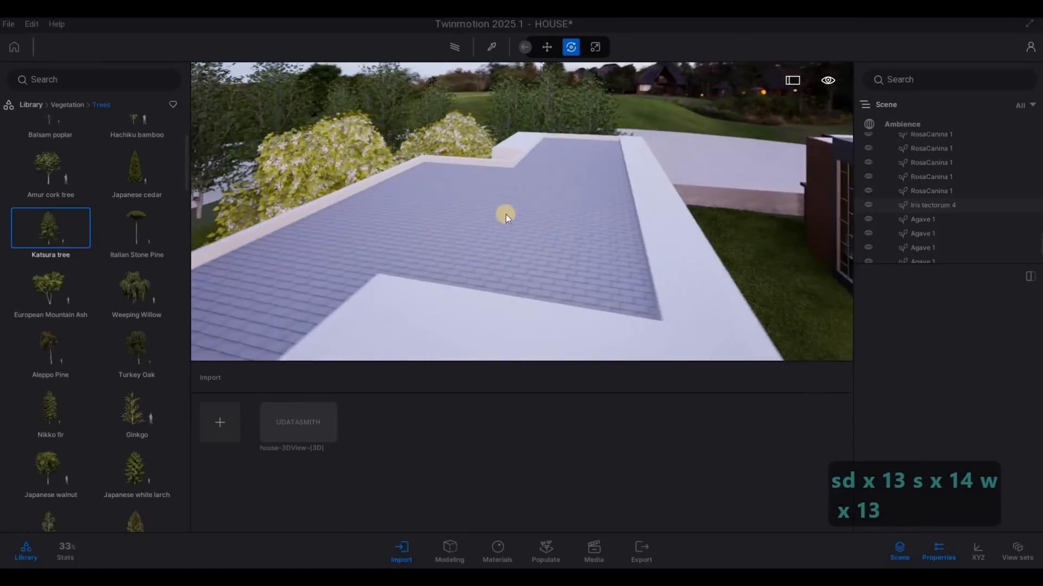
key(w)
key(w)
key(w)
key(w)
key(w)
key(w)
key(w)
mouse_move(54, 289)
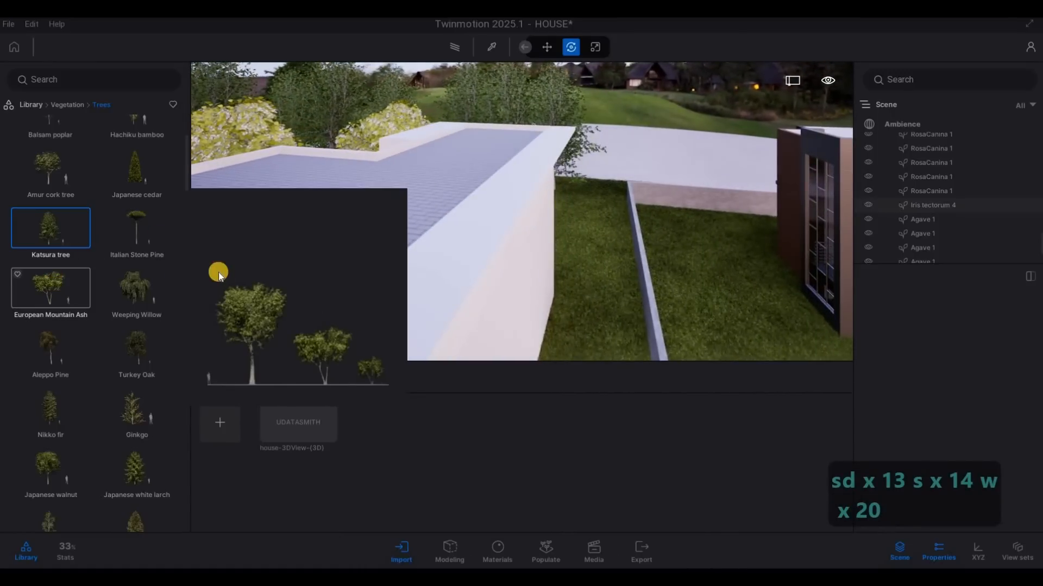
drag(599, 237, 654, 233)
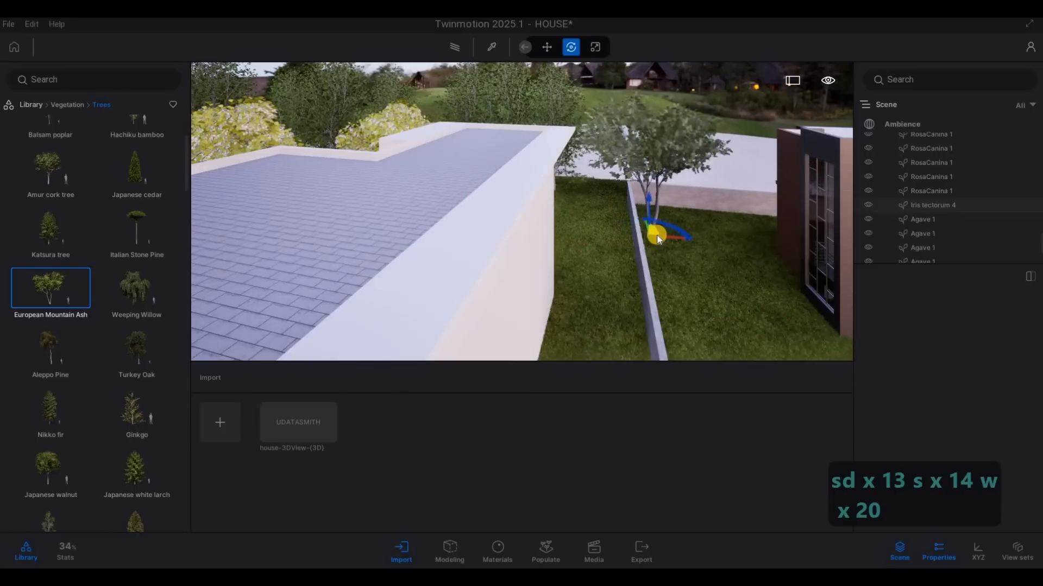
key(s)
key(s)
key(d)
key(d)
key(d)
key(d)
key(d)
key(d)
key(d)
key(d)
key(d)
key(d)
key(a)
key(d)
key(d)
key(d)
key(d)
key(d)
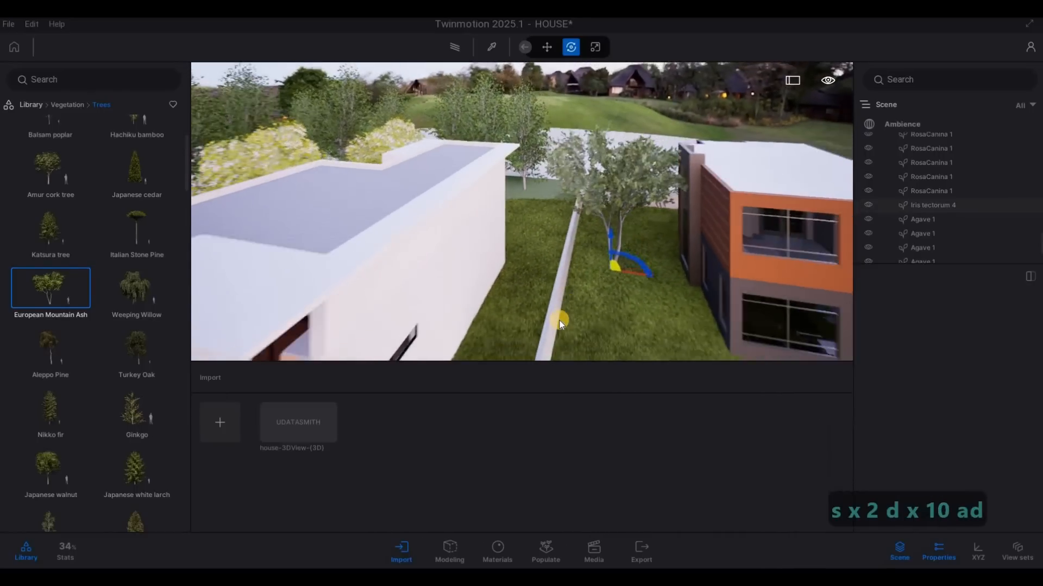
key(e)
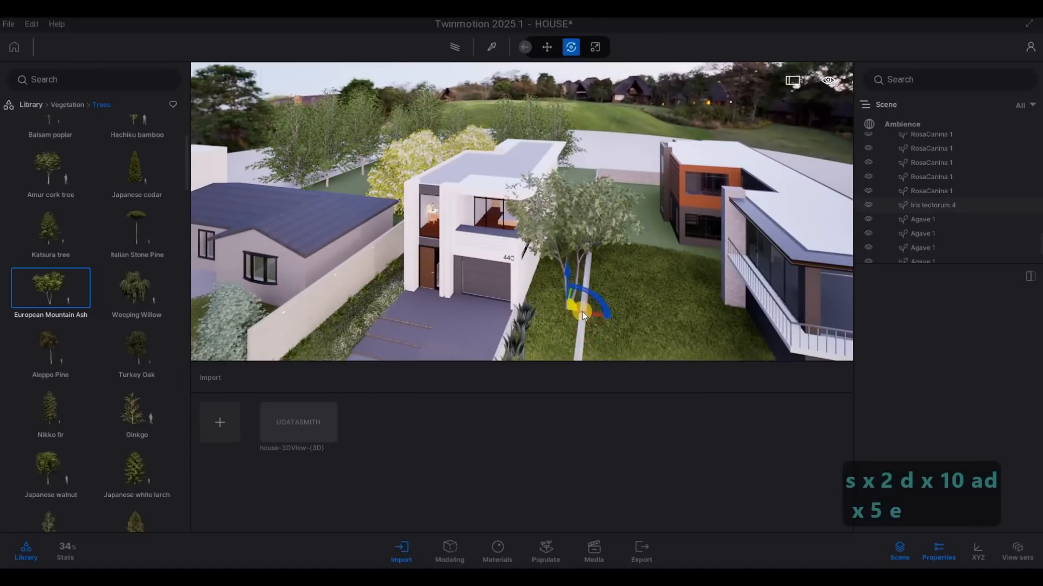
key(a)
key(Escape)
key(Escape)
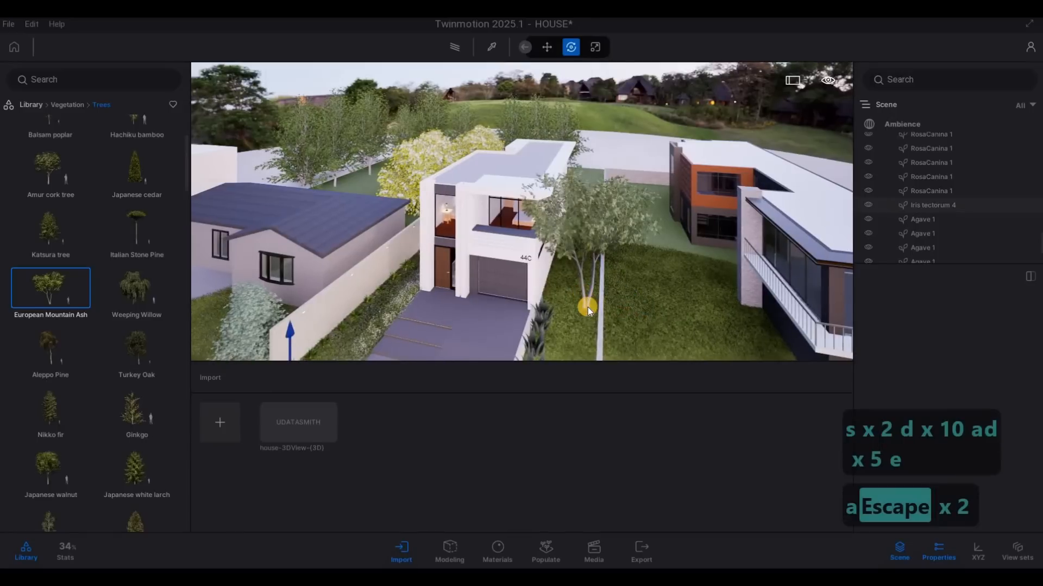
Step: Reduce the Age of the European Mountain Ash beside the garage to make it smaller, and deselect it
click(594, 338)
drag(594, 338, 919, 345)
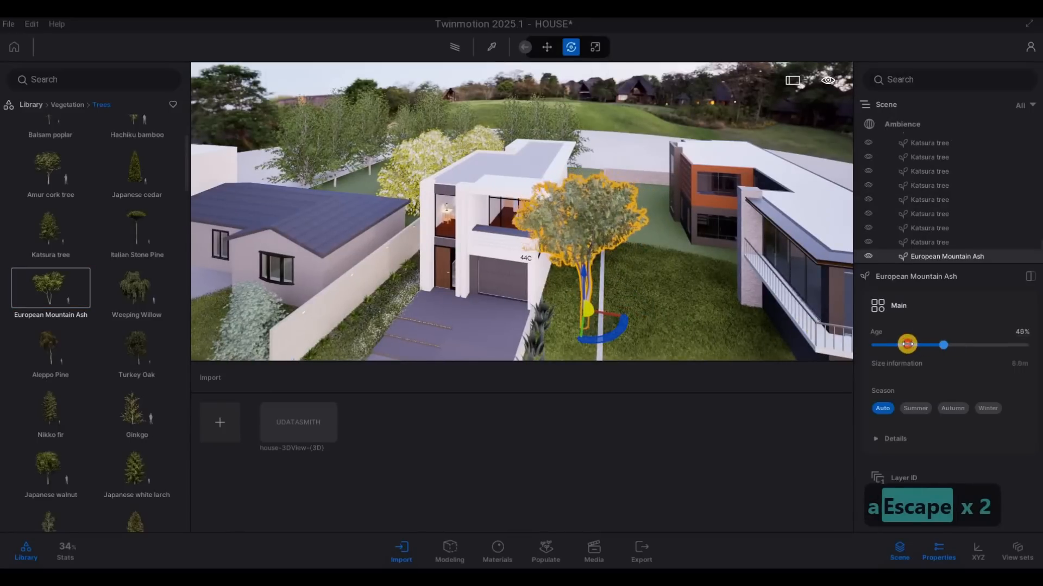
key(Escape)
Step: Plant Nikko firs along the rear boundary between the white and orange houses, and one beside the white house's boundary wall
key(a)
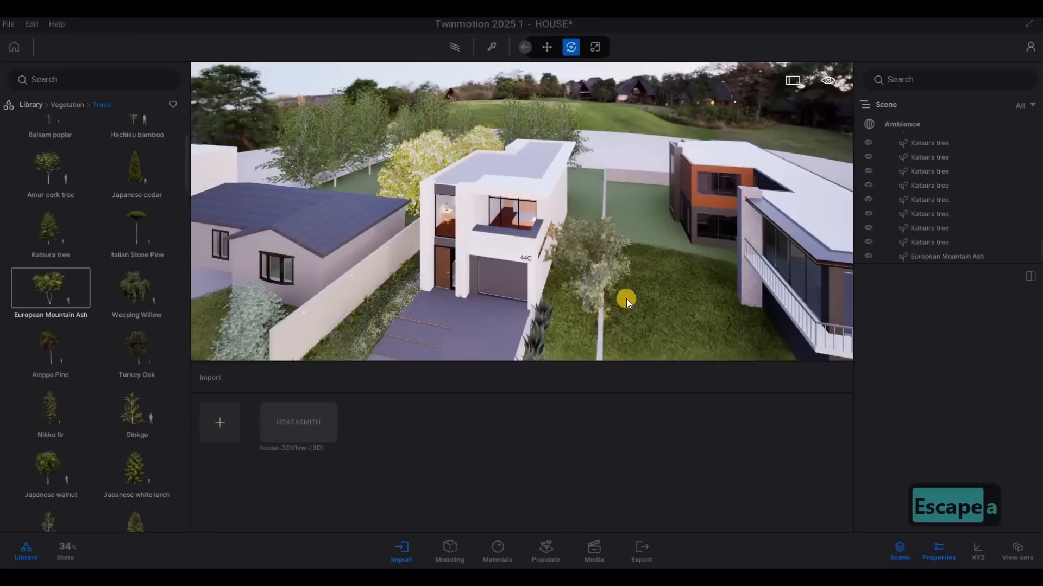
key(w)
key(e)
key(s)
key(d)
key(w)
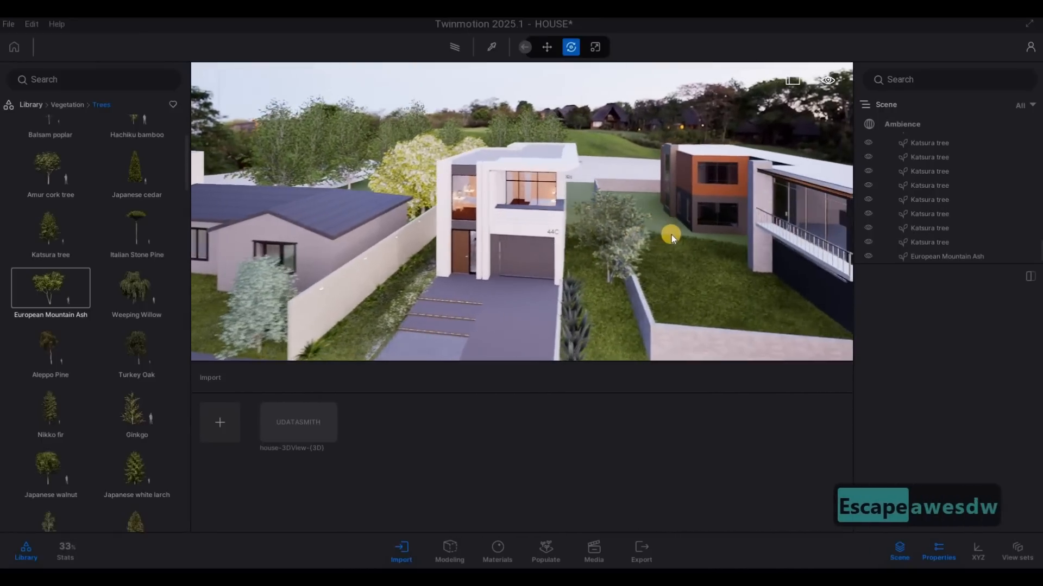
key(q)
key(q)
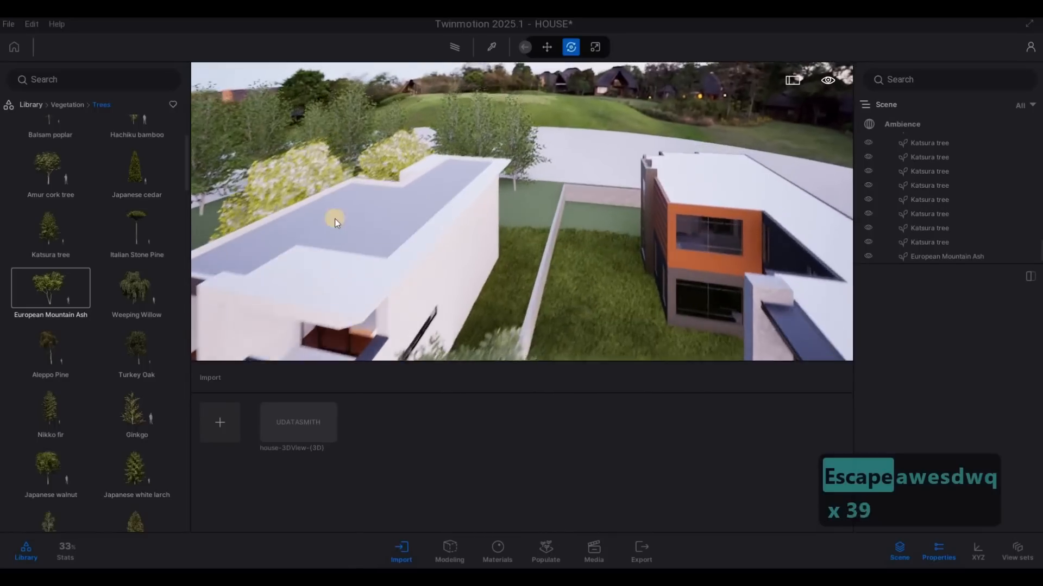
key(a)
scroll(62, 352, down, 1)
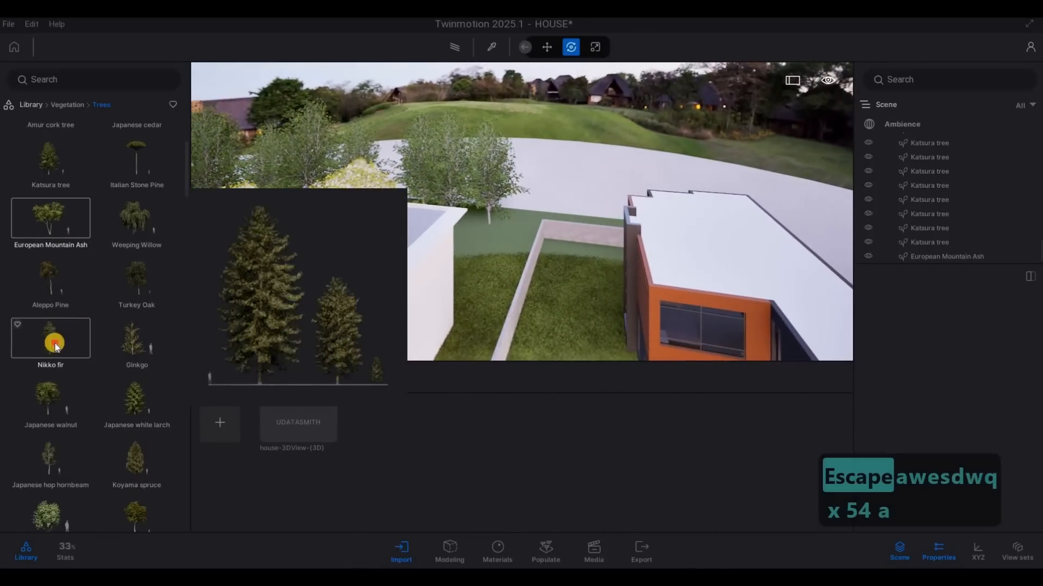
drag(449, 285, 494, 276)
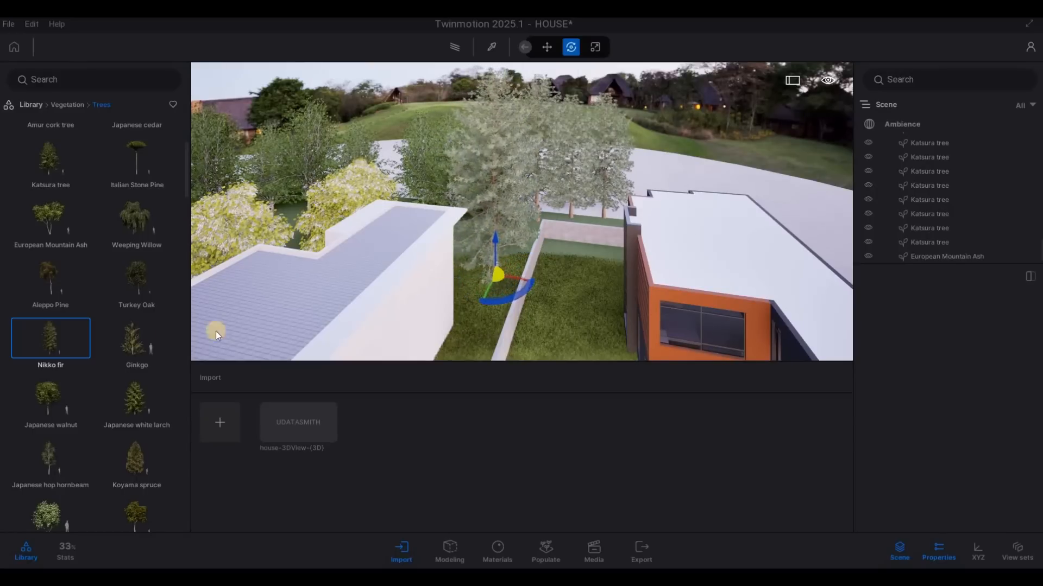
Step: Plant Japanese walnut trees on the orange house's lawn near the rear wall, and end placement
drag(49, 398, 598, 255)
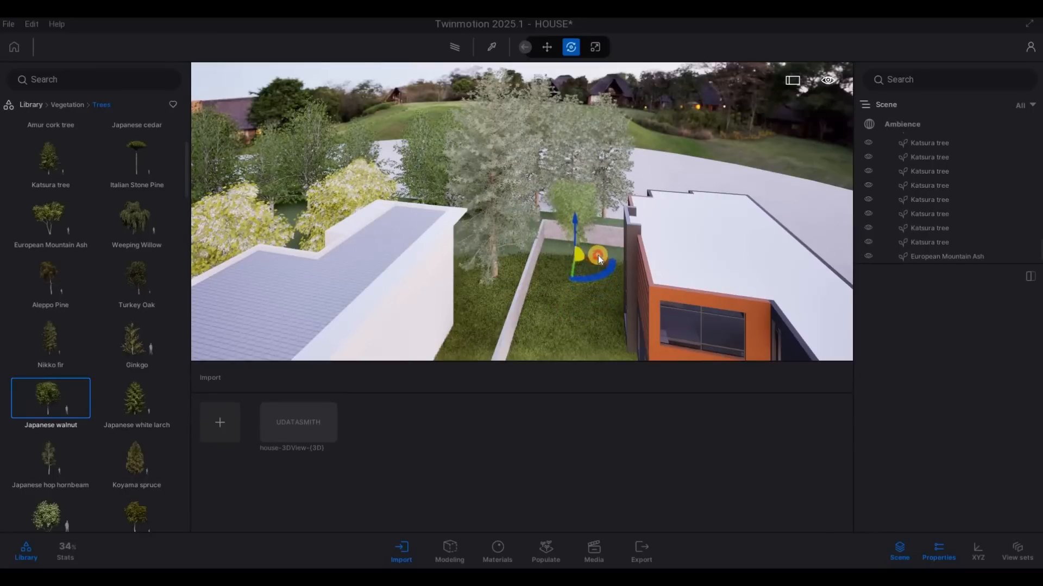
click(542, 279)
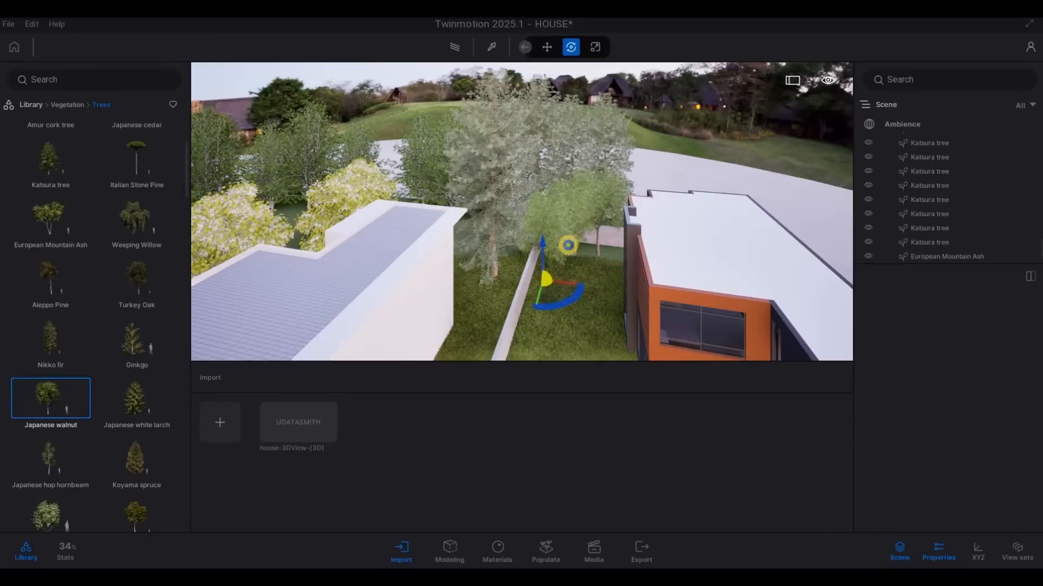
key(Escape)
Step: Plant a Ginkgo on the orange house's front lawn, between the boundary wall and the balcony wing
key(a)
key(e)
right_drag(542, 299, 636, 332)
key(s)
key(s)
key(s)
key(s)
key(s)
key(s)
key(s)
key(s)
key(s)
key(s)
key(s)
key(s)
key(s)
key(s)
key(d)
key(d)
key(d)
key(d)
key(d)
key(d)
key(d)
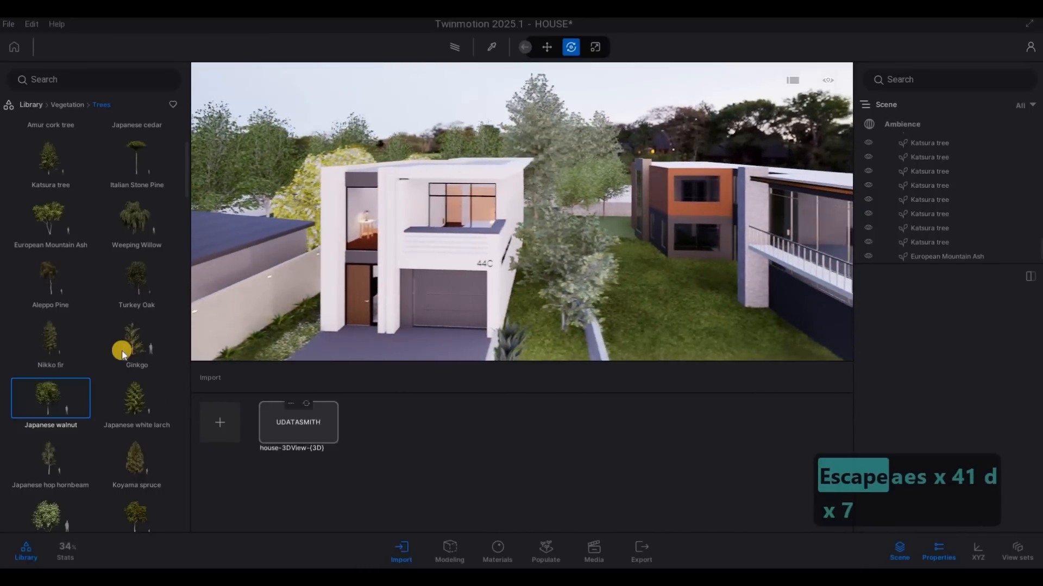
click(676, 302)
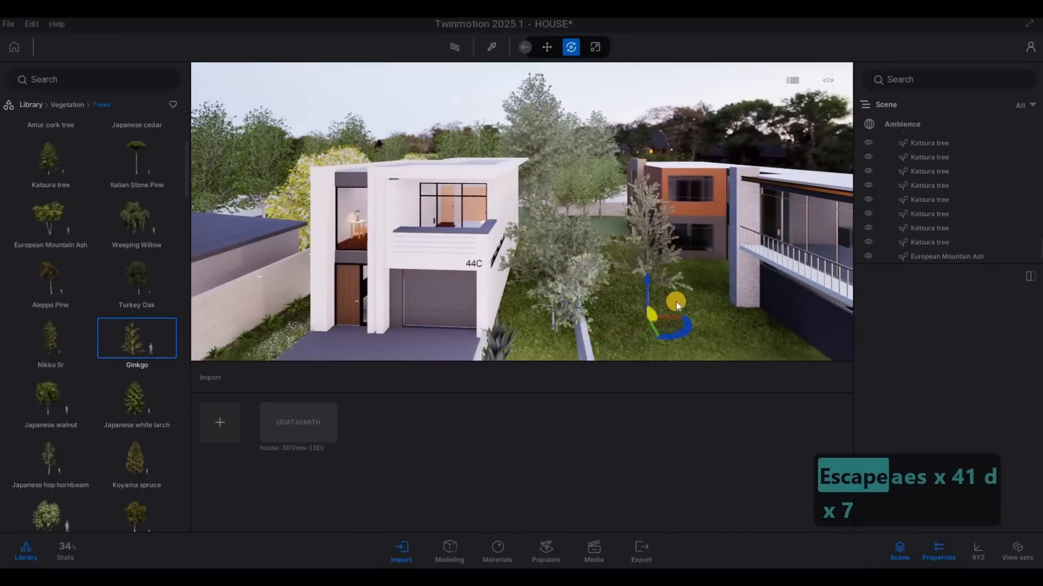
key(s)
key(e)
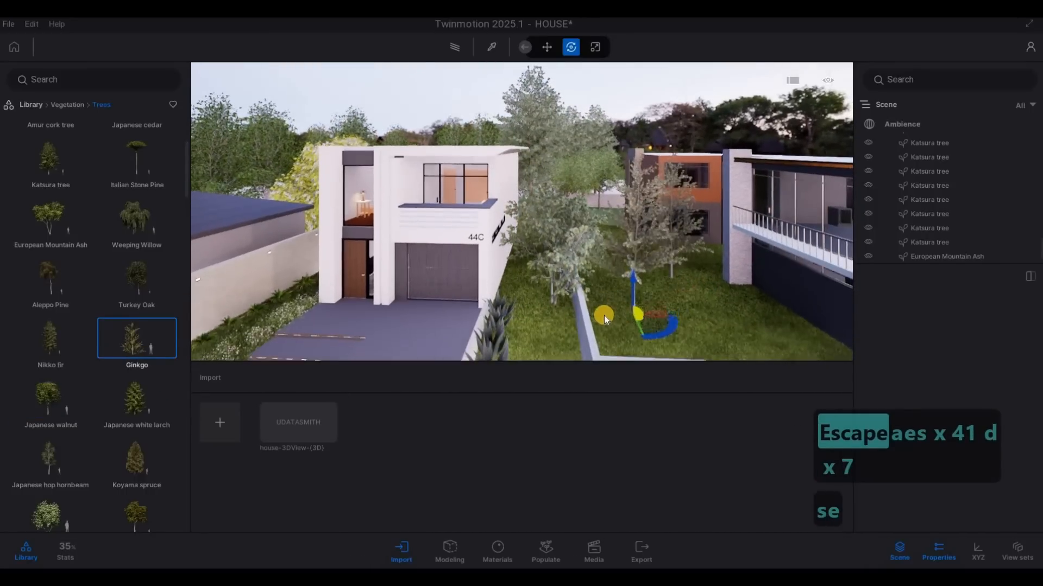
Step: Plant Vine maples on the grass verge in front of the orange house's low street wall
key(a)
key(e)
key(e)
mouse_move(52, 408)
key(e)
key(e)
key(e)
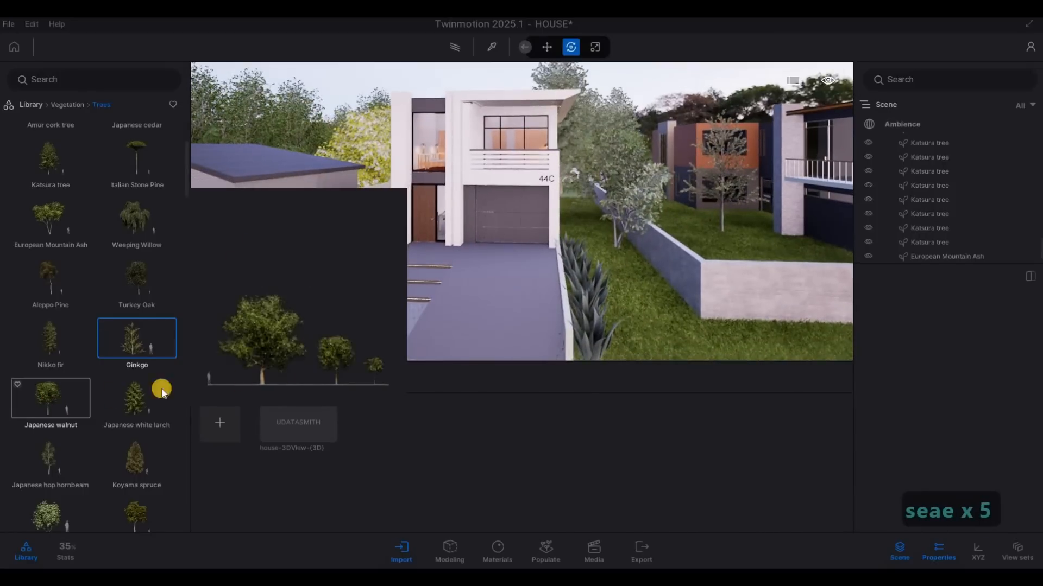
click(50, 408)
key(s)
key(s)
scroll(53, 426, down, 3)
click(49, 379)
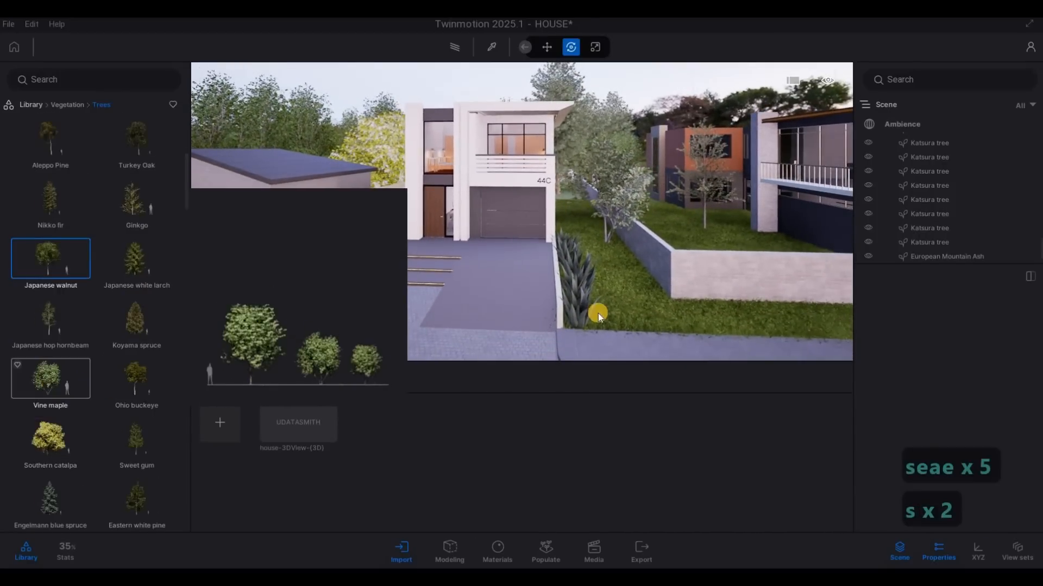
click(598, 314)
drag(603, 298, 798, 315)
Step: Extend the Vine maple row along the verge towards the far end of the orange house's street wall
key(d)
key(d)
key(d)
key(d)
key(d)
key(d)
key(d)
key(d)
key(d)
key(d)
key(d)
key(d)
key(d)
key(d)
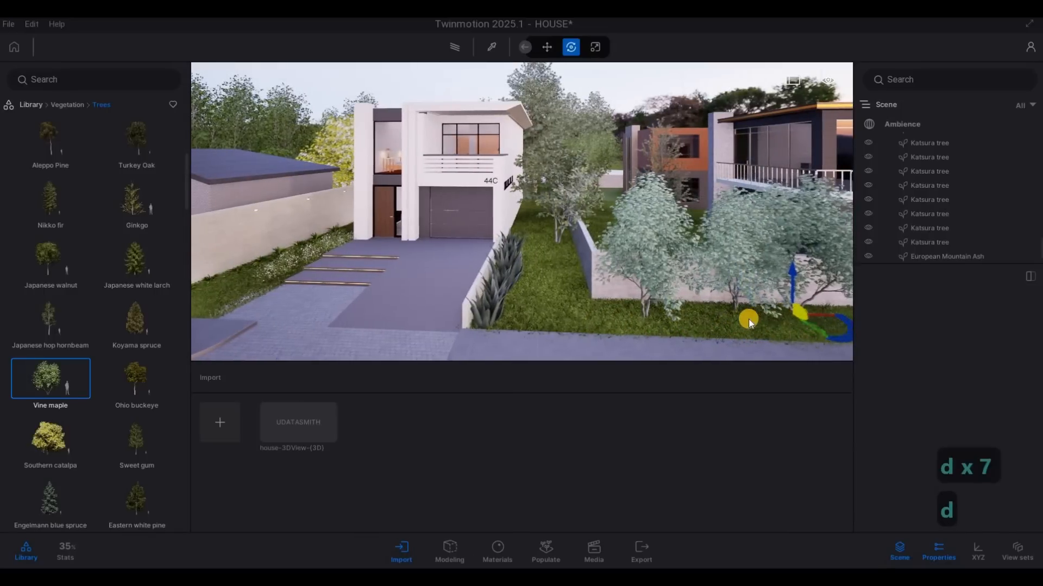
key(a)
key(a)
key(a)
key(a)
key(a)
key(a)
key(a)
key(a)
key(a)
key(a)
key(a)
key(a)
key(a)
key(a)
key(a)
key(a)
key(a)
key(a)
key(a)
key(a)
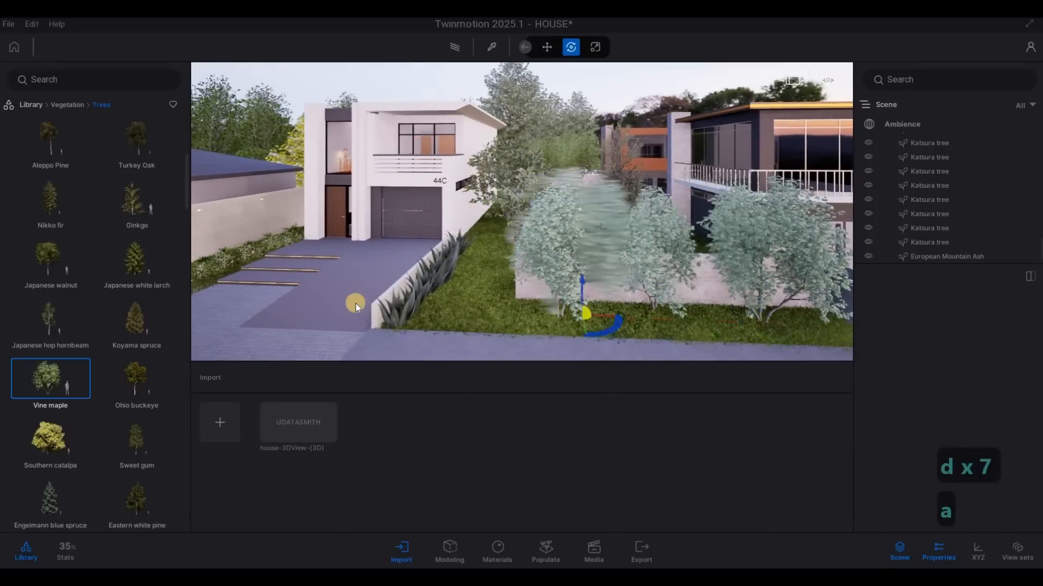
Step: Plant a row of Vine maples on the grass verge along the single-storey house's low street wall, and end placement
key(a)
key(a)
key(a)
key(a)
key(a)
key(a)
key(a)
key(a)
key(a)
key(a)
key(a)
key(a)
key(a)
key(a)
key(a)
key(a)
key(a)
key(a)
key(a)
key(a)
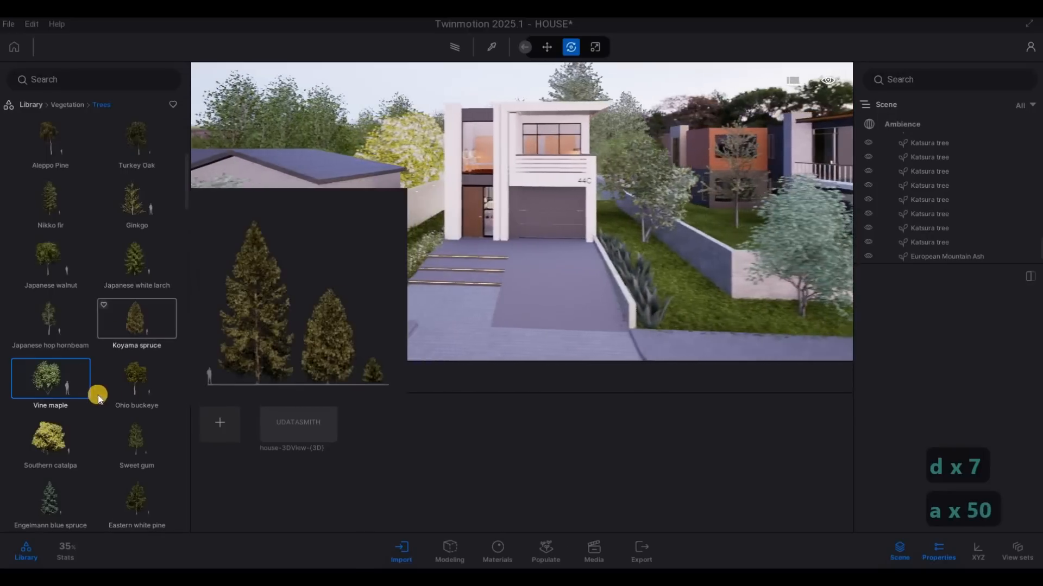
key(a)
key(a)
key(a)
key(a)
key(a)
key(a)
key(a)
key(a)
key(a)
key(a)
key(a)
key(a)
key(a)
key(a)
key(a)
key(a)
key(a)
key(a)
key(a)
key(a)
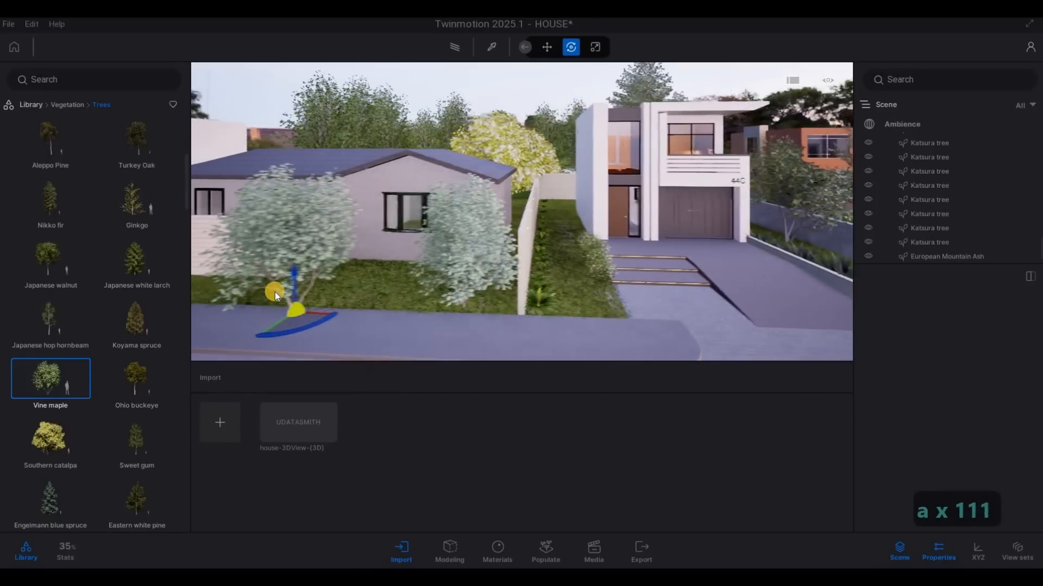
key(a)
key(a)
key(a)
key(a)
key(a)
key(a)
key(a)
key(a)
key(a)
key(a)
key(a)
key(a)
key(a)
key(a)
key(a)
key(a)
key(a)
key(a)
key(a)
key(a)
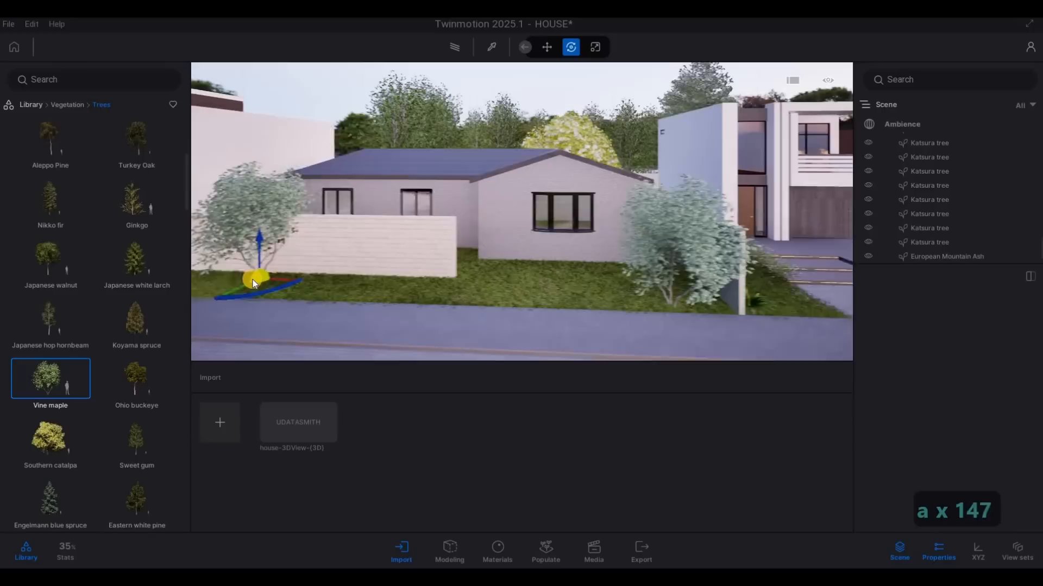
click(337, 282)
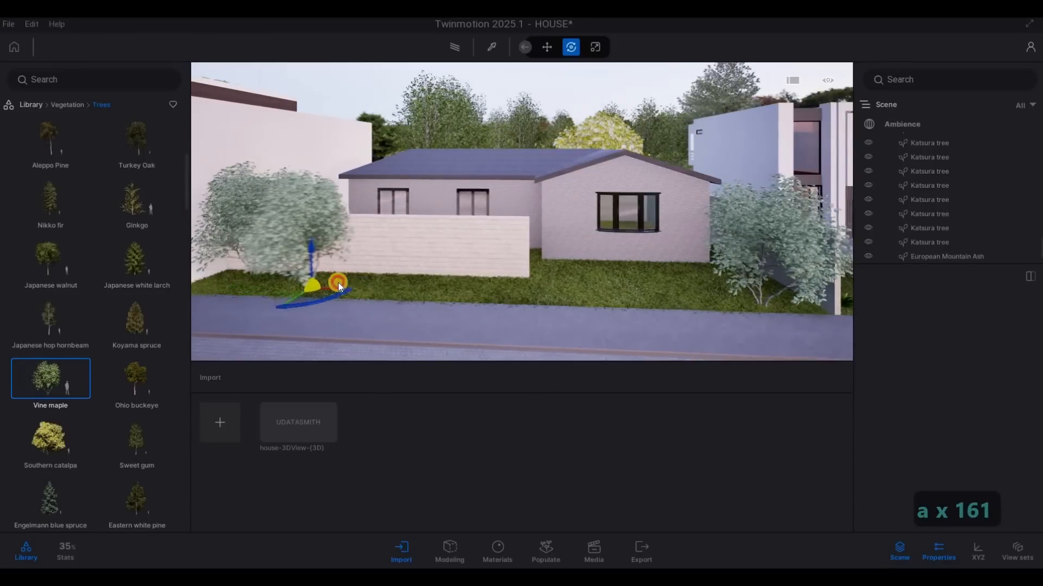
click(403, 290)
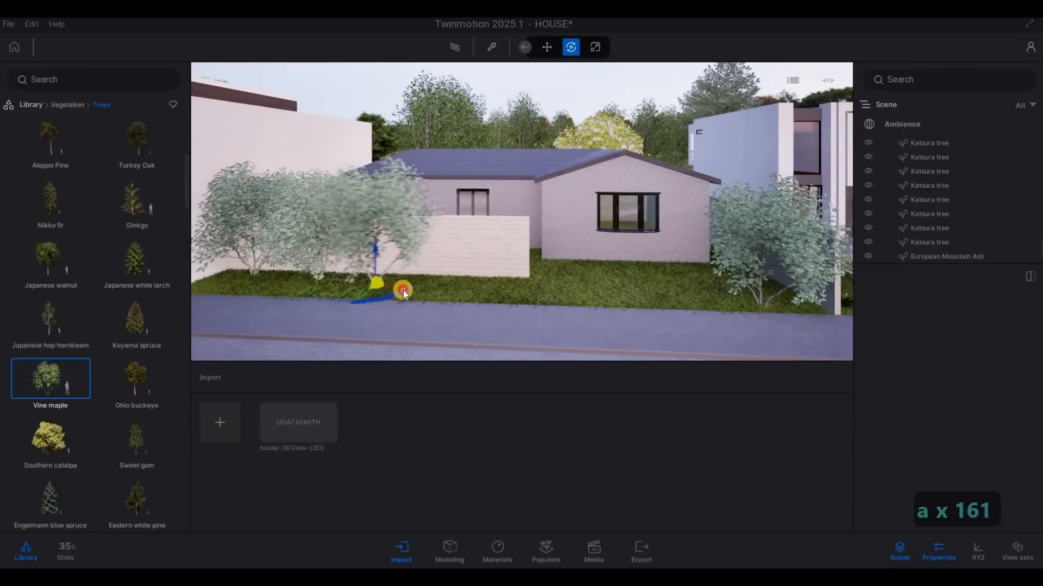
click(489, 291)
key(Escape)
key(Escape)
Step: Inspect the planting around the white house's driveway and entrance from the street
key(d)
key(d)
key(d)
key(d)
key(d)
key(d)
key(d)
key(d)
key(d)
key(d)
key(d)
key(d)
key(d)
key(d)
key(d)
key(d)
key(d)
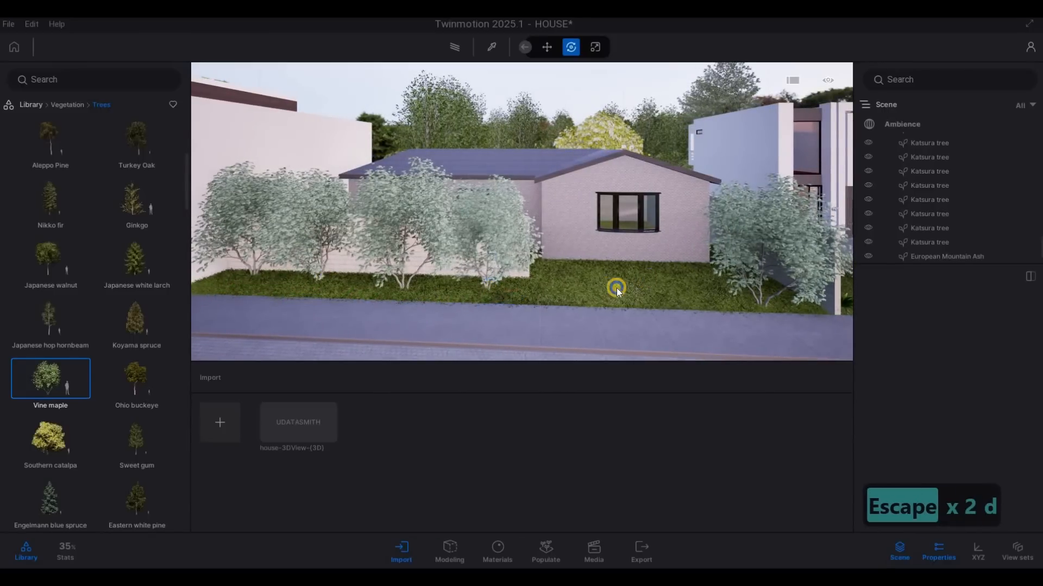
key(d)
key(d)
key(d)
key(d)
key(d)
key(d)
key(d)
key(d)
key(d)
key(d)
key(d)
key(d)
key(d)
key(d)
key(d)
key(d)
key(d)
key(d)
key(d)
key(d)
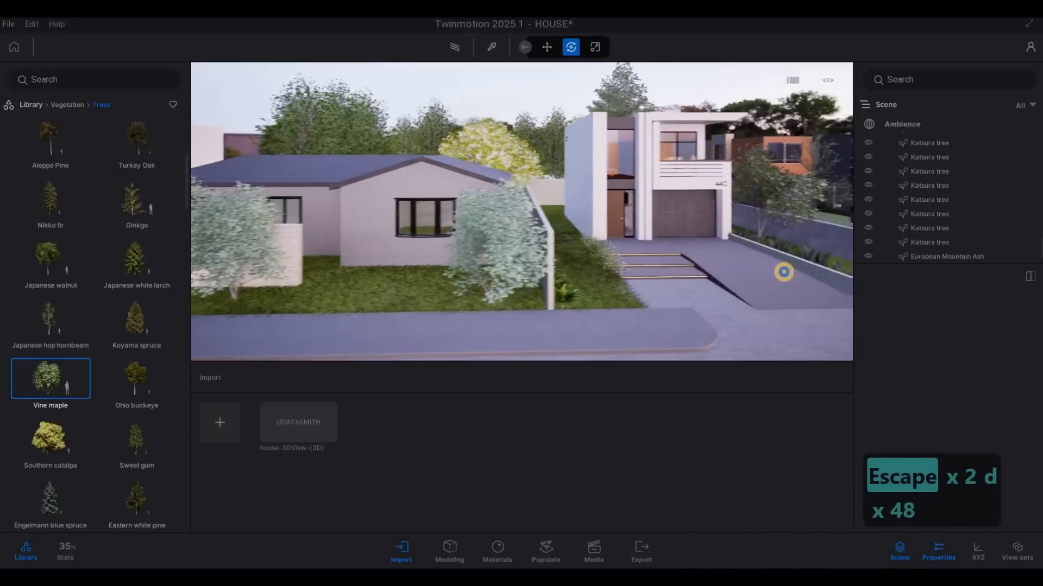
key(w)
key(e)
key(d)
key(w)
key(w)
key(w)
key(w)
key(w)
key(w)
key(w)
key(w)
key(w)
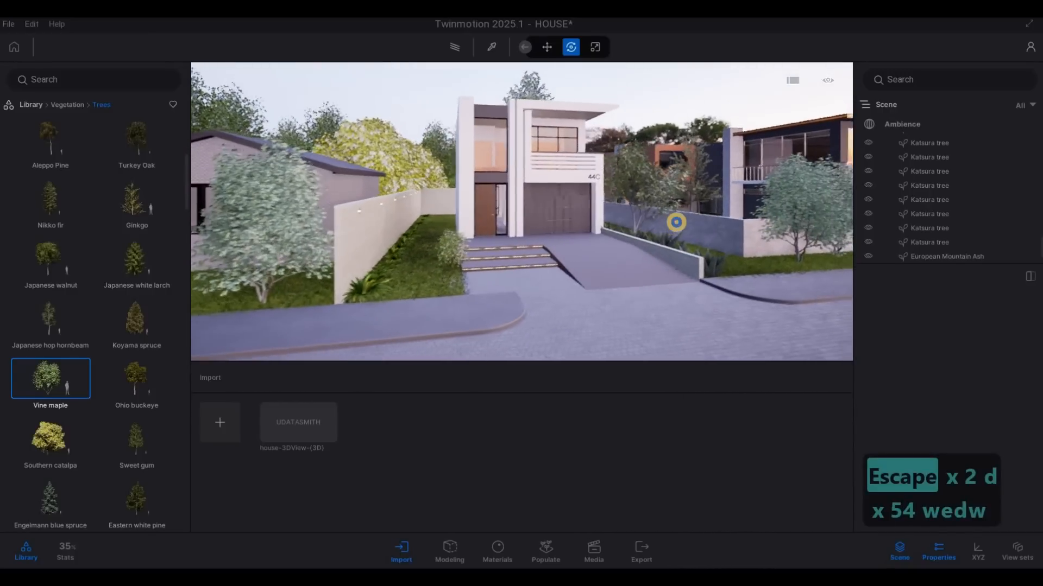
key(a)
key(a)
key(s)
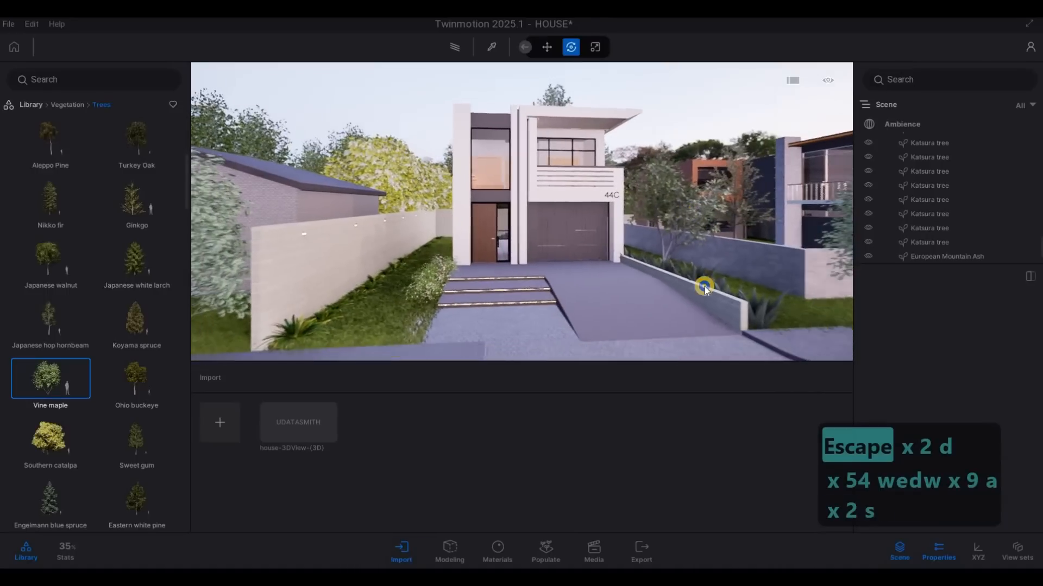
key(d)
key(d)
key(d)
key(d)
key(d)
key(w)
Step: Set the size of the Iris tectorum at the street end of the white house's boundary wall to 36%
key(a)
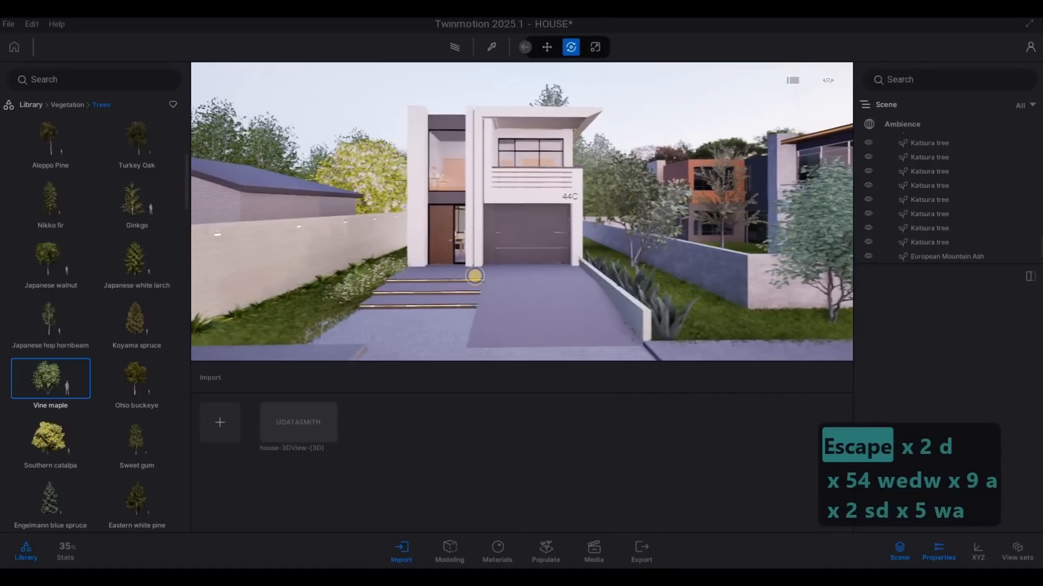
key(a)
key(a)
key(w)
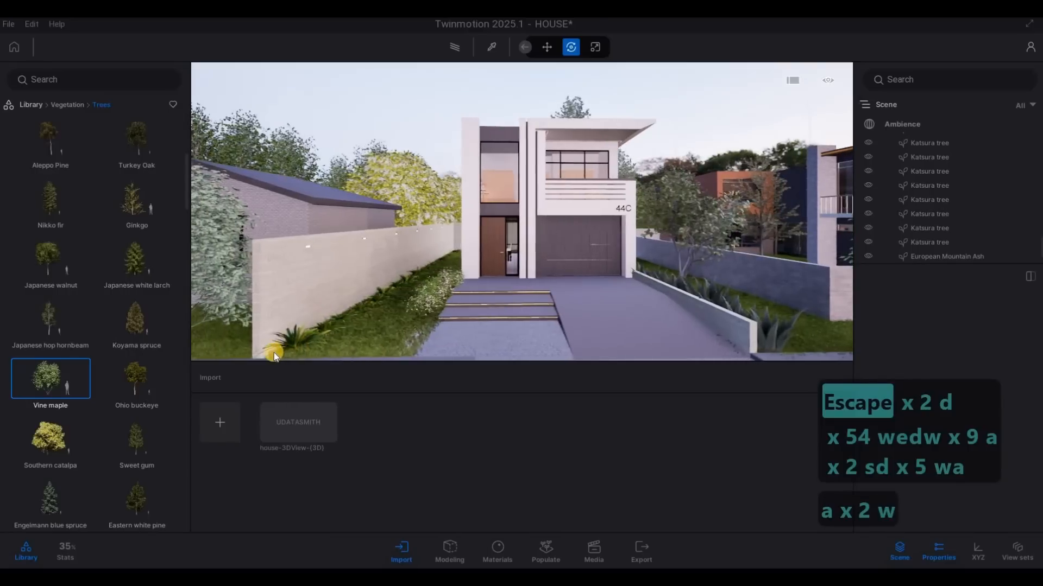
drag(968, 351, 921, 356)
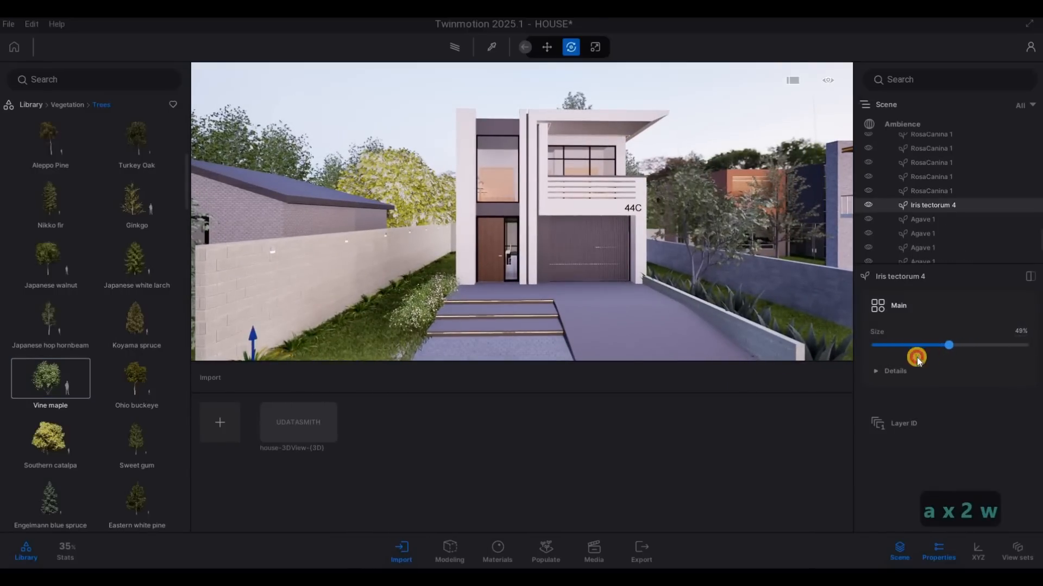
key(s)
key(w)
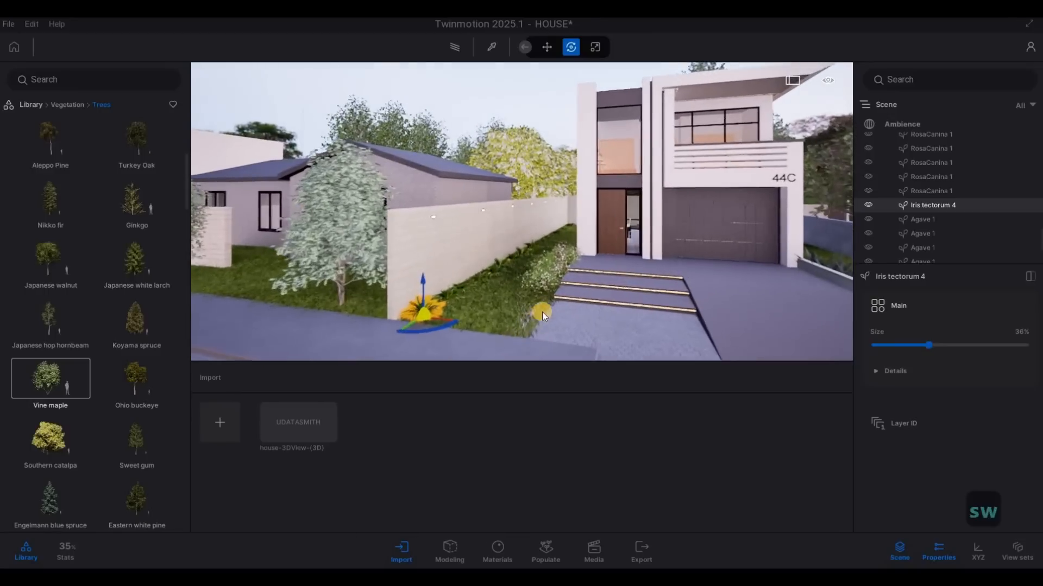
key(Escape)
key(Escape)
Step: Inspect the grass strip between the boundary wall and the white house's entrance steps
key(a)
key(w)
key(w)
key(d)
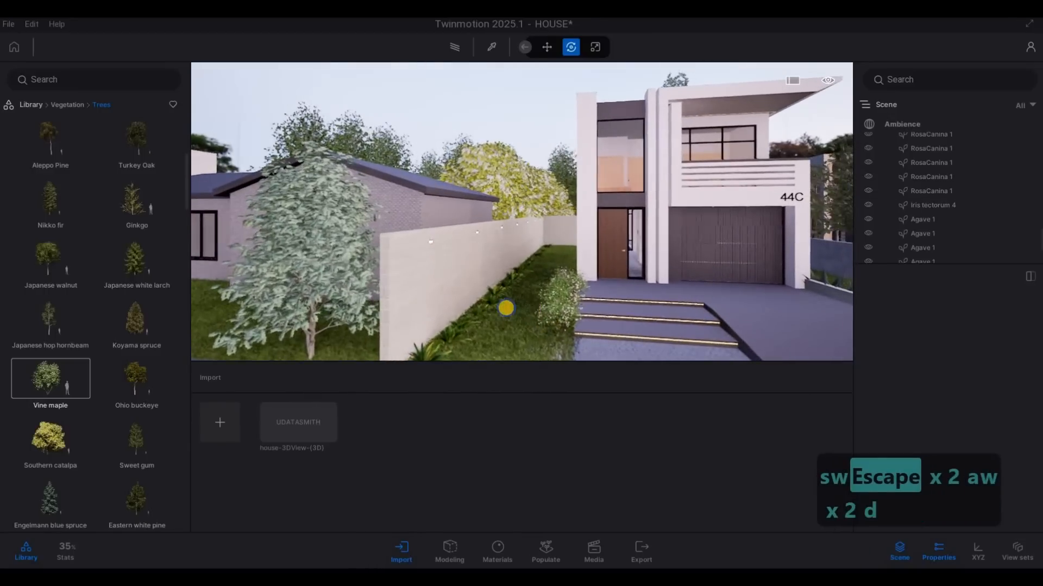
key(w)
key(d)
key(w)
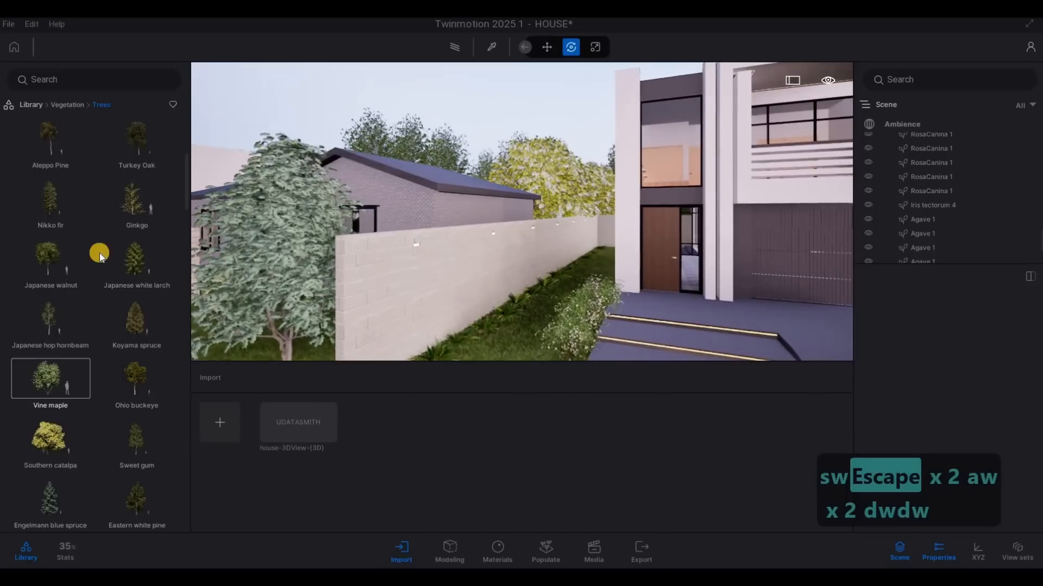
key(d)
key(s)
key(a)
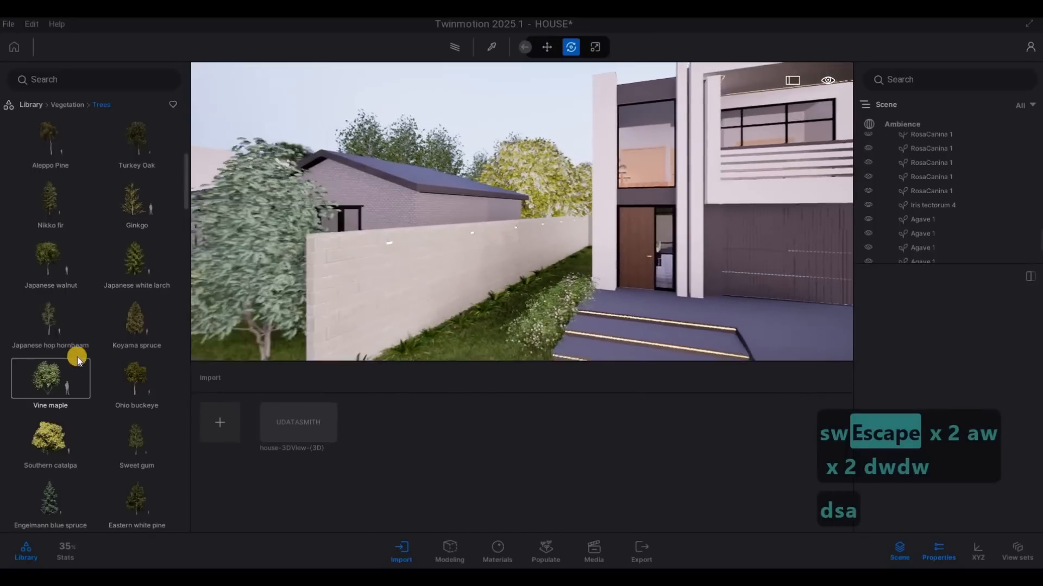
Step: Plant a Japanese Medlar from the tree library on the grass strip beside the entrance steps, and end placement
scroll(83, 401, down, 2)
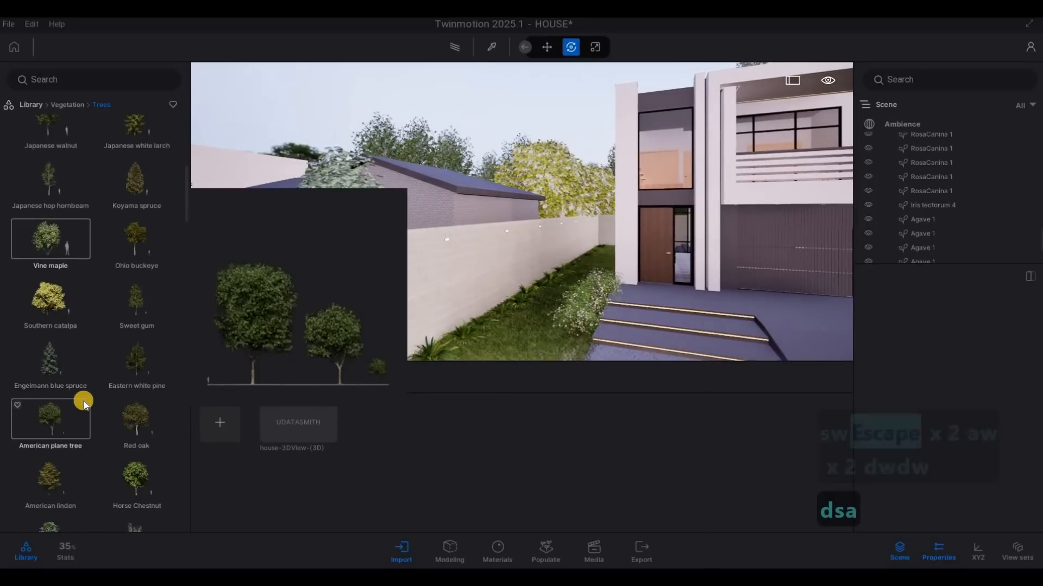
scroll(84, 401, down, 5)
scroll(84, 400, down, 4)
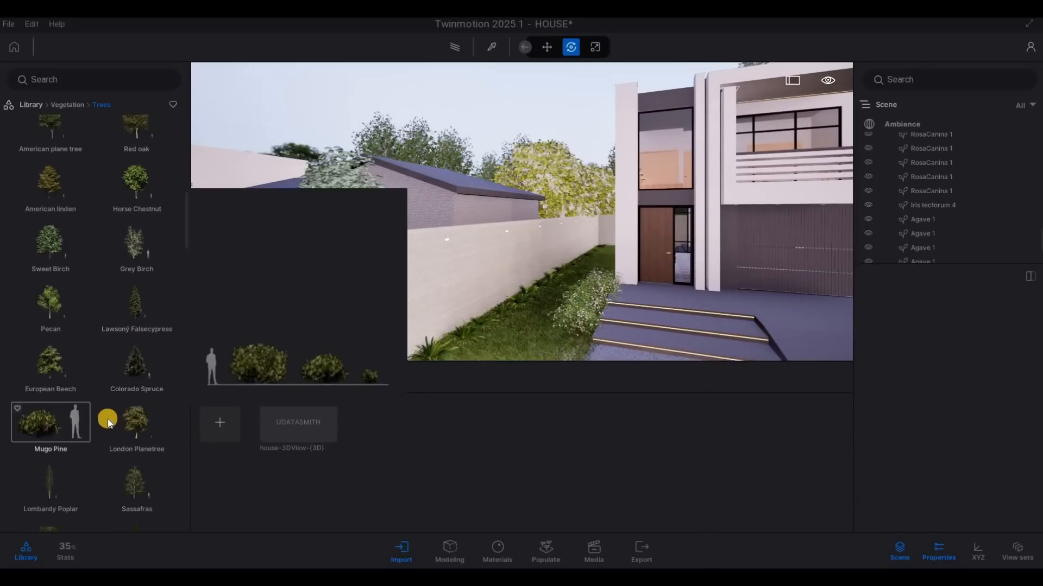
scroll(145, 406, down, 1)
scroll(145, 406, down, 2)
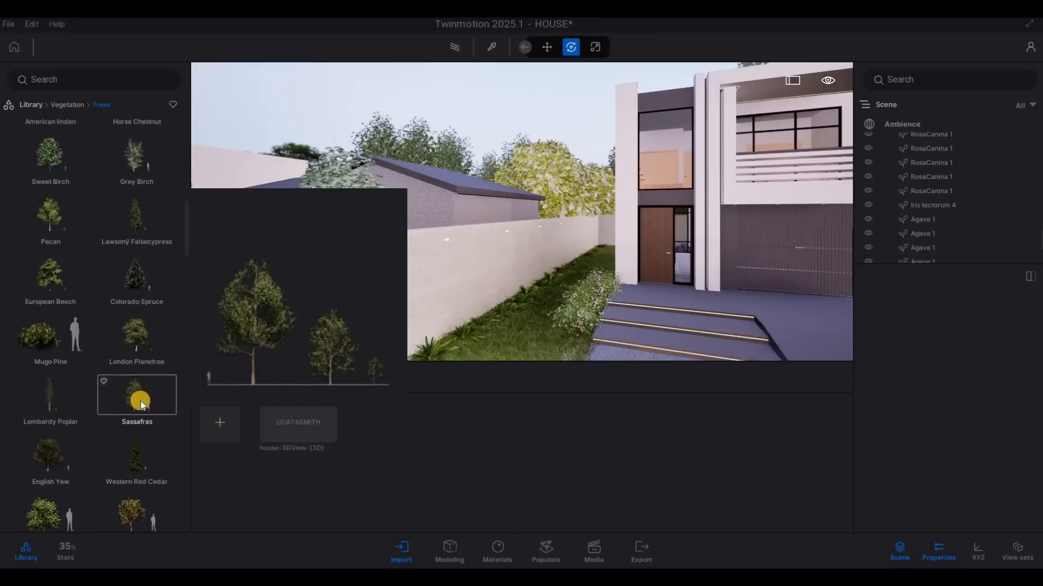
scroll(135, 400, down, 5)
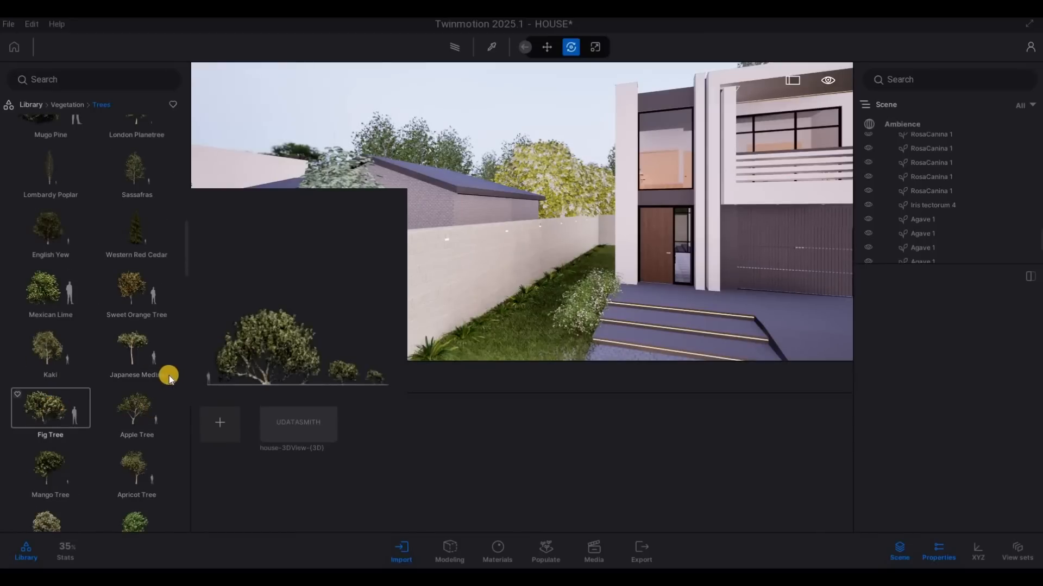
mouse_move(151, 363)
click(252, 341)
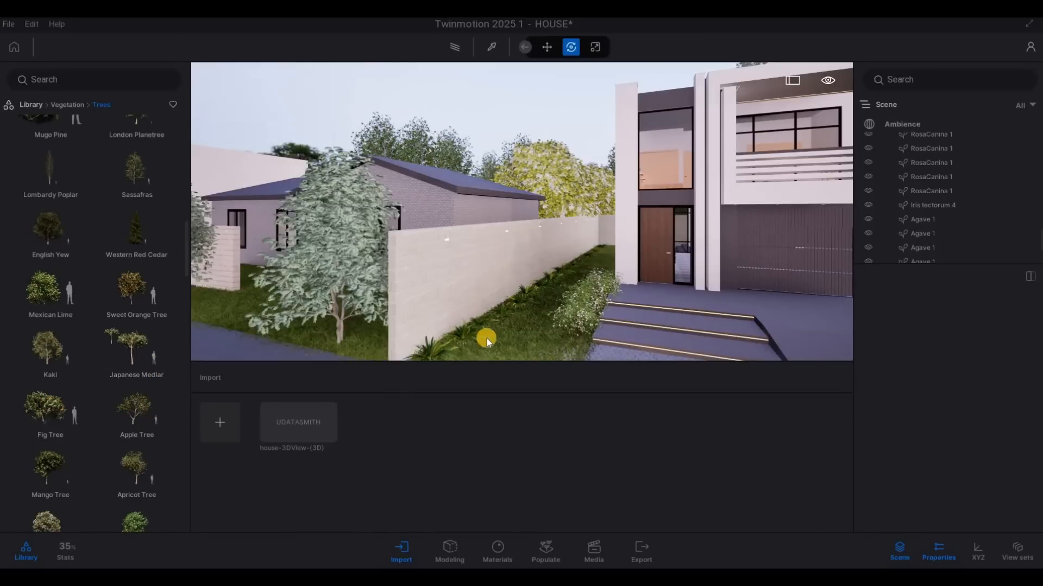
key(s)
key(s)
key(s)
key(s)
key(s)
click(127, 355)
drag(127, 355, 503, 317)
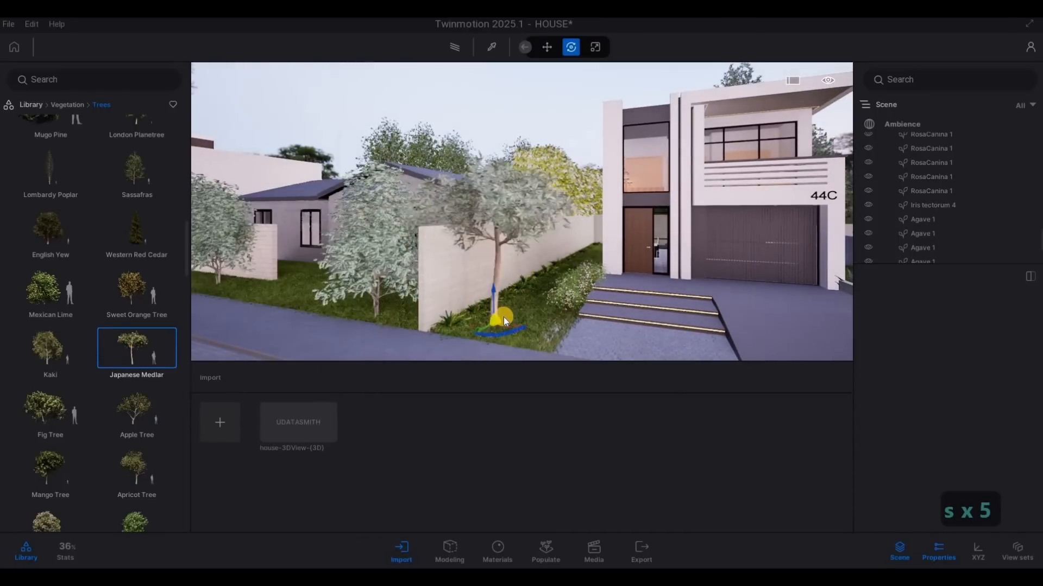
click(822, 322)
key(Escape)
Step: Set the Japanese Medlar's age to 69%
key(Escape)
key(Escape)
click(536, 224)
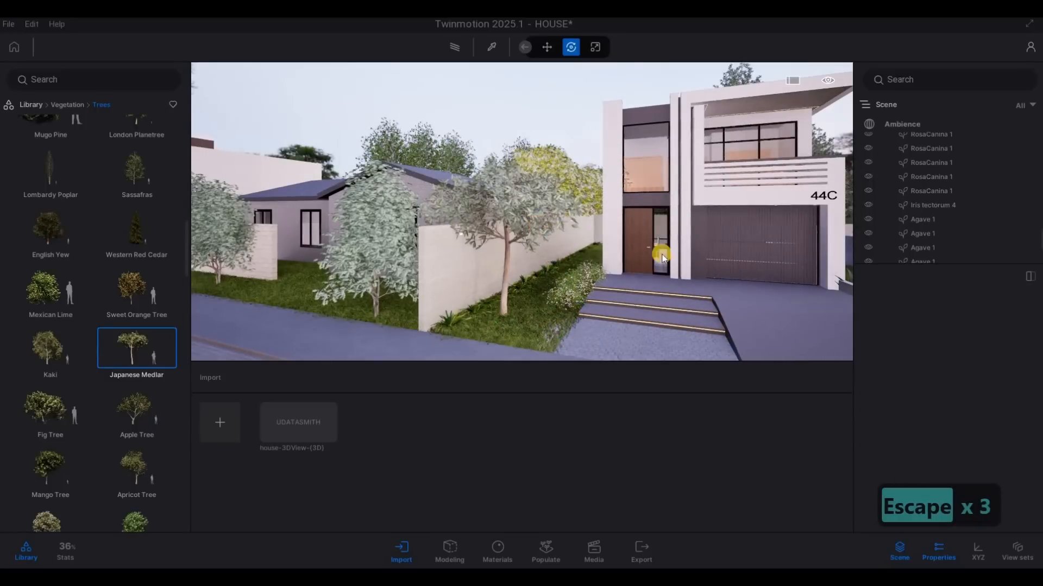
drag(949, 344, 978, 341)
key(Escape)
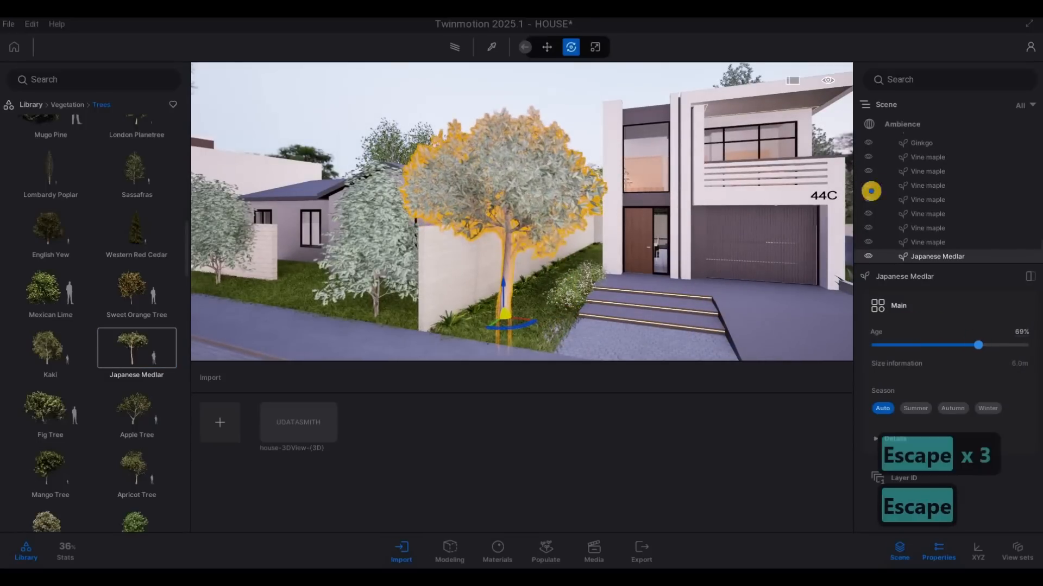
Step: Reduce the age of the Japanese Medlar beside the boundary wall to 16%
key(a)
key(a)
key(a)
key(e)
key(a)
key(e)
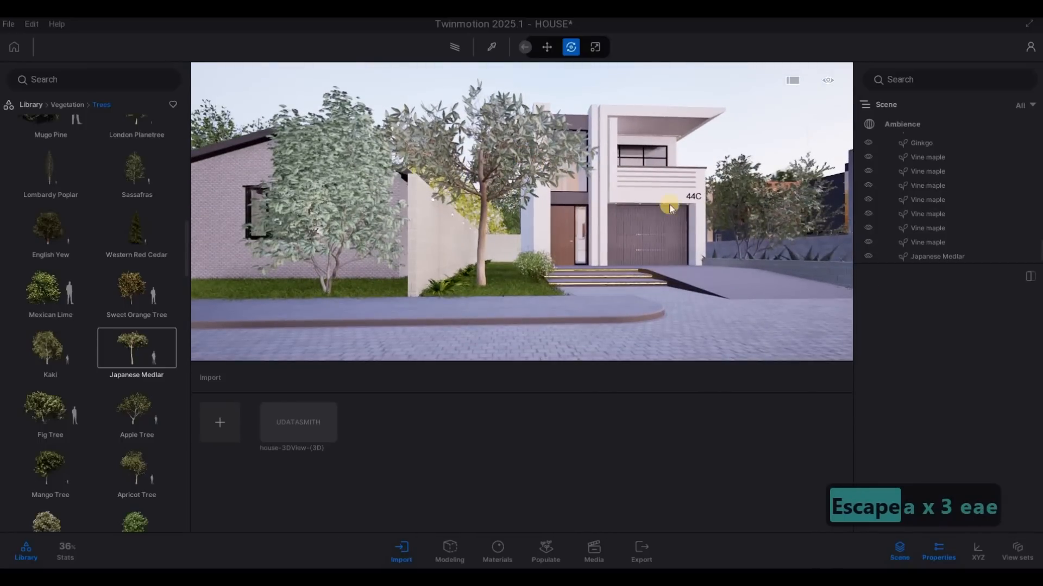
click(546, 170)
key(a)
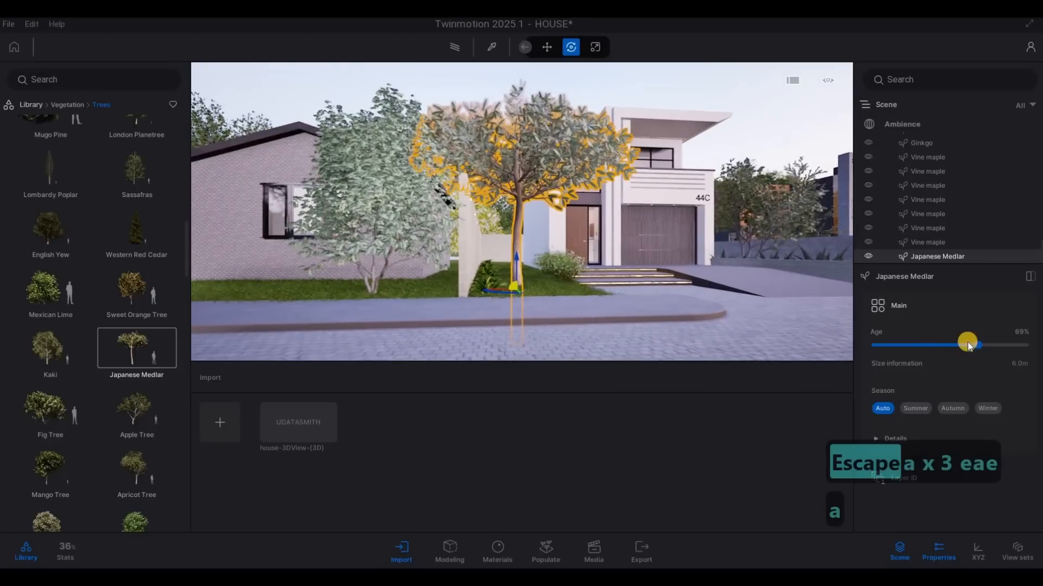
drag(924, 342, 906, 344)
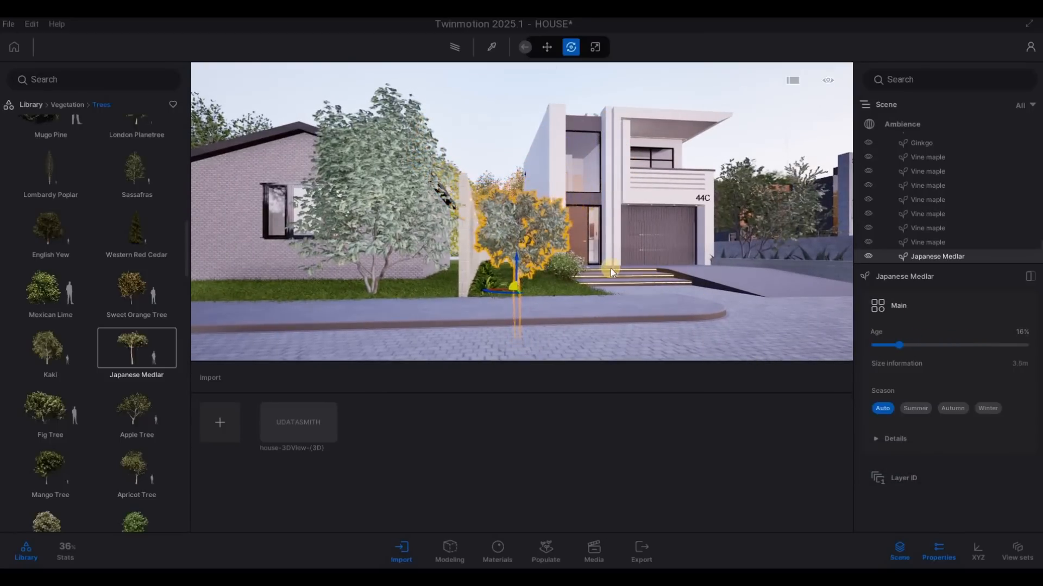
key(d)
key(Escape)
key(Escape)
Step: Move the Japanese Medlar closer to the boundary wall on the grass strip
key(d)
key(a)
key(d)
key(w)
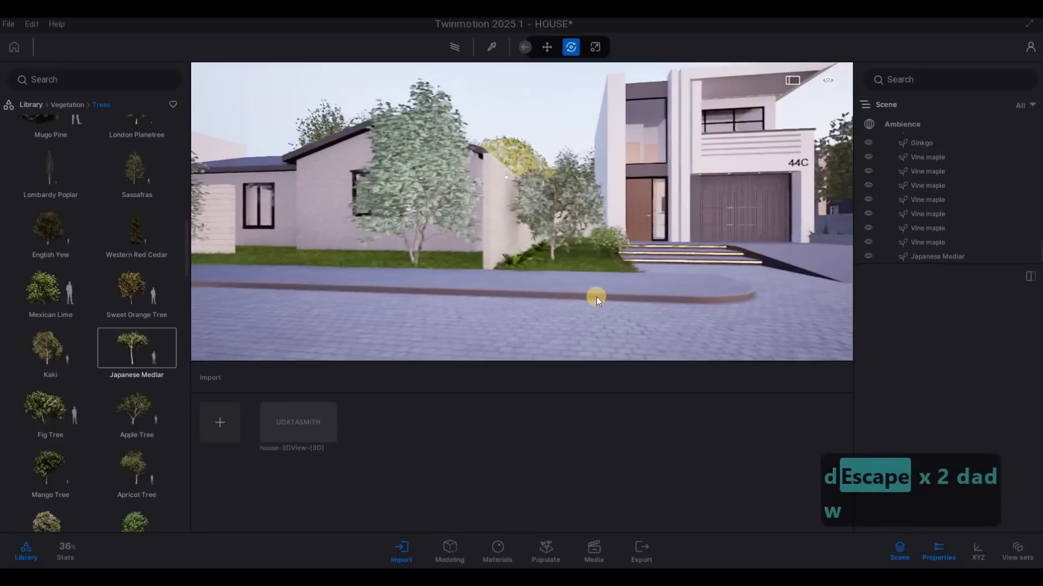
key(q)
key(d)
key(s)
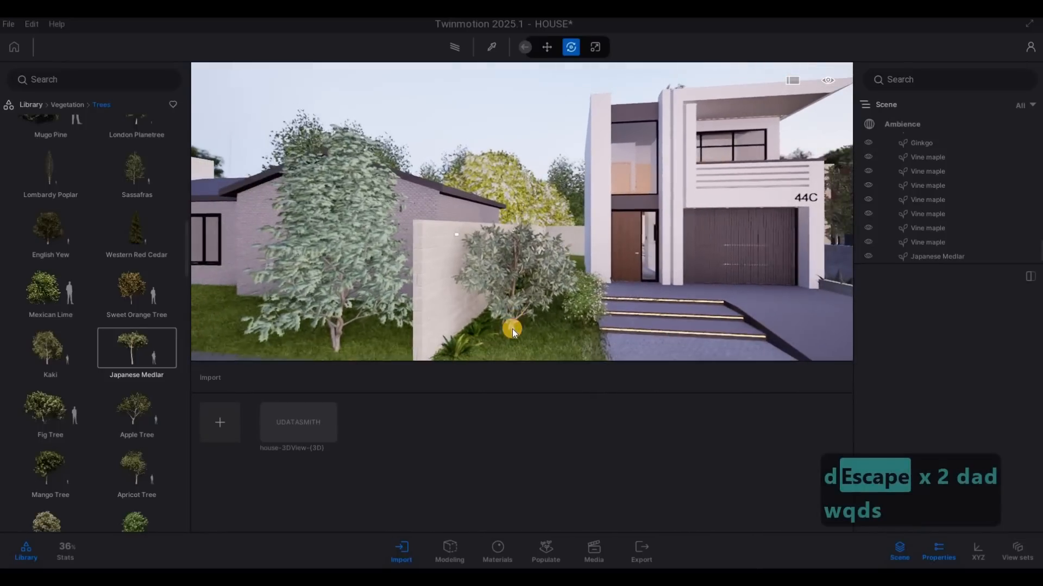
click(522, 345)
drag(503, 360, 485, 362)
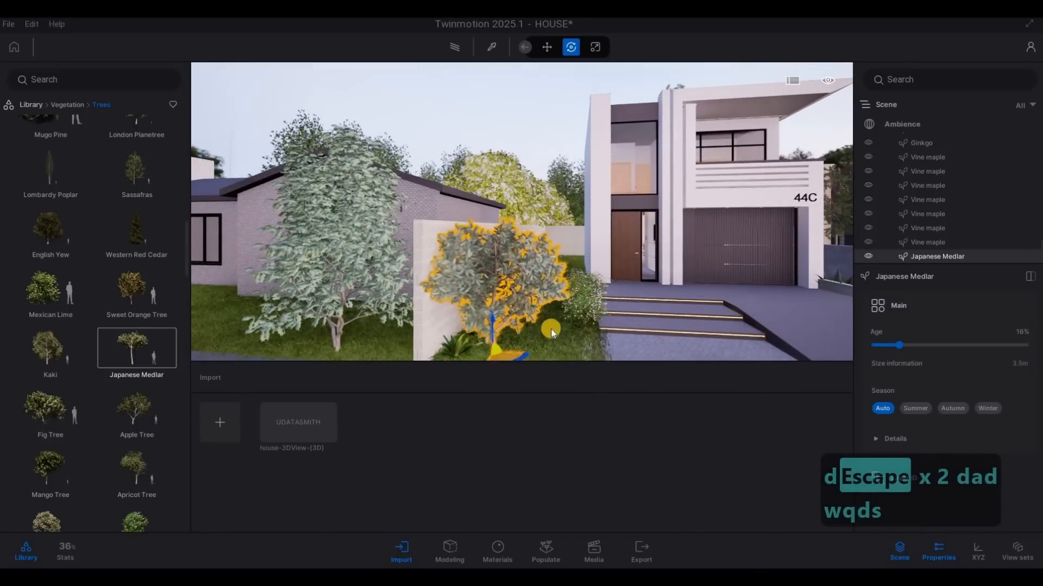
key(Escape)
key(Escape)
Step: Delete the Japanese Medlar from the grass strip beside the entrance steps
key(d)
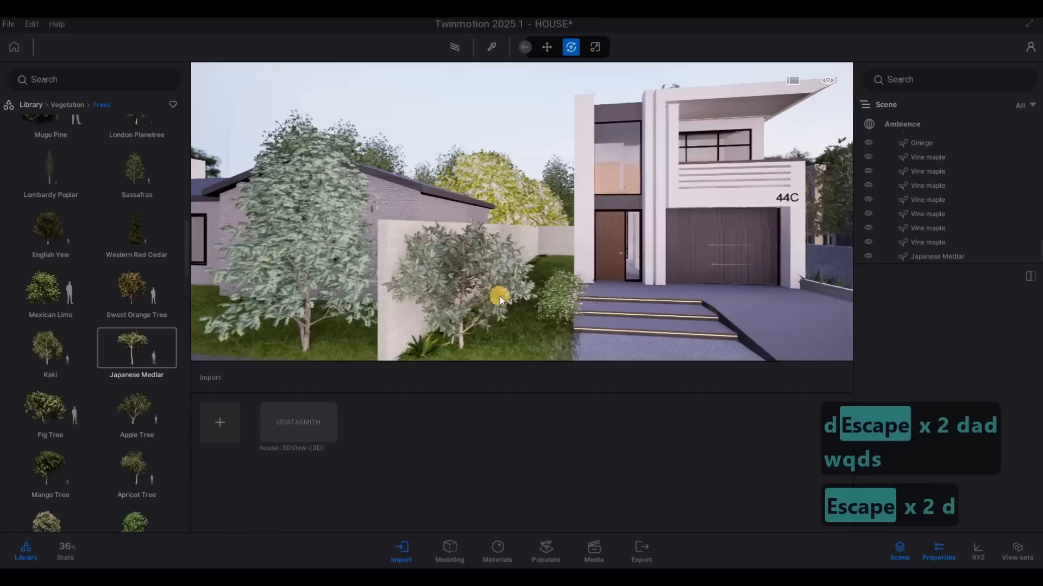
click(420, 307)
key(Delete)
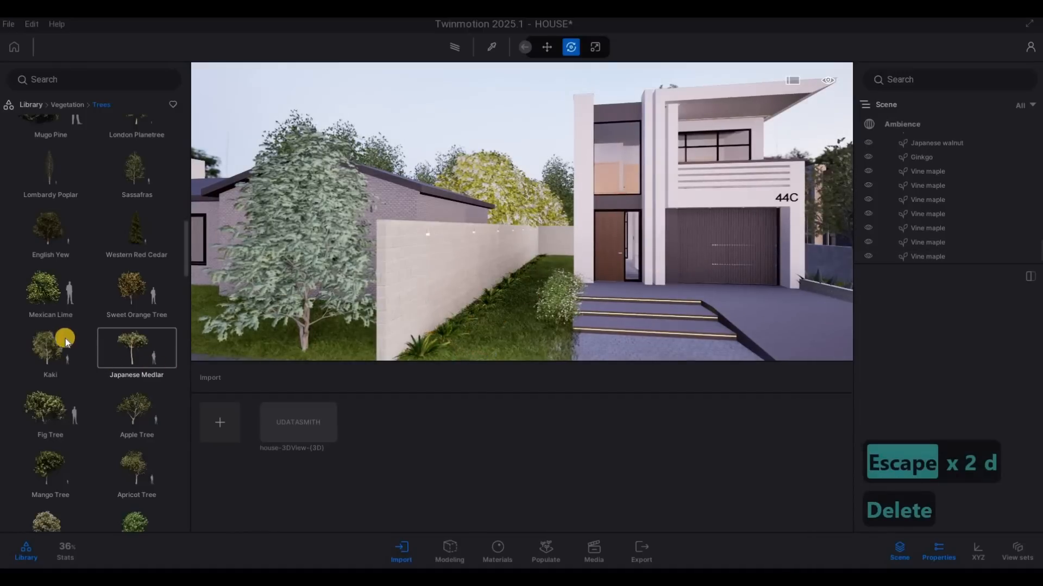
Step: Plant a Kaki tree on the grass strip between the boundary wall and the entrance steps, and end placement
drag(66, 340, 473, 344)
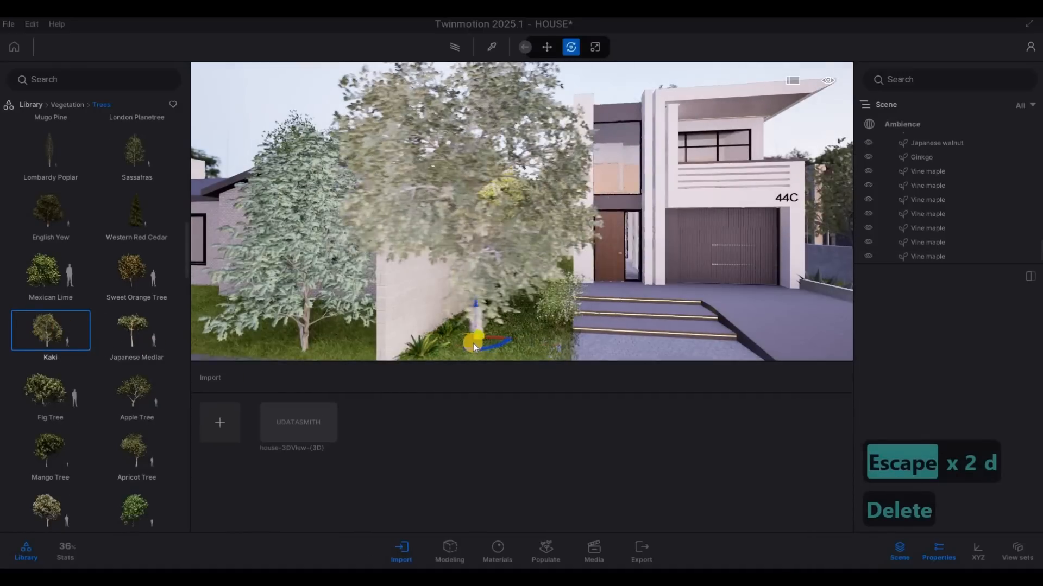
key(a)
key(a)
key(a)
key(a)
key(a)
key(a)
key(a)
key(a)
key(a)
key(a)
key(Escape)
key(Escape)
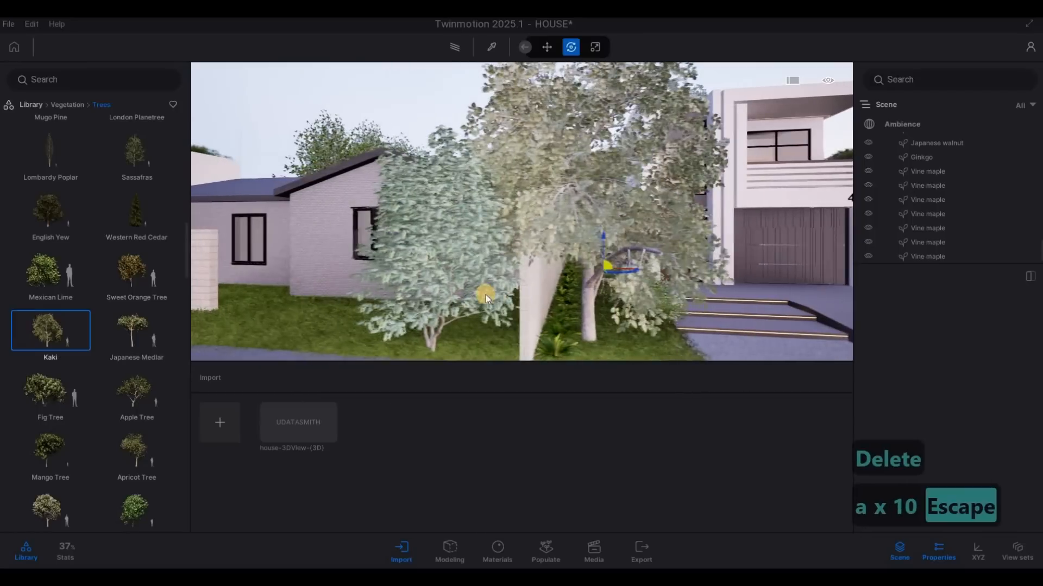
Step: Delete the Vine maple on the single-storey house's lawn next to the boundary wall
click(487, 292)
key(Delete)
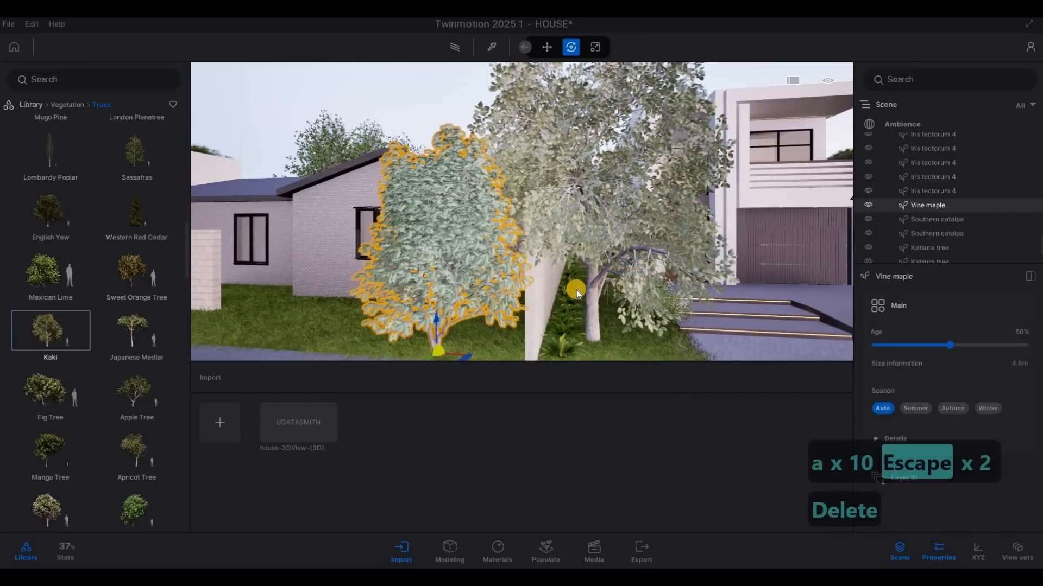
Step: Set the age of the Kaki tree on the grass strip to 100%
click(595, 342)
key(a)
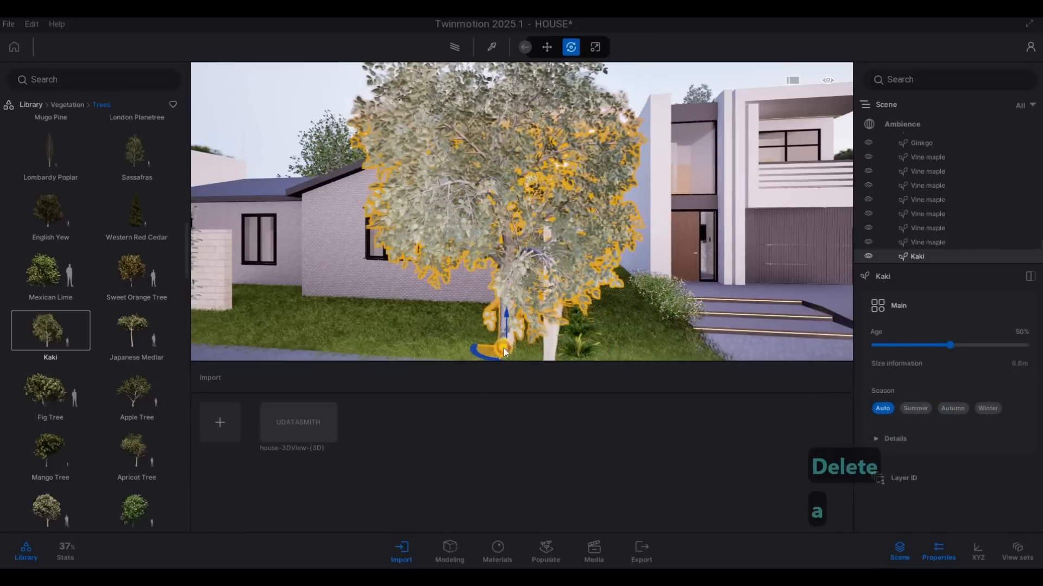
drag(954, 342, 973, 345)
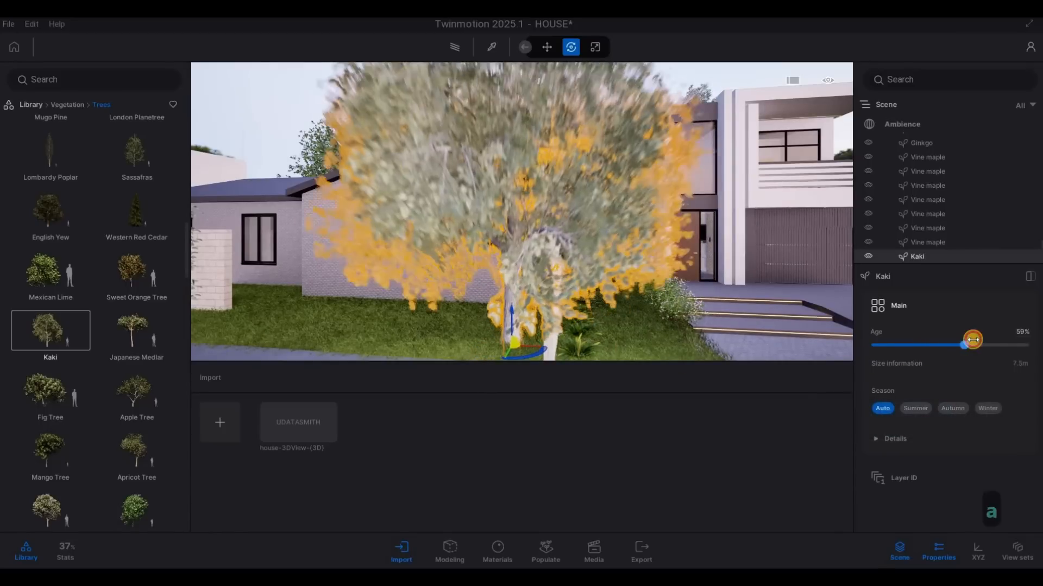
key(d)
key(s)
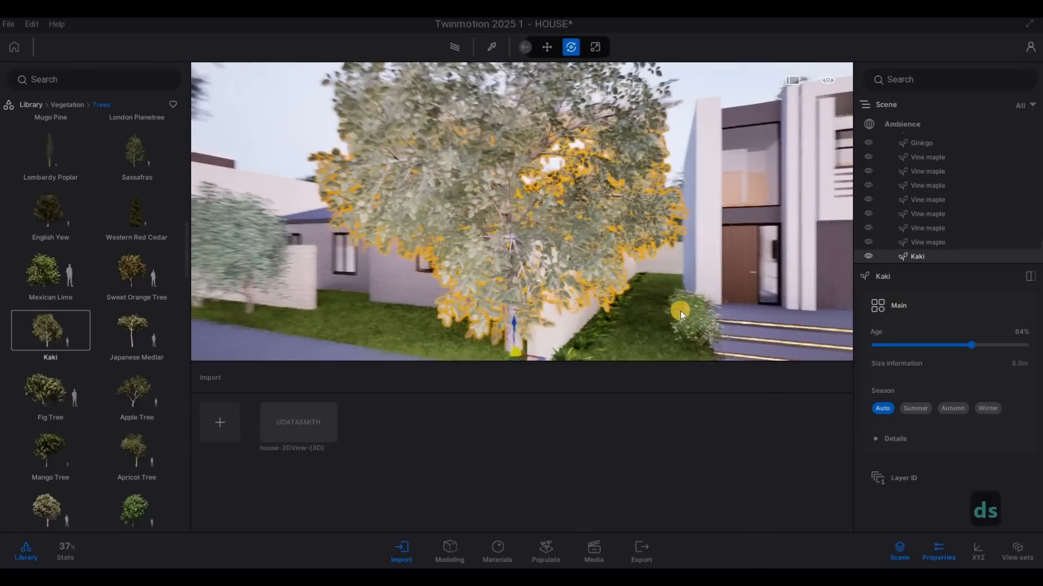
click(971, 358)
drag(971, 345, 1029, 344)
key(a)
key(a)
key(a)
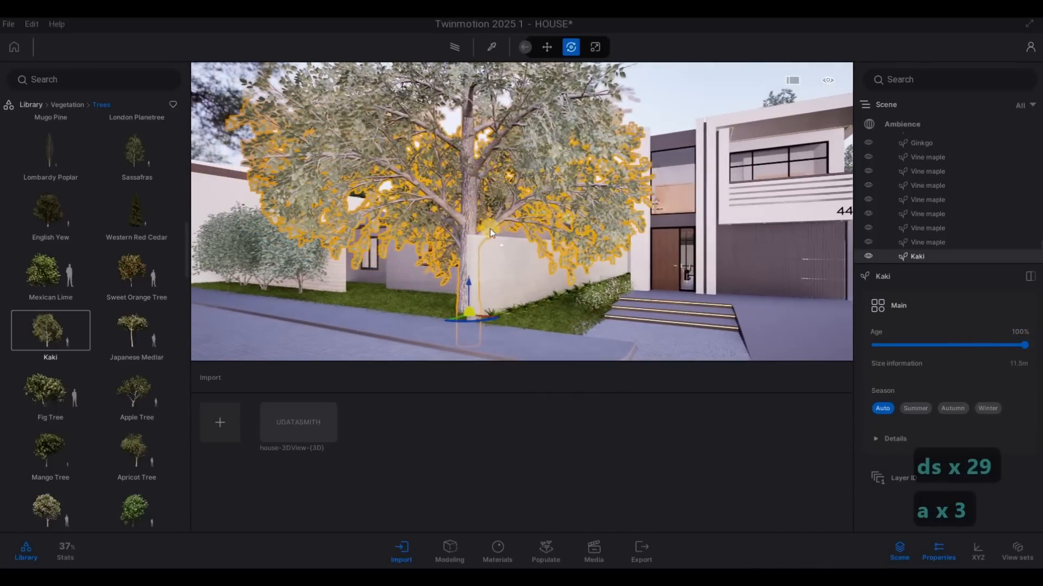
Step: Replace the Kaki tree with a Sweet Cherry Tree on the grass strip between the boundary wall and the entrance steps
key(Delete)
mouse_move(104, 324)
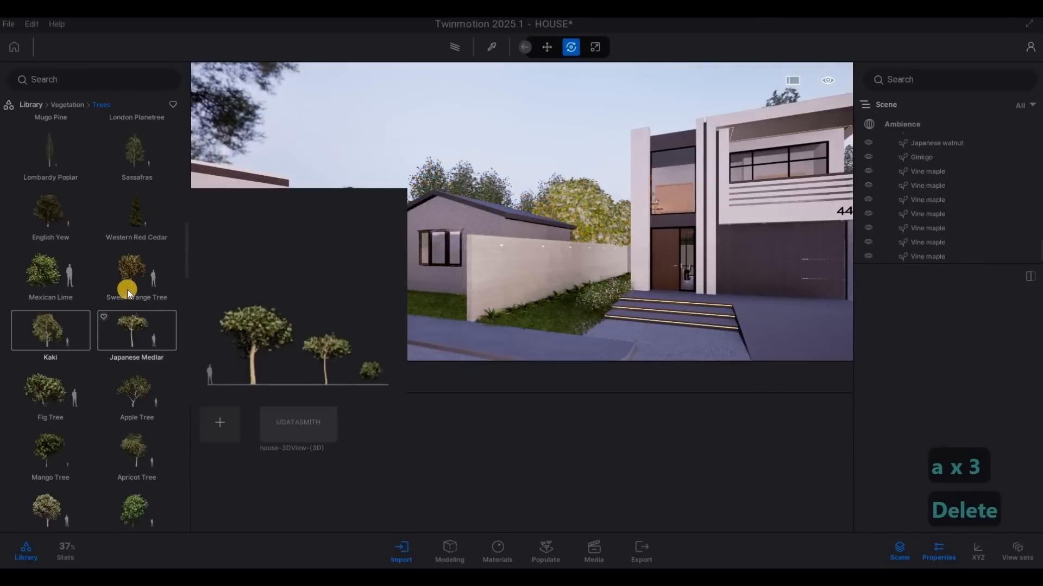
scroll(87, 391, down, 3)
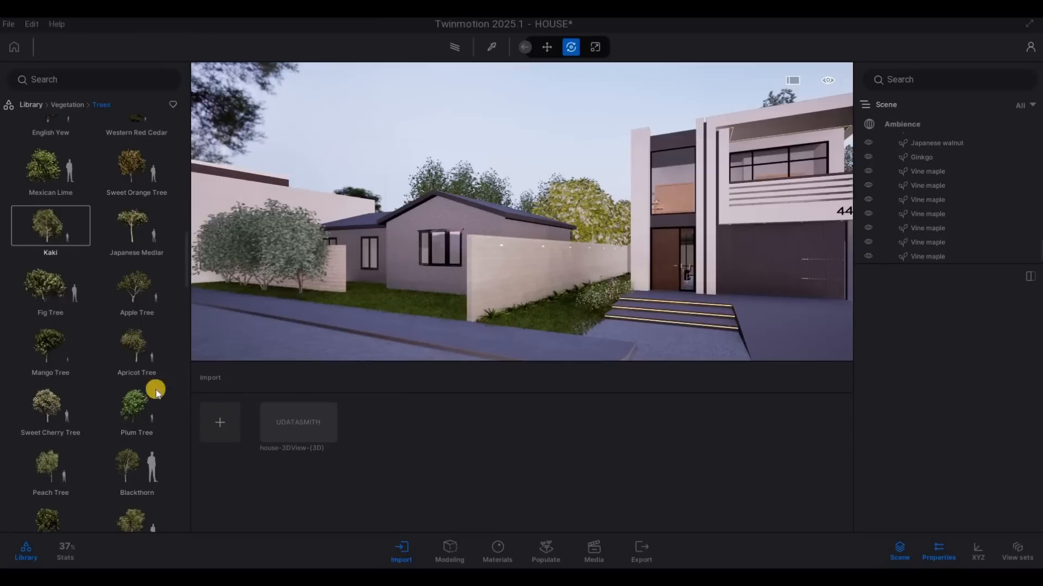
drag(60, 412, 532, 314)
key(a)
key(a)
key(a)
key(a)
key(a)
key(a)
key(a)
key(a)
key(a)
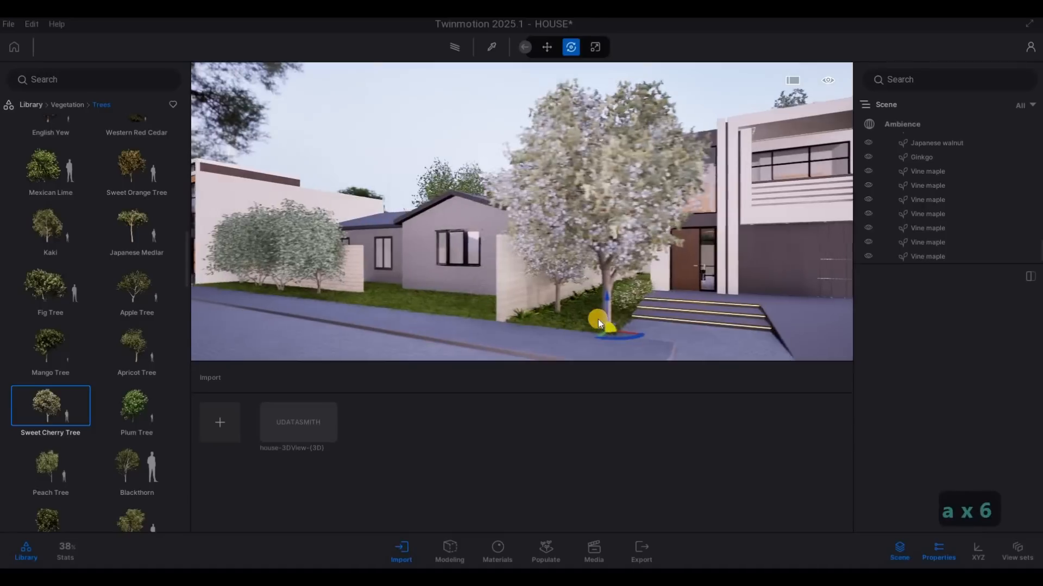
key(Escape)
key(Escape)
Step: Move the Sweet Cherry Tree slightly farther back along the grass strip, and deselect it
key(a)
key(w)
key(q)
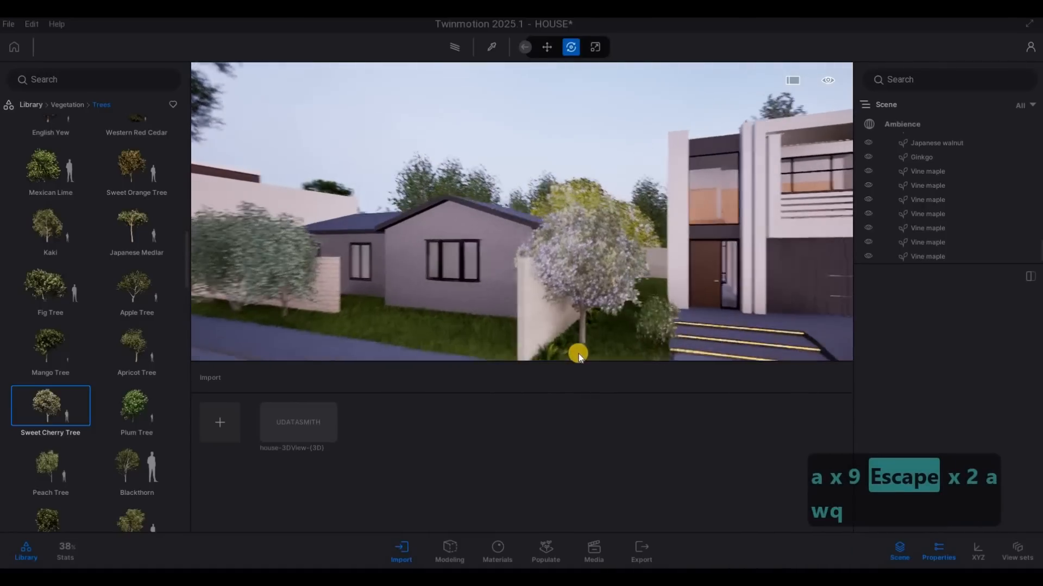
click(582, 358)
key(d)
key(d)
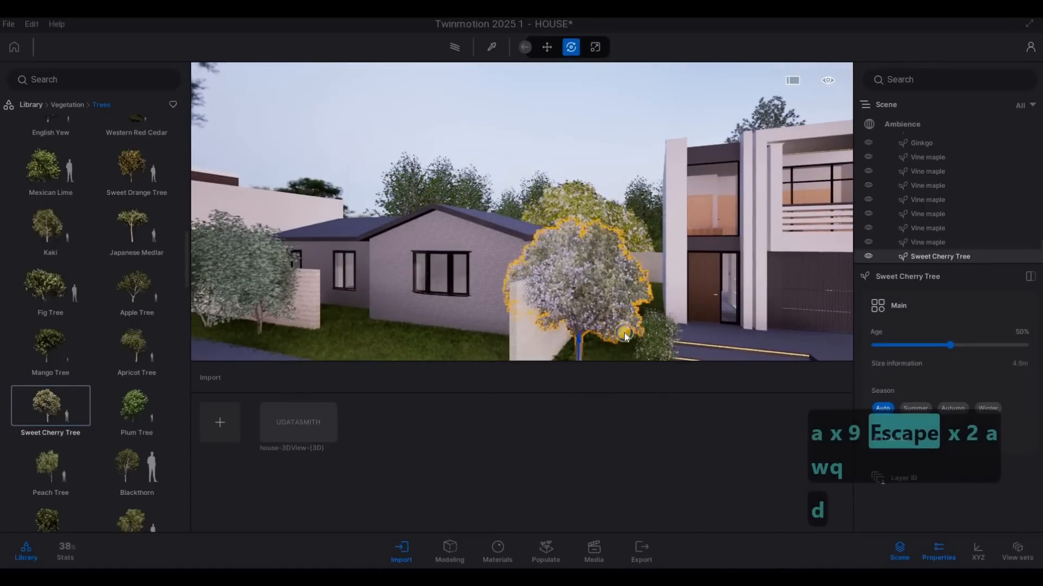
key(d)
key(w)
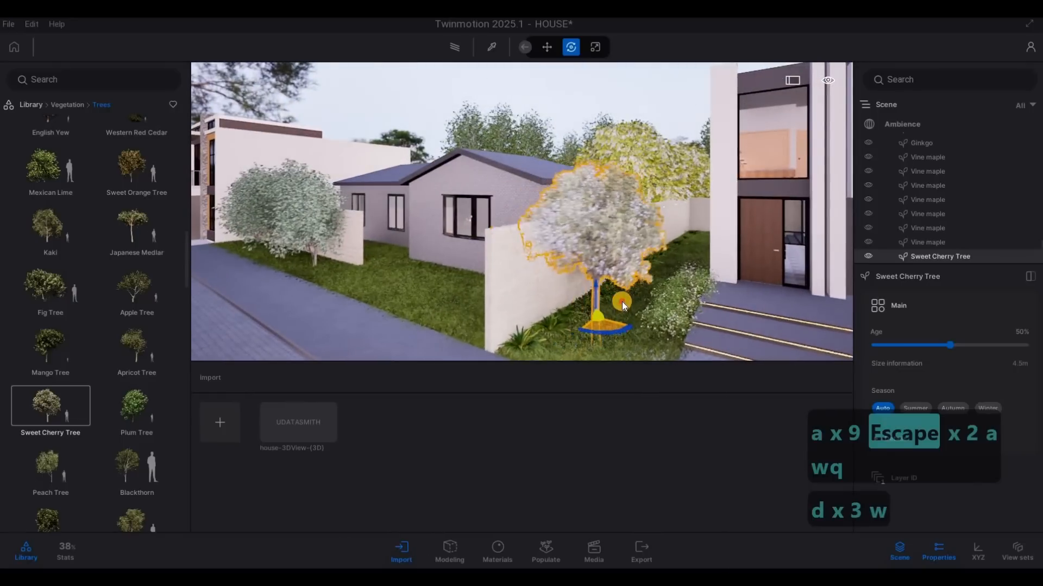
key(a)
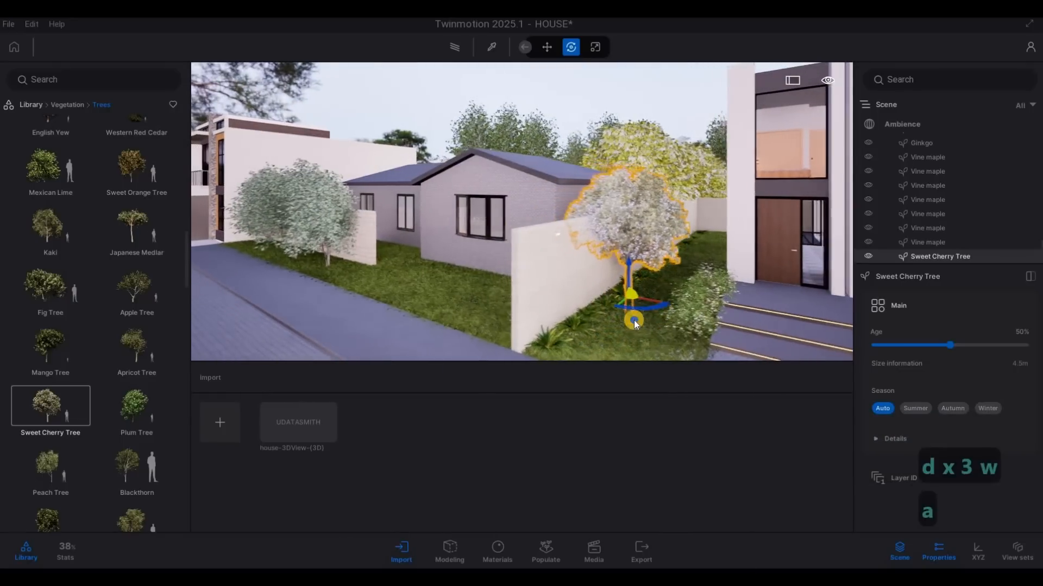
key(Escape)
Step: Set the age of the Sweet Cherry Tree beside the boundary wall to 92%
key(a)
key(w)
key(d)
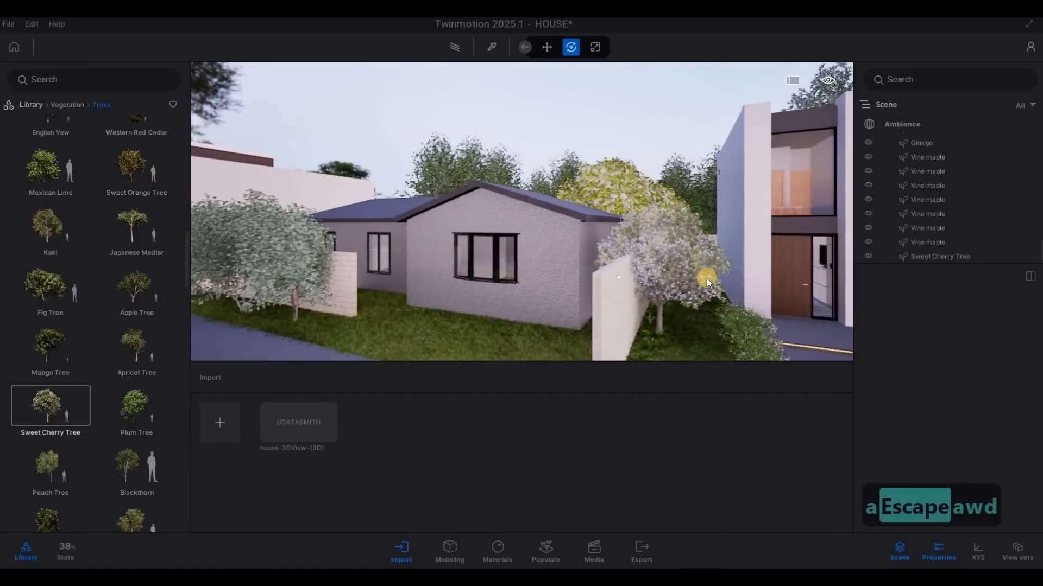
click(675, 274)
drag(940, 340, 991, 332)
click(688, 244)
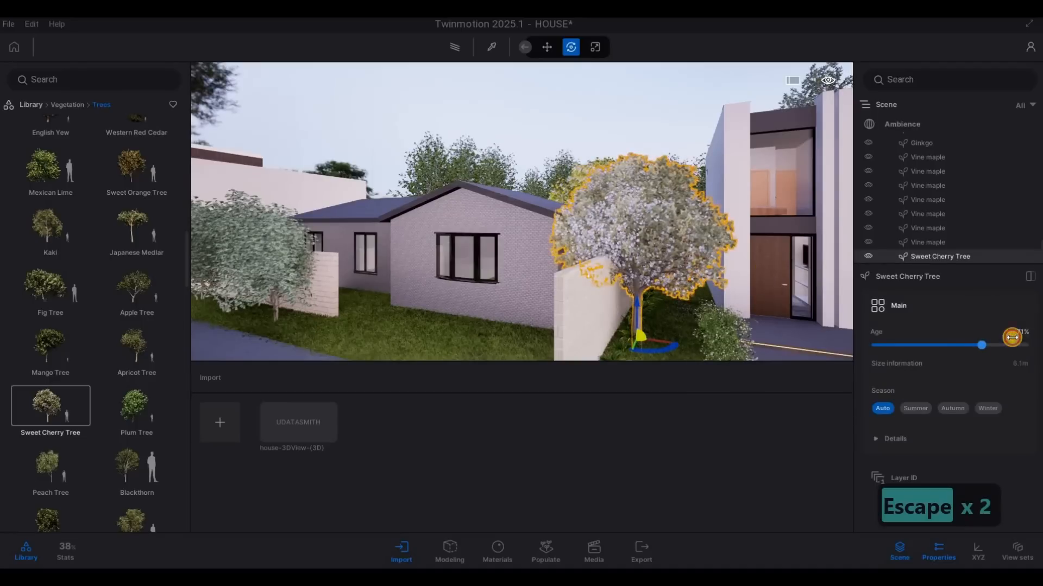
drag(1012, 337, 1010, 337)
key(a)
key(d)
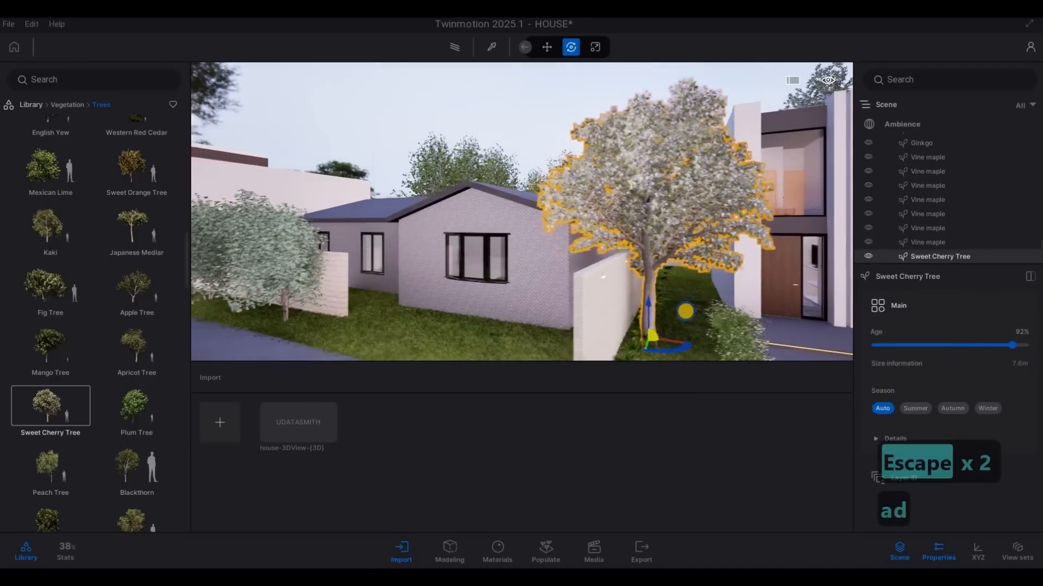
Step: Move the Sweet Cherry Tree deeper along the boundary wall, behind the flowering bush, and deselect it
key(d)
key(d)
key(d)
key(d)
key(d)
key(d)
key(d)
key(d)
key(d)
key(d)
key(d)
mouse_move(685, 311)
right_down()
mouse_move(741, 286)
mouse_move(688, 319)
mouse_move(715, 308)
right_up()
key(w)
click(731, 292)
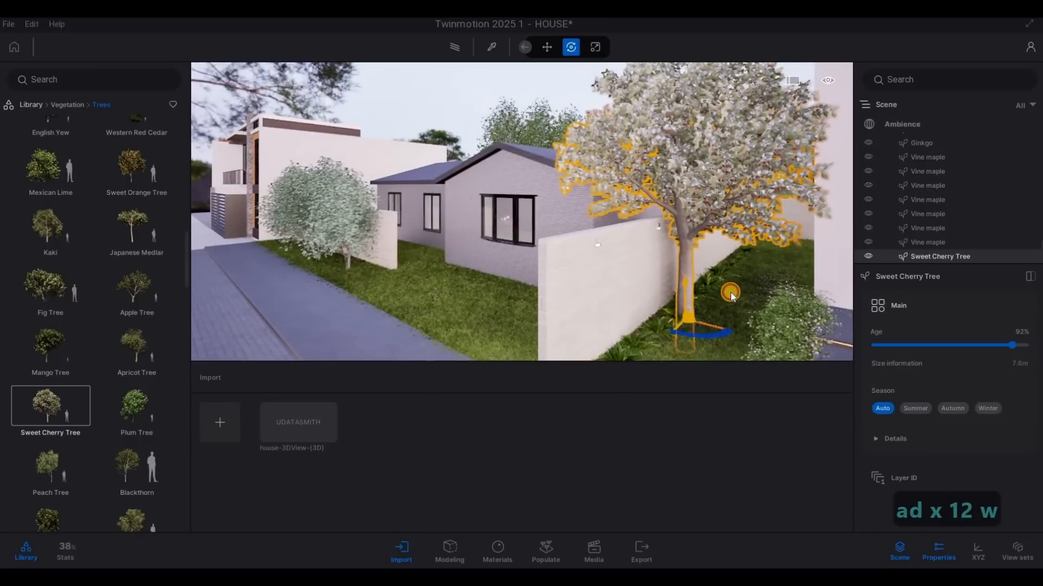
drag(731, 292, 724, 282)
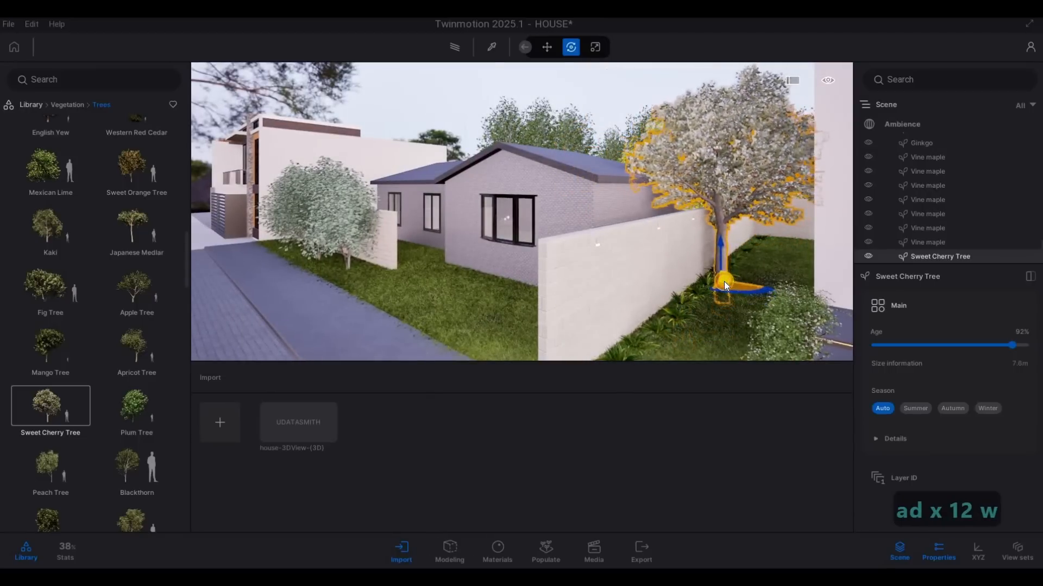
key(Escape)
key(Escape)
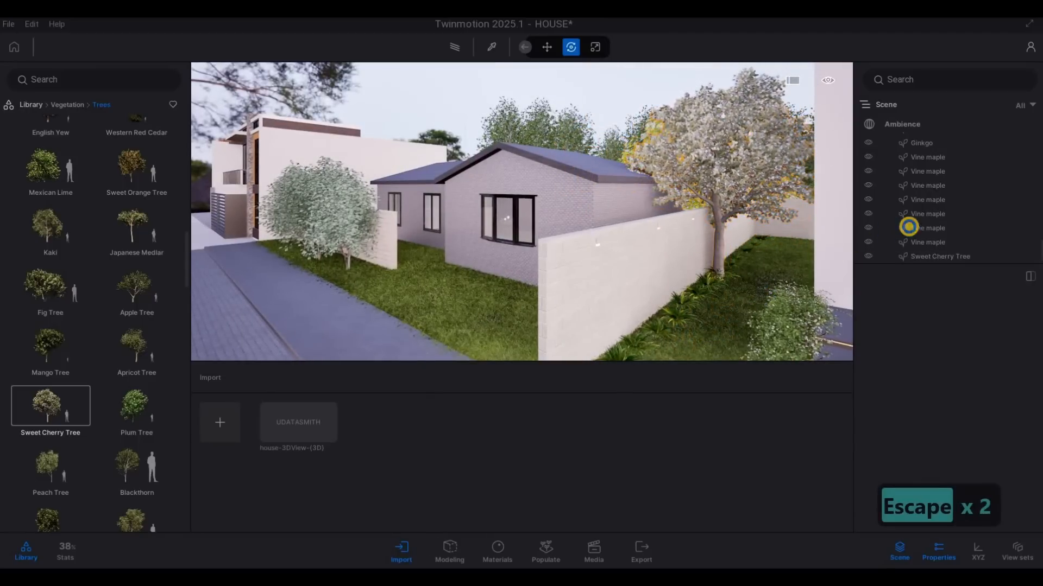
Step: Check the Sweet Cherry Tree's placement from the street in front of both houses
key(a)
key(s)
key(d)
key(e)
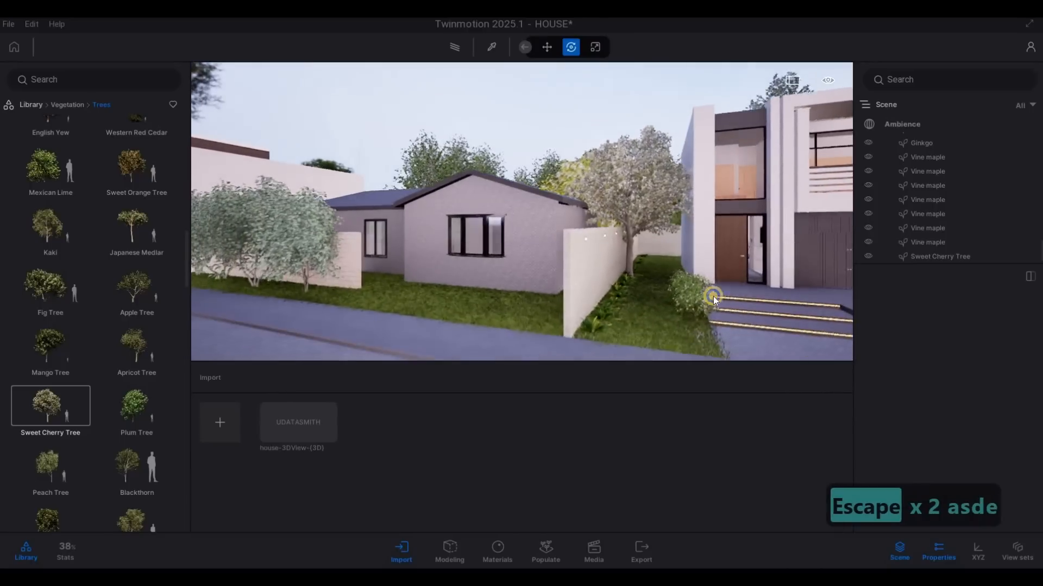
key(w)
key(d)
key(d)
key(s)
key(a)
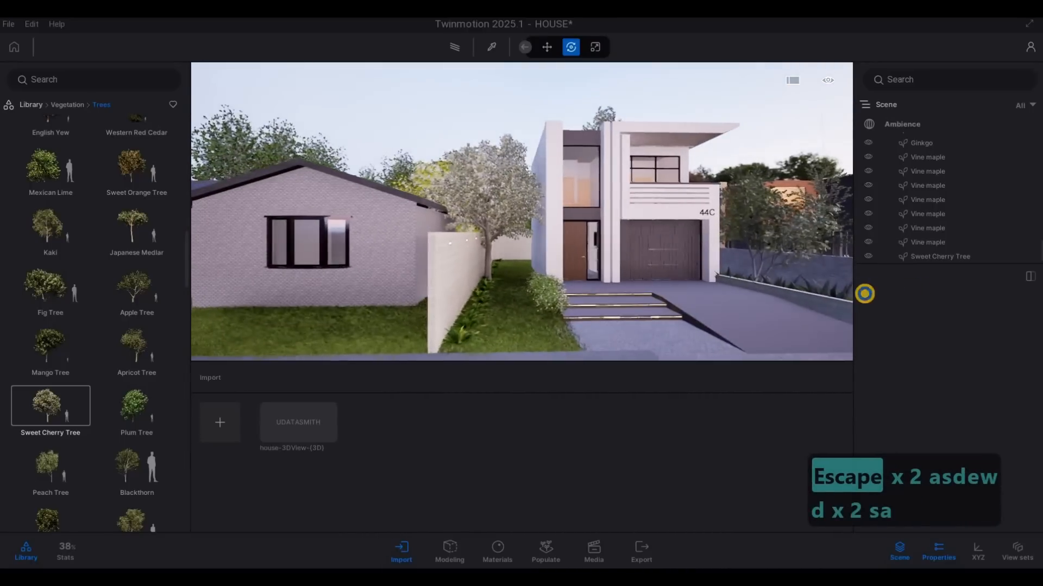
key(d)
key(w)
key(a)
key(a)
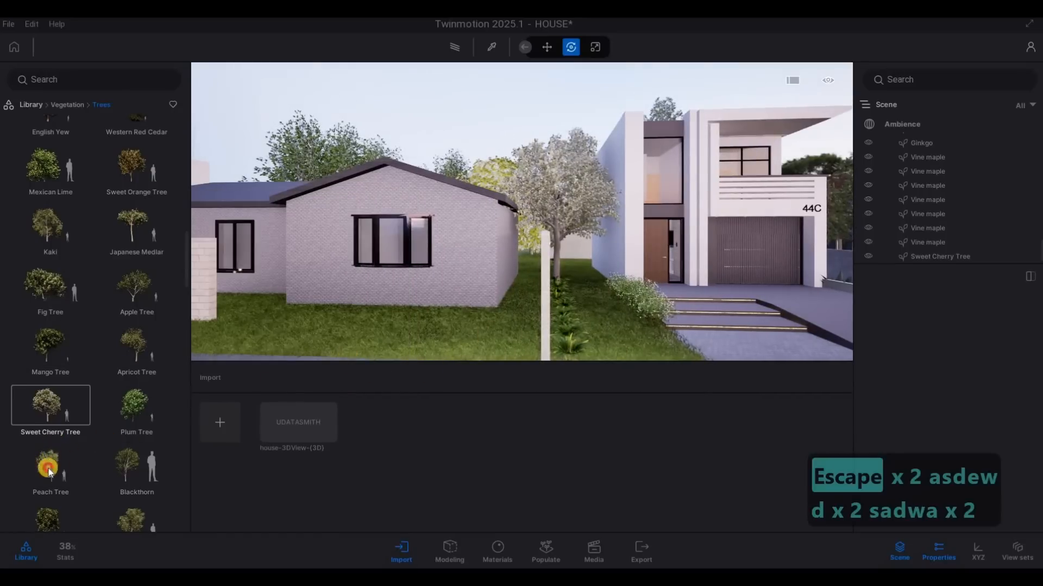
Step: Try a Peach Tree on the single-storey house's lawn beside the boundary wall, and plant a Blackthorn there instead
drag(49, 470, 431, 359)
drag(503, 341, 507, 339)
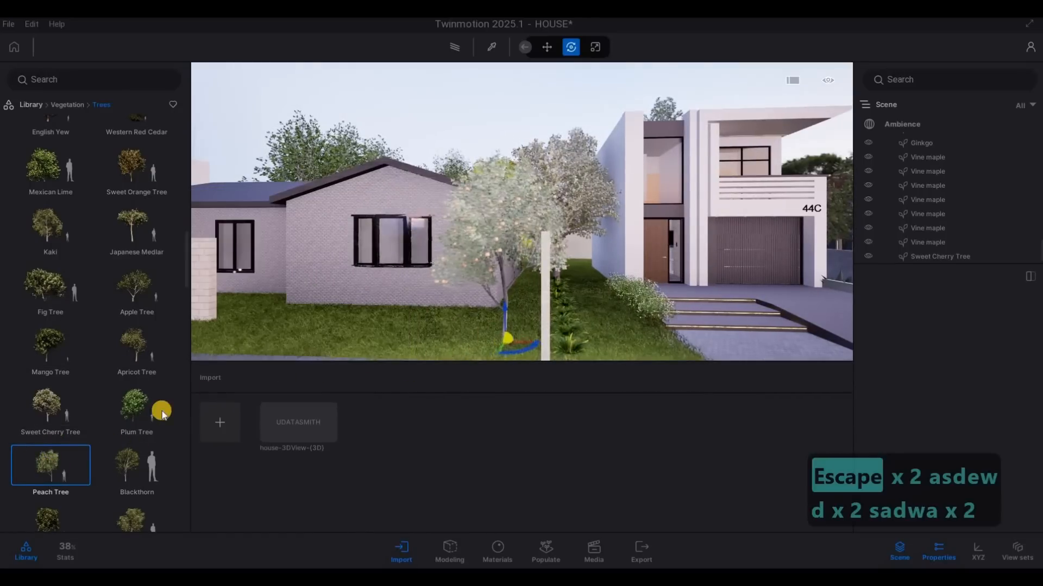
drag(137, 465, 503, 337)
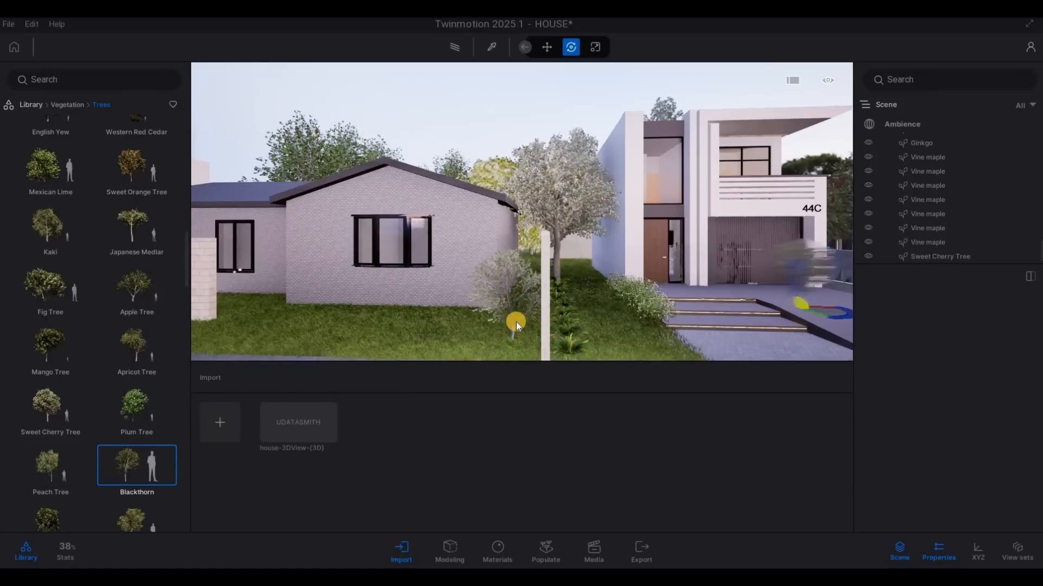
key(Escape)
key(Escape)
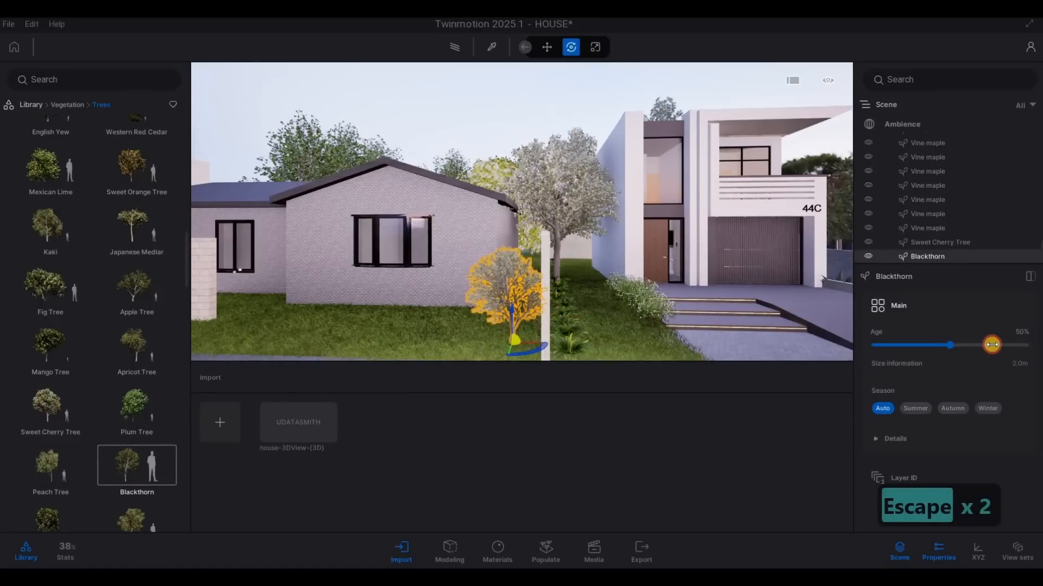
Step: Set the Blackthorn's age to 72% and rotate it beside the boundary wall
drag(972, 345, 981, 344)
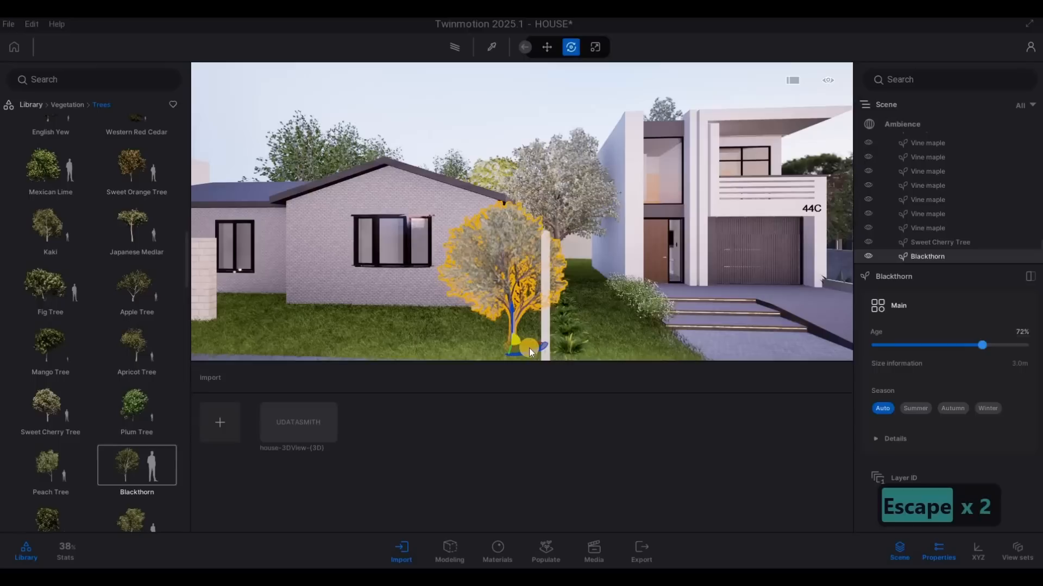
mouse_move(532, 352)
mouse_down()
mouse_move(566, 335)
mouse_move(513, 350)
mouse_up()
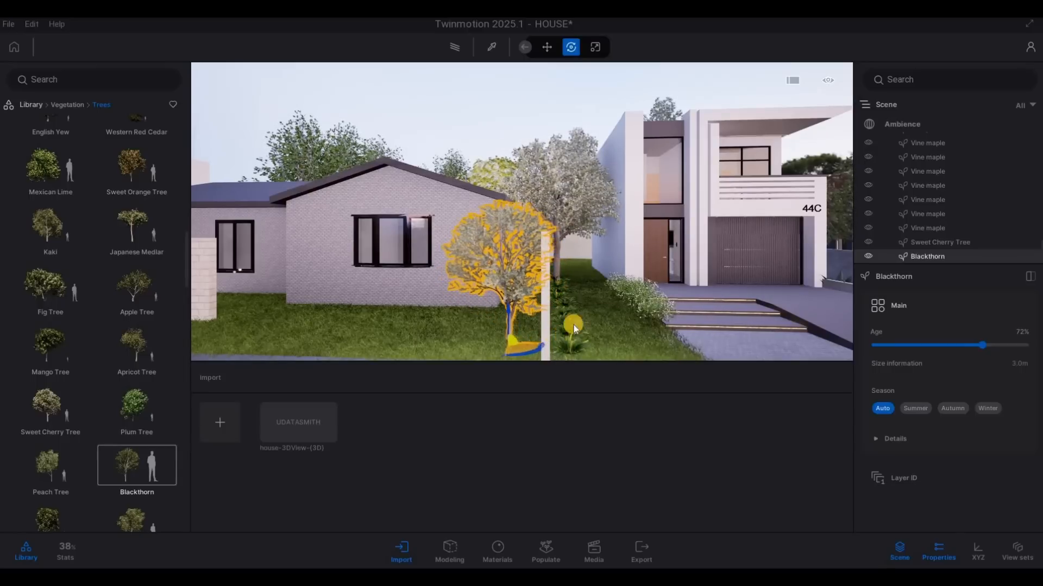
key(Escape)
key(Escape)
Step: Examine the newly planted trees, the entrance steps and the driveway from several viewpoints in front of the two-storey house
key(d)
key(d)
key(d)
key(d)
key(d)
key(s)
key(s)
key(s)
key(s)
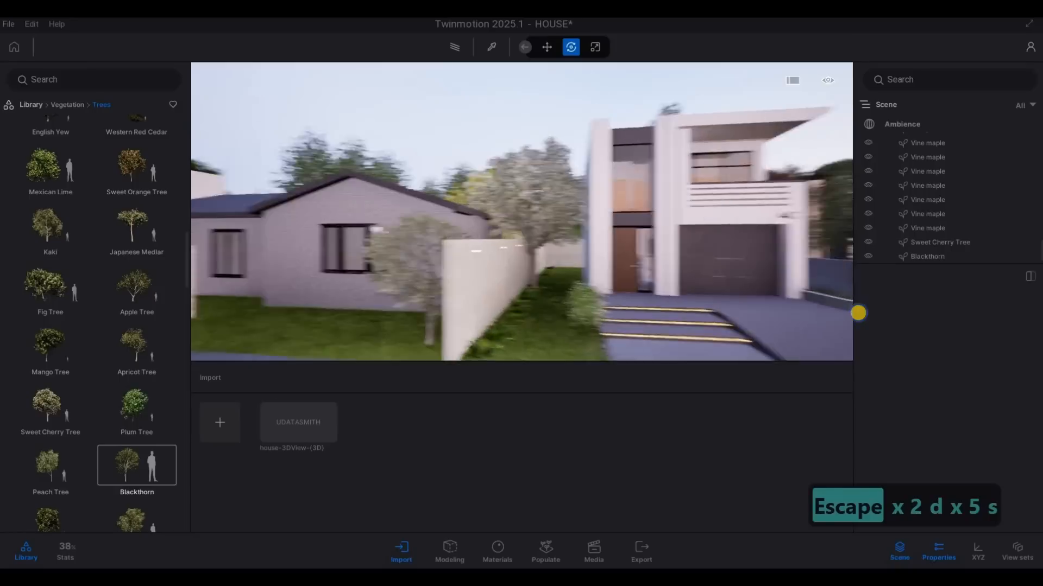
key(a)
key(w)
key(s)
key(w)
key(d)
key(d)
key(d)
key(d)
key(d)
key(d)
key(d)
key(d)
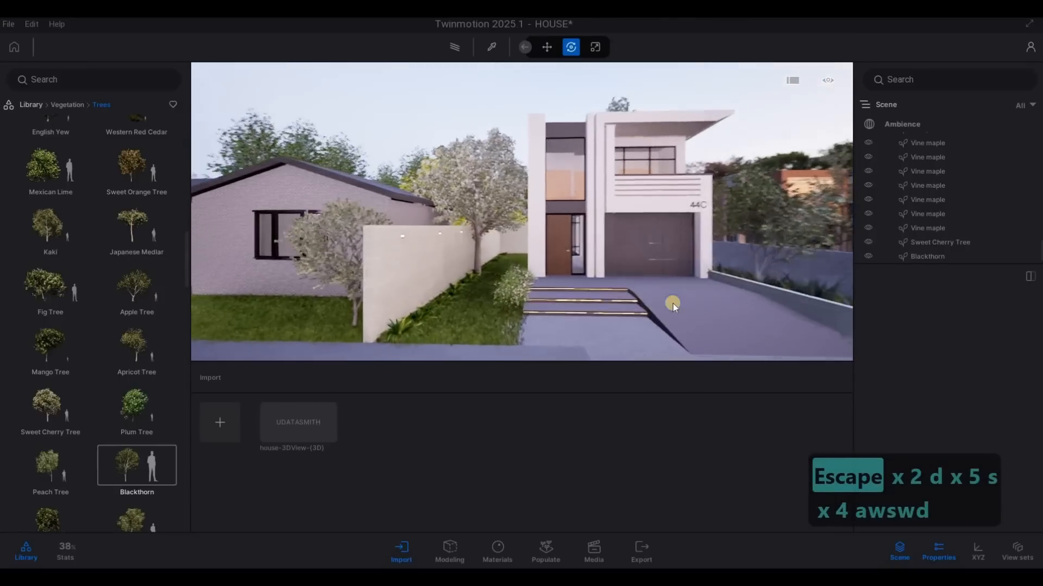
key(d)
right_drag(692, 298, 612, 301)
key(s)
key(s)
key(s)
key(s)
key(s)
key(s)
key(s)
key(s)
key(s)
key(a)
key(a)
key(s)
key(a)
key(w)
key(e)
key(w)
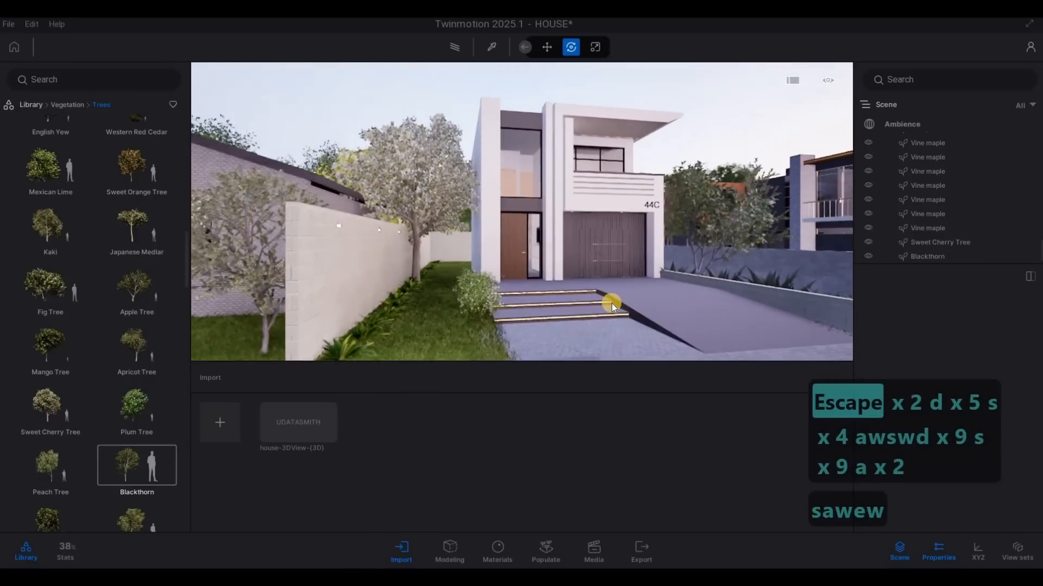
key(w)
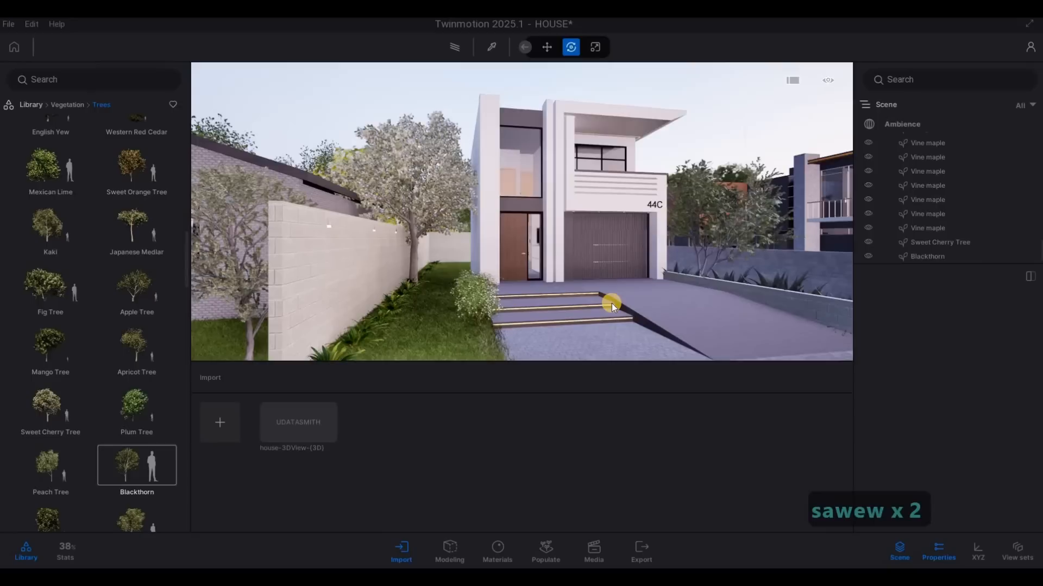